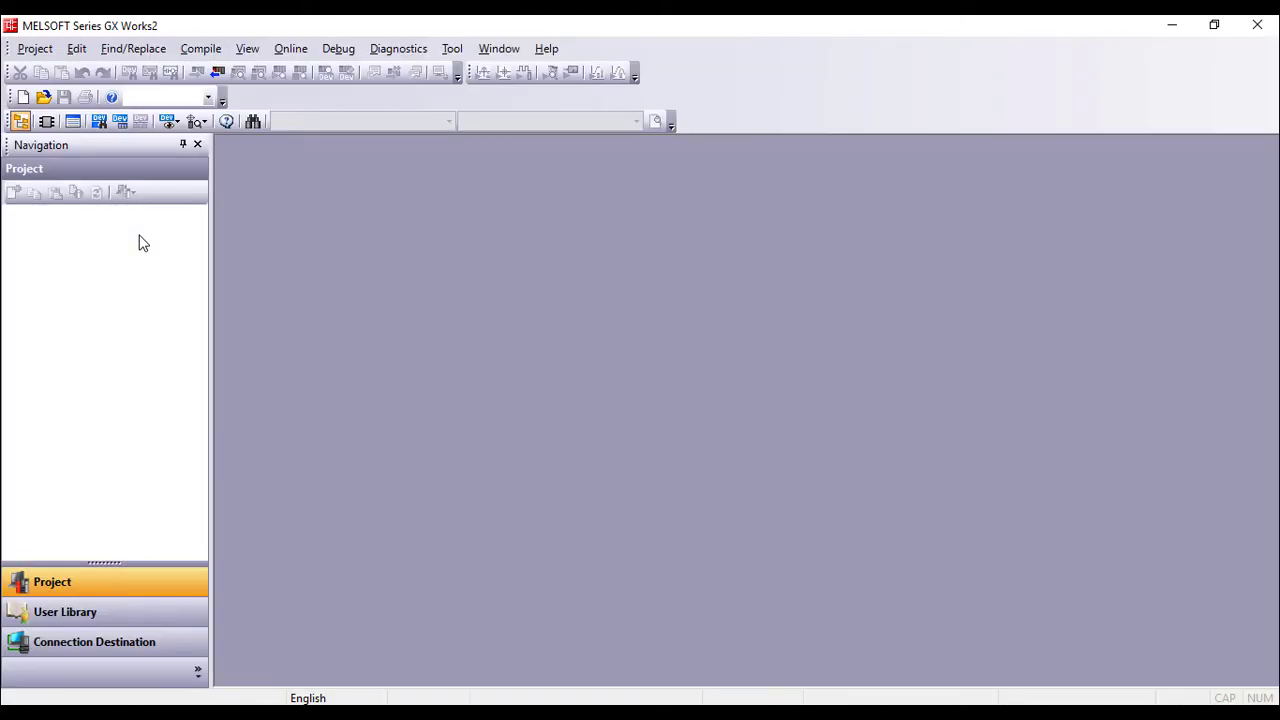
# Create a new QCPU Q00U ladder project and enter contact X0 driving output coil Y10.
pyautogui.click(23, 97)
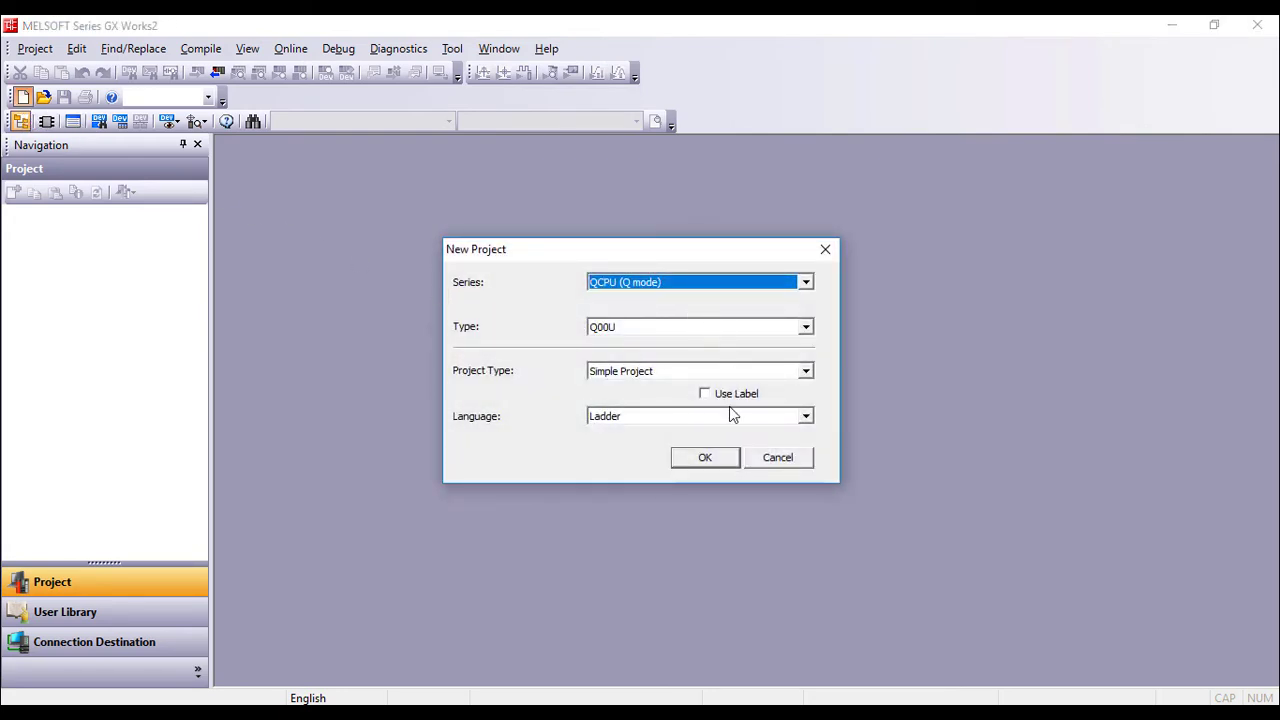
pyautogui.click(729, 461)
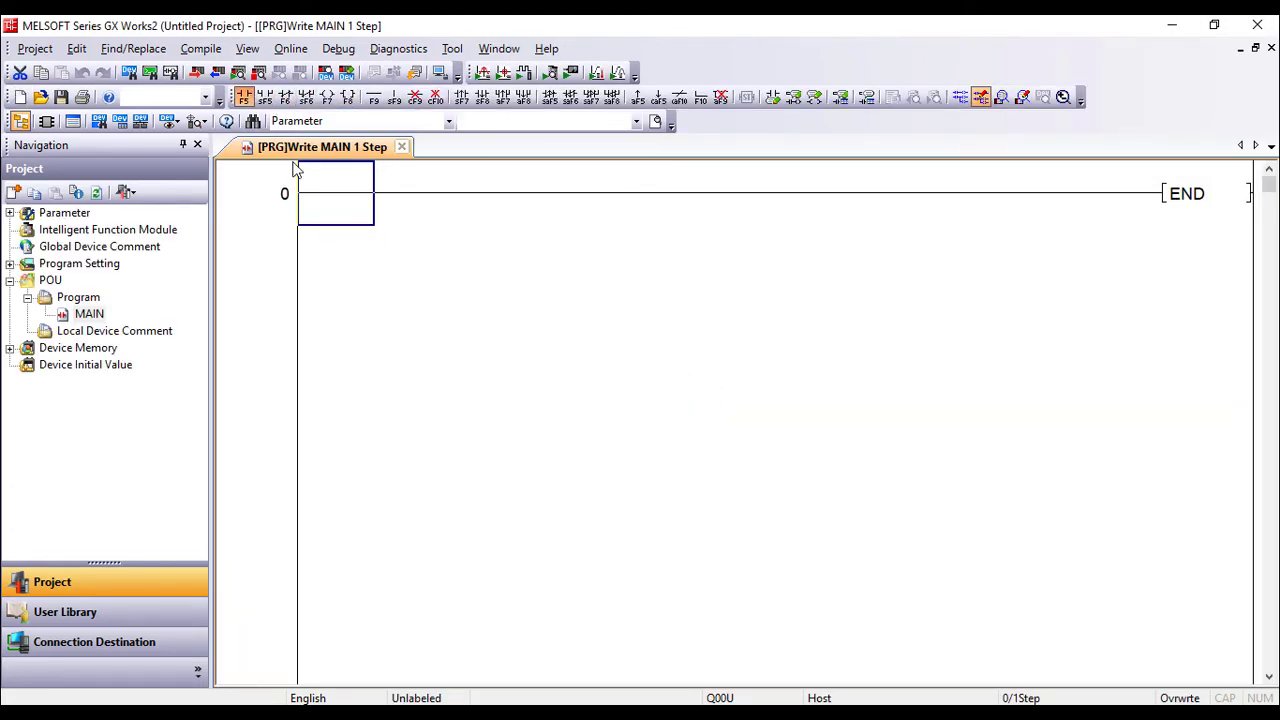
pyautogui.doubleClick(331, 208)
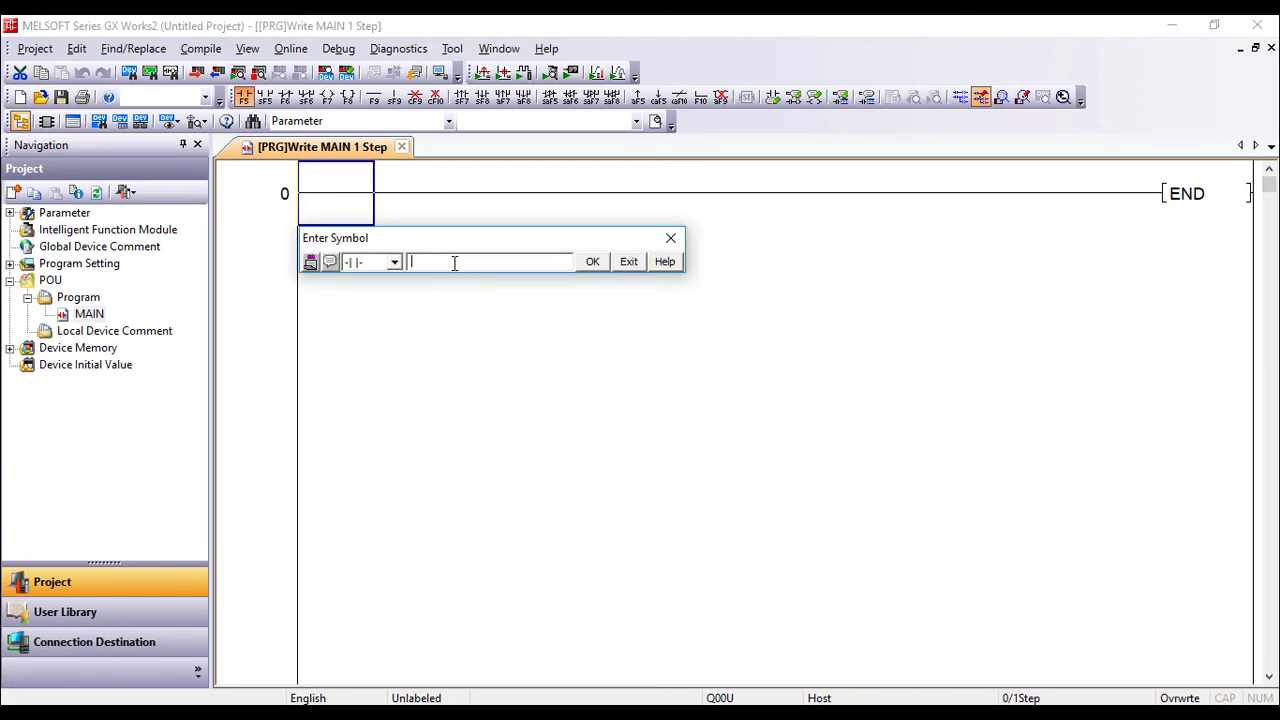
pyautogui.write('x0')
pyautogui.press('Return')
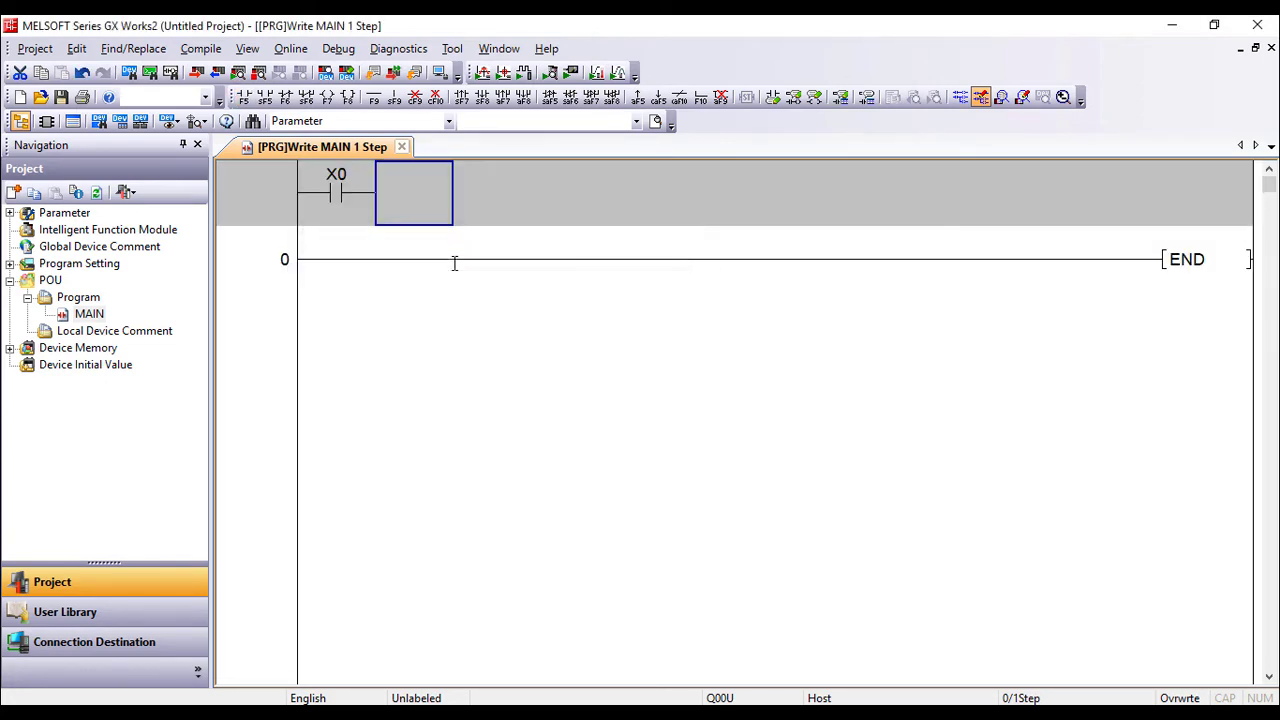
pyautogui.write('y10')
pyautogui.press('Return')
# Add a parallel Y10 contact and a normally-closed X1 contact, then convert the rung.
pyautogui.write('ld')
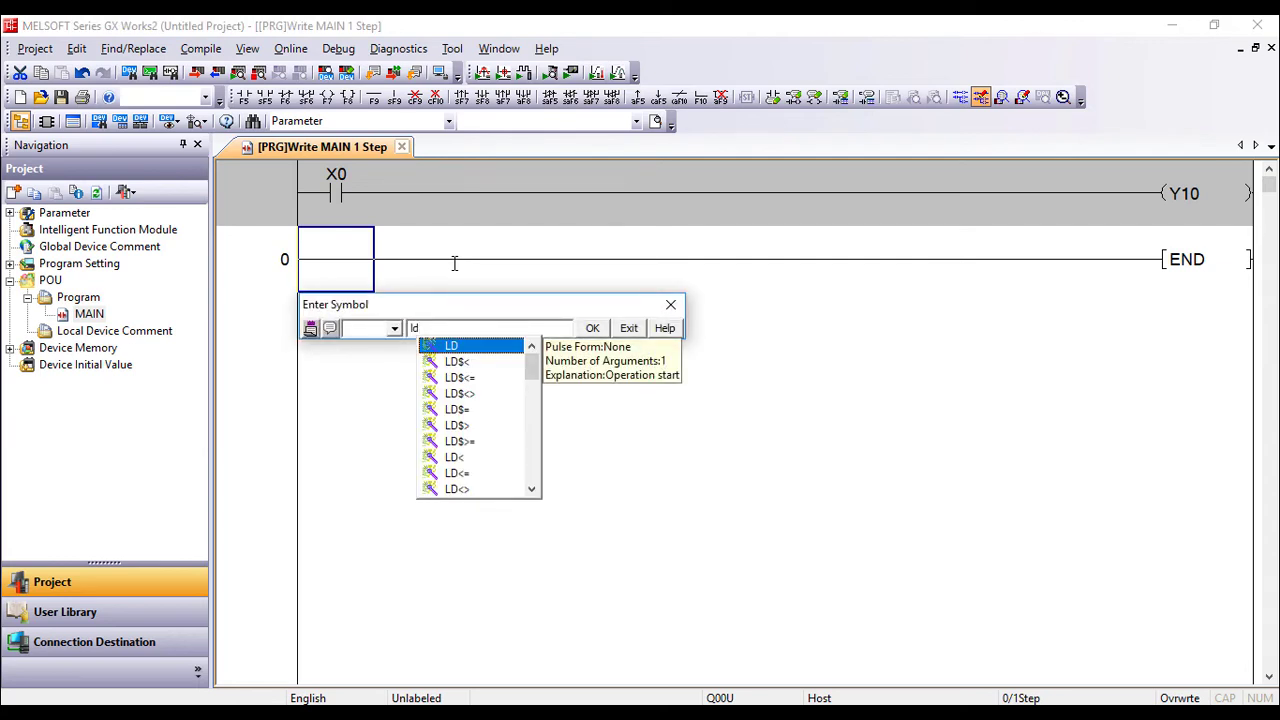
pyautogui.write(' y10')
pyautogui.press('Return')
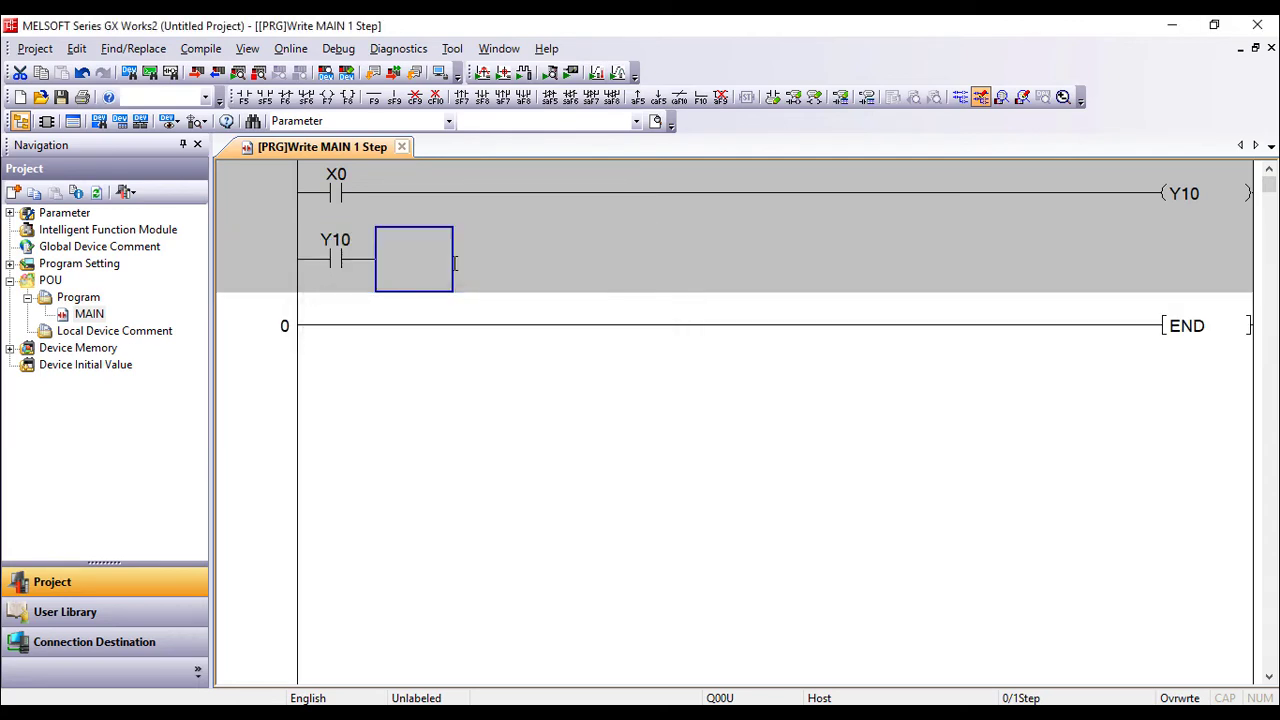
pyautogui.press('Up')
pyautogui.write('ldi')
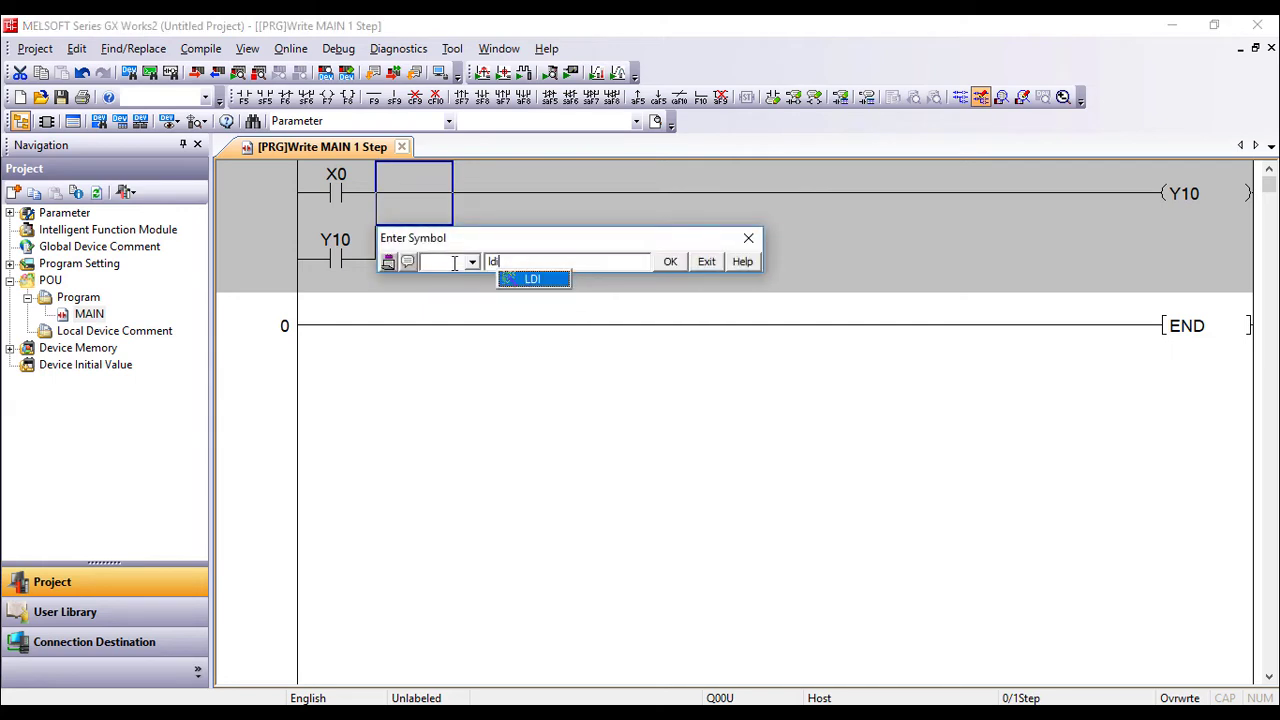
pyautogui.write(' x1')
pyautogui.press('Return')
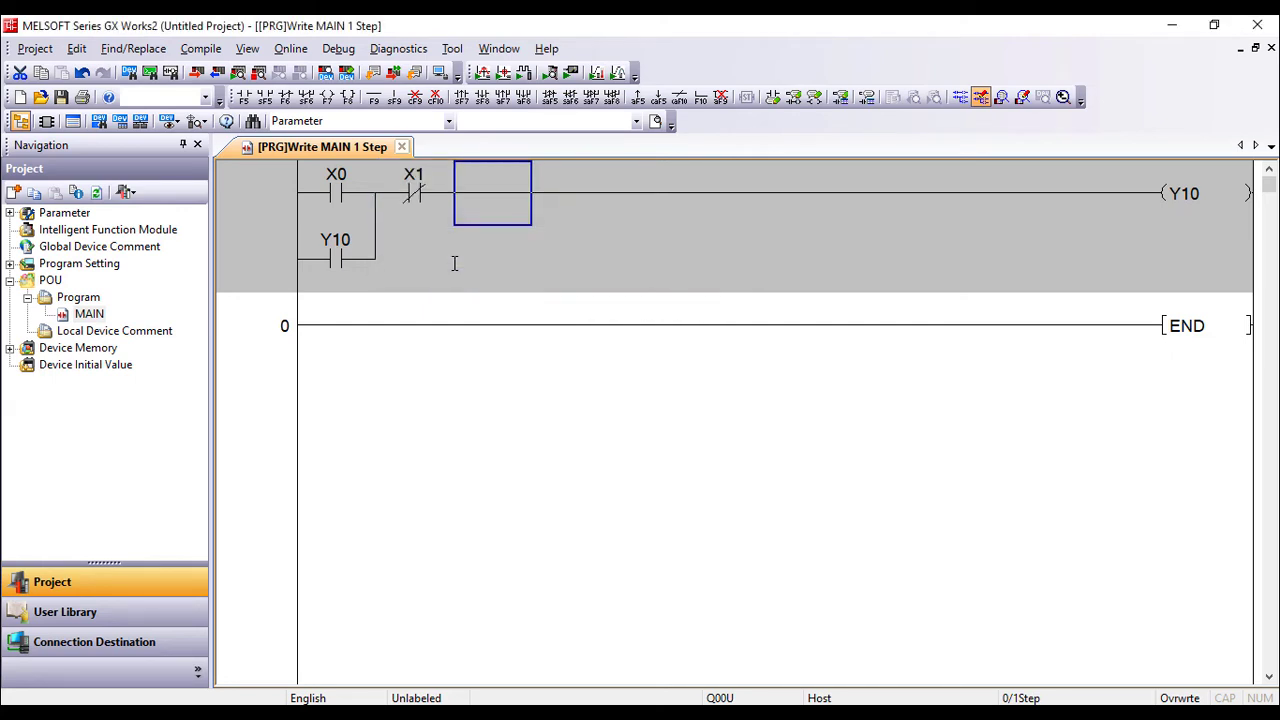
pyautogui.press('F4')
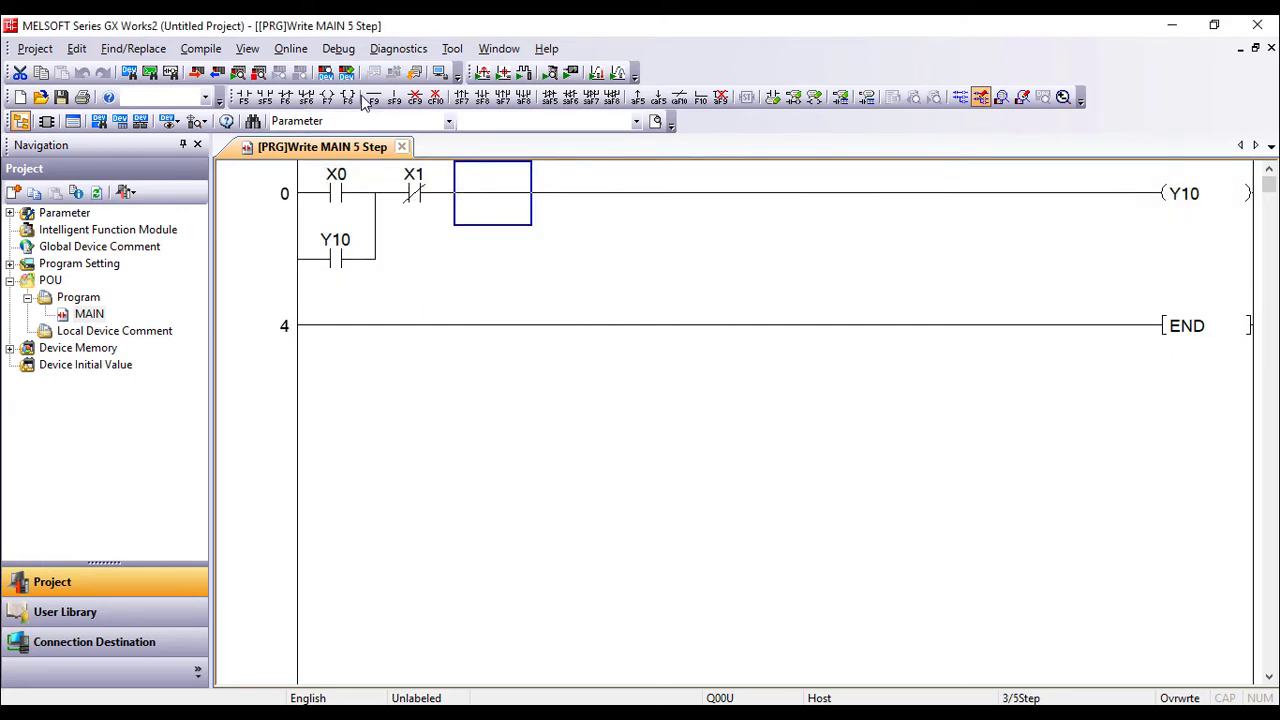
pyautogui.click(338, 50)
# Run the seal-in program on GX Simulator2 and move the simulator window aside.
pyautogui.click(362, 70)
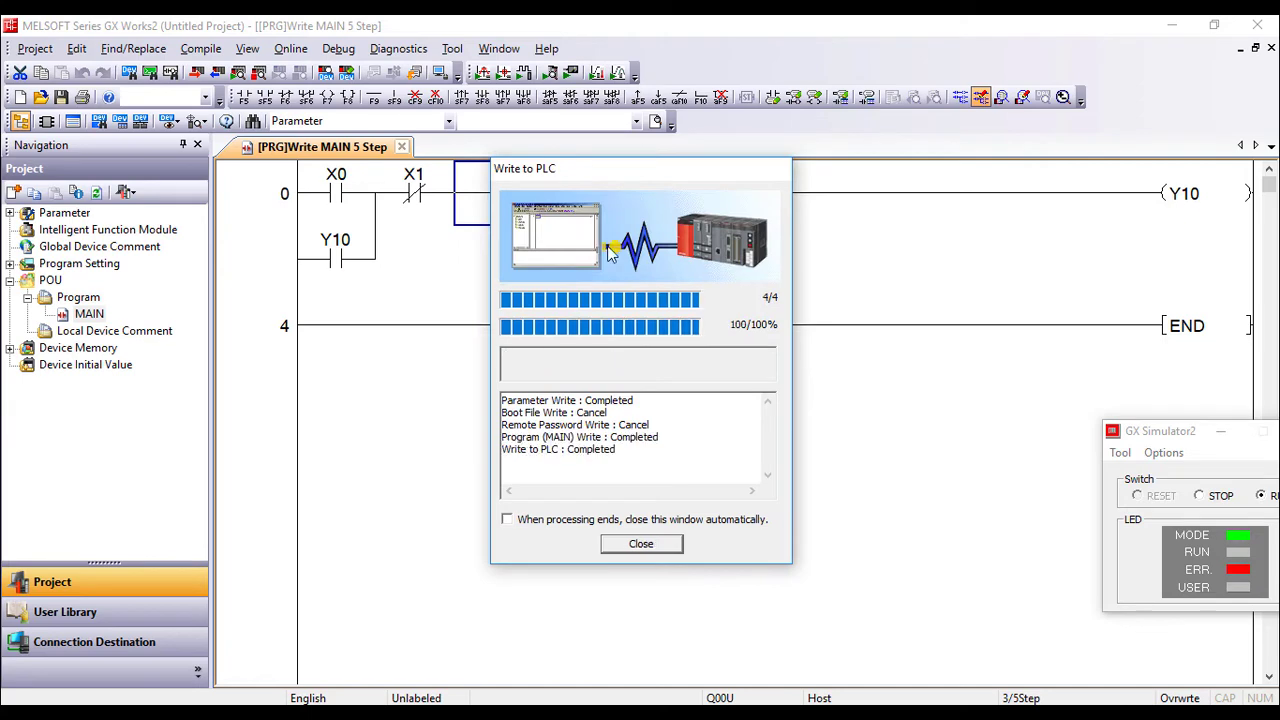
pyautogui.click(641, 544)
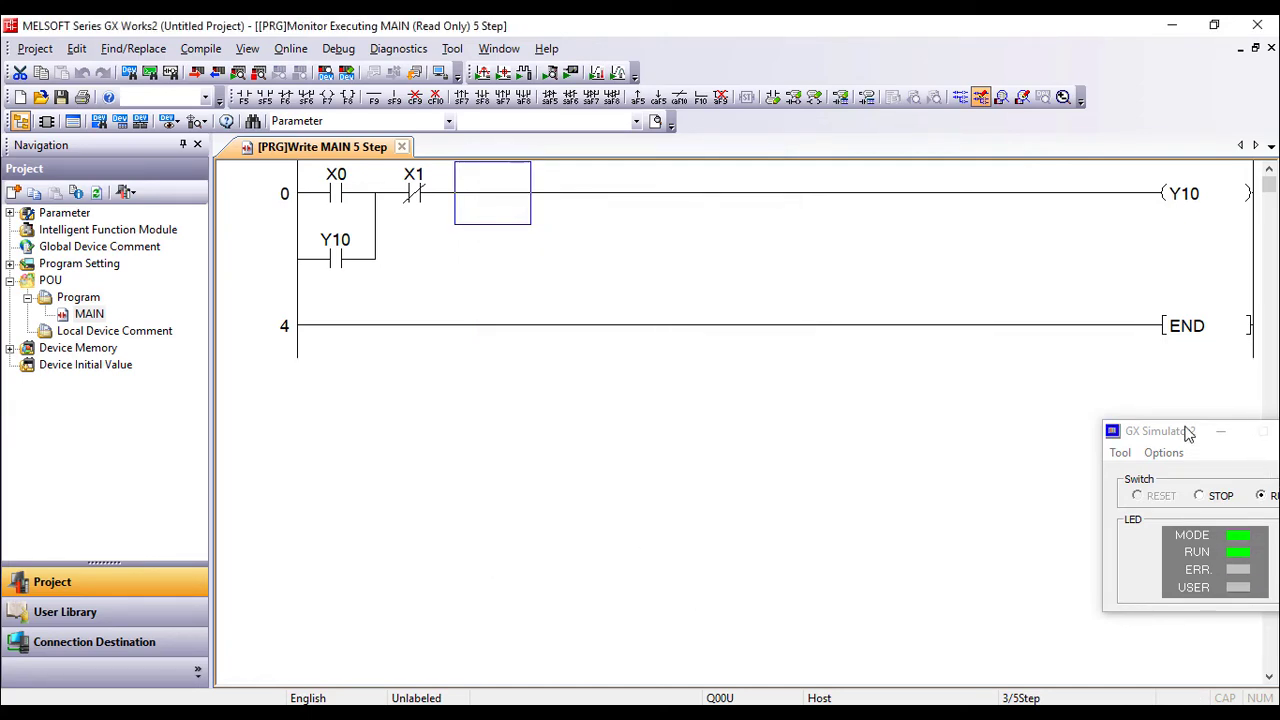
pyautogui.moveTo(1186, 431); pyautogui.dragTo(951, 352)
pyautogui.click(625, 297)
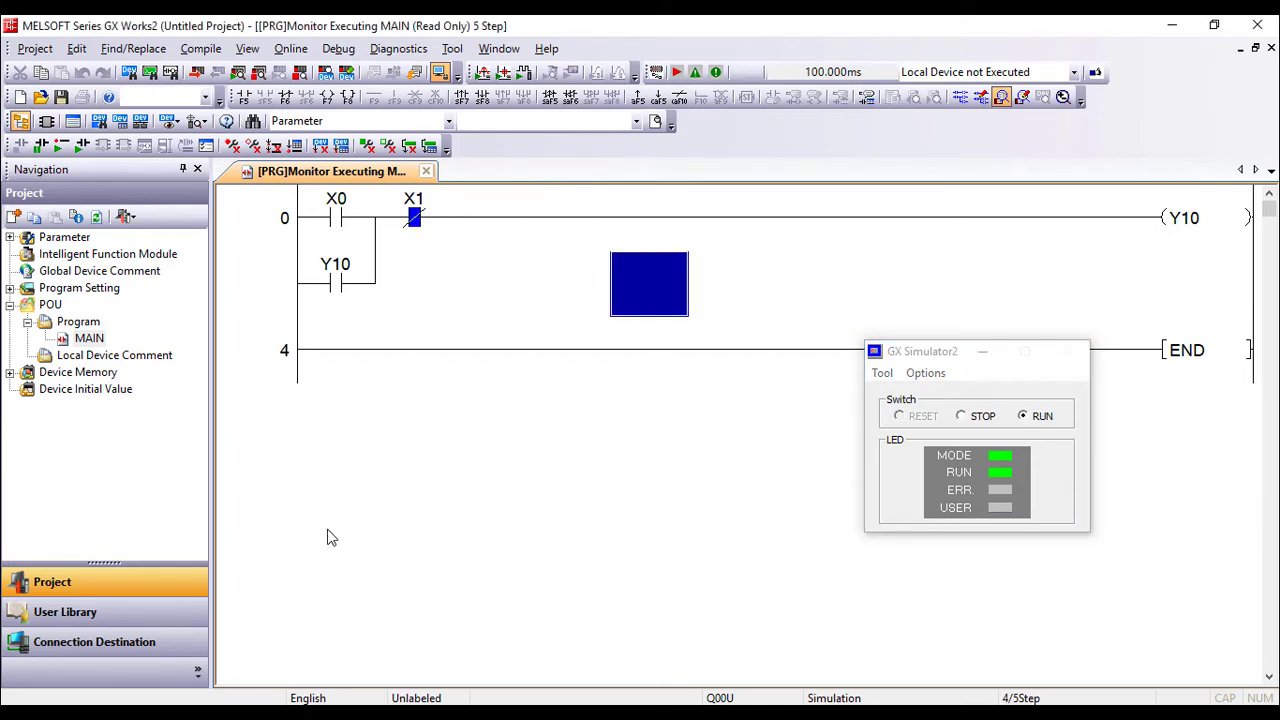
pyautogui.press('super')
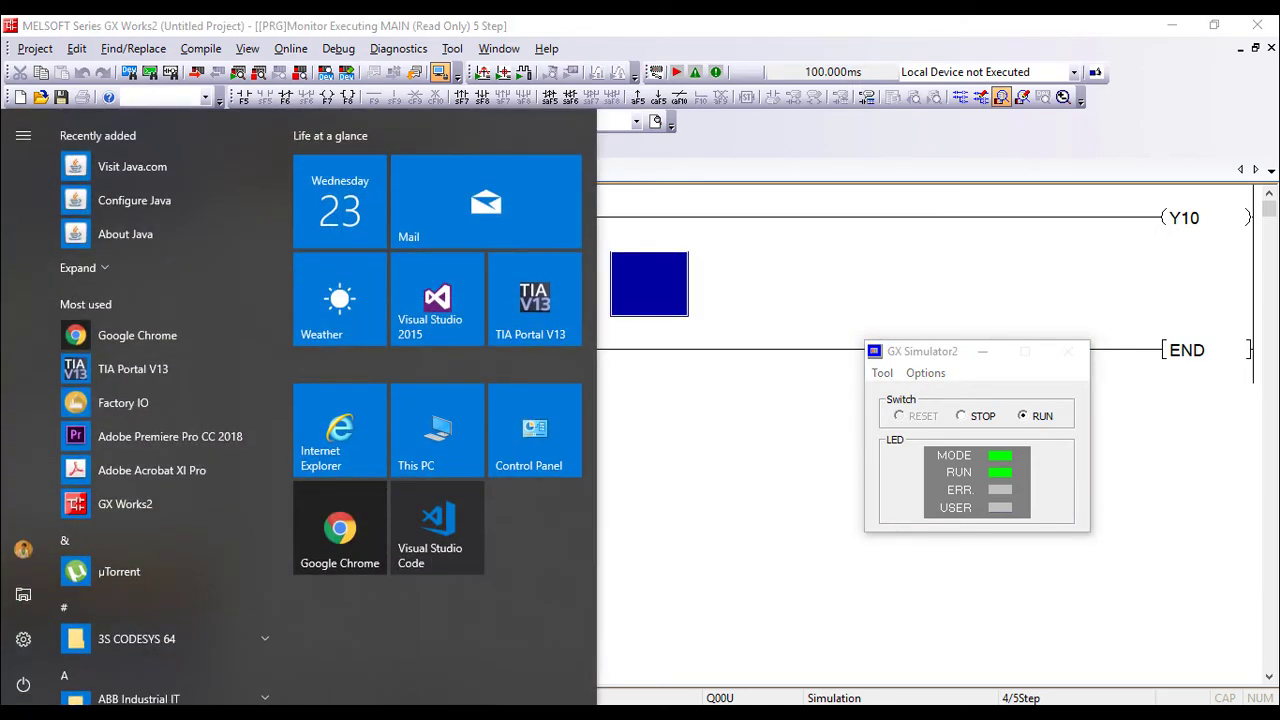
# Search the Start menu for 'mx' and launch MX OPC Configurator.
pyautogui.write('gx')
pyautogui.press('BackSpace')
pyautogui.press('BackSpace')
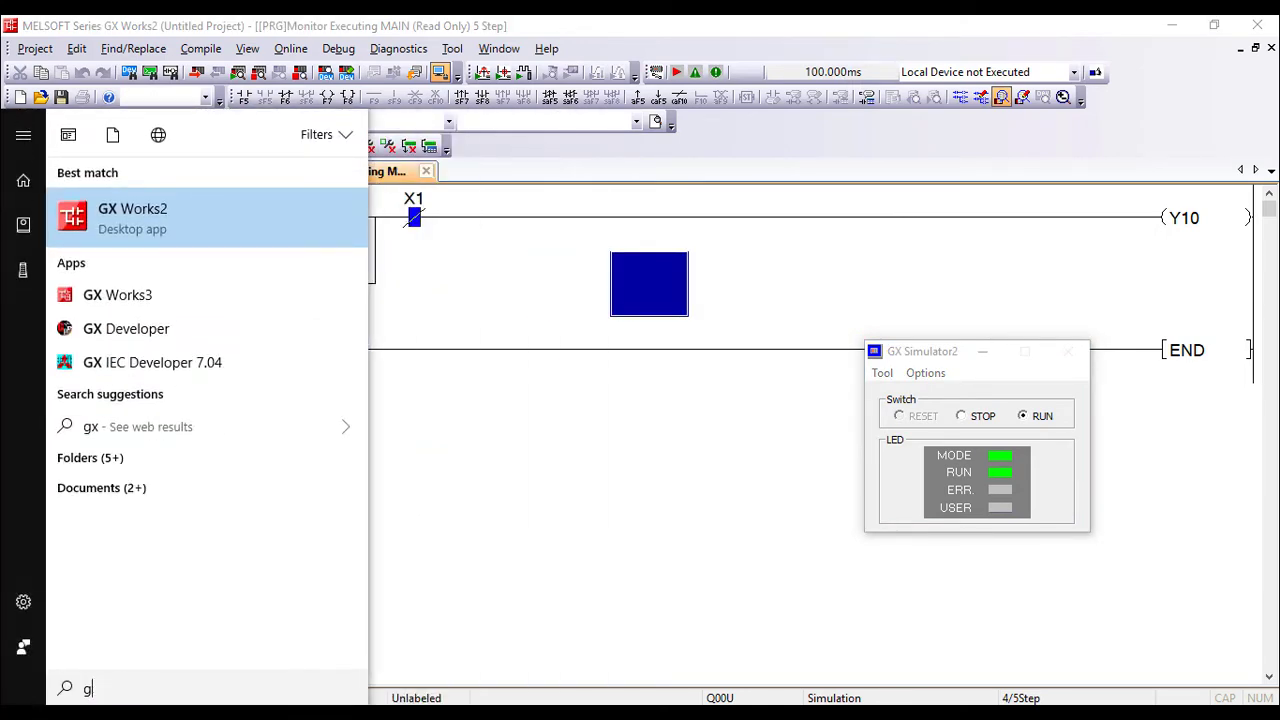
pyautogui.write('g')
pyautogui.press('BackSpace')
pyautogui.write('mx')
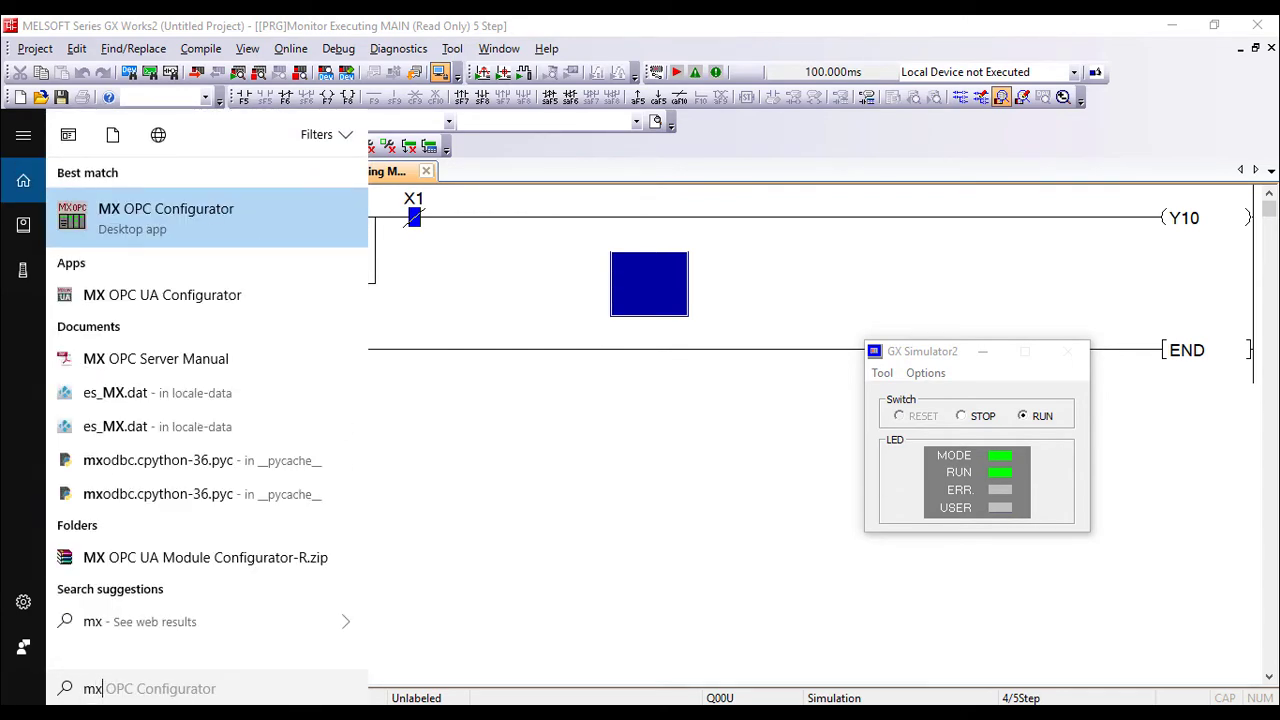
pyautogui.press('Escape')
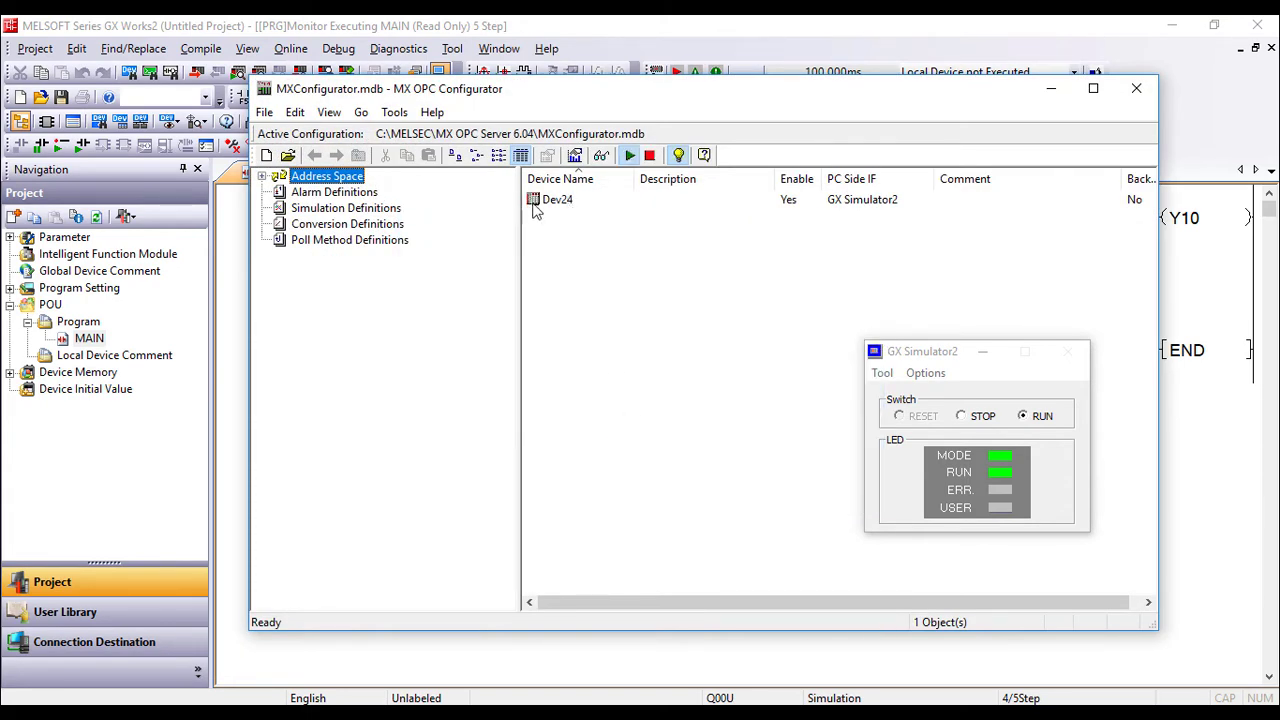
# Delete device Dev24 from the MX OPC Configurator address space.
pyautogui.rightClick(546, 209)
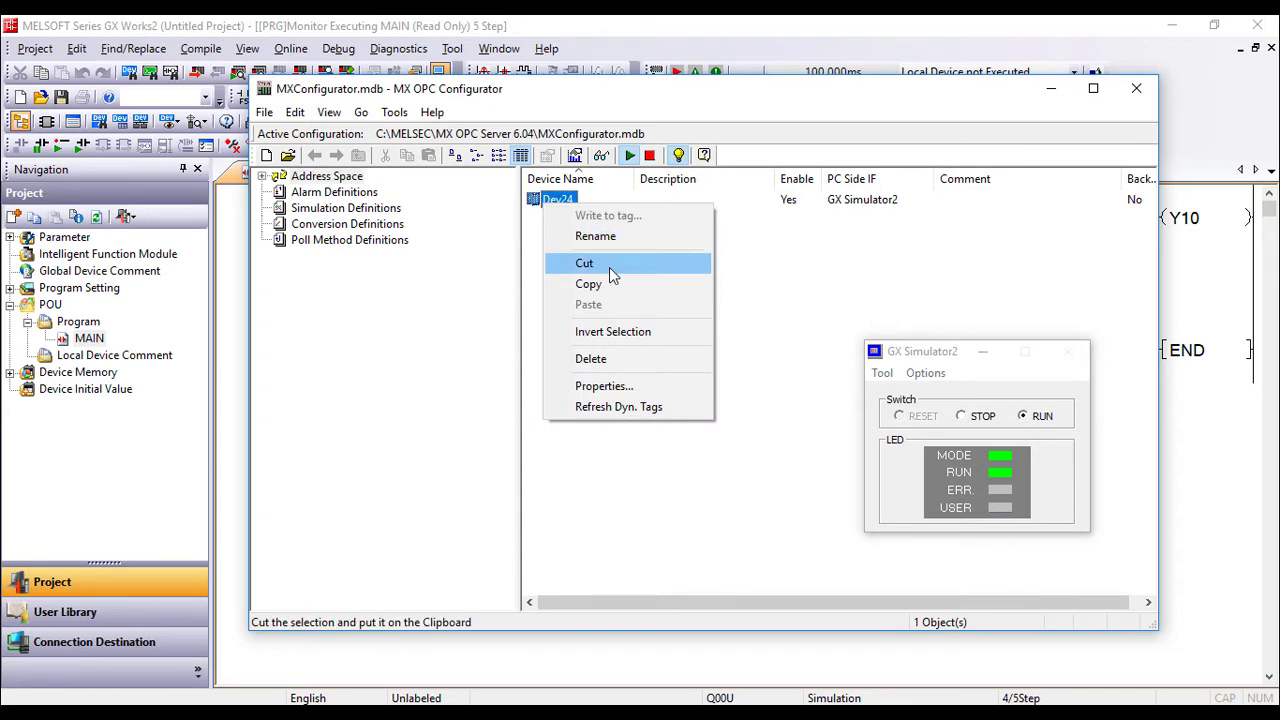
pyautogui.click(608, 357)
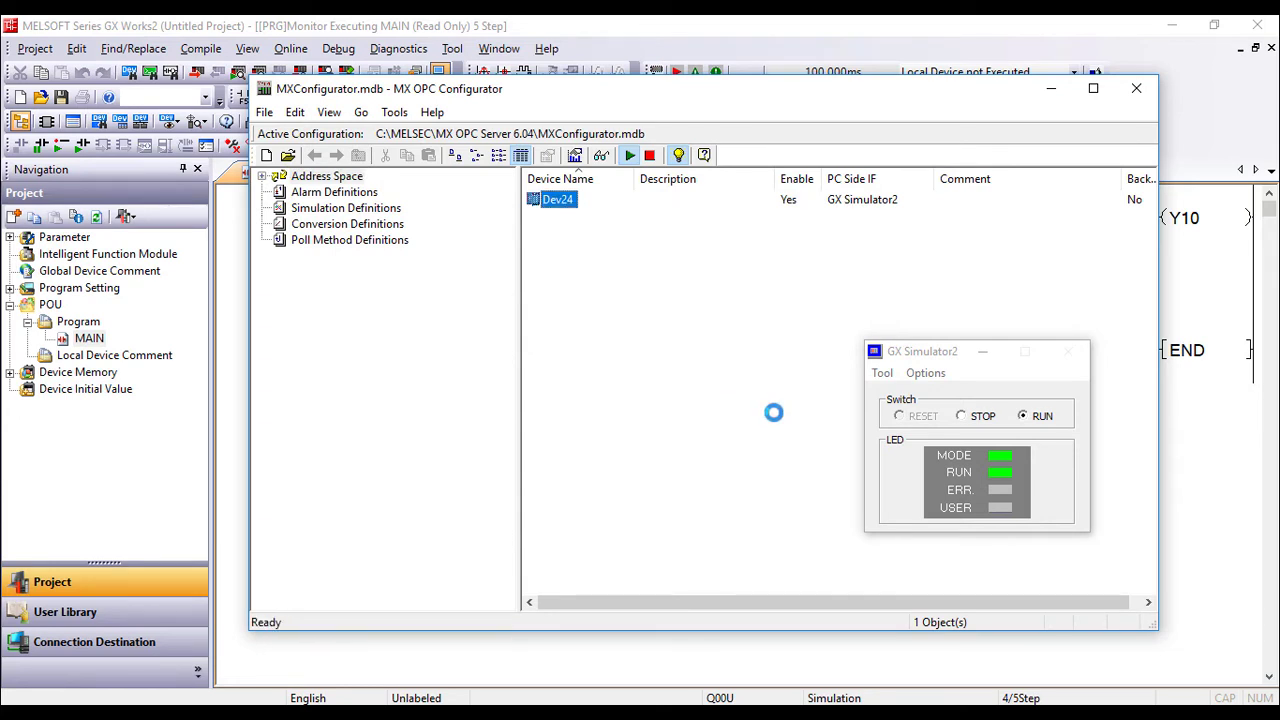
pyautogui.click(983, 351)
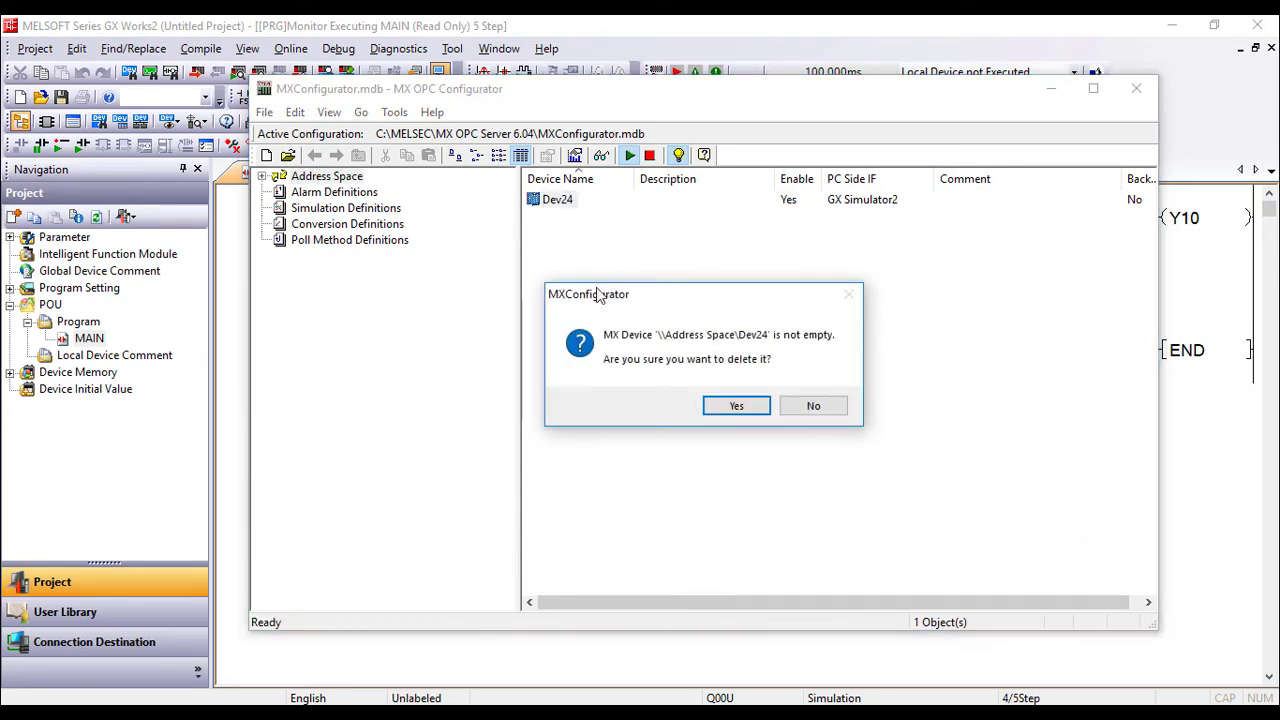
pyautogui.click(736, 405)
# Add a new MX device under Address Space connected through GX Simulator2.
pyautogui.click(330, 177)
pyautogui.rightClick(350, 177)
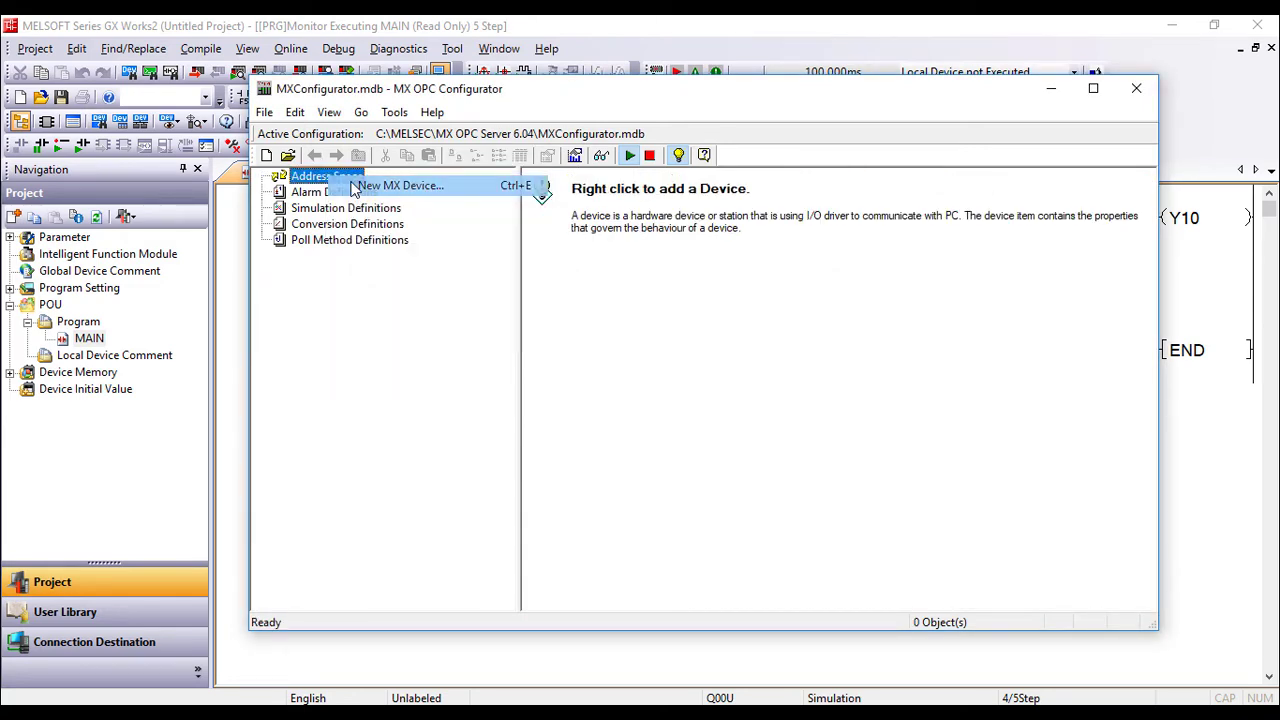
pyautogui.click(400, 186)
pyautogui.click(777, 277)
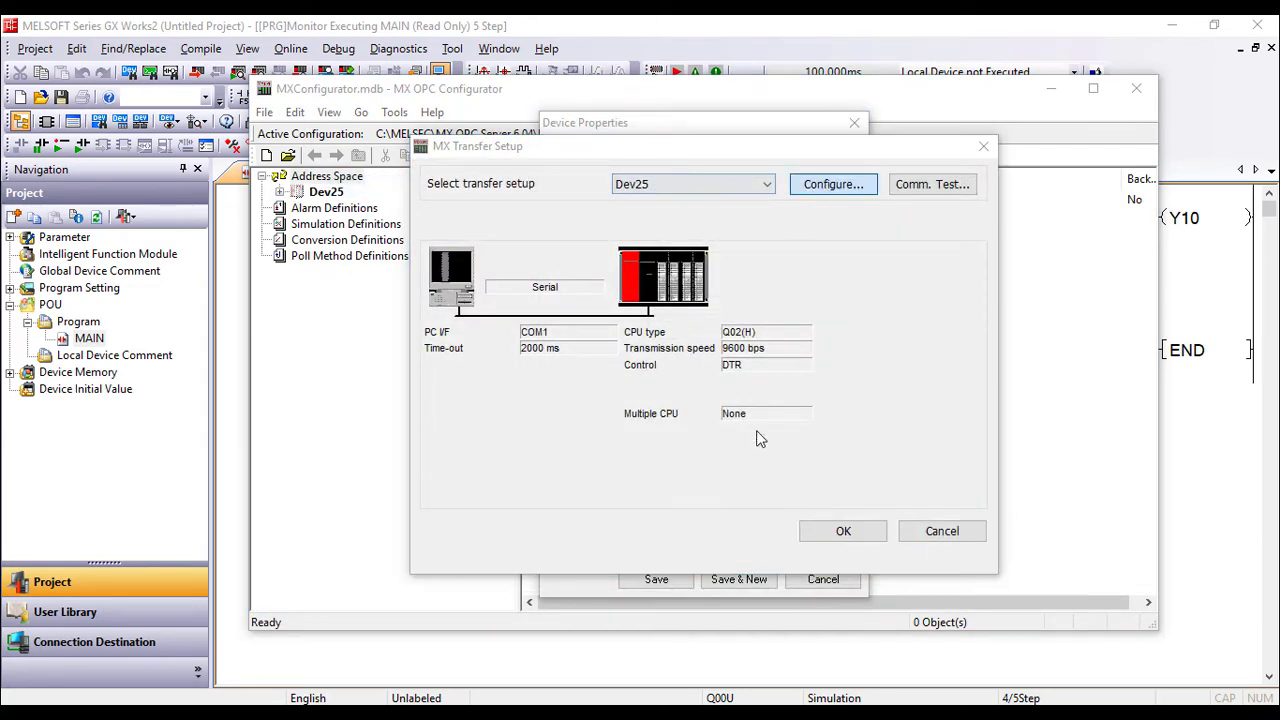
pyautogui.click(801, 296)
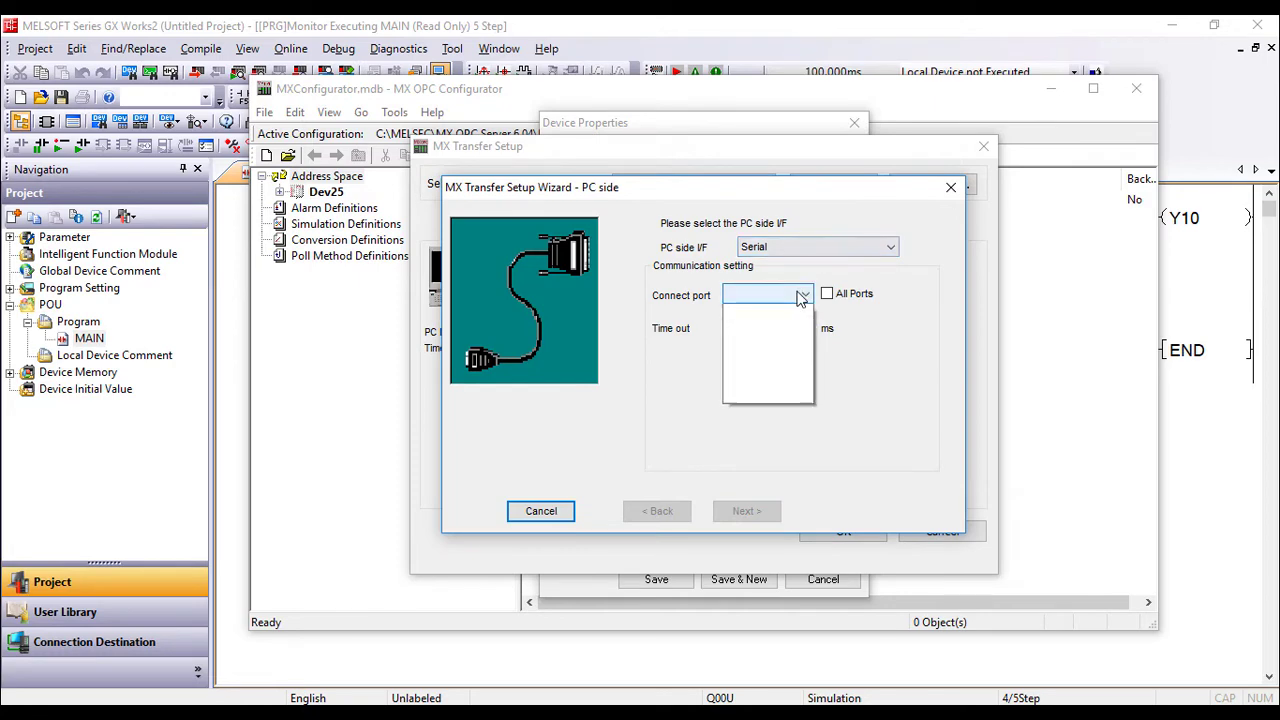
pyautogui.click(801, 296)
pyautogui.click(860, 247)
pyautogui.click(806, 443)
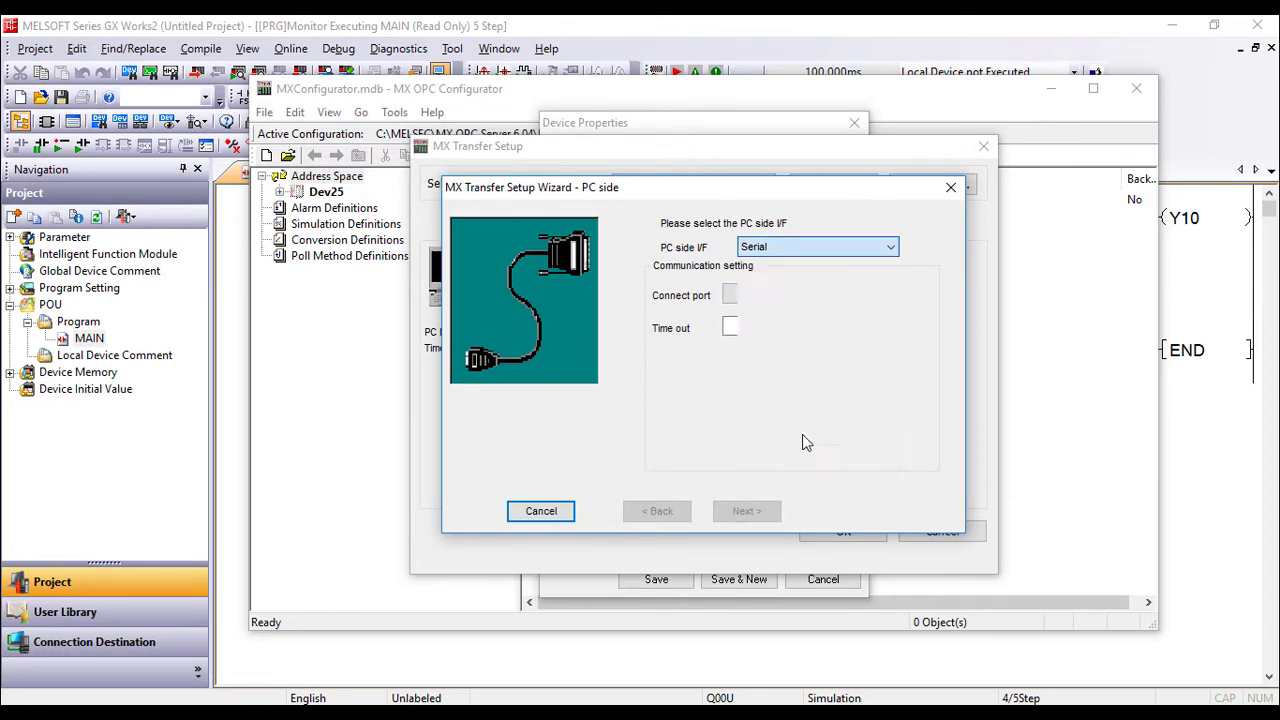
pyautogui.click(760, 511)
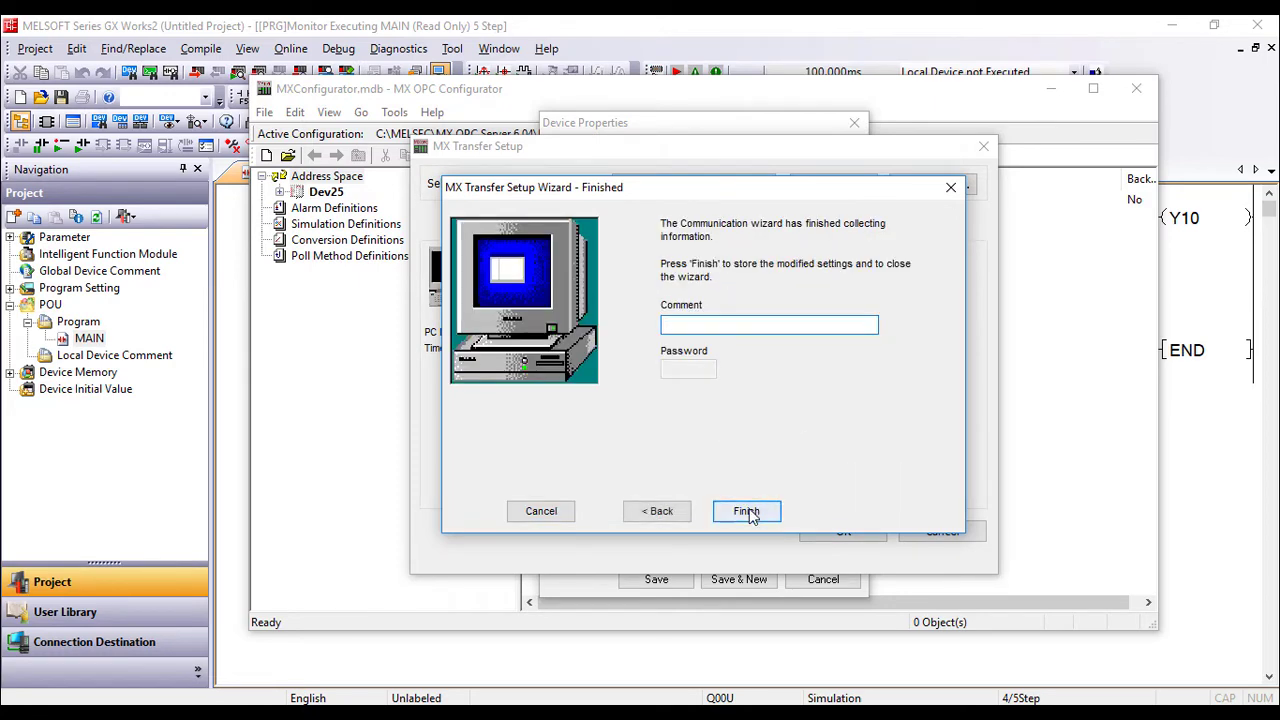
pyautogui.click(748, 511)
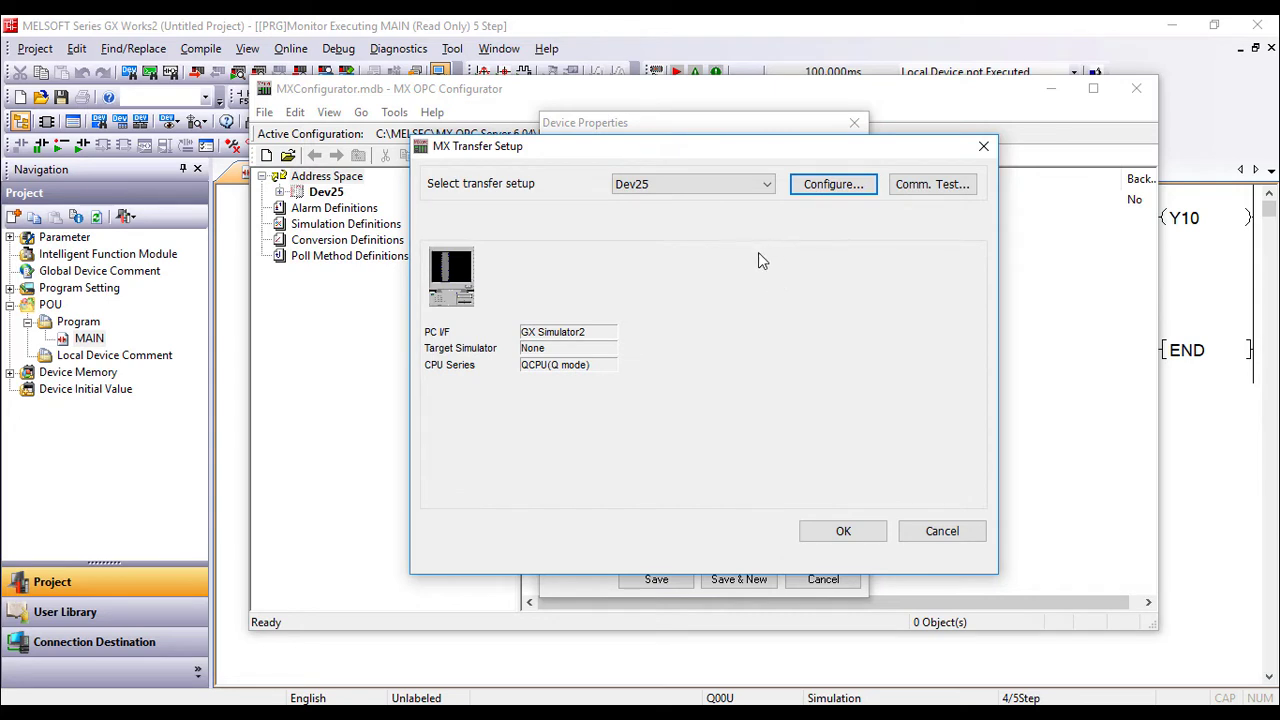
# Test communication with the simulator and save the new device Dev25.
pyautogui.click(911, 186)
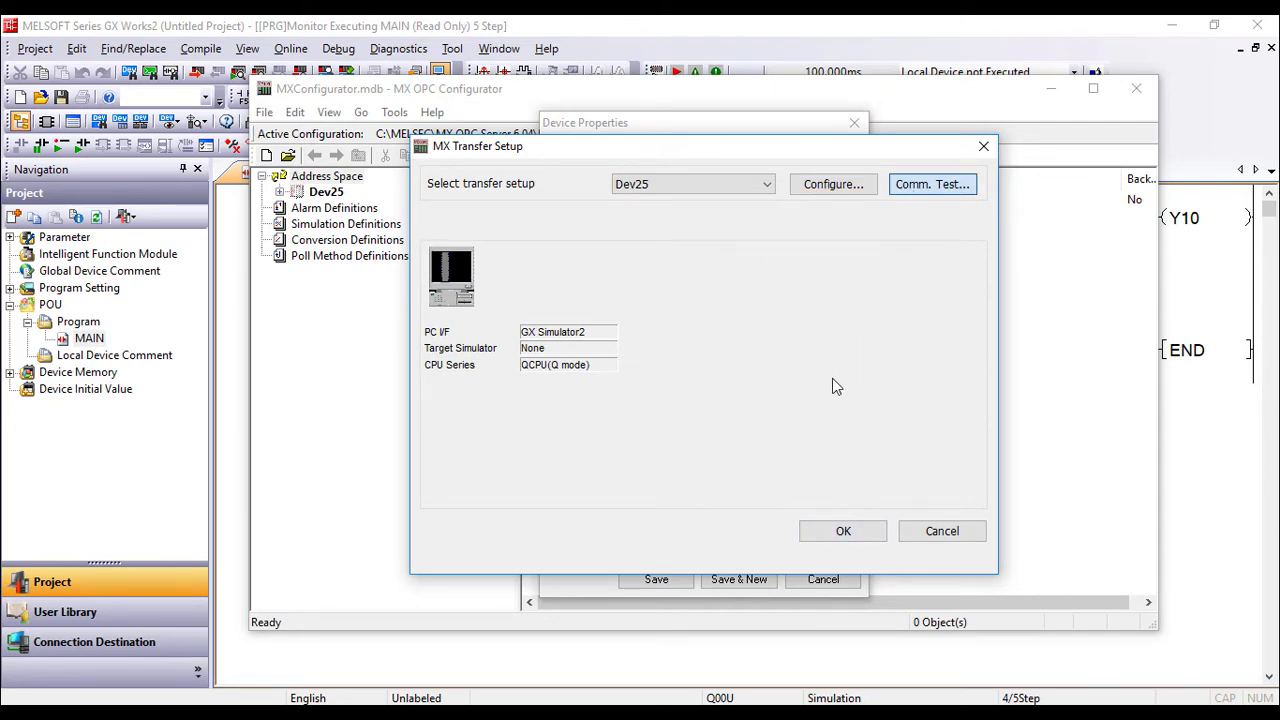
pyautogui.click(773, 406)
pyautogui.click(843, 530)
pyautogui.click(680, 578)
pyautogui.click(556, 199)
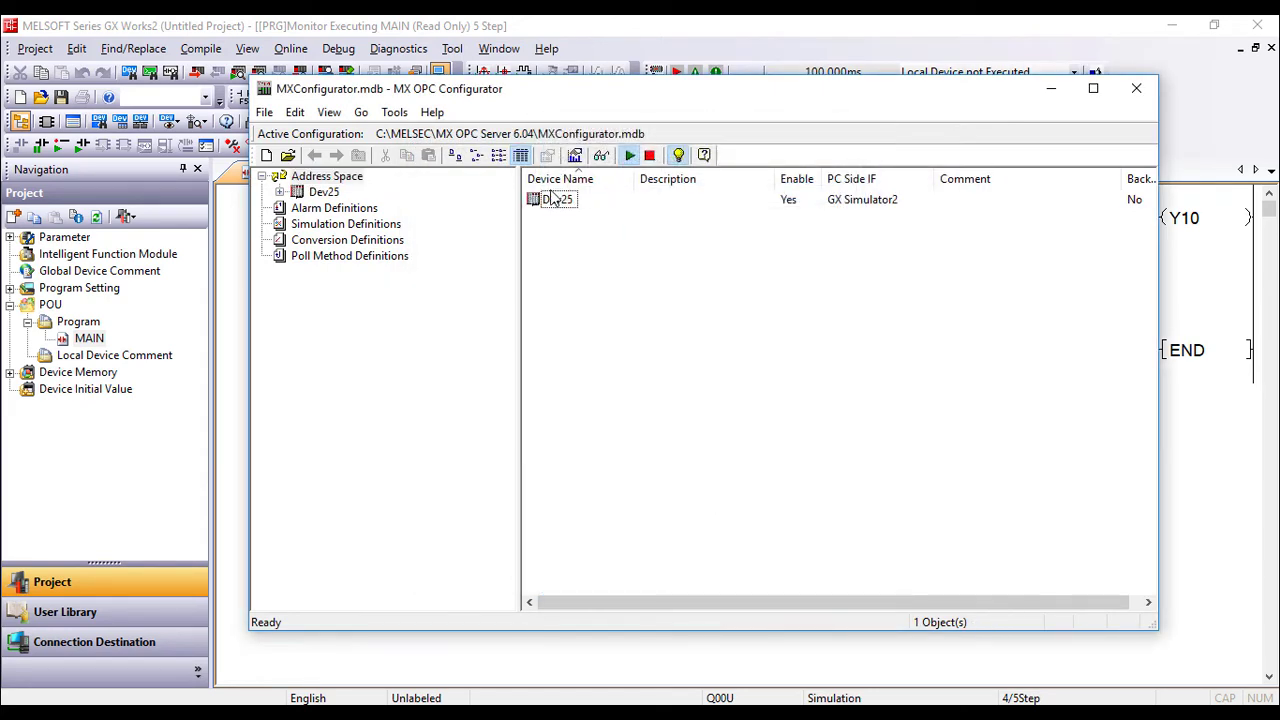
# Add data tag X0 at I/O address X0 under Dev25.
pyautogui.doubleClick(556, 199)
pyautogui.rightClick(593, 236)
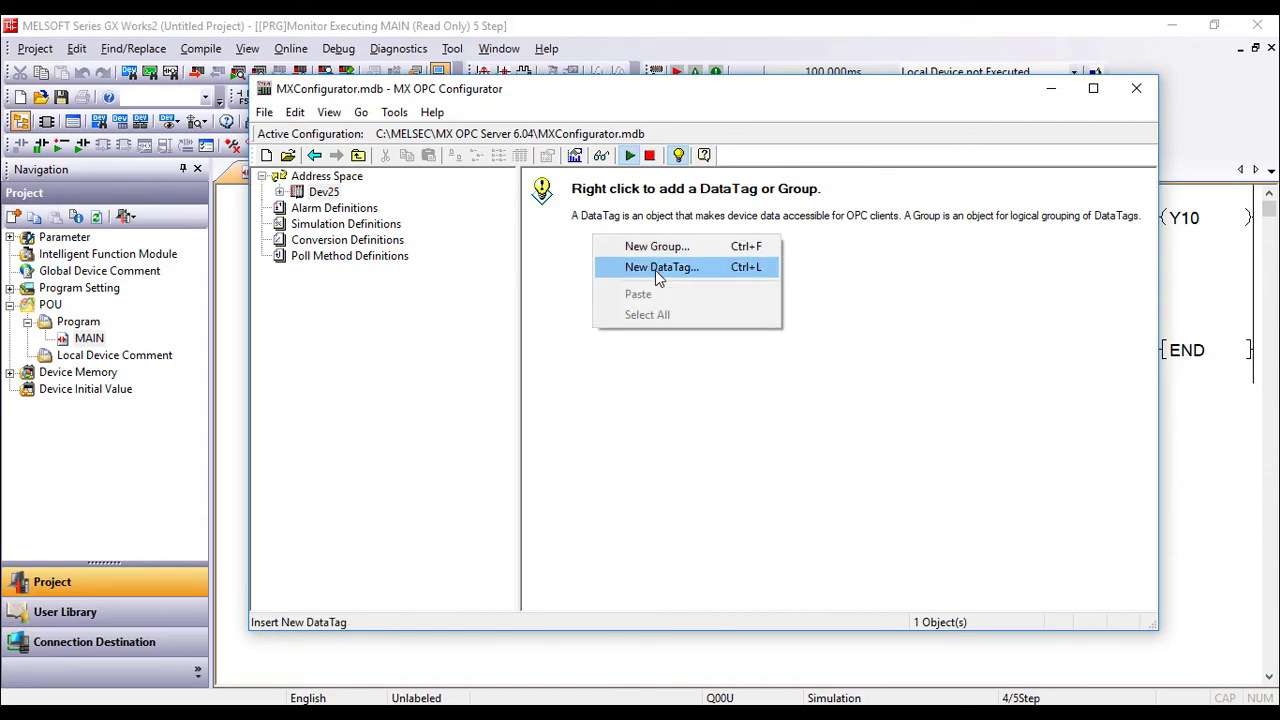
pyautogui.click(655, 270)
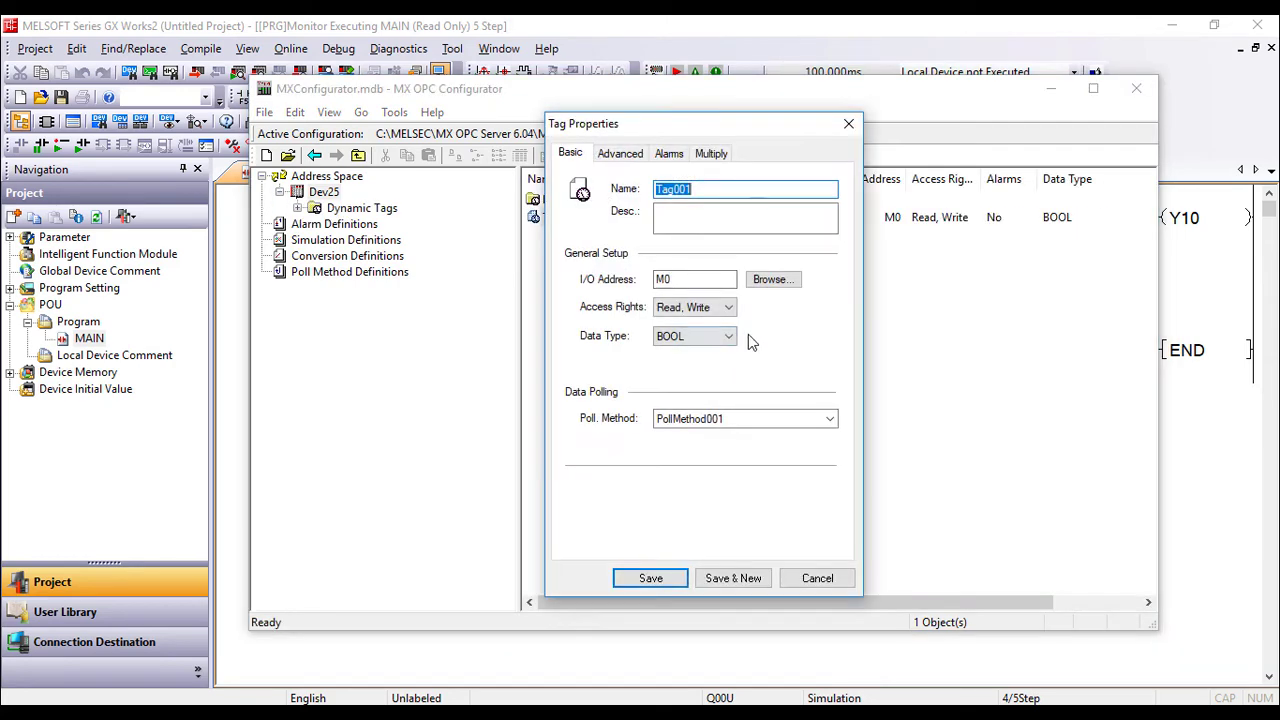
pyautogui.press('capslock')
pyautogui.write('X0')
pyautogui.press('Tab')
pyautogui.press('Tab')
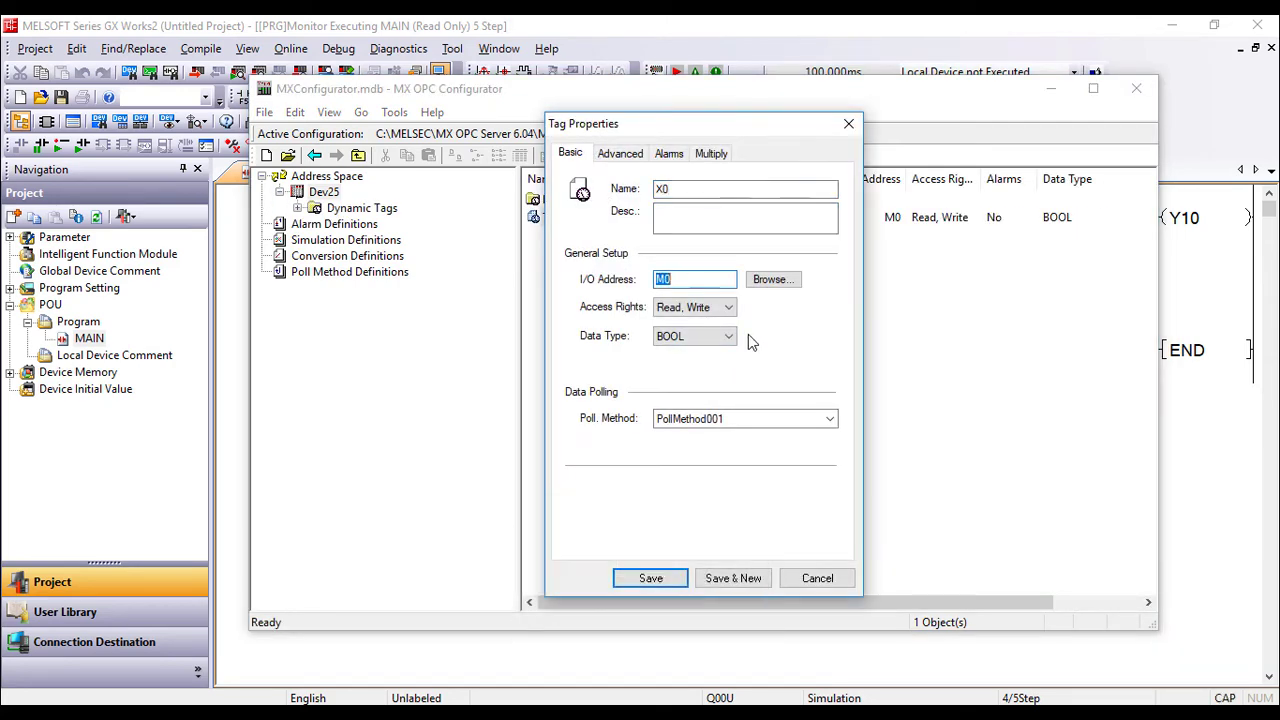
pyautogui.write('X0')
pyautogui.click(731, 578)
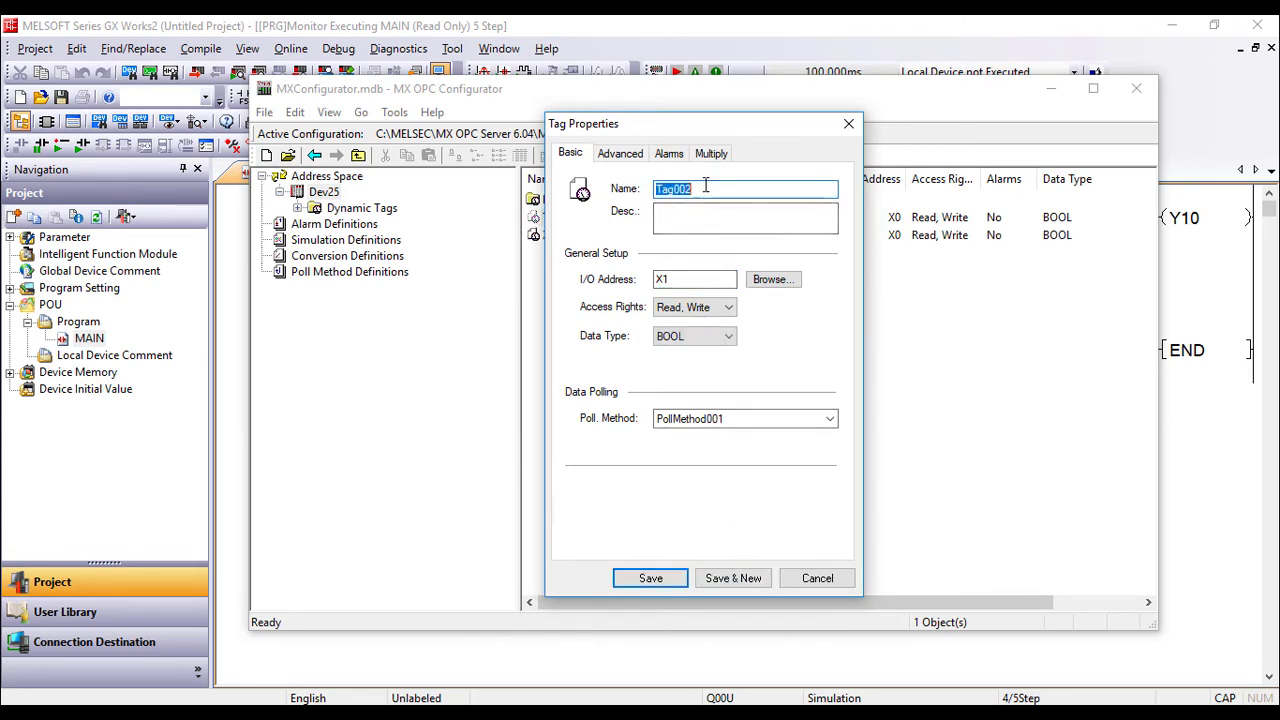
# Add tag X1 at address X1, then tag Y10, and save.
pyautogui.write('X1')
pyautogui.press('Tab')
pyautogui.press('Tab')
pyautogui.write('X1')
pyautogui.click(737, 577)
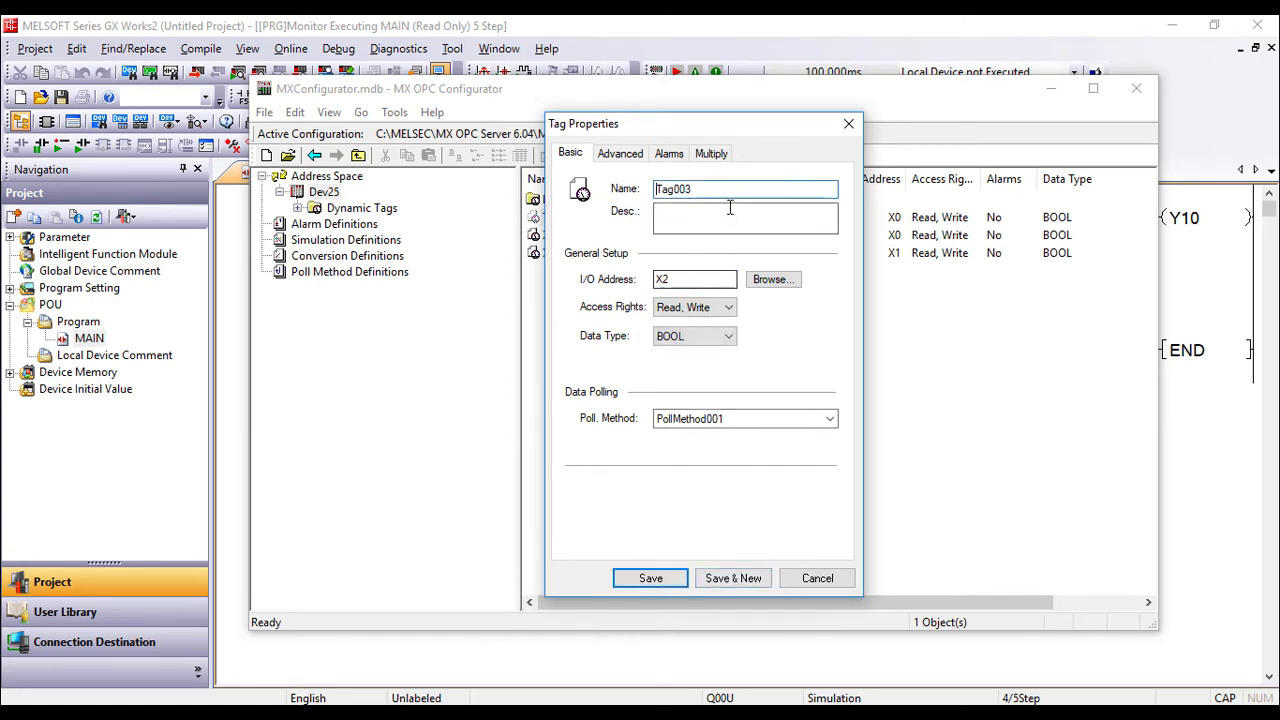
pyautogui.write('Y10')
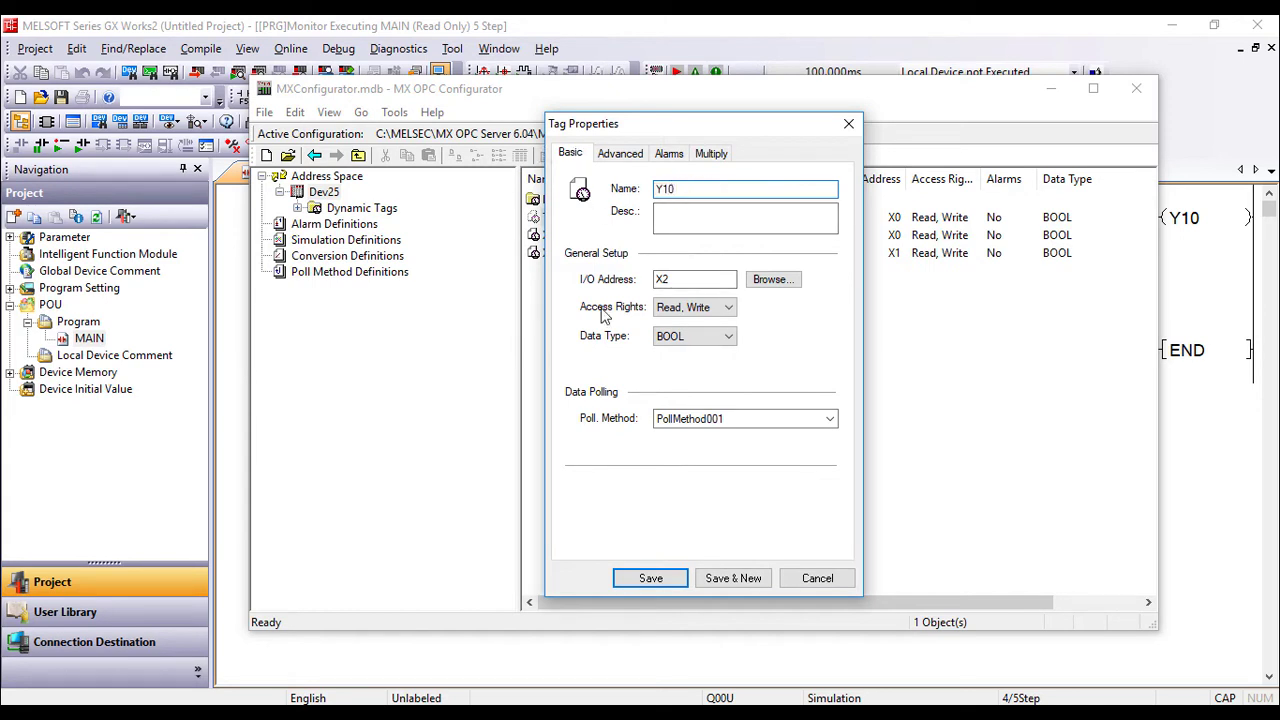
pyautogui.click(650, 578)
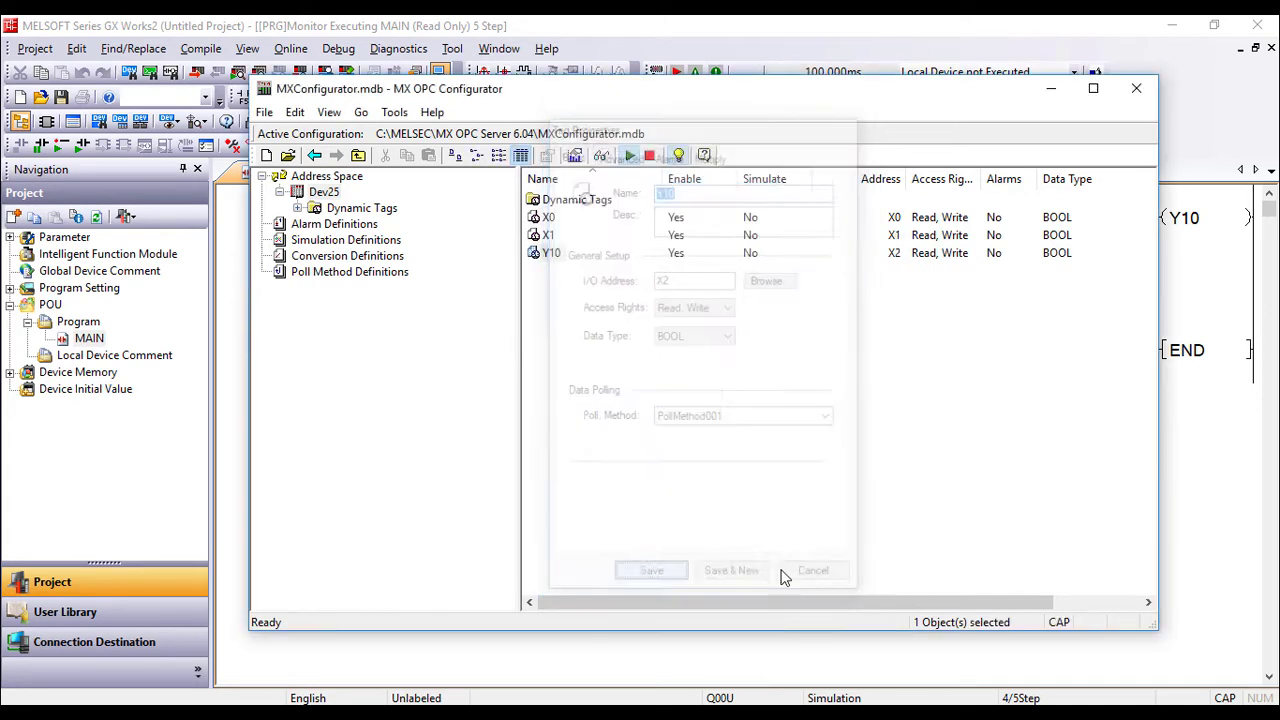
# Monitor Dev25.X0, Dev25.X1 and Dev25.Y10 live, comparing them with the GX Works2 ladder.
pyautogui.click(601, 156)
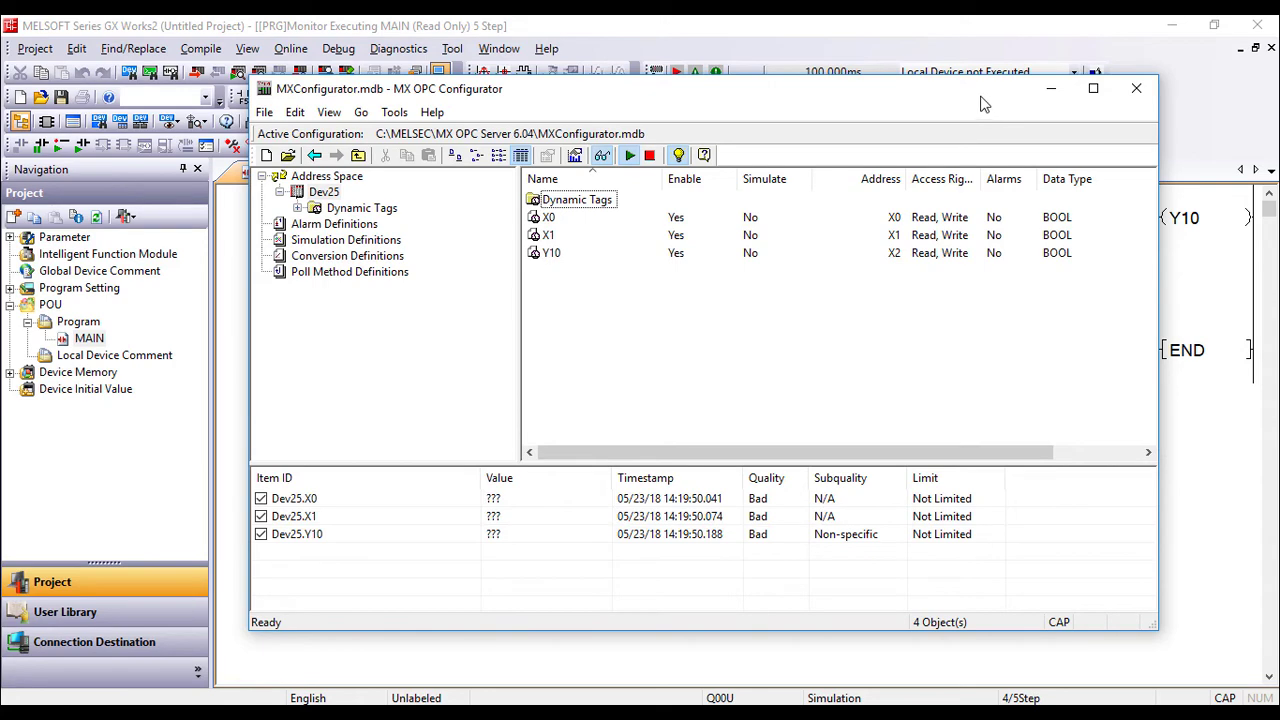
pyautogui.moveTo(983, 103); pyautogui.dragTo(783, 128)
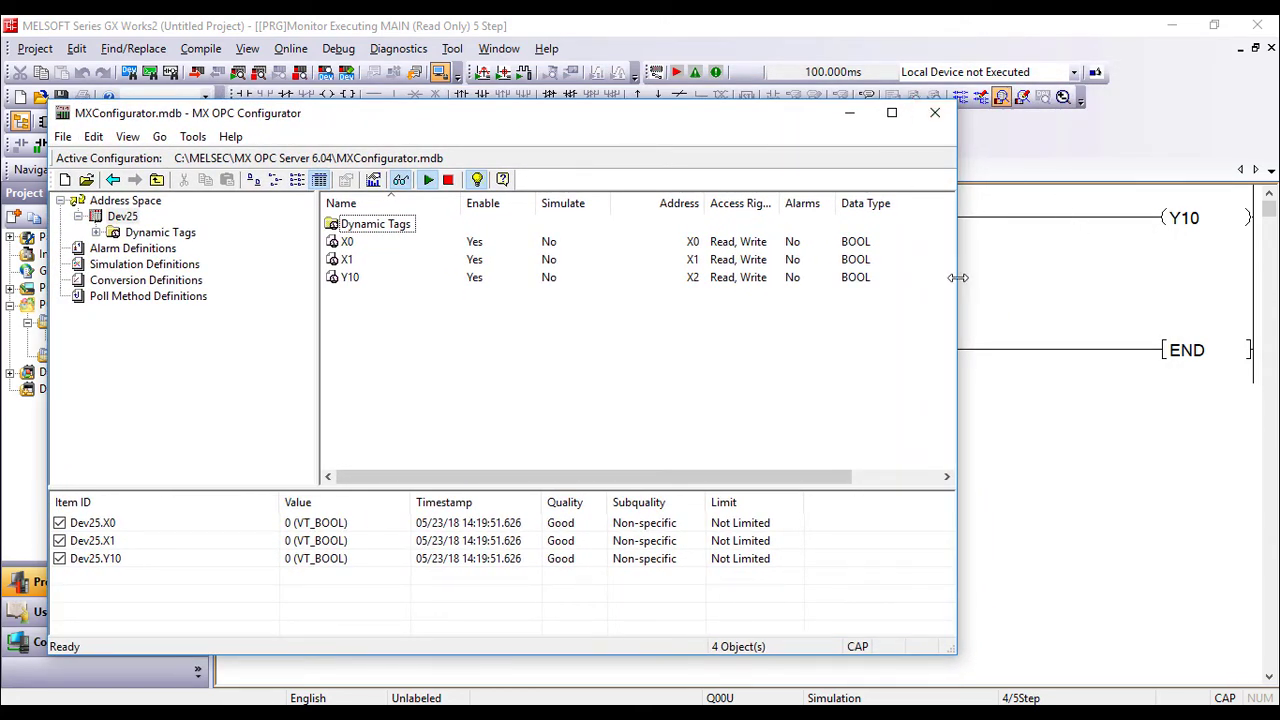
pyautogui.click(1232, 222)
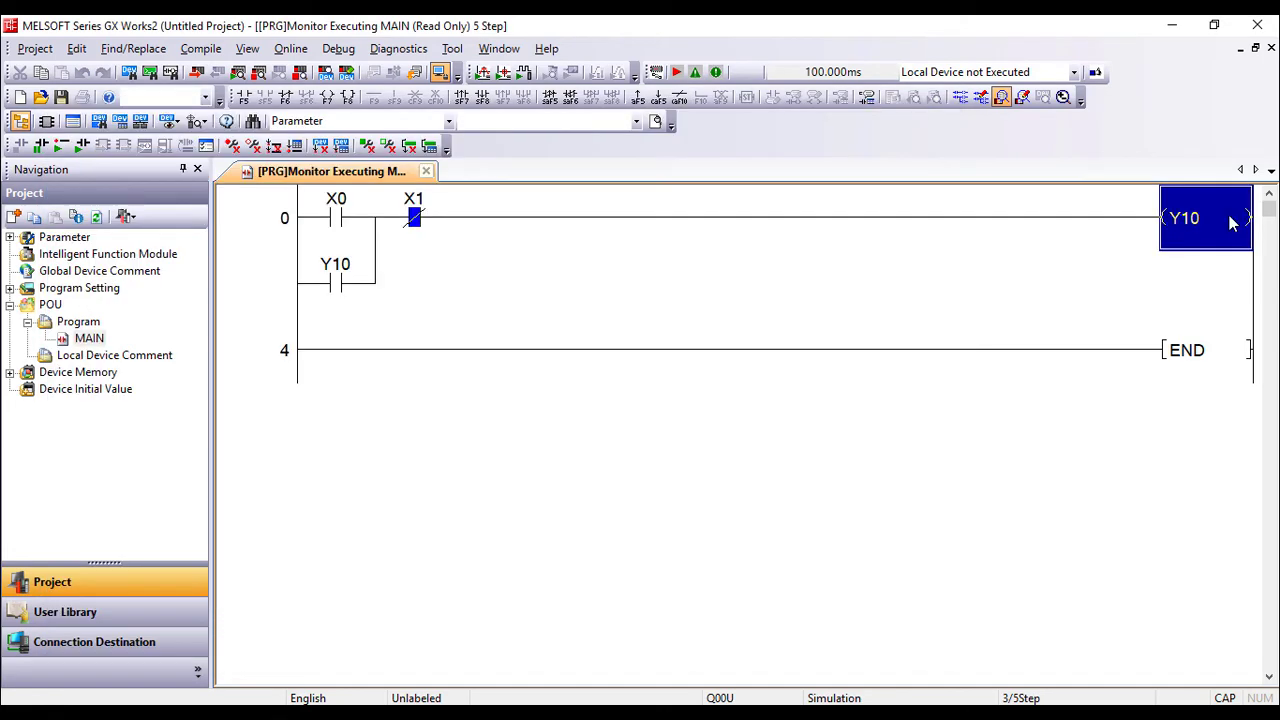
pyautogui.hotkey('alt', 'Tab')
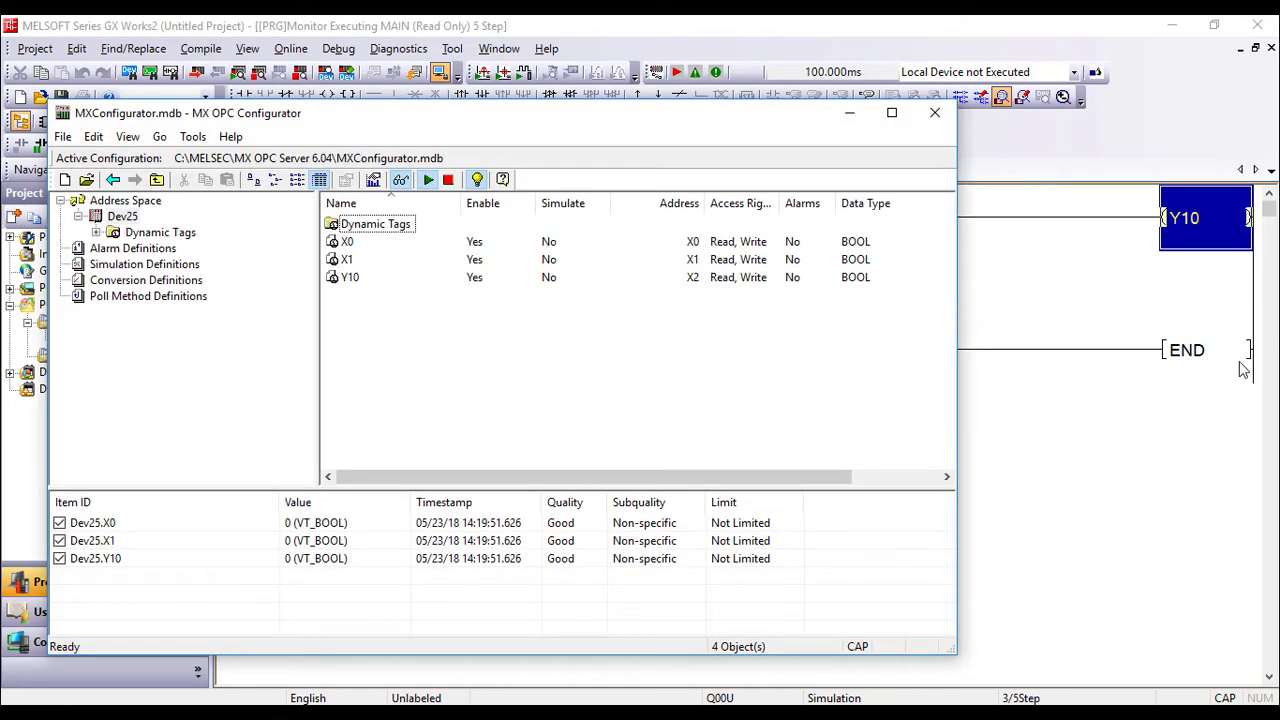
pyautogui.click(1105, 337)
pyautogui.click(1131, 277)
pyautogui.hotkey('alt', 'Tab')
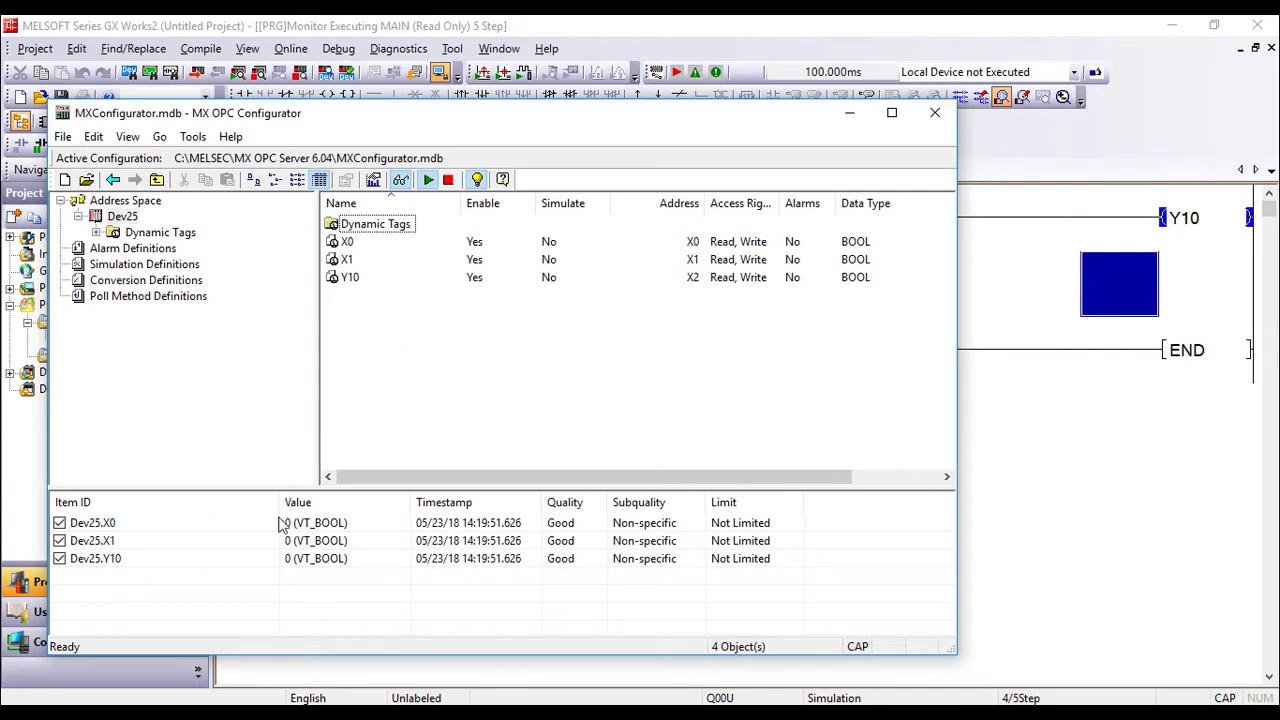
pyautogui.click(166, 558)
# Change the Y10 tag's I/O address from X2 to Y10 and save it.
pyautogui.rightClick(351, 279)
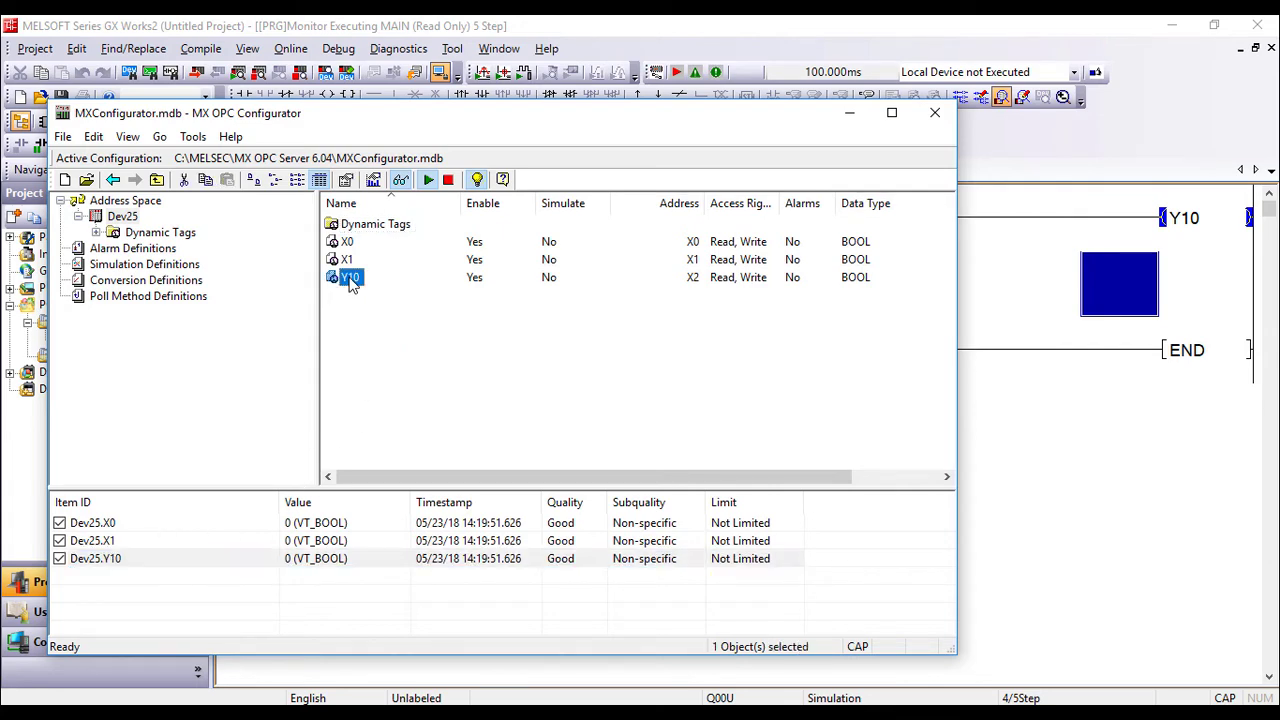
pyautogui.click(410, 460)
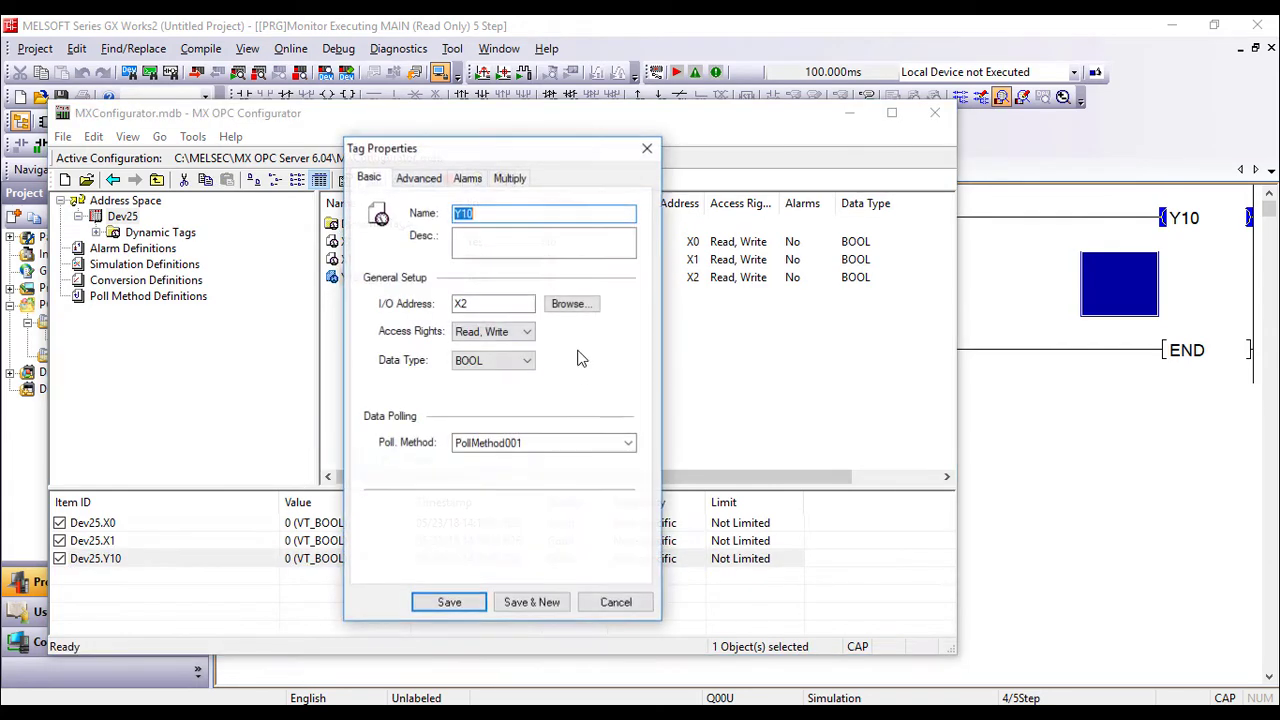
pyautogui.doubleClick(491, 304)
pyautogui.write('Y10')
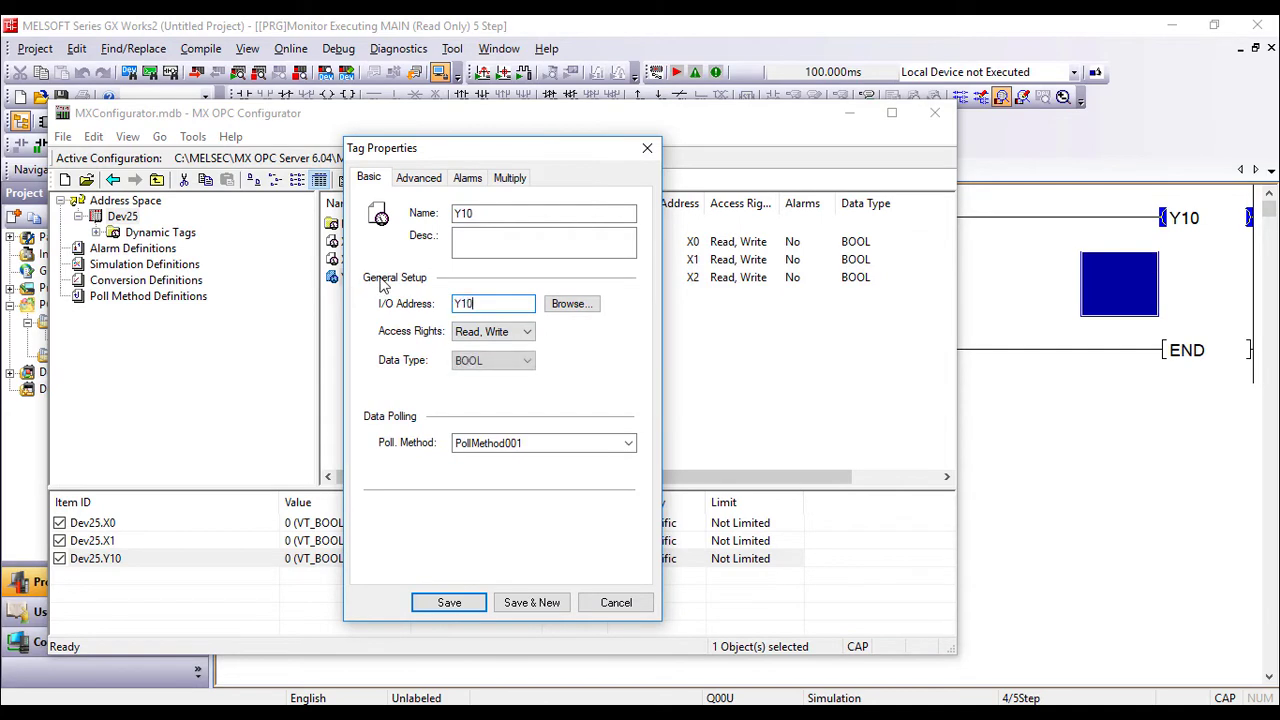
pyautogui.click(445, 603)
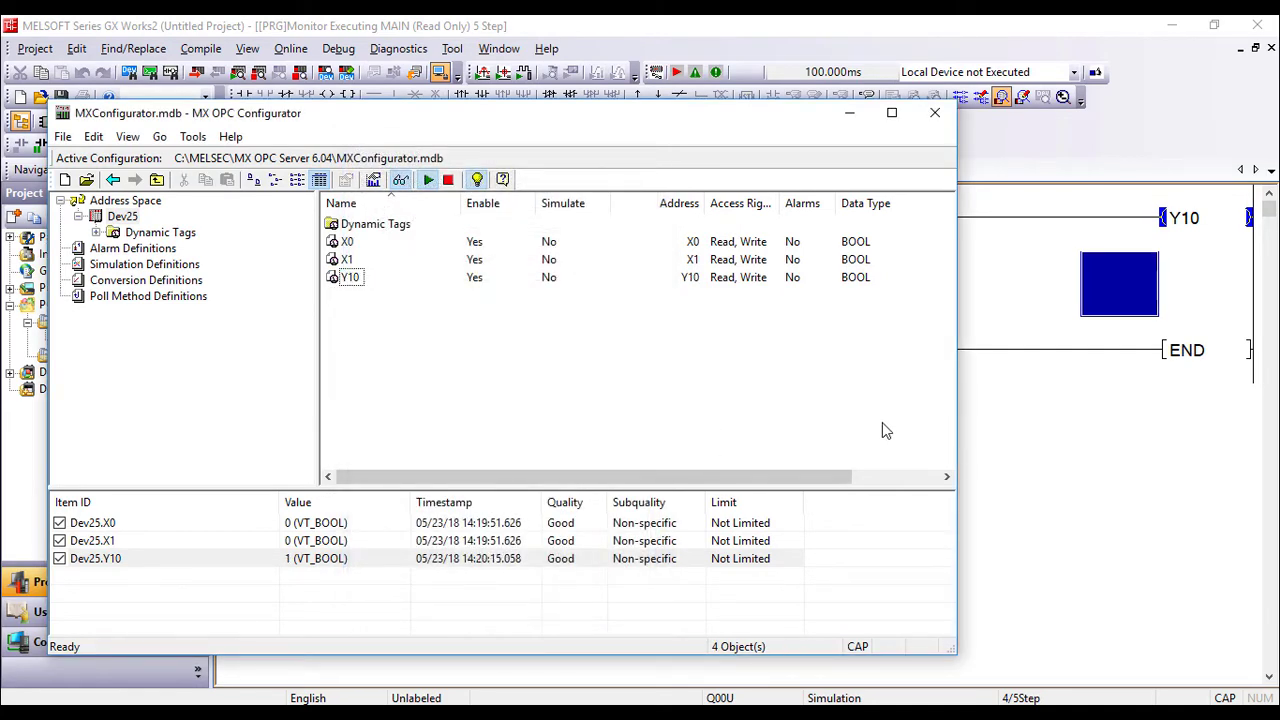
pyautogui.click(1181, 238)
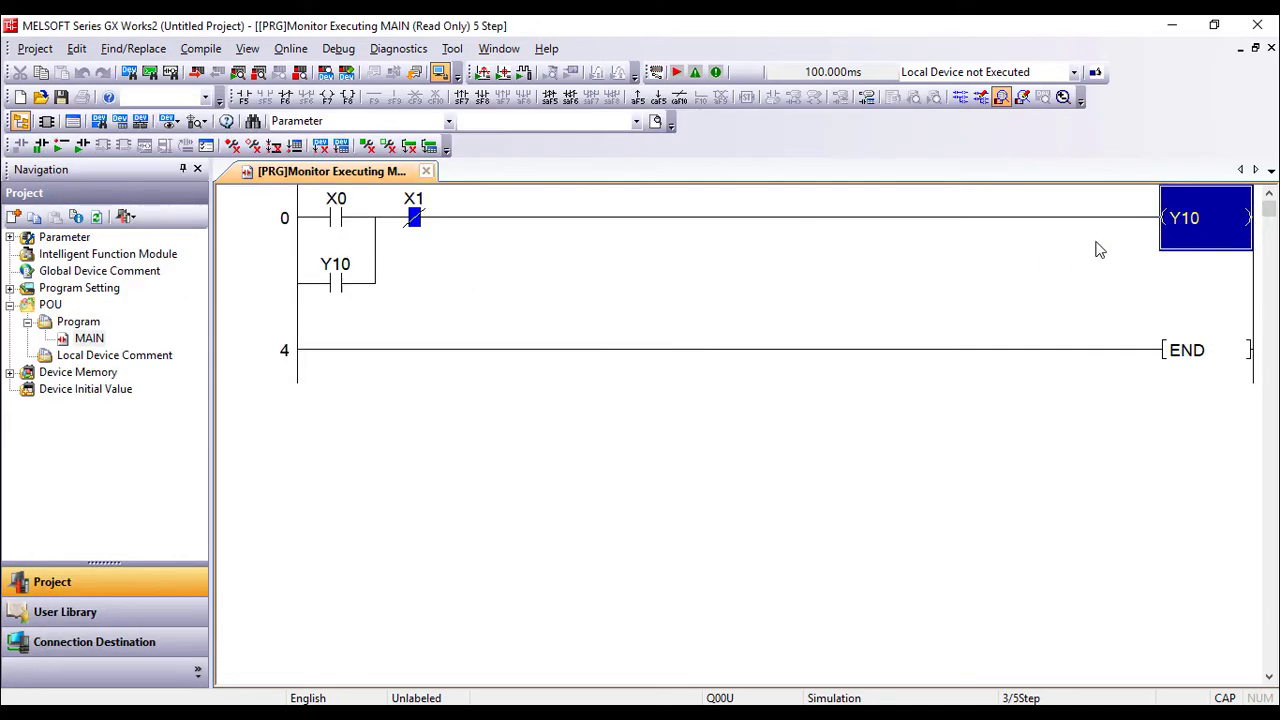
pyautogui.click(913, 698)
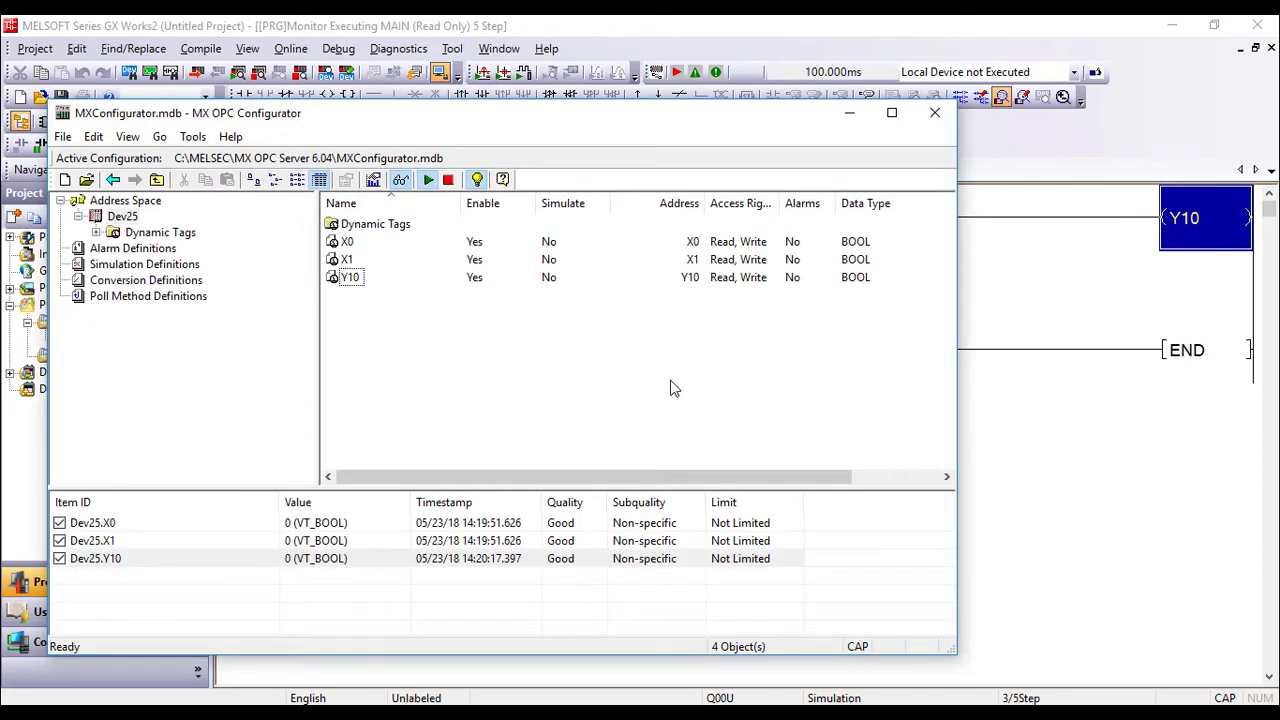
# Check that Dev25.Y10 reads 0, matching the de-energized Y10 coil in the ladder.
pyautogui.click(849, 113)
pyautogui.click(904, 276)
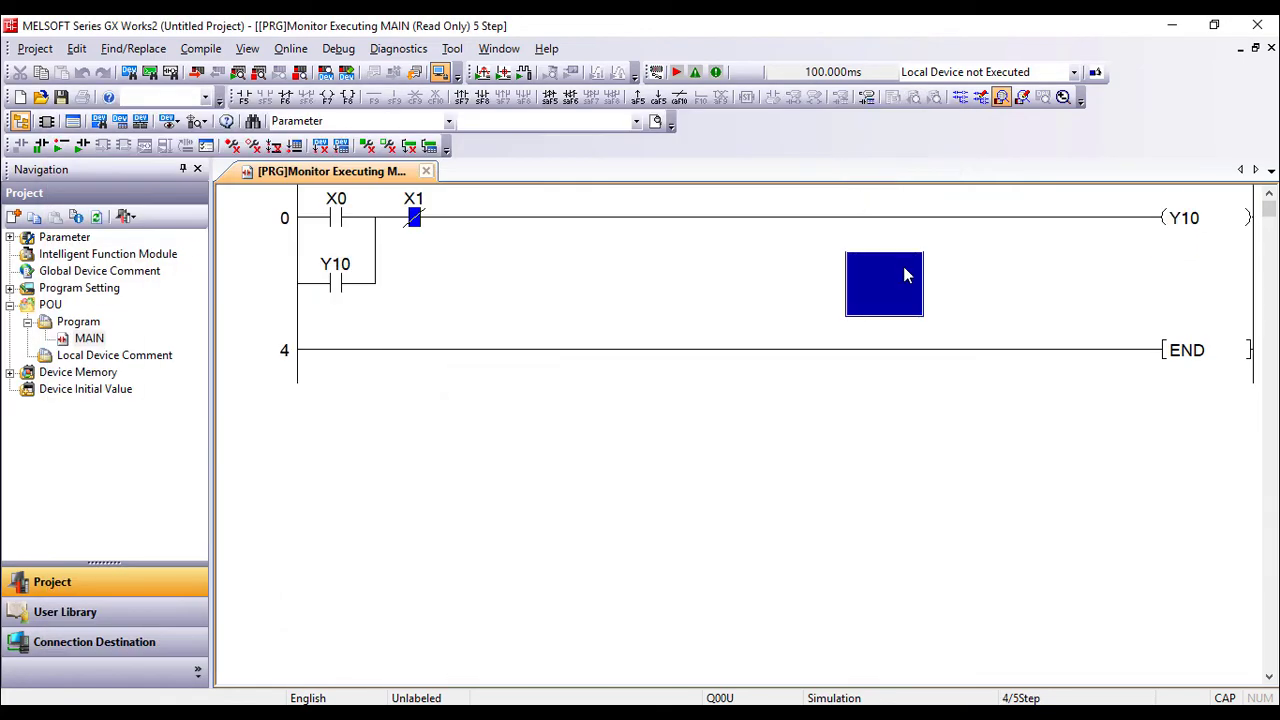
pyautogui.click(971, 292)
pyautogui.click(822, 304)
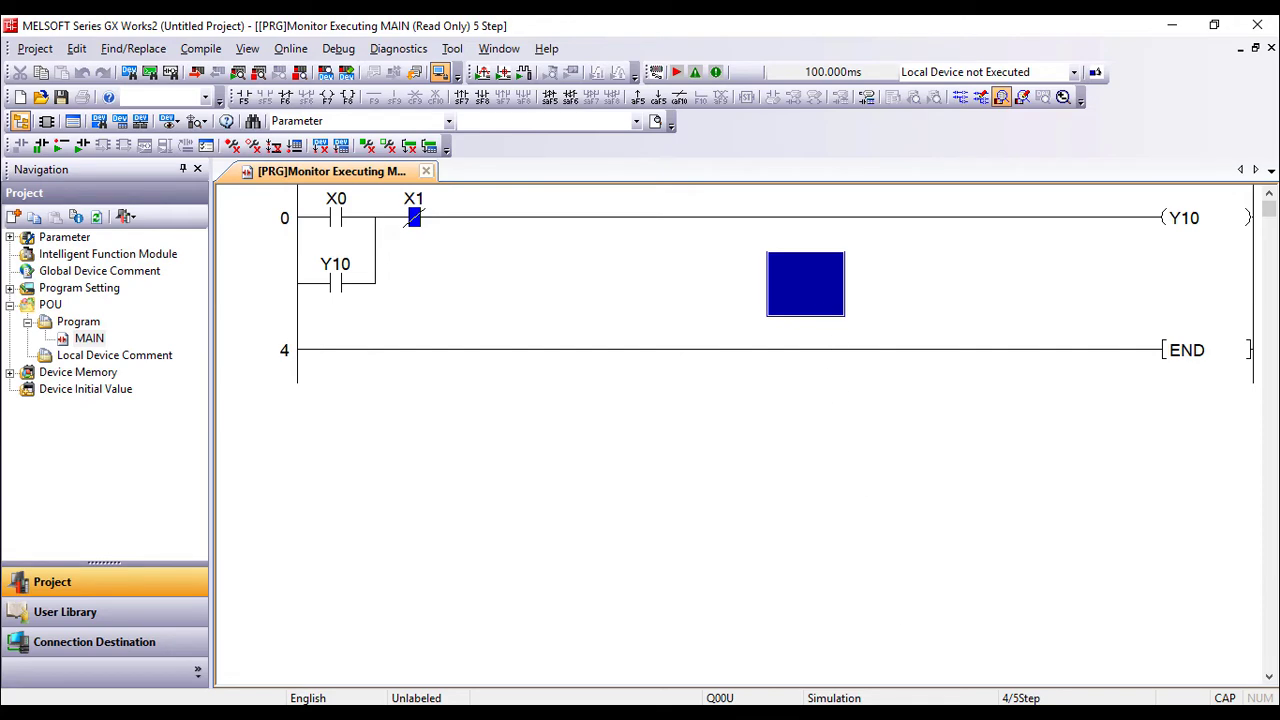
pyautogui.click(915, 700)
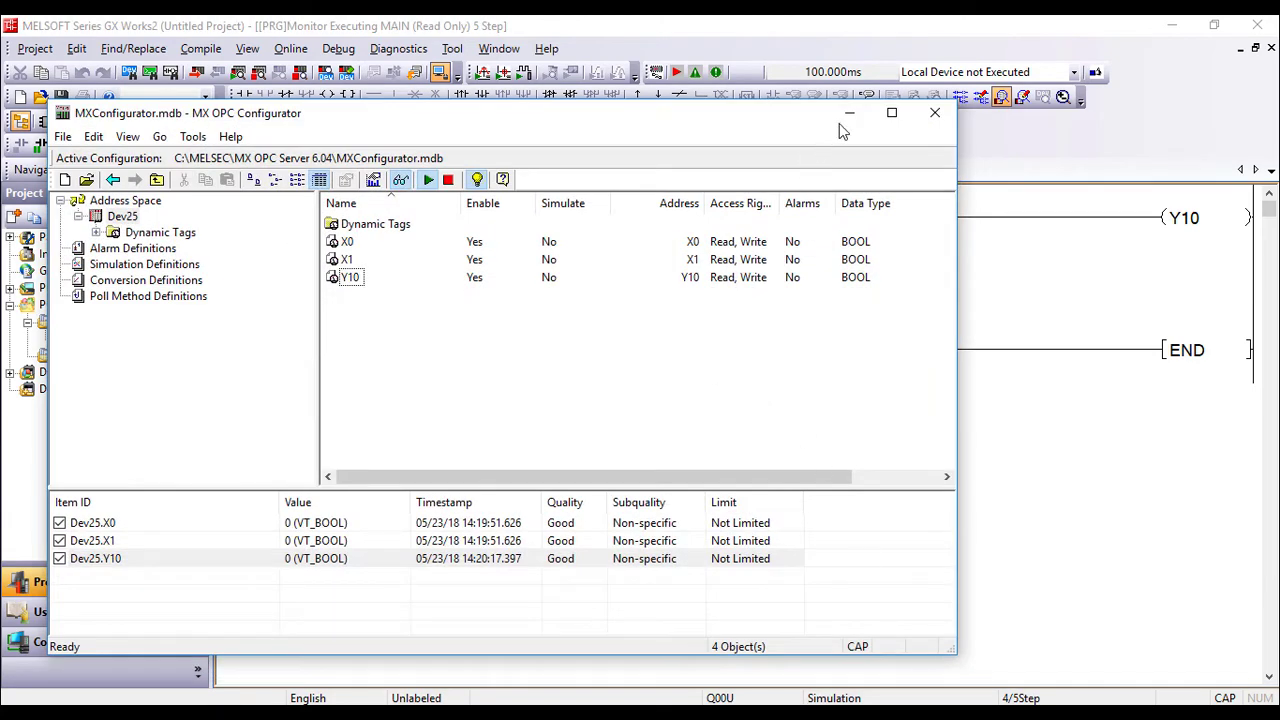
pyautogui.click(849, 113)
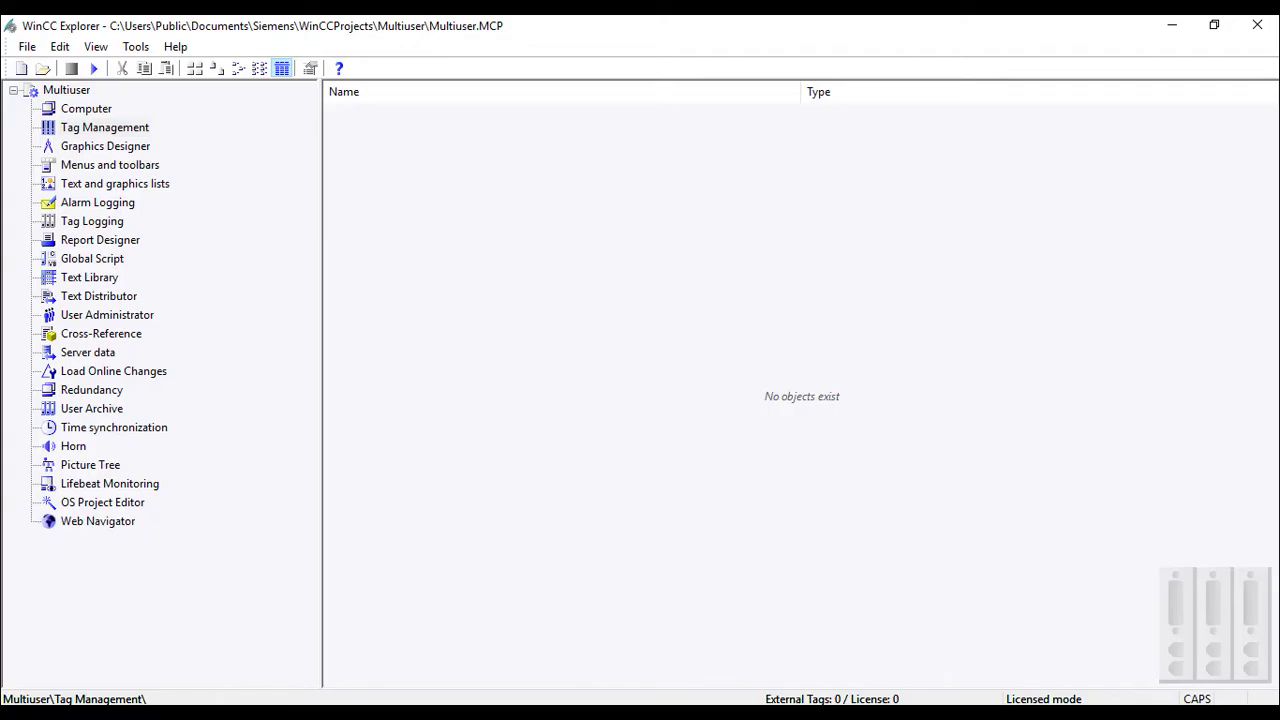
# Open Tag Management for the Multiuser project in a maximized window.
pyautogui.click(98, 128)
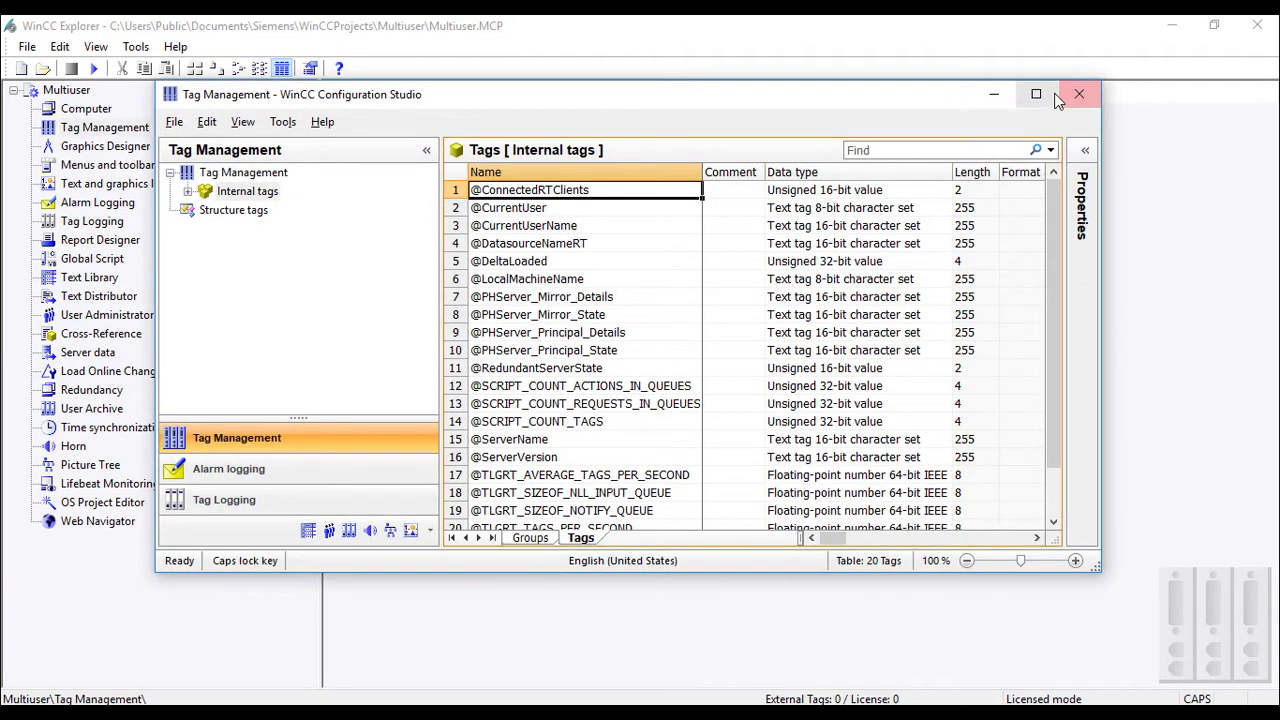
pyautogui.click(1038, 95)
pyautogui.click(62, 137)
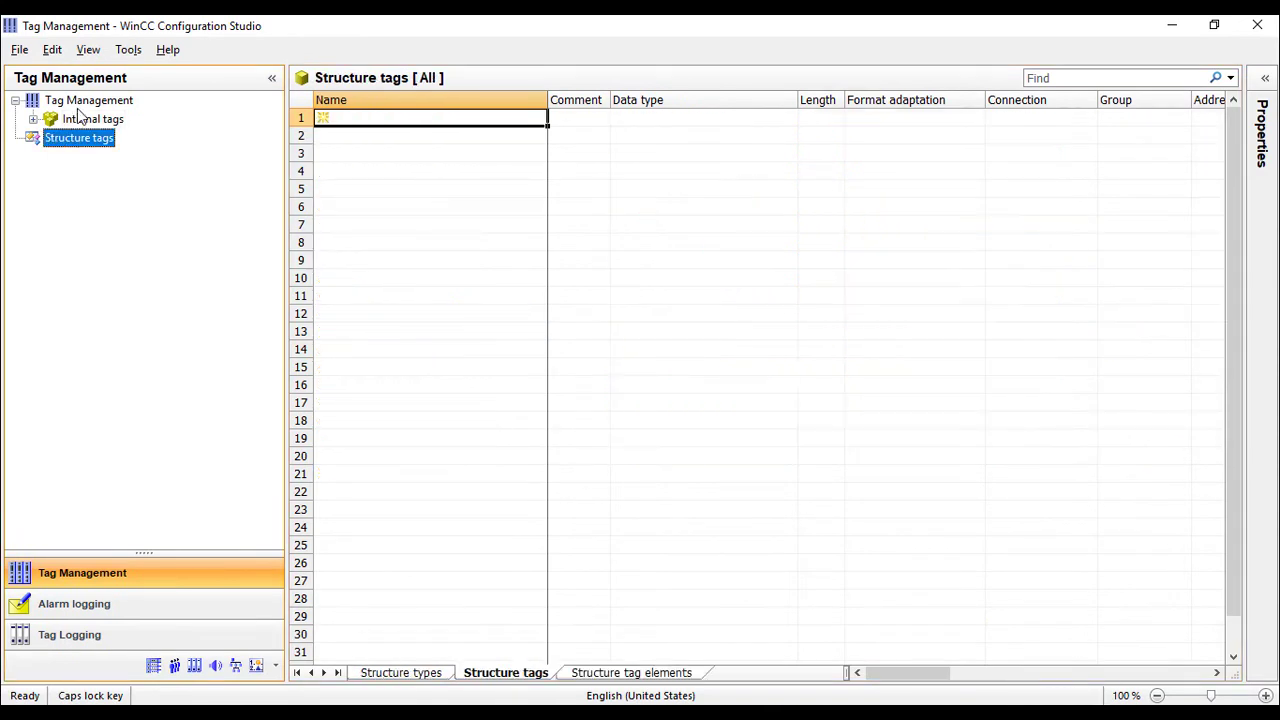
pyautogui.click(85, 100)
# Add the OPC driver, creating the OPC Groups (OPCHN Unit #1) channel unit.
pyautogui.rightClick(86, 108)
pyautogui.moveTo(150, 117)
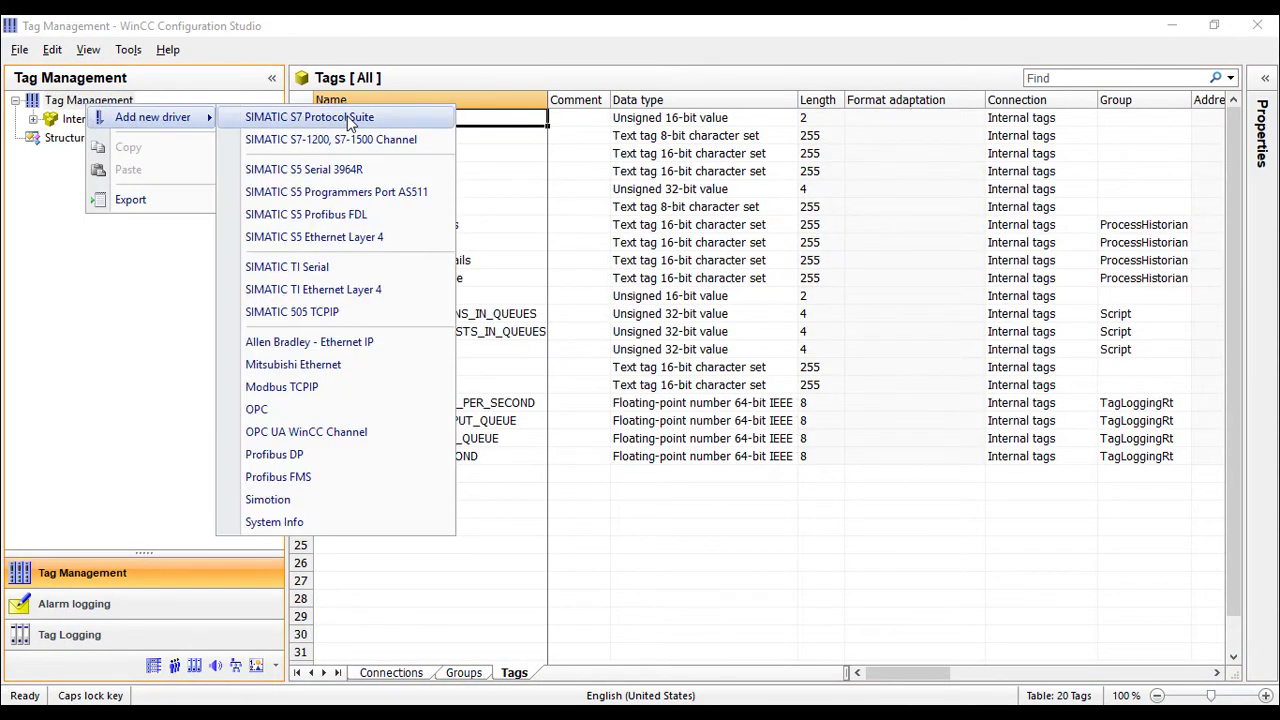
pyautogui.click(367, 415)
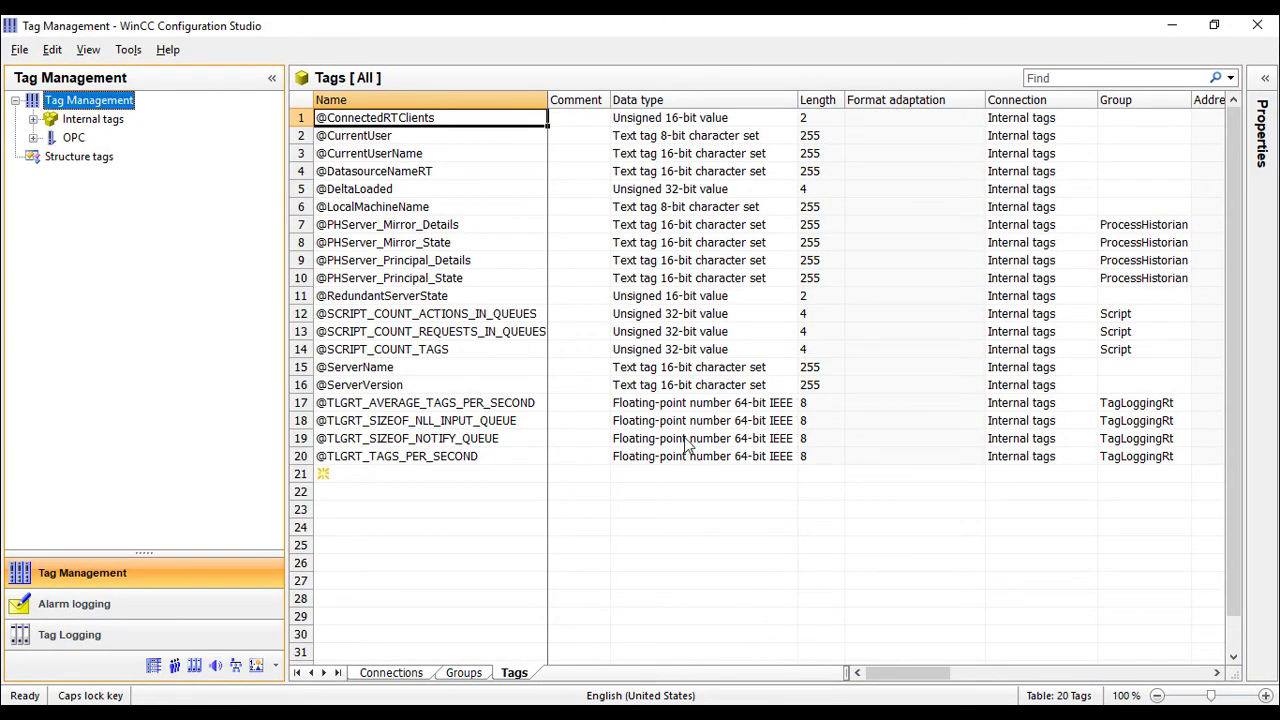
pyautogui.click(168, 158)
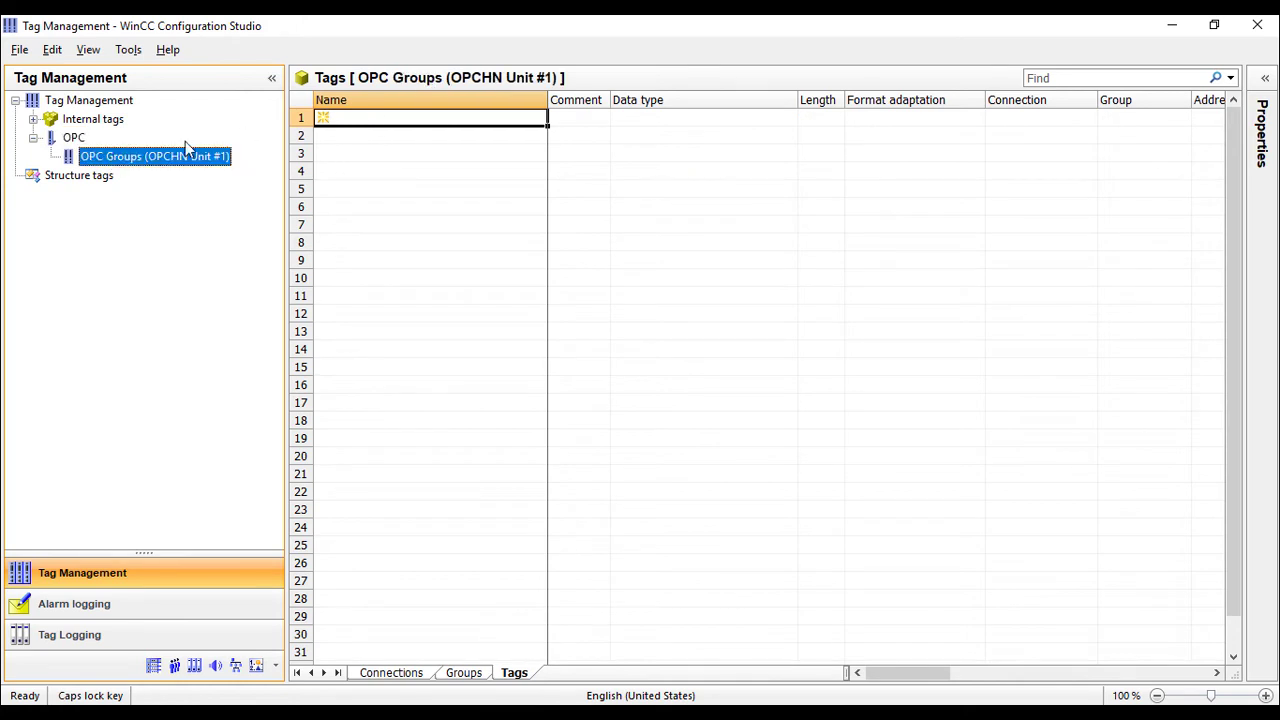
pyautogui.rightClick(74, 139)
pyautogui.rightClick(160, 157)
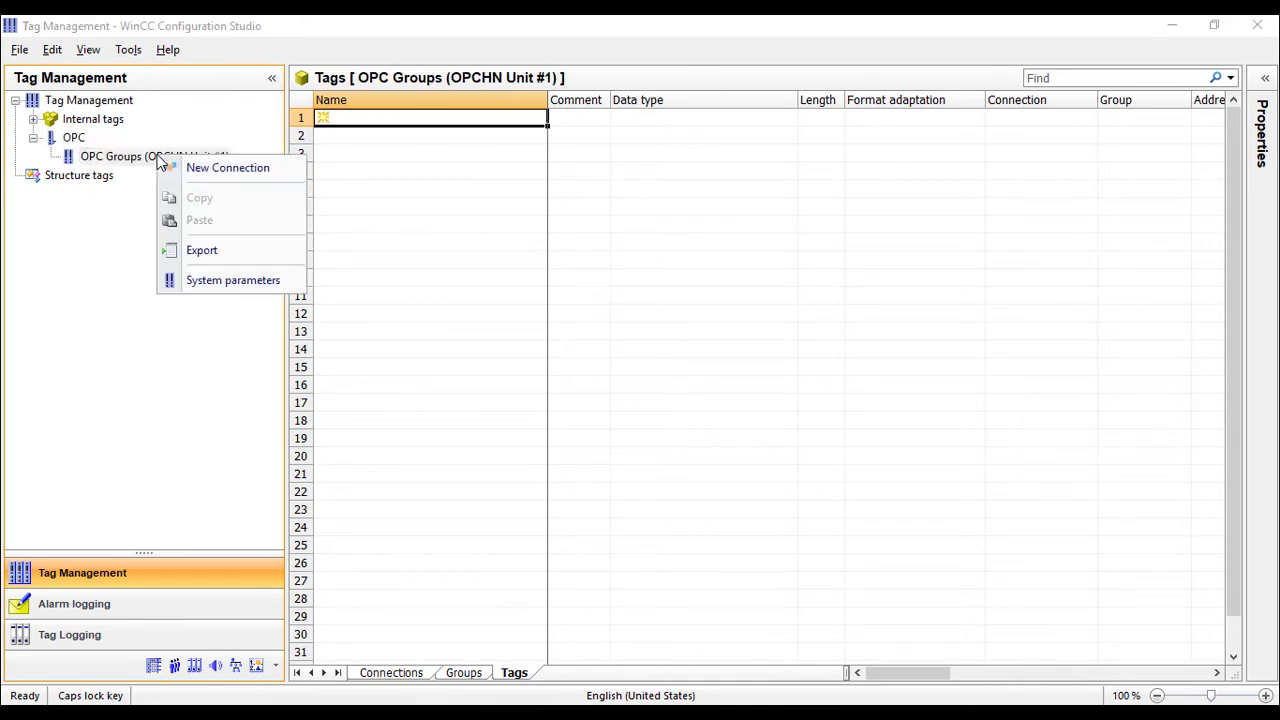
# Browse the local Mitsubishi.MXOPC.6 server without filter criteria to reveal device Dev25.
pyautogui.click(212, 287)
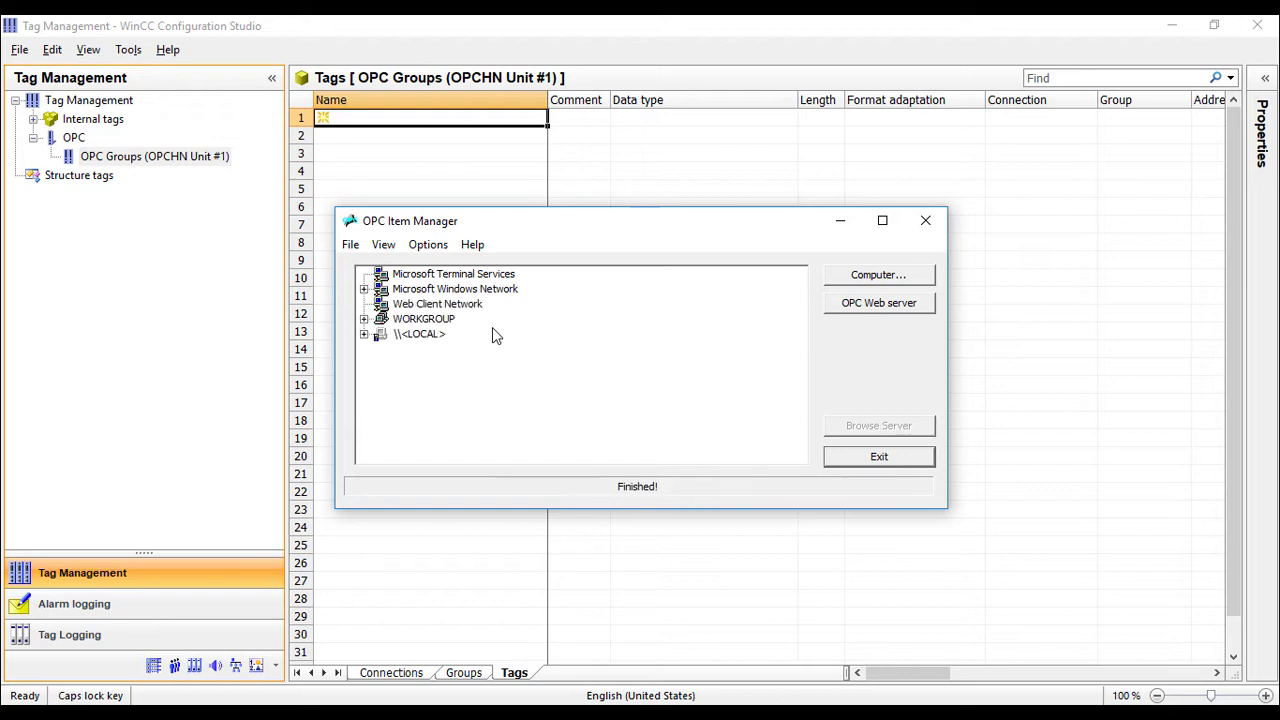
pyautogui.click(365, 335)
pyautogui.click(466, 336)
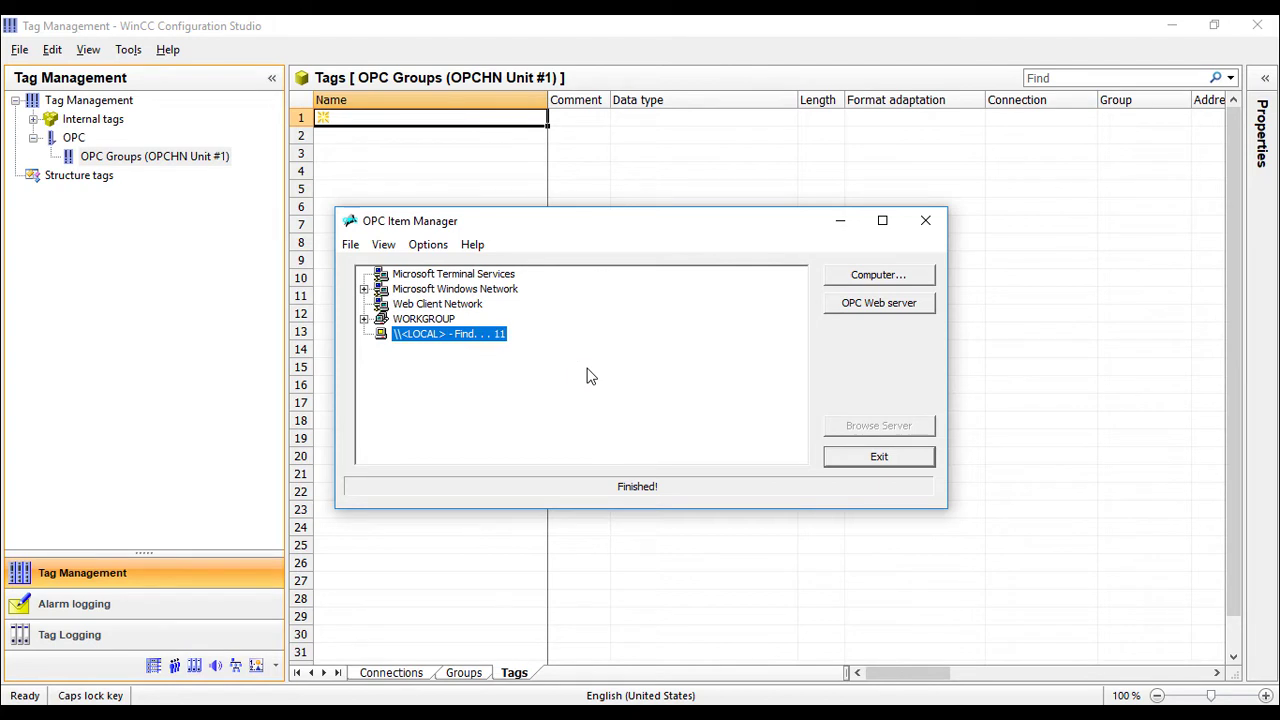
pyautogui.scroll(-1, 800, 340)
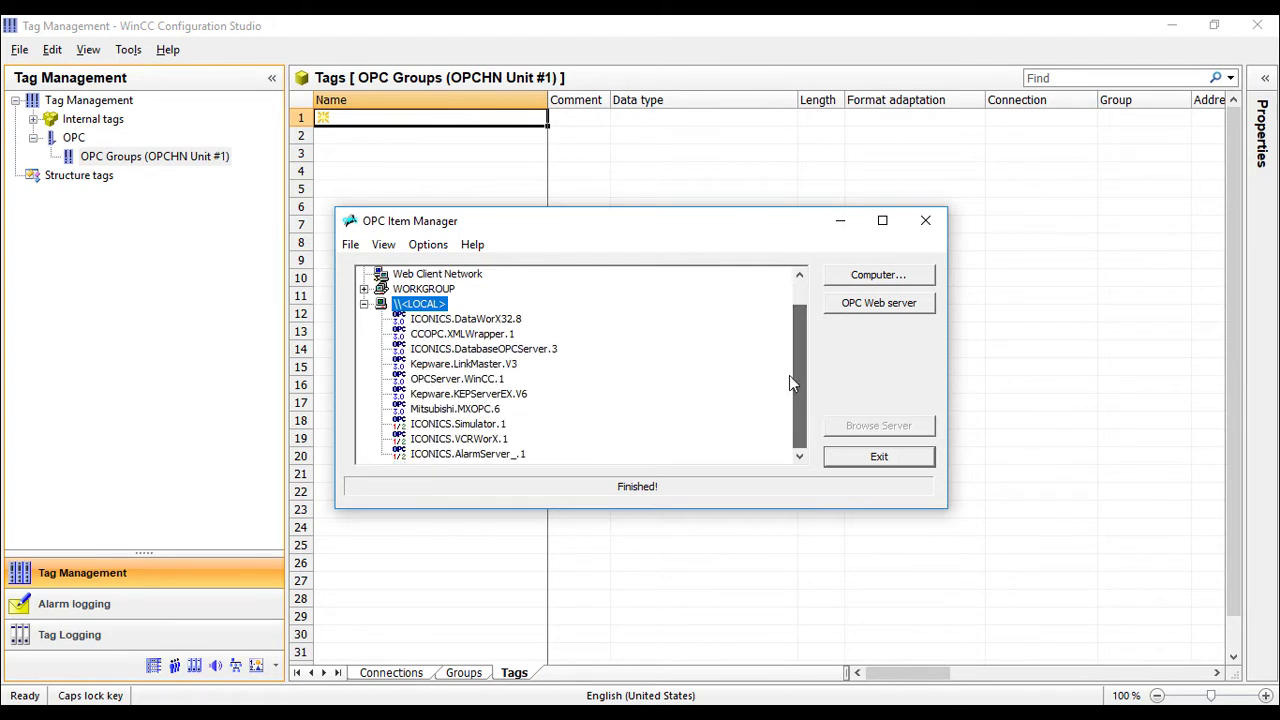
pyautogui.click(476, 409)
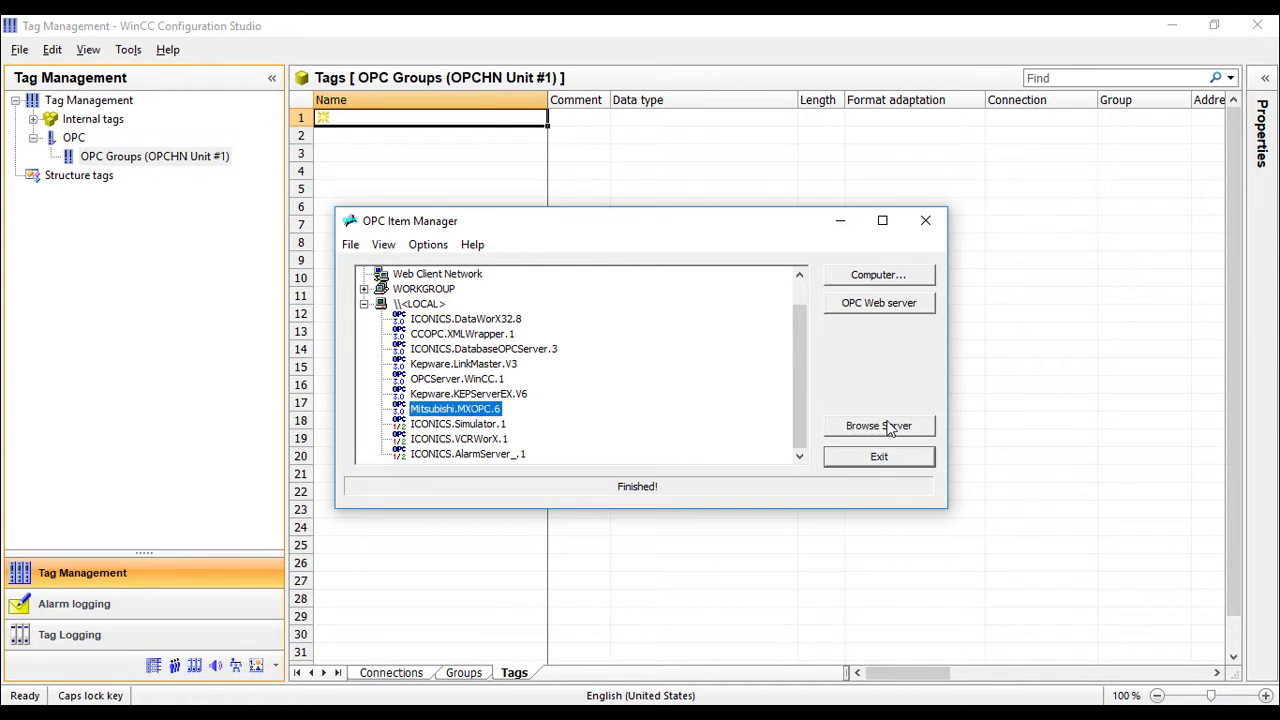
pyautogui.click(889, 426)
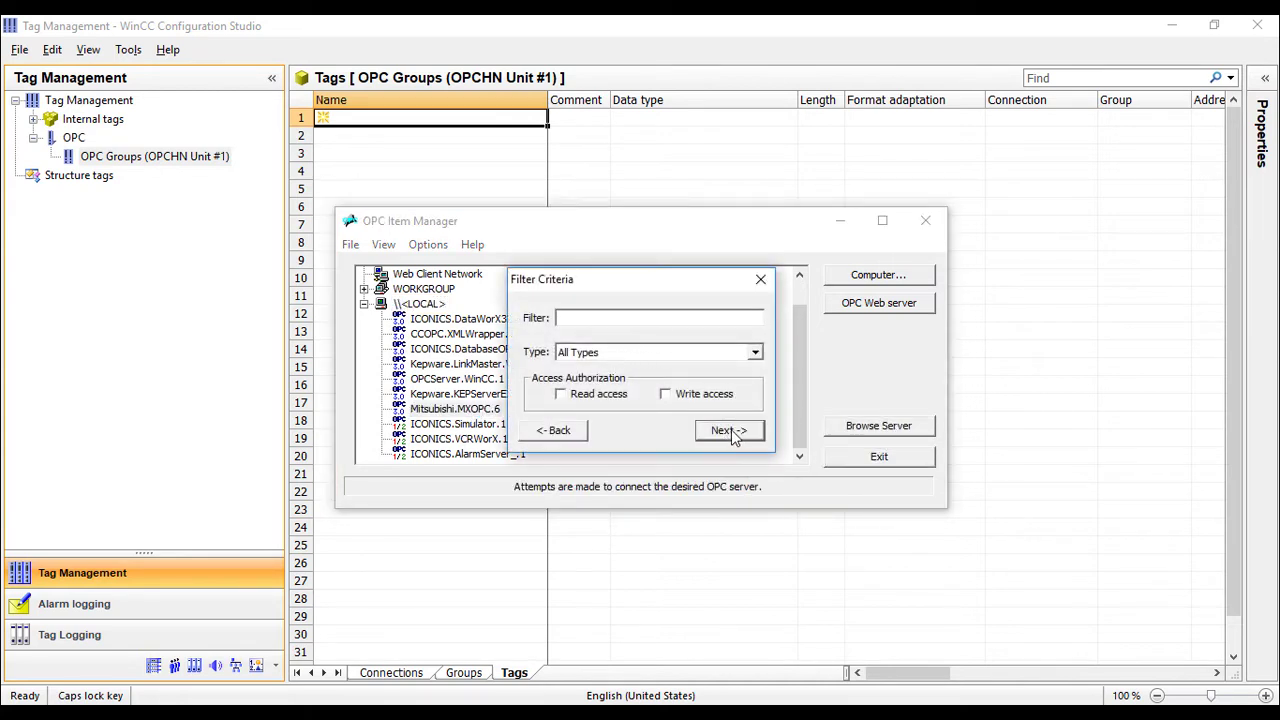
pyautogui.click(728, 432)
pyautogui.click(334, 183)
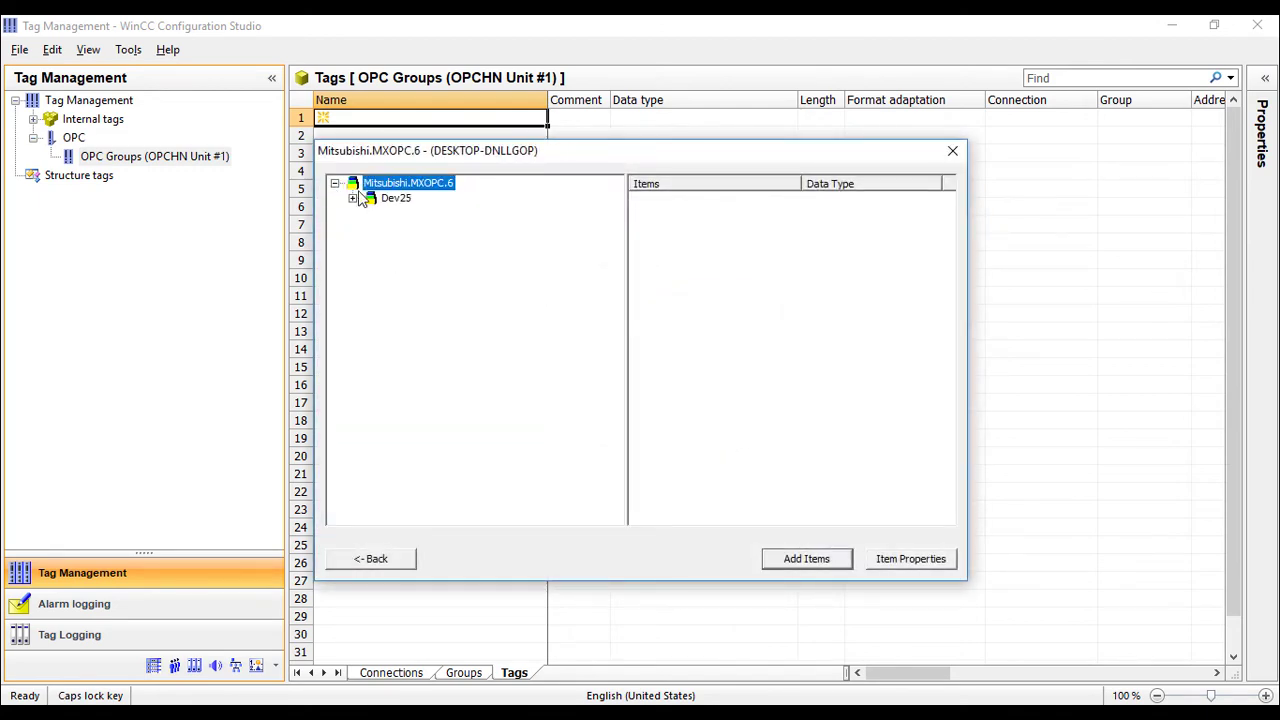
# Add Dev25 items X0, X1 and Y10 as tags under a new Mitsubishi_MXOPC_6 connection.
pyautogui.click(353, 198)
pyautogui.click(425, 213)
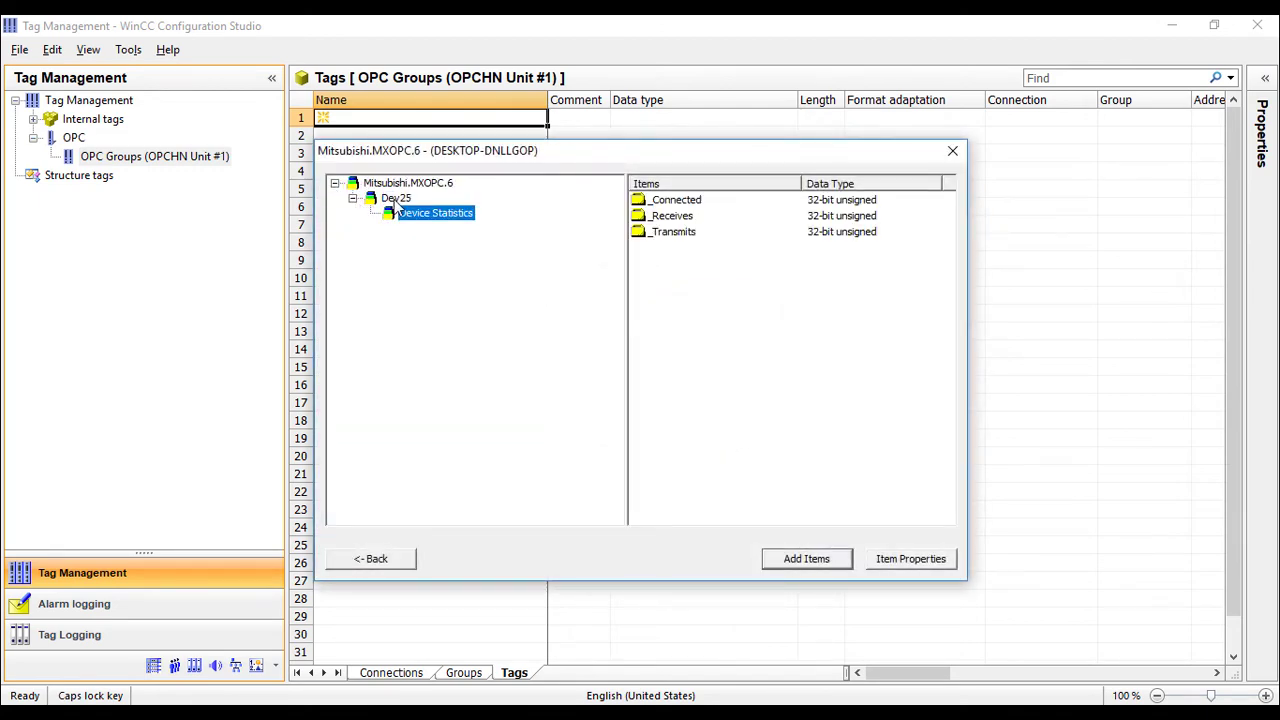
pyautogui.click(400, 199)
pyautogui.moveTo(743, 288); pyautogui.dragTo(631, 176)
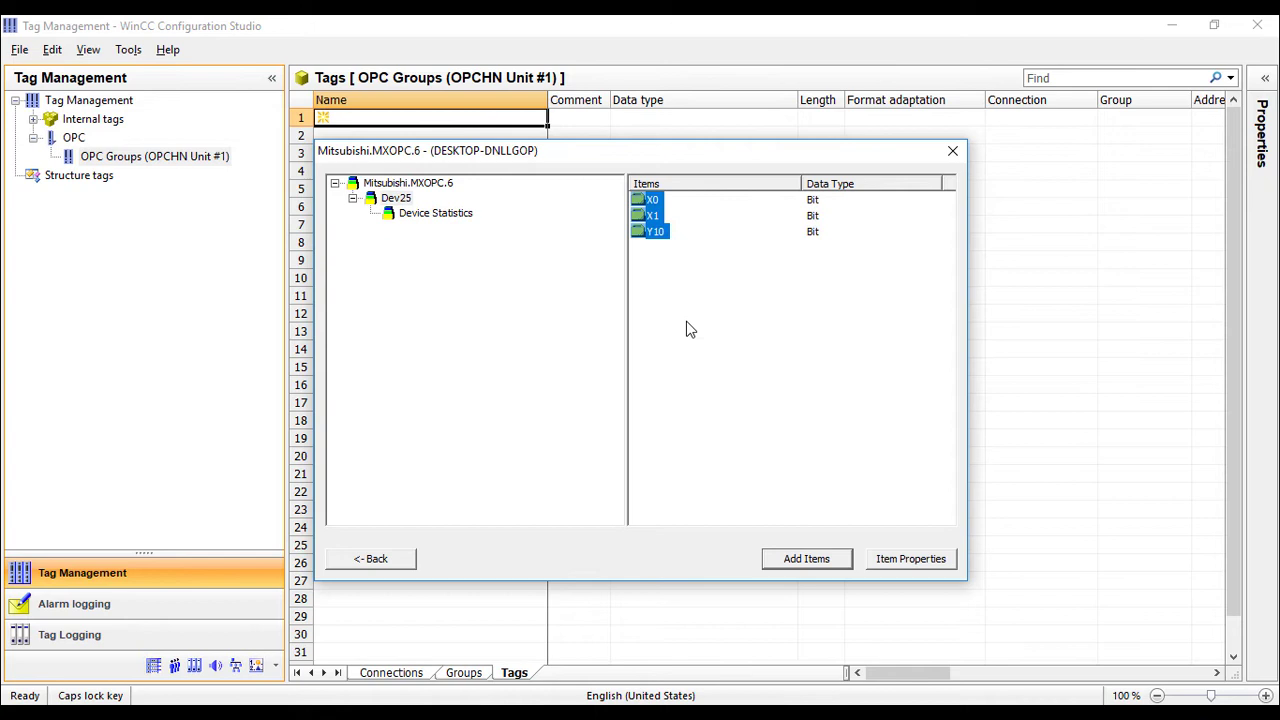
pyautogui.click(806, 559)
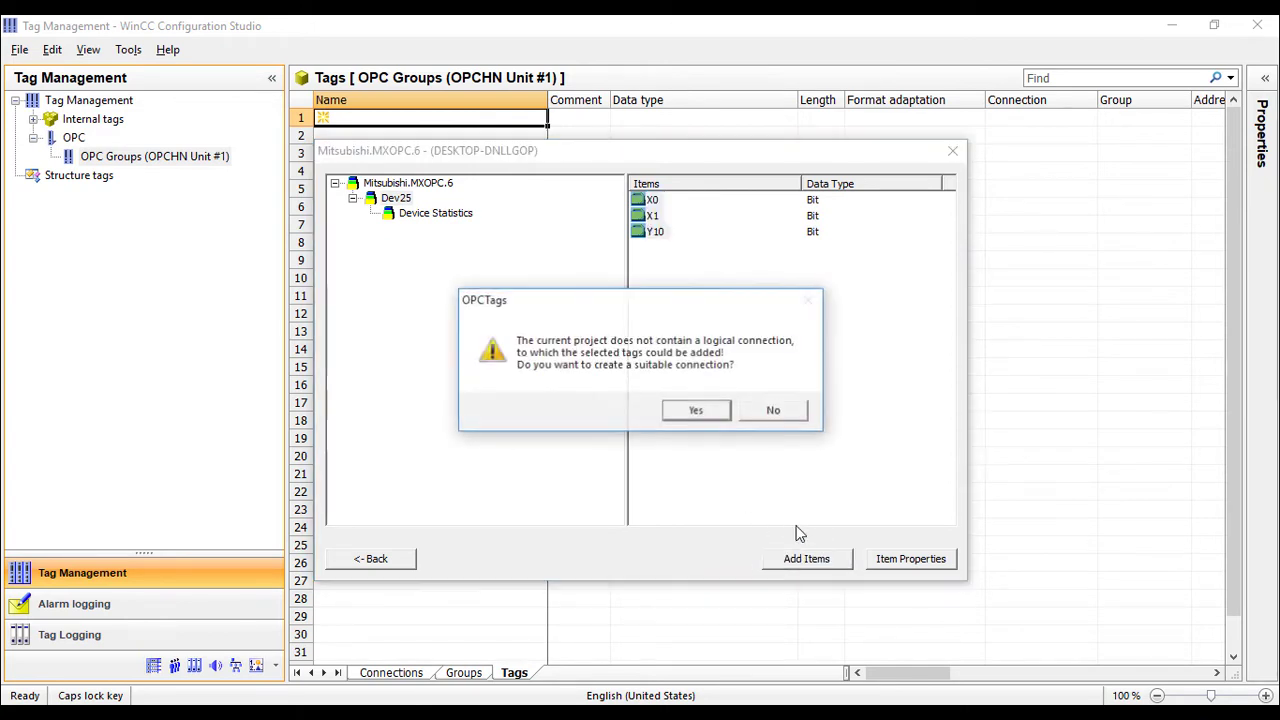
pyautogui.click(703, 411)
pyautogui.click(612, 398)
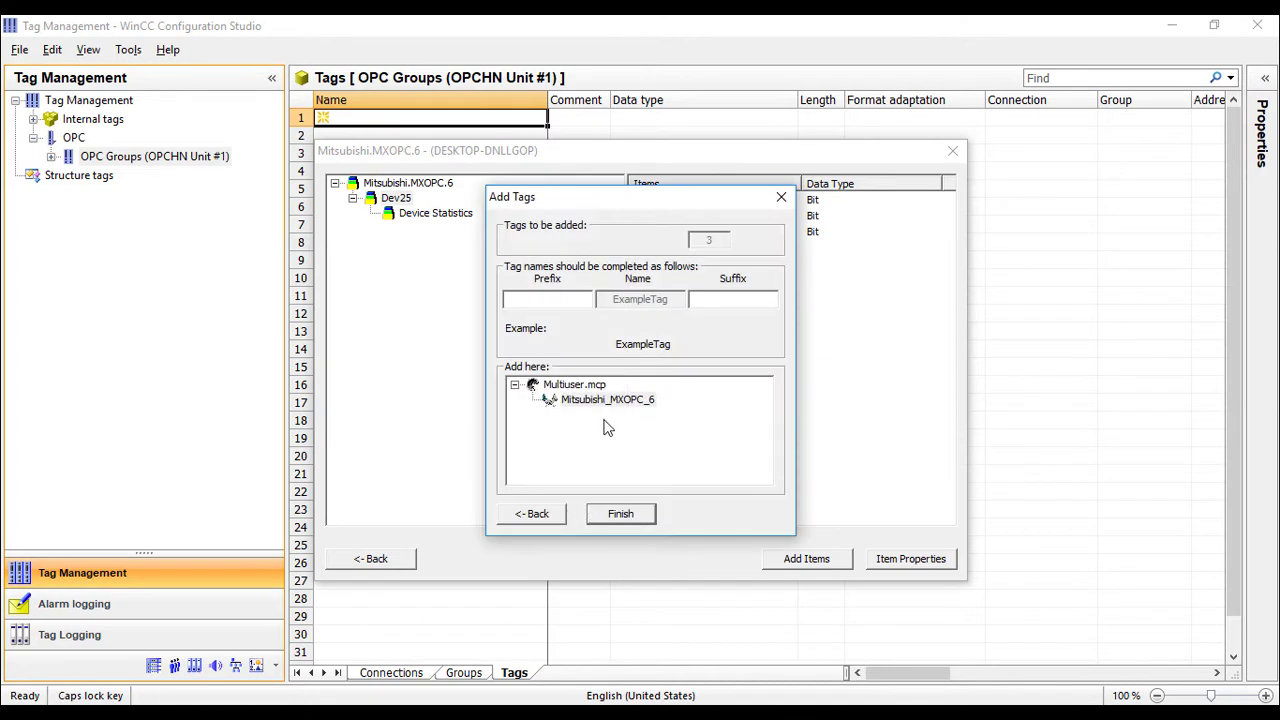
pyautogui.click(607, 399)
pyautogui.click(616, 510)
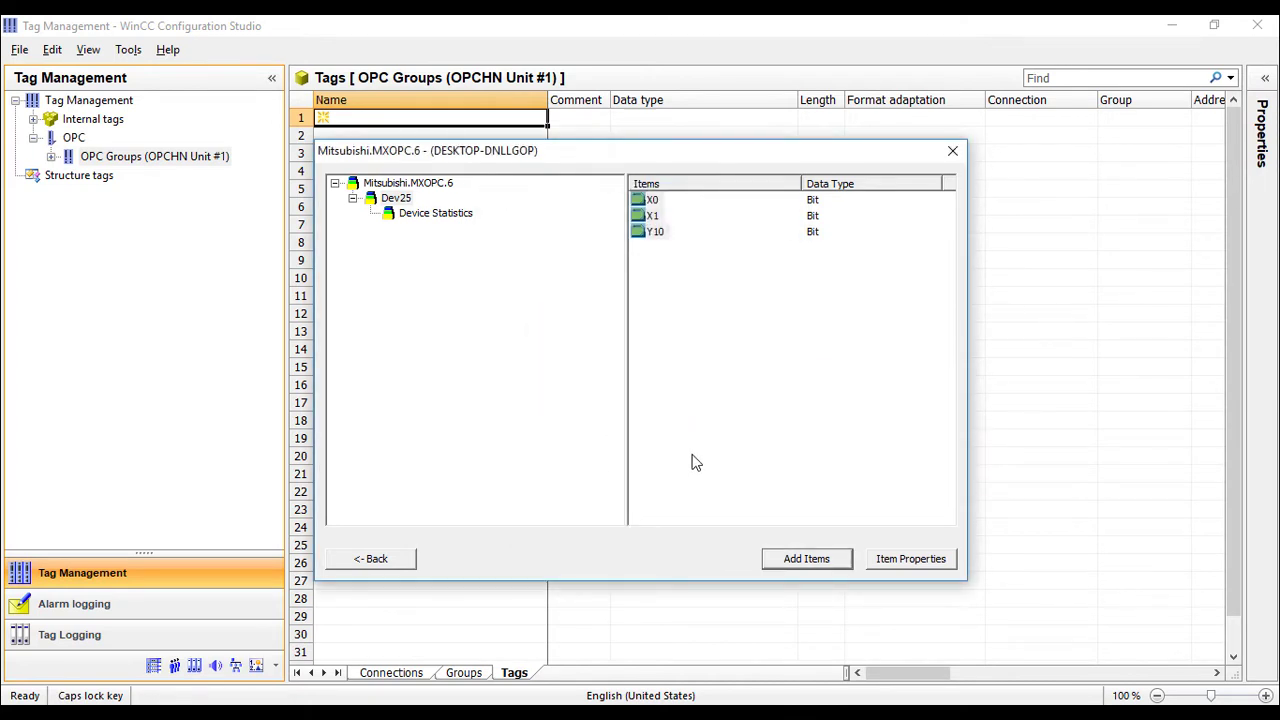
# Close the OPC item browser and the OPC Item Manager, returning to the OPC Groups unit.
pyautogui.click(952, 153)
pyautogui.click(929, 221)
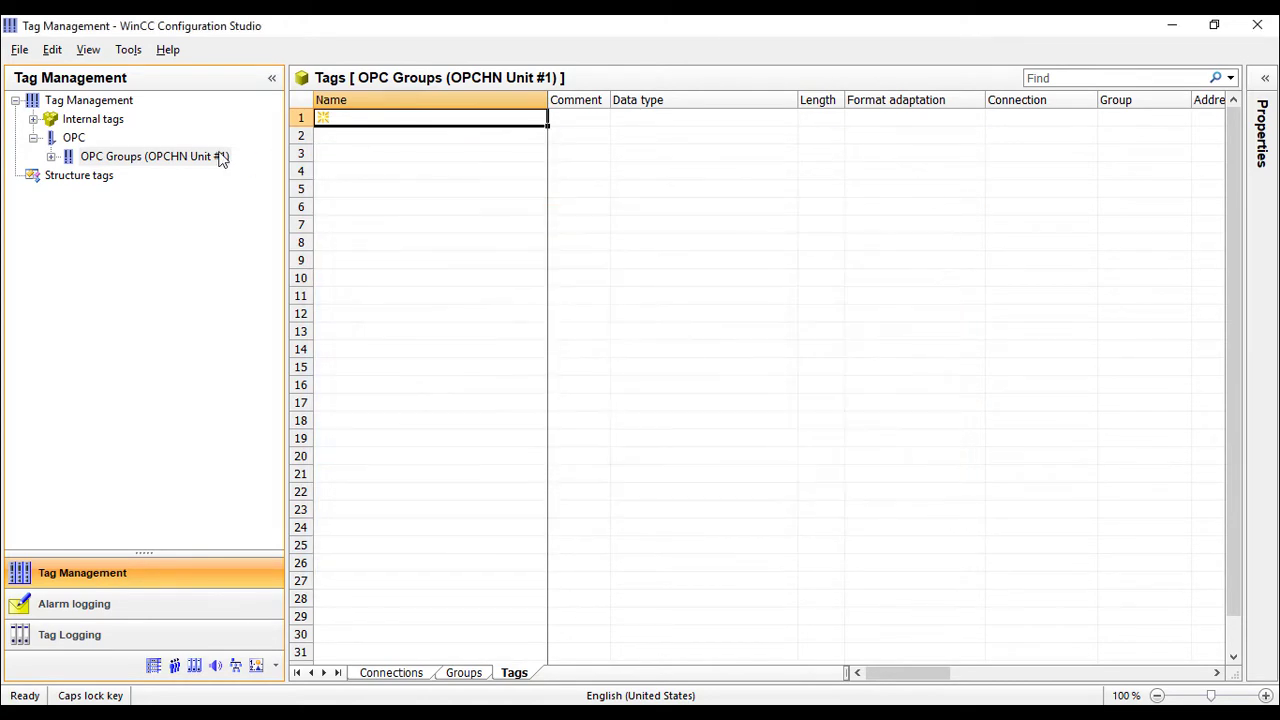
pyautogui.click(51, 156)
# List the Mitsubishi_MXOPC_6 tags, unhide the Value column and narrow the Name and Comment columns.
pyautogui.click(110, 176)
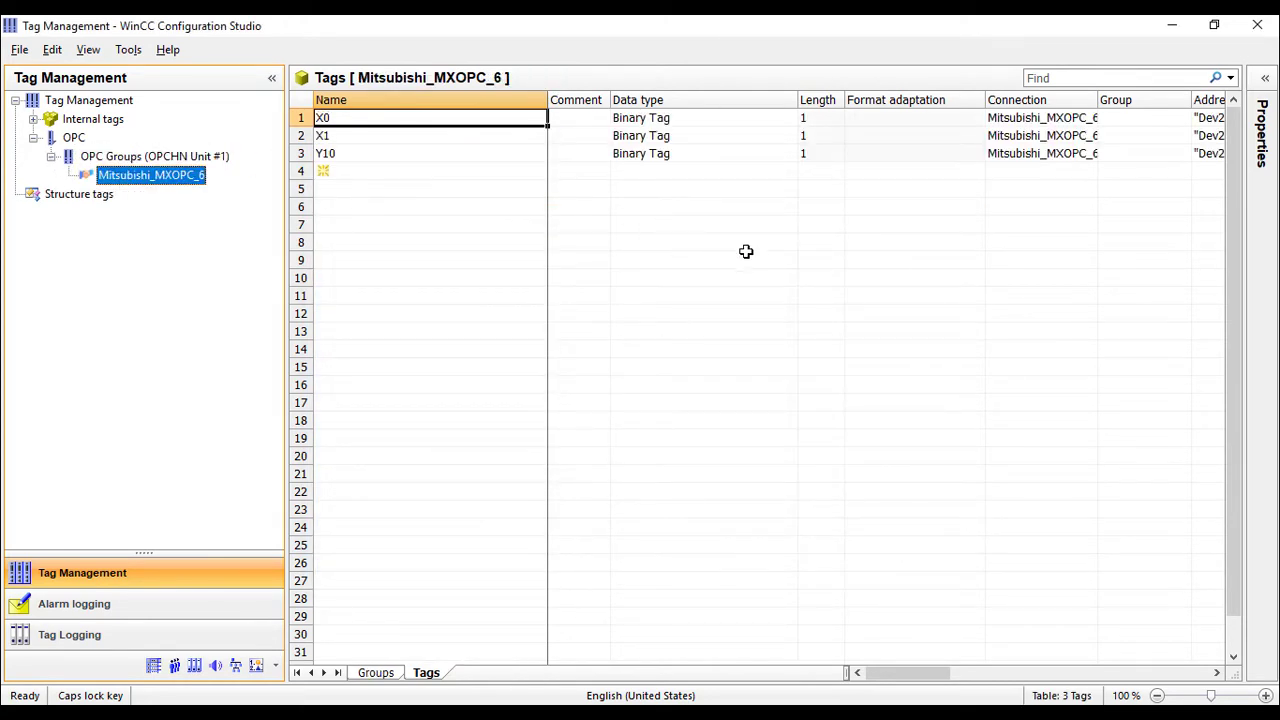
pyautogui.moveTo(547, 100); pyautogui.dragTo(495, 106)
pyautogui.rightClick(486, 100)
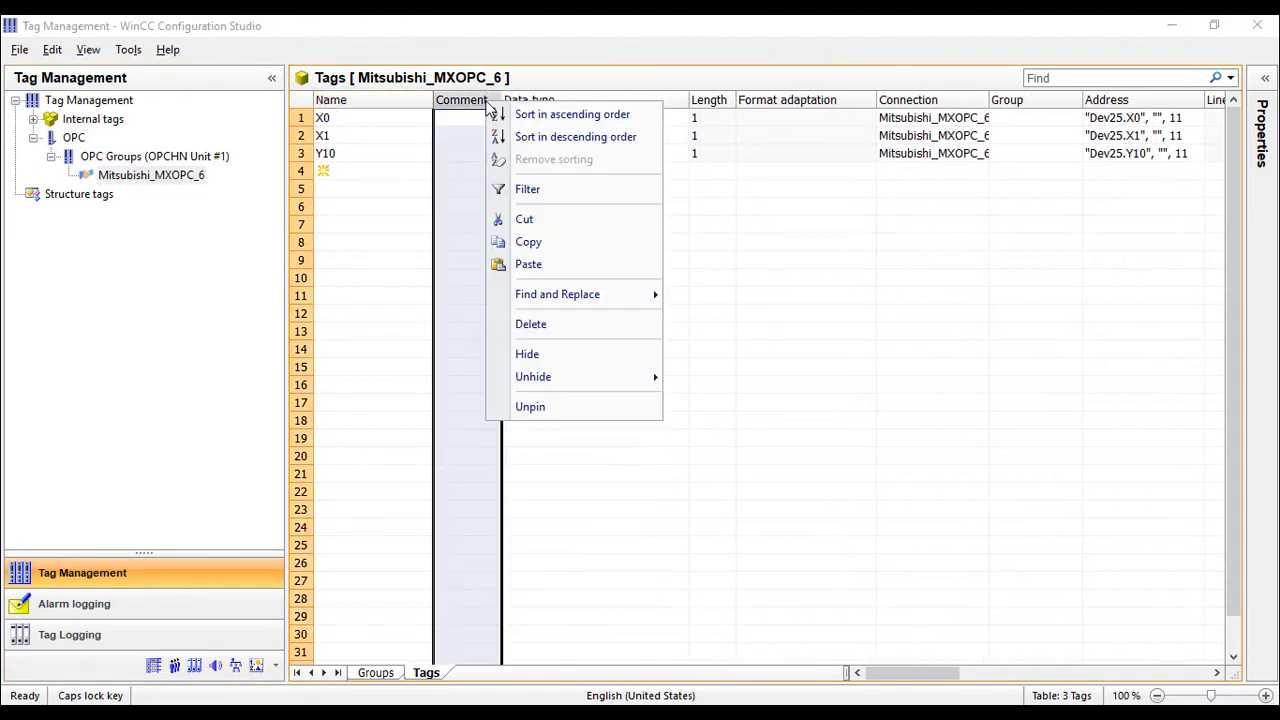
pyautogui.moveTo(586, 376)
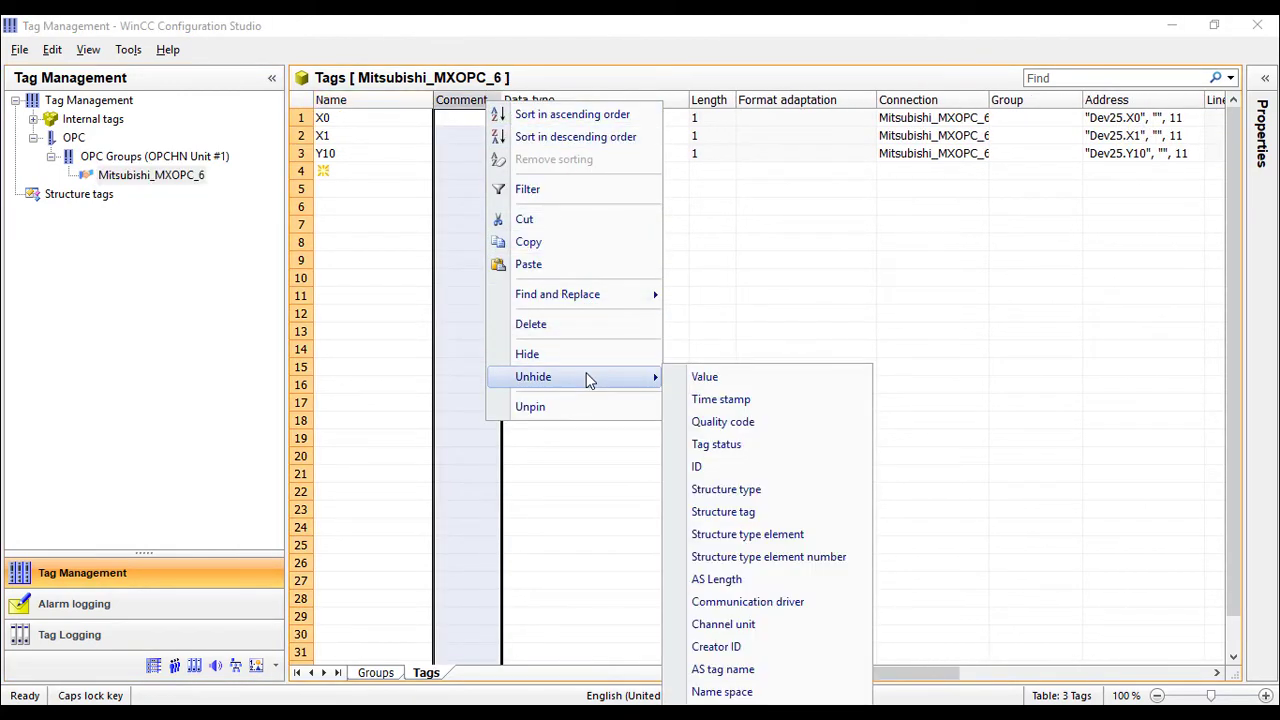
pyautogui.click(704, 377)
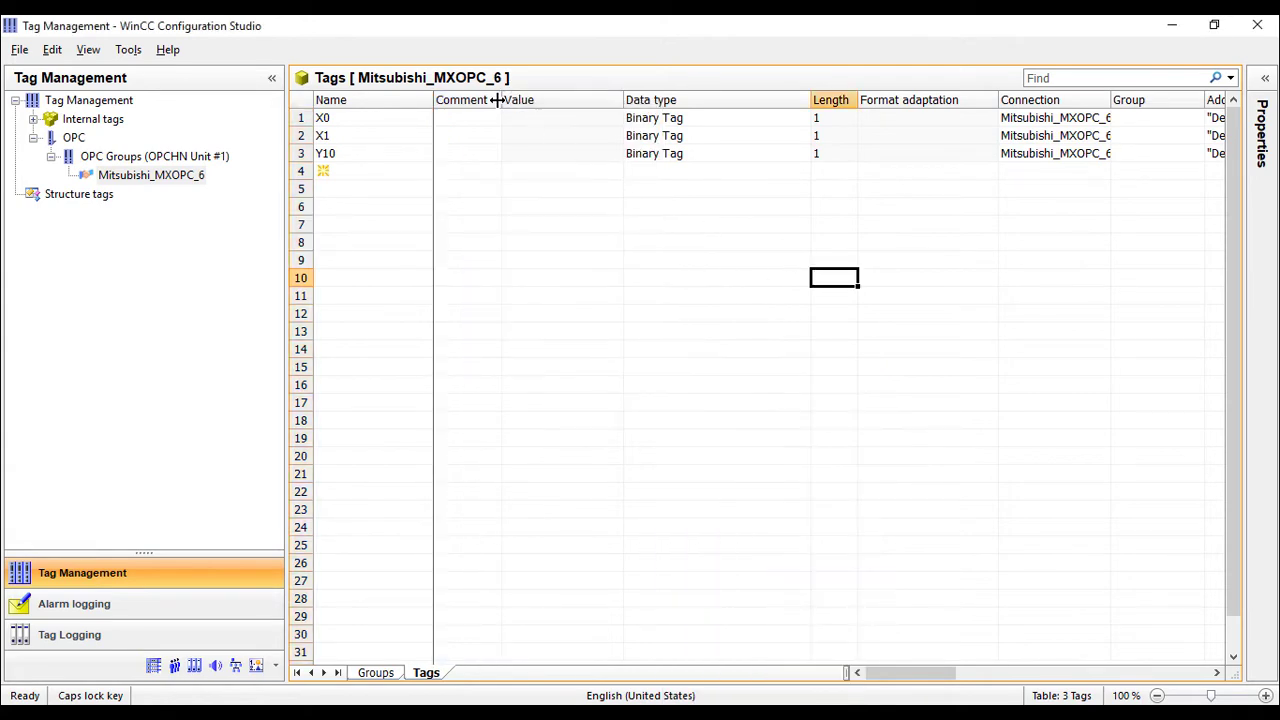
pyautogui.moveTo(499, 100); pyautogui.dragTo(479, 90)
pyautogui.click(629, 243)
pyautogui.click(669, 188)
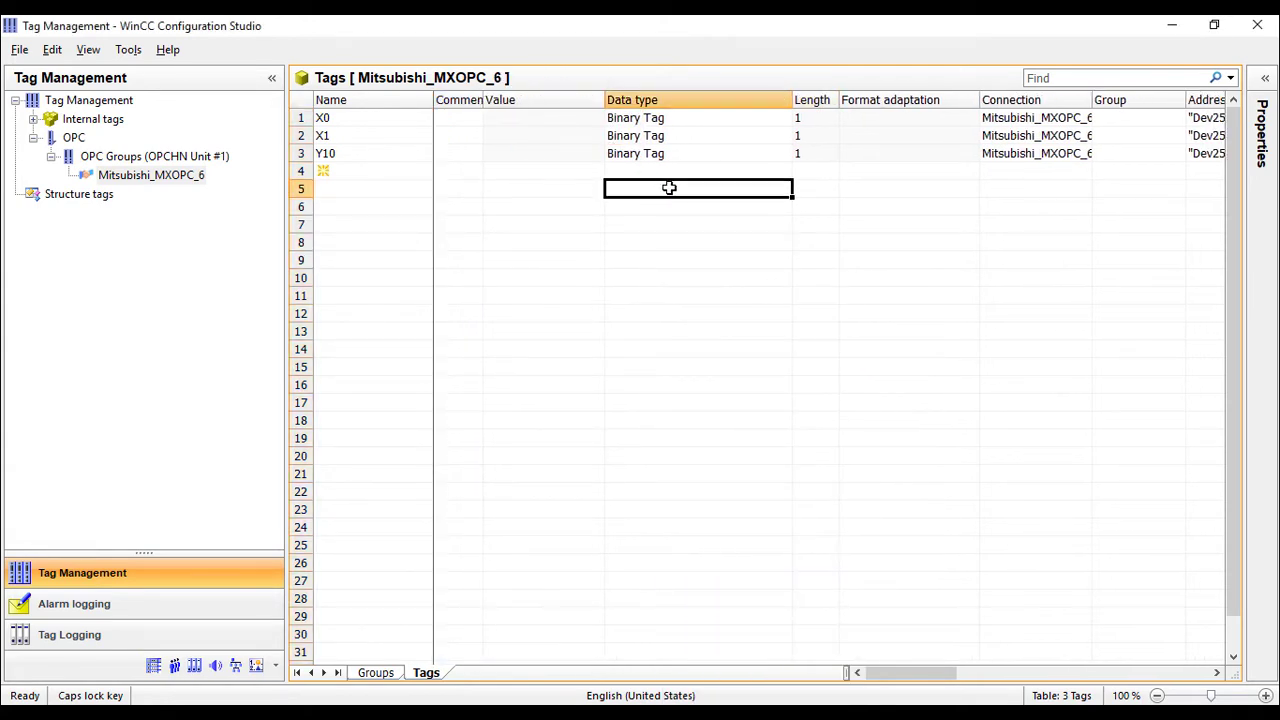
# Check the X0, X1 and Y10 values in the WinCC tag table's Value column.
pyautogui.hotkey('alt', 'Tab')
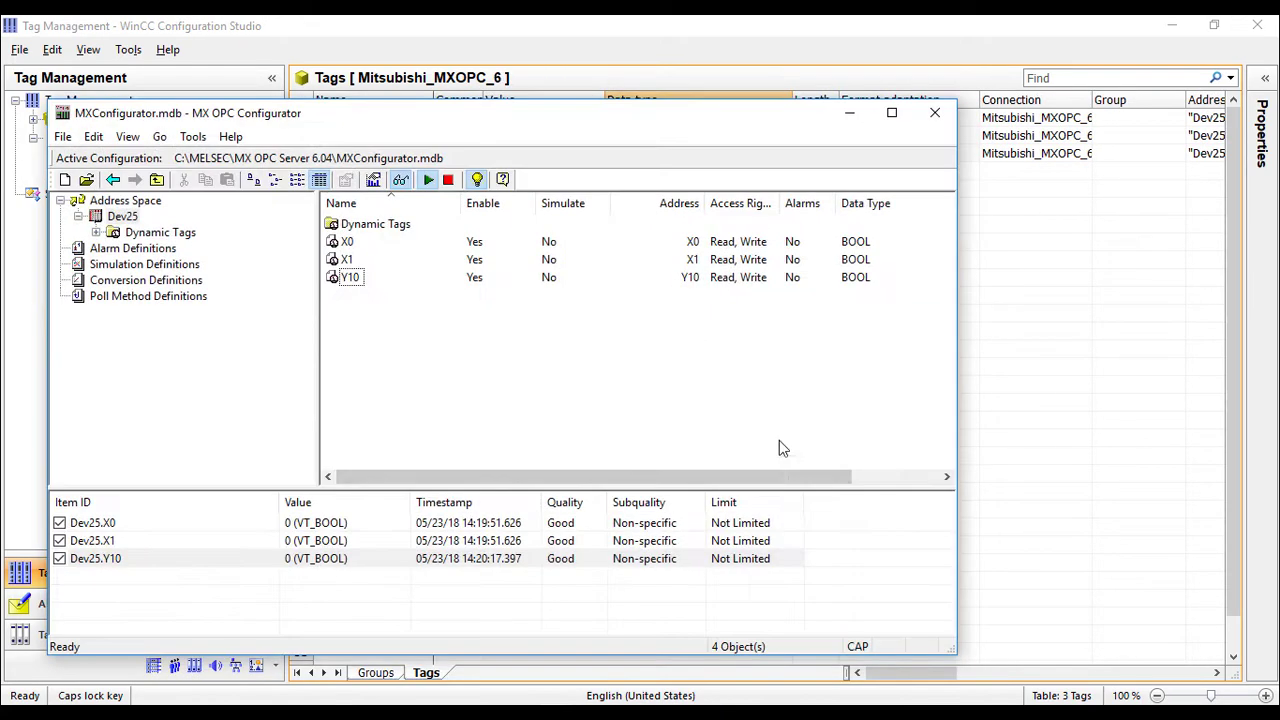
pyautogui.click(709, 37)
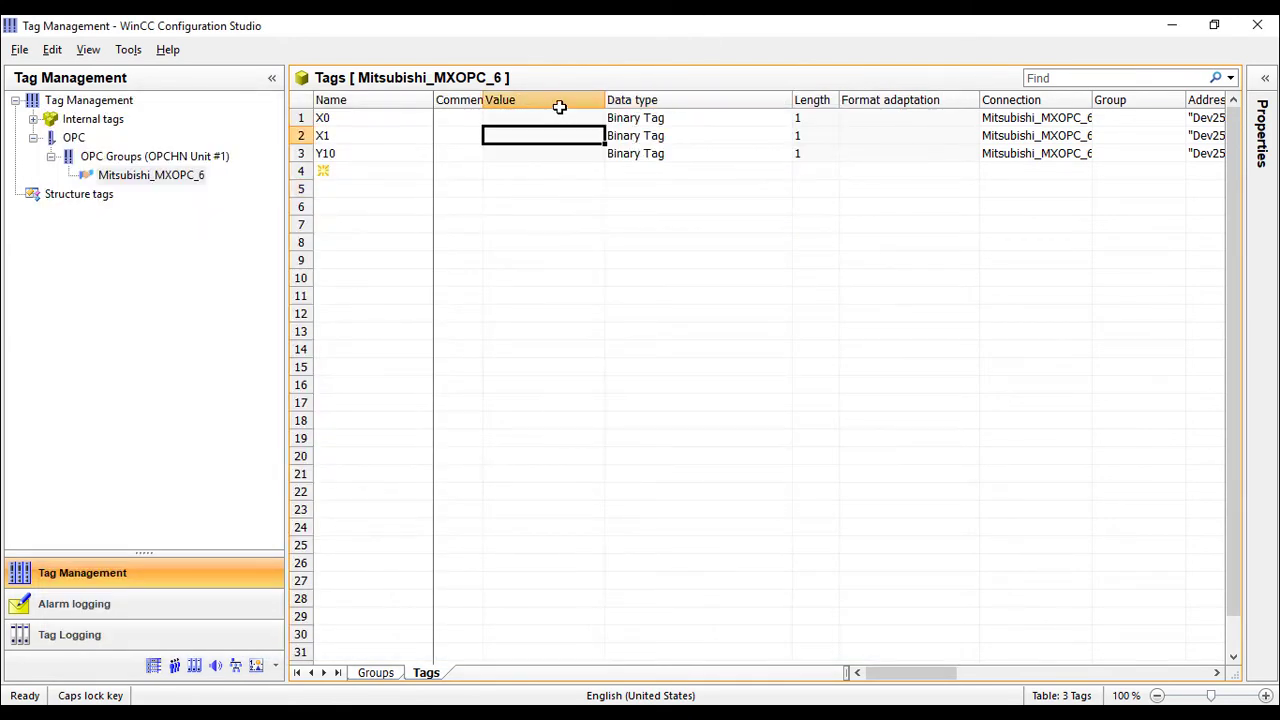
pyautogui.click(560, 100)
pyautogui.click(466, 206)
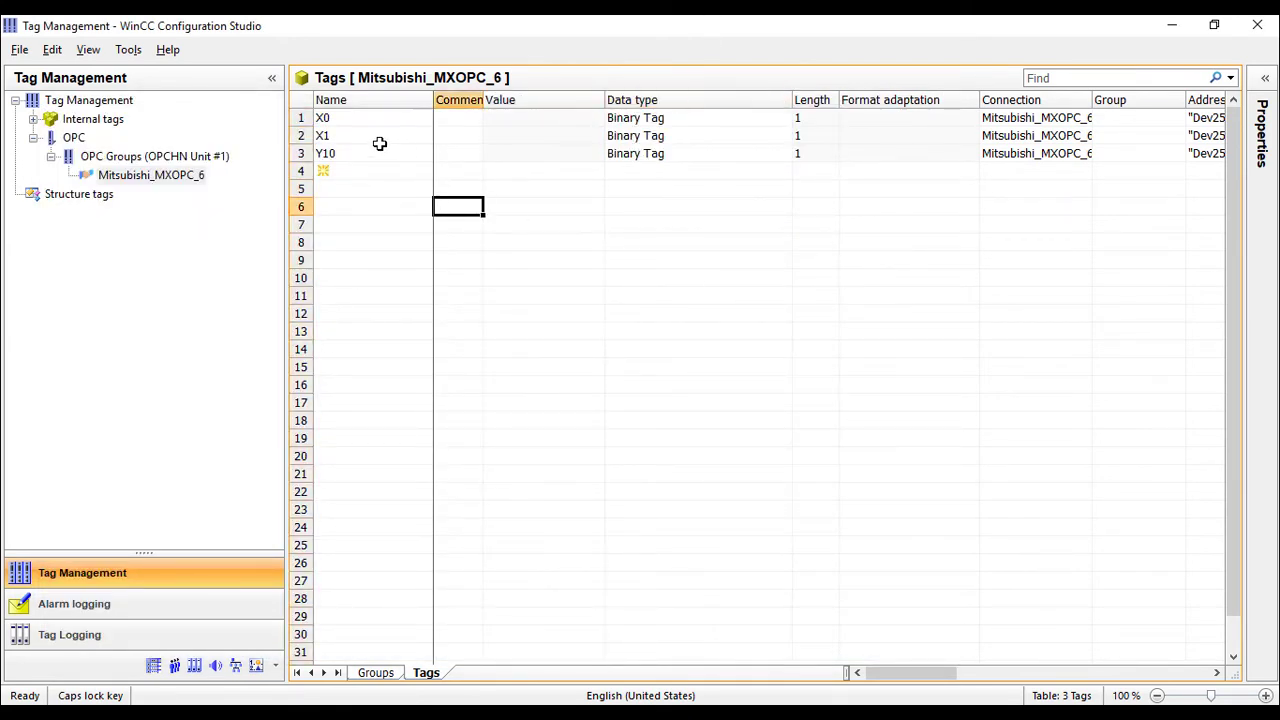
pyautogui.rightClick(195, 176)
pyautogui.click(182, 188)
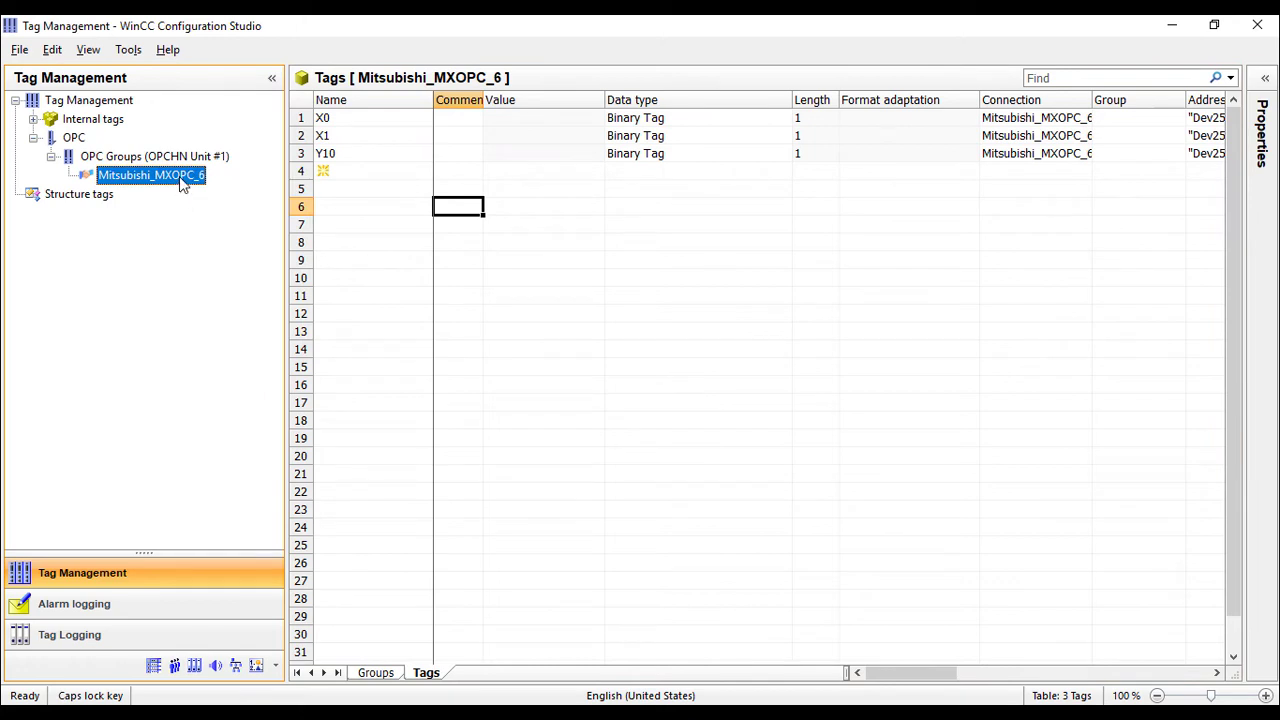
pyautogui.click(642, 261)
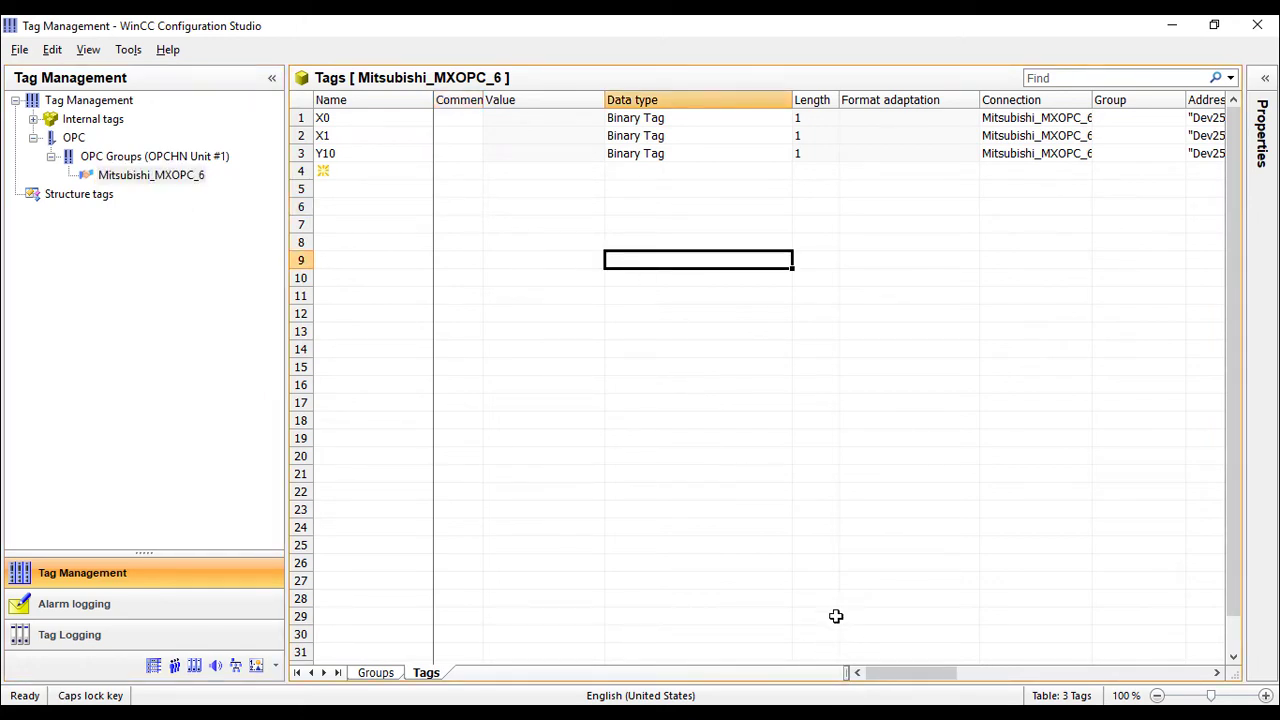
# Switch the Y10 output on in the GX Works2 ladder simulation.
pyautogui.click(841, 690)
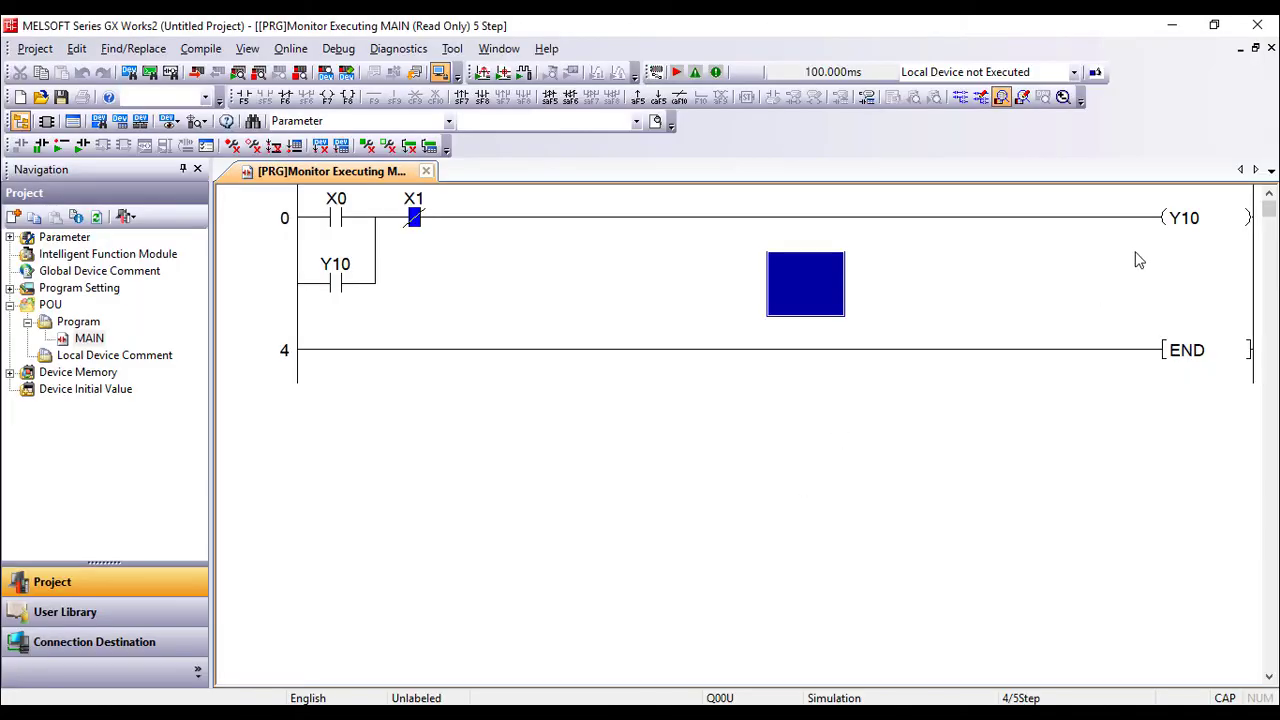
pyautogui.click(1172, 230)
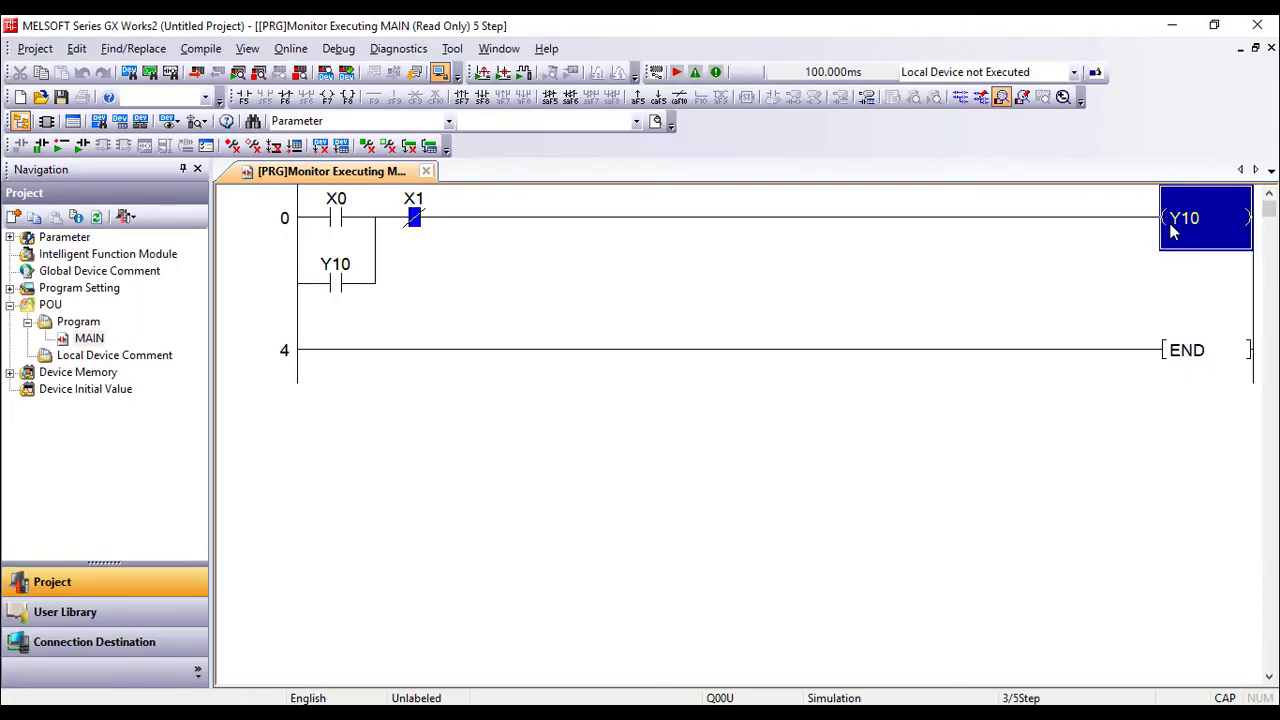
pyautogui.keyDown('shift'); pyautogui.doubleClick(1172, 230); pyautogui.keyUp('shift')
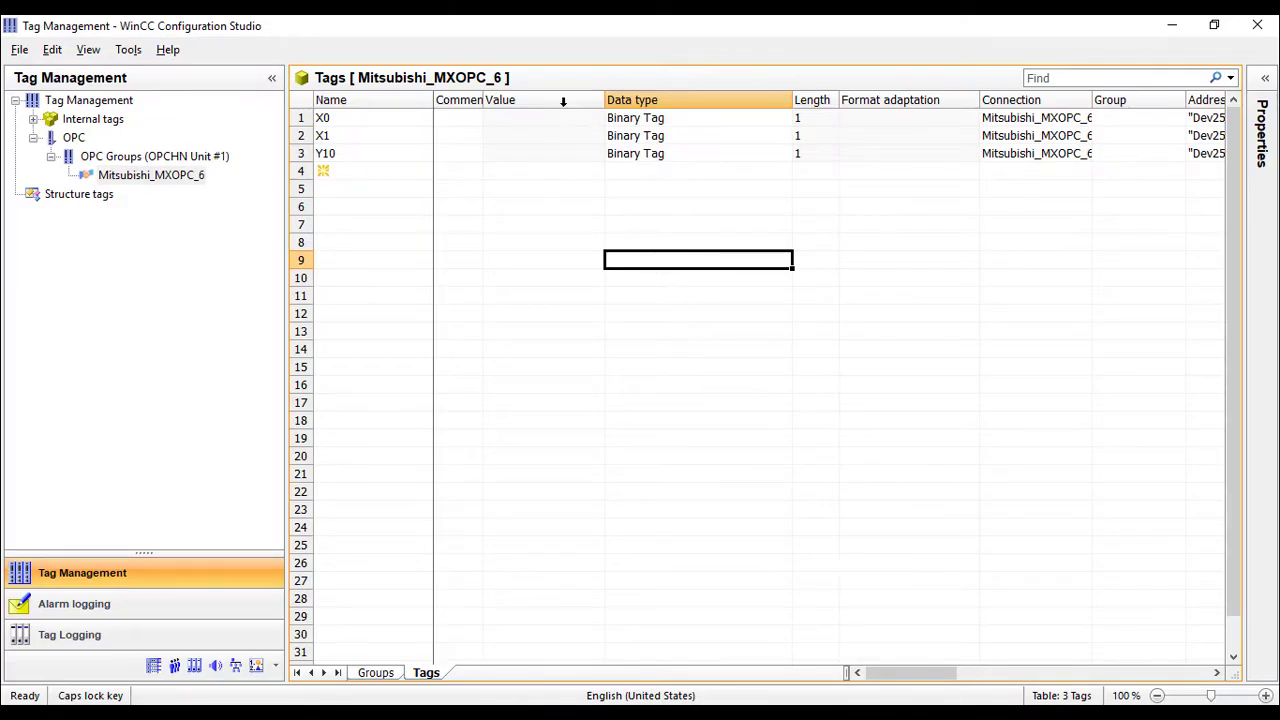
# Narrow the Group column so Address shows fully, close tag management and start Graphics Designer.
pyautogui.rightClick(563, 101)
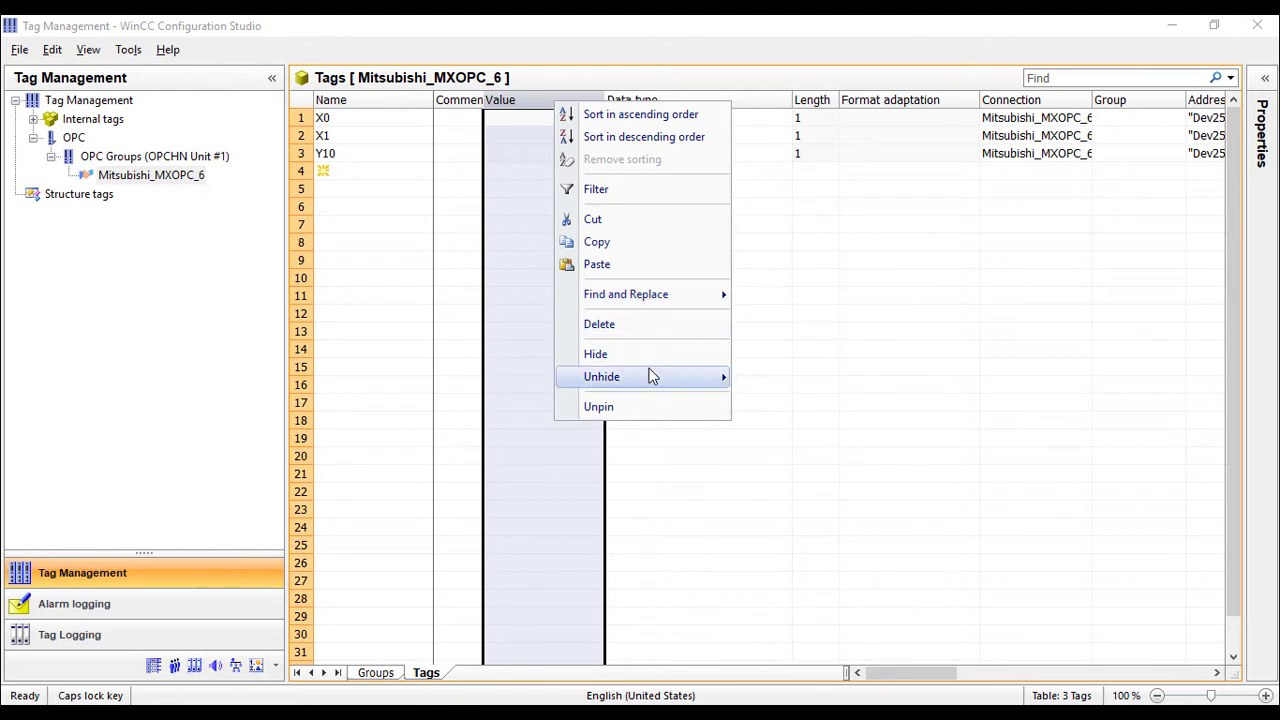
pyautogui.click(815, 295)
pyautogui.click(151, 212)
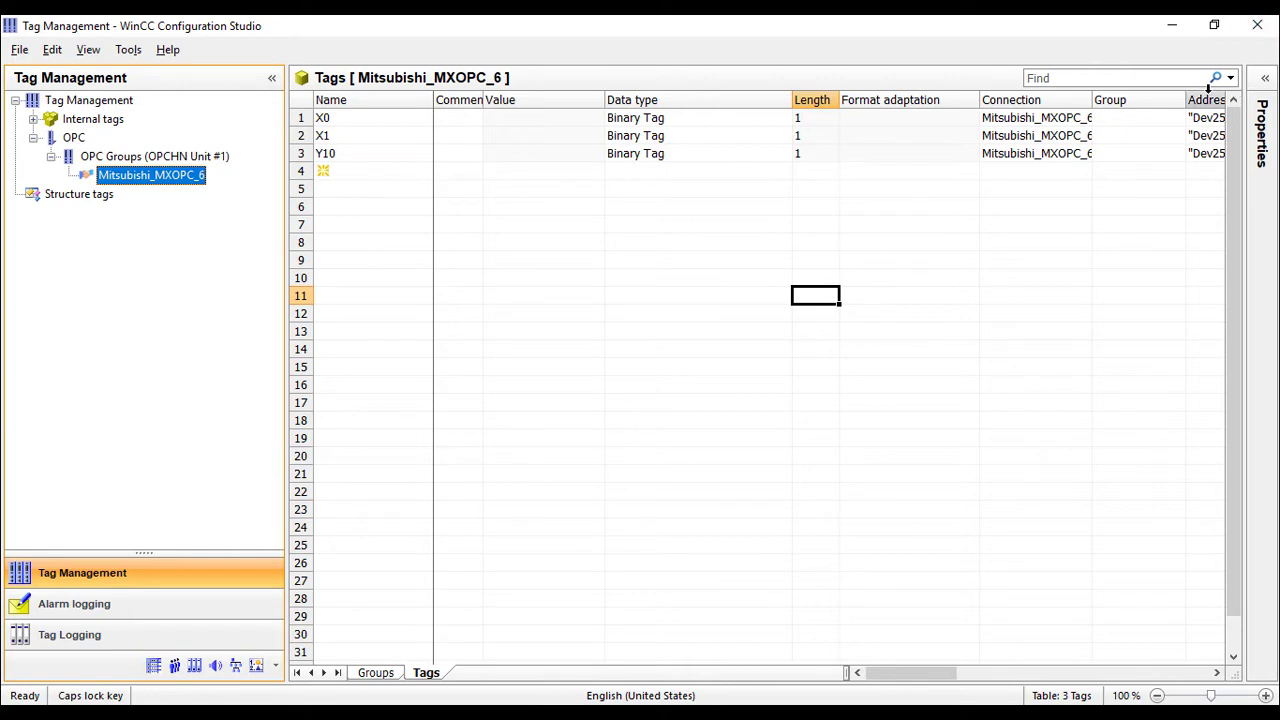
pyautogui.moveTo(1187, 93); pyautogui.dragTo(1148, 93)
pyautogui.click(1168, 174)
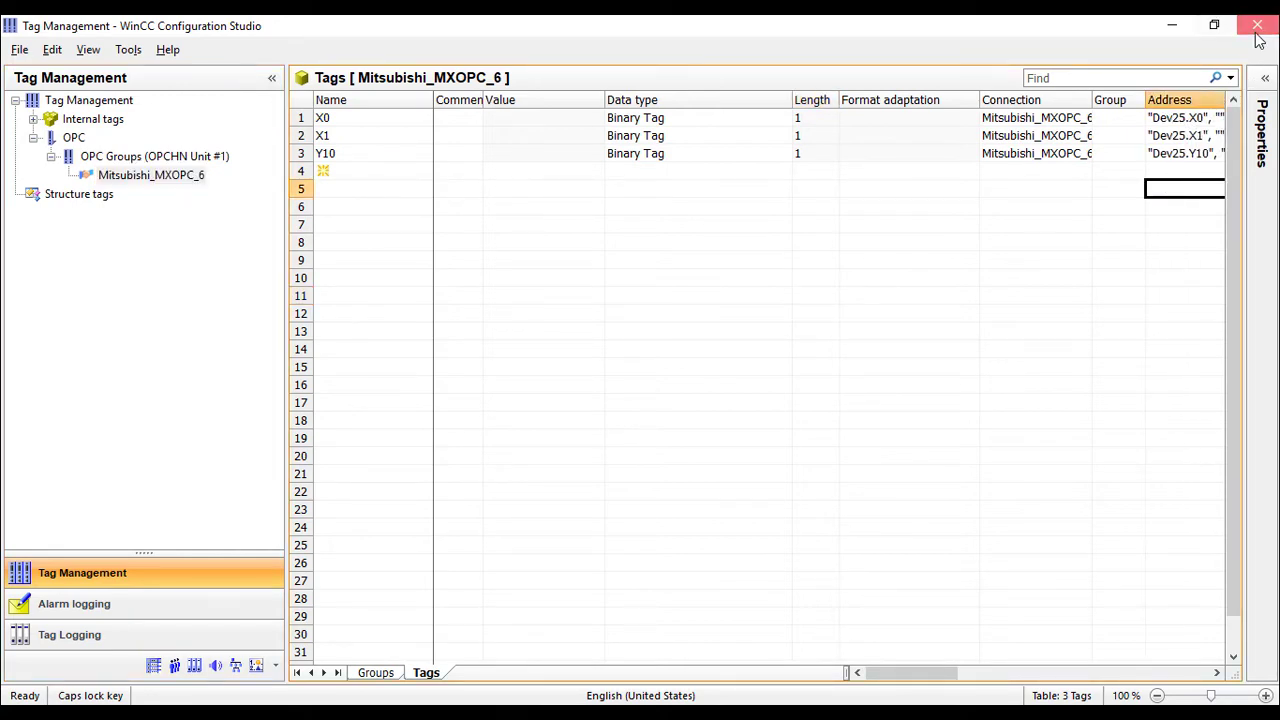
pyautogui.click(1257, 25)
pyautogui.doubleClick(120, 146)
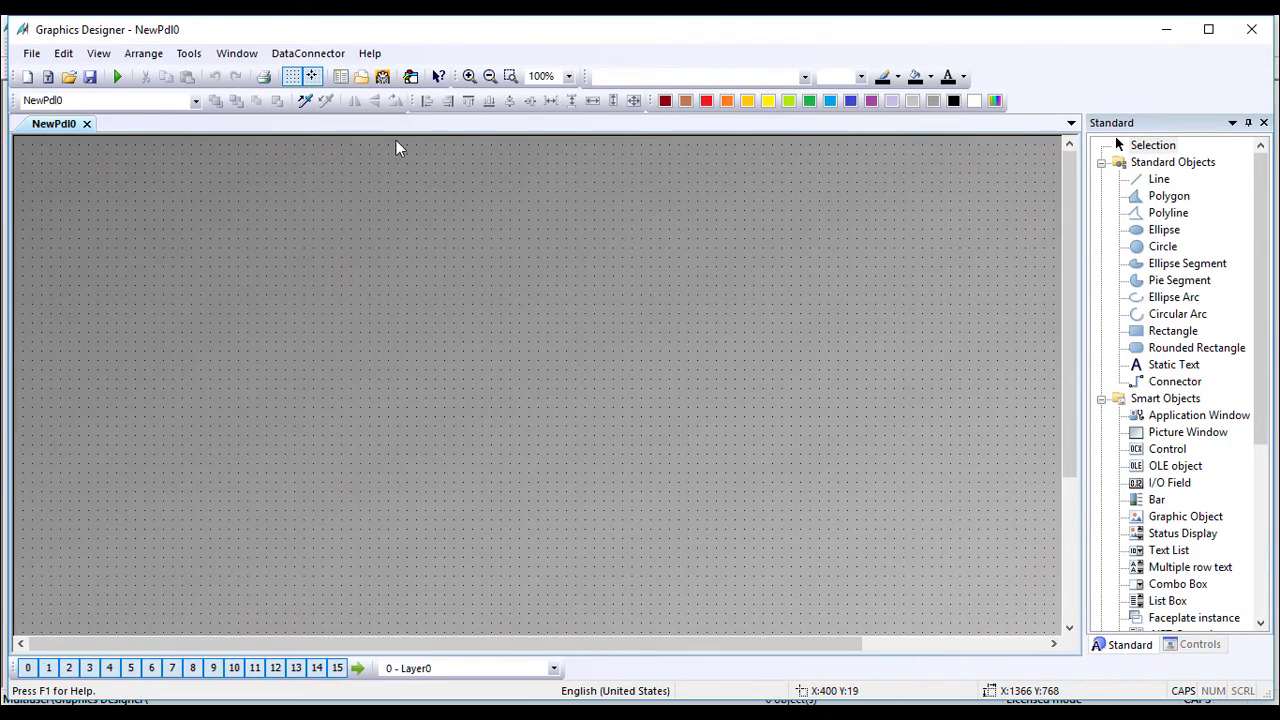
# Maximize Graphics Designer, draw a circle on NewPdl0 and enlarge it.
pyautogui.doubleClick(560, 32)
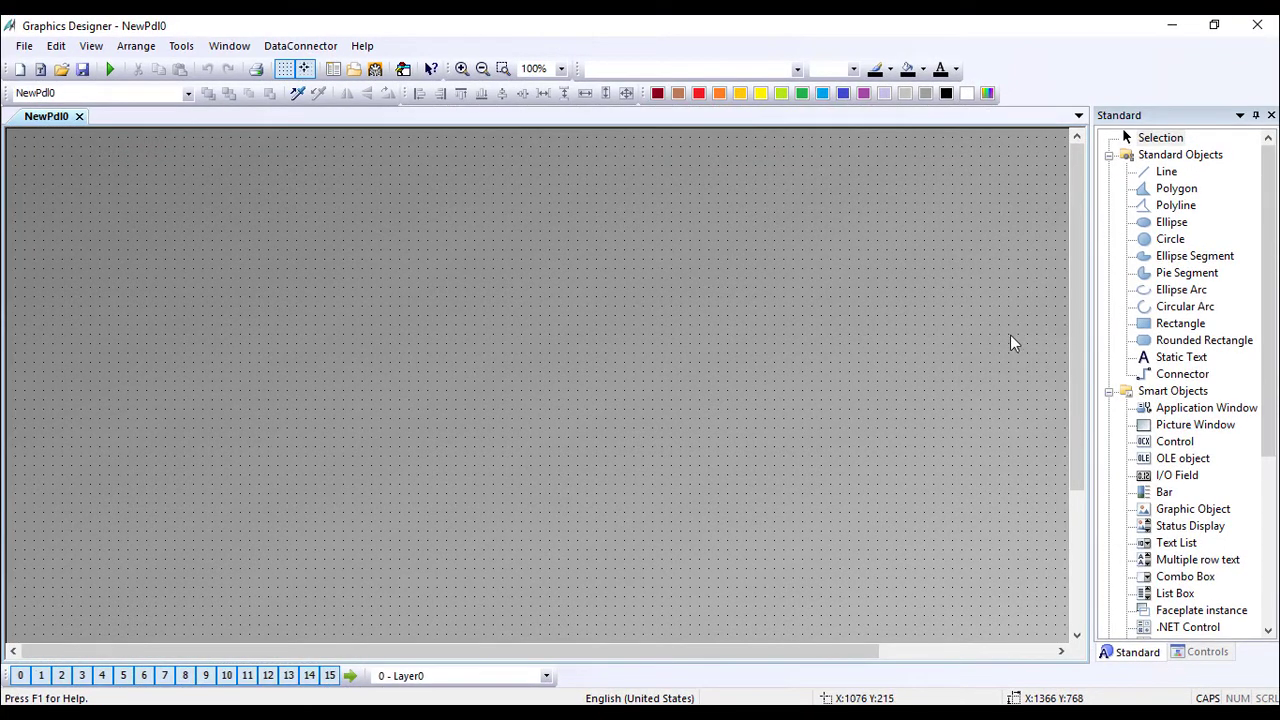
pyautogui.click(1166, 240)
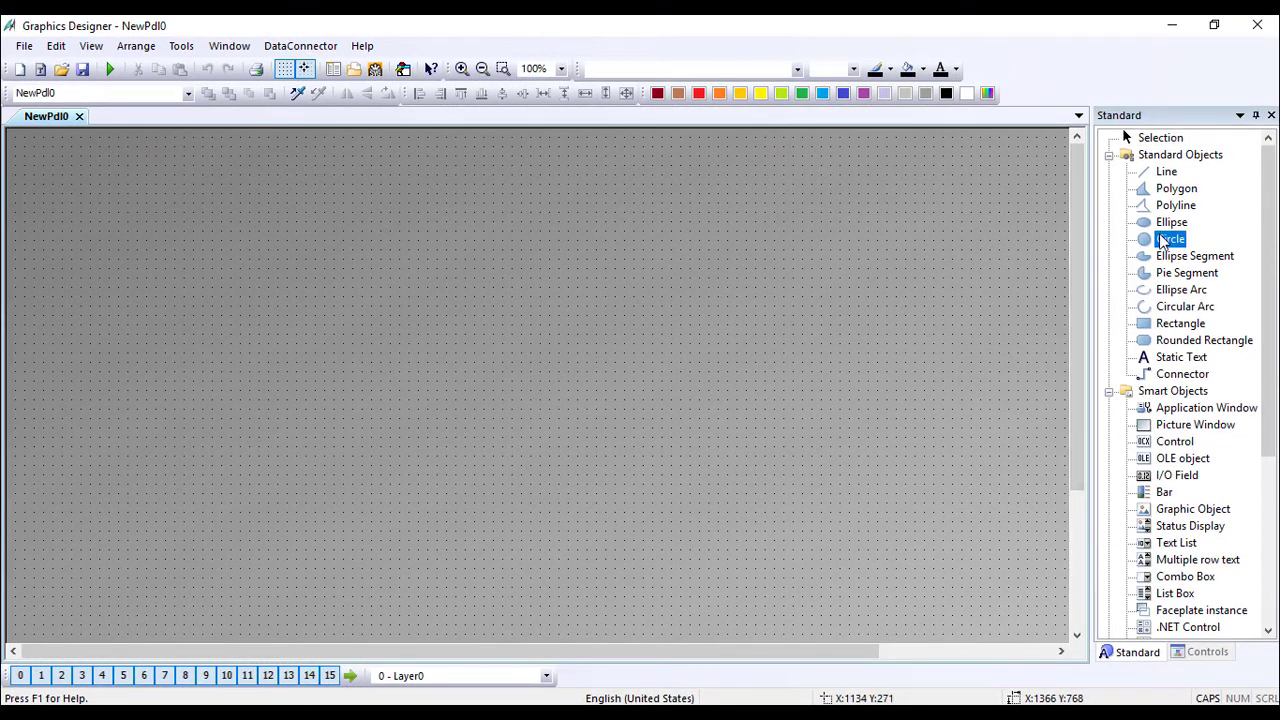
pyautogui.click(644, 280)
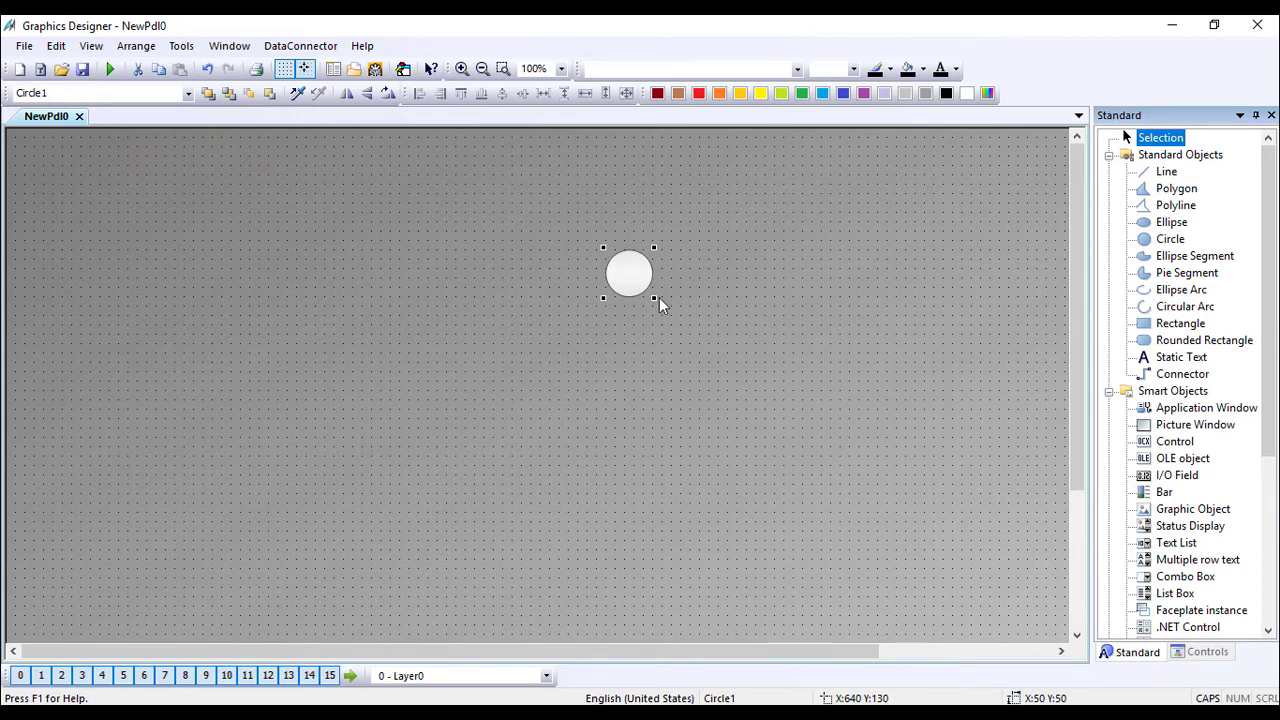
pyautogui.moveTo(659, 303); pyautogui.dragTo(745, 388)
pyautogui.click(740, 372)
# Scroll the Standard palette and place a Button on the canvas left of the circle.
pyautogui.click(697, 349)
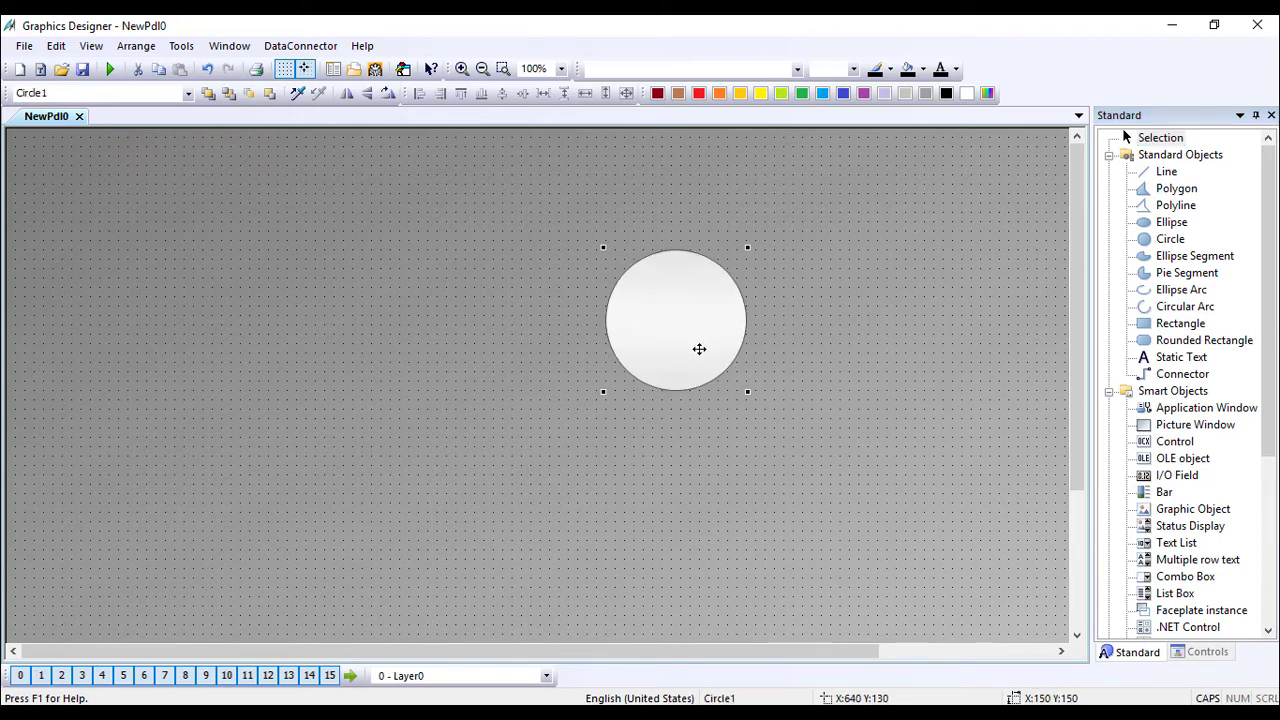
pyautogui.click(900, 370)
pyautogui.moveTo(1266, 345); pyautogui.dragTo(1266, 428)
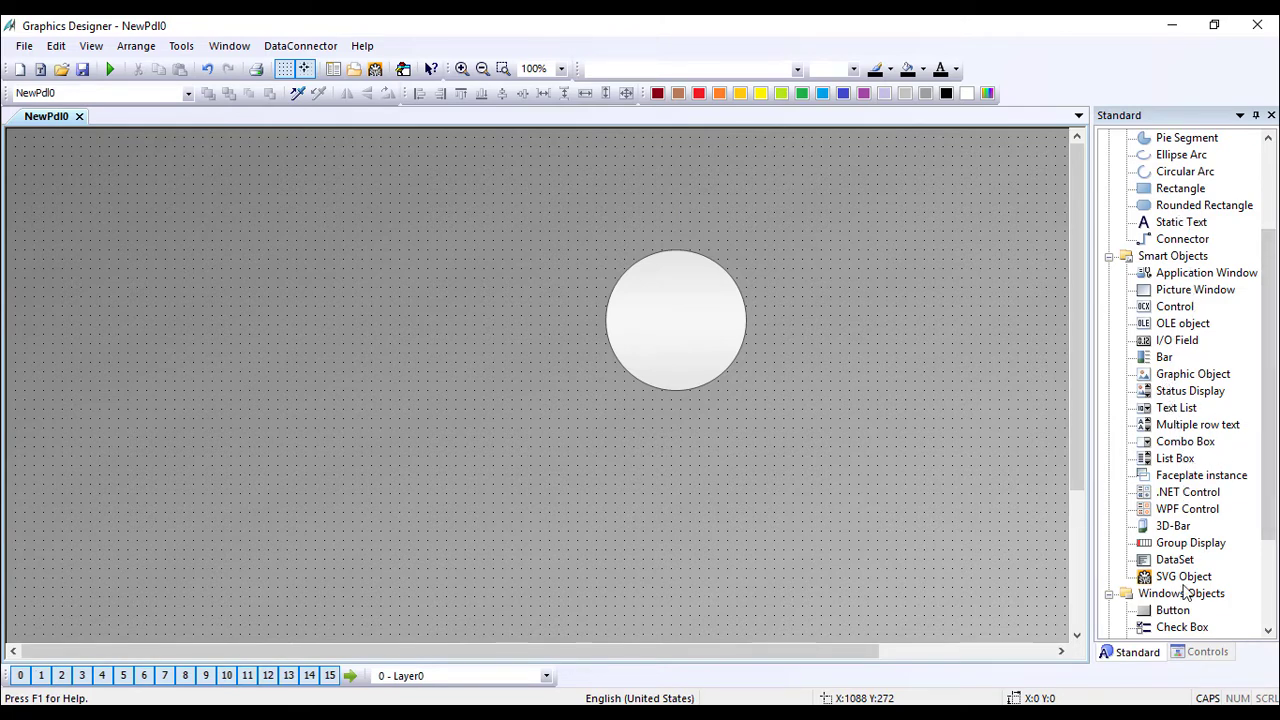
pyautogui.moveTo(1175, 611); pyautogui.dragTo(335, 257)
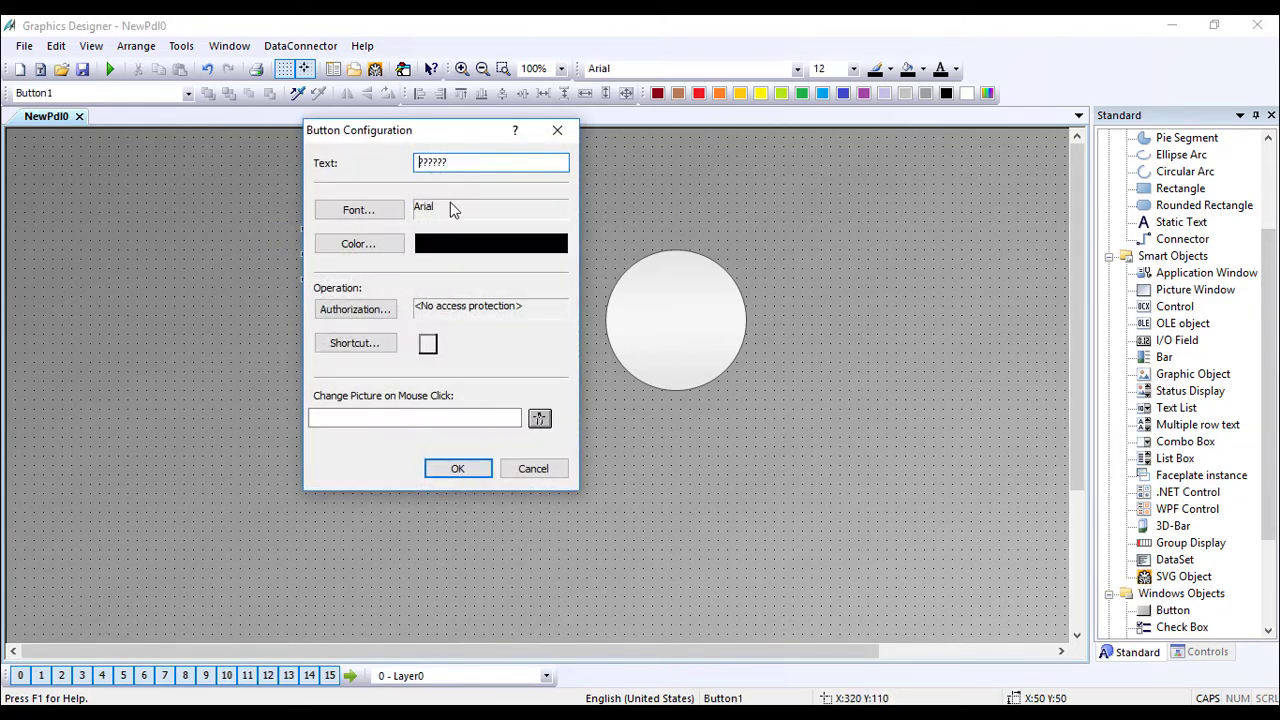
# Label the first button ON and enlarge it.
pyautogui.write('P')
pyautogui.write('N')
pyautogui.click(456, 469)
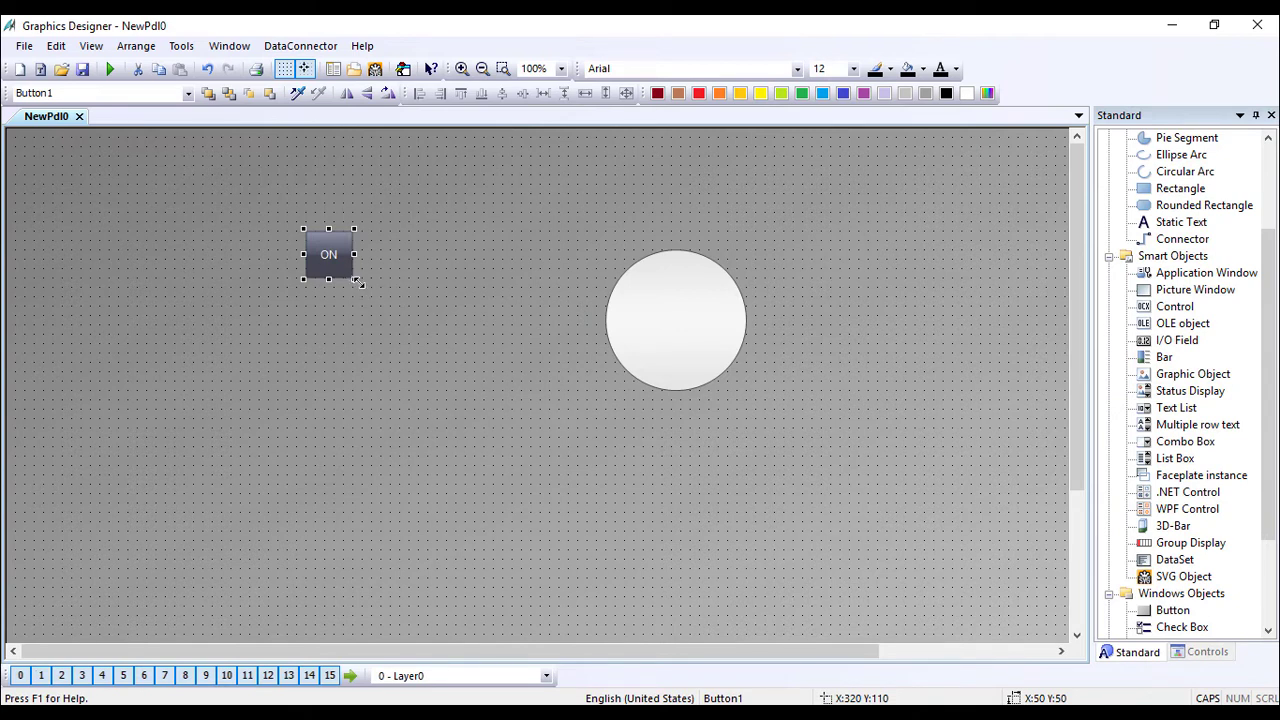
pyautogui.moveTo(357, 282); pyautogui.dragTo(391, 243)
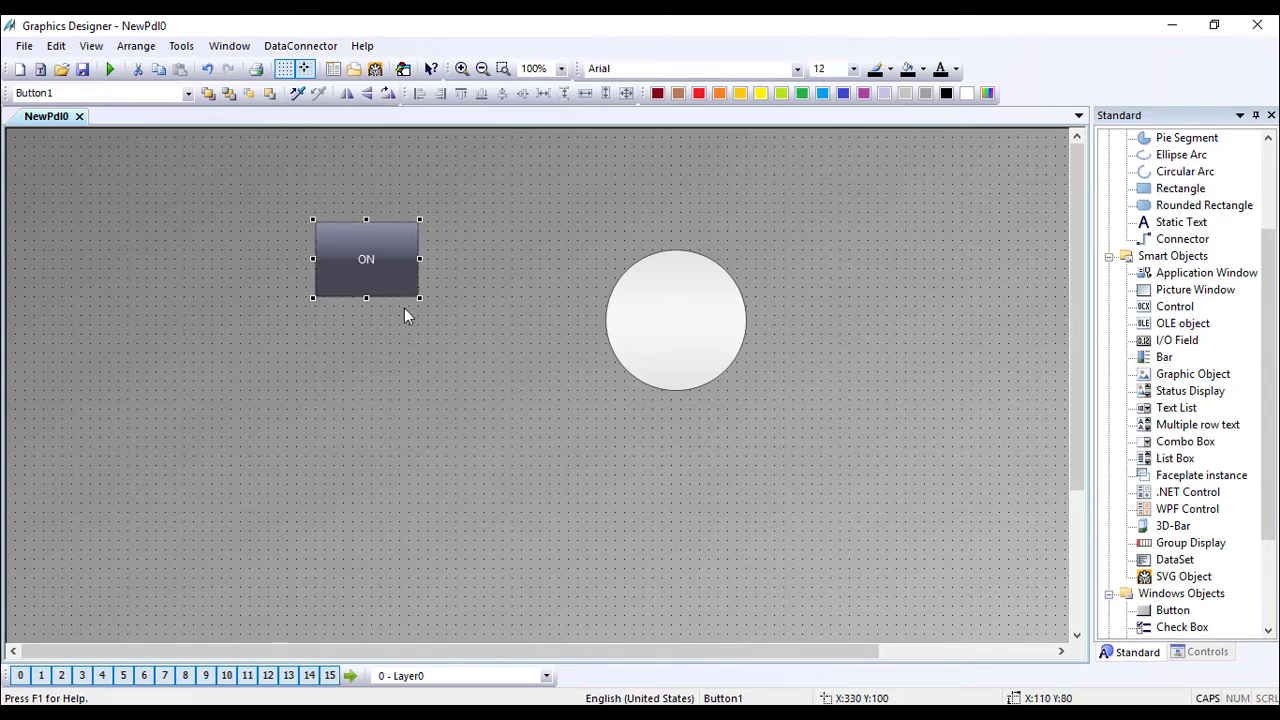
pyautogui.click(414, 342)
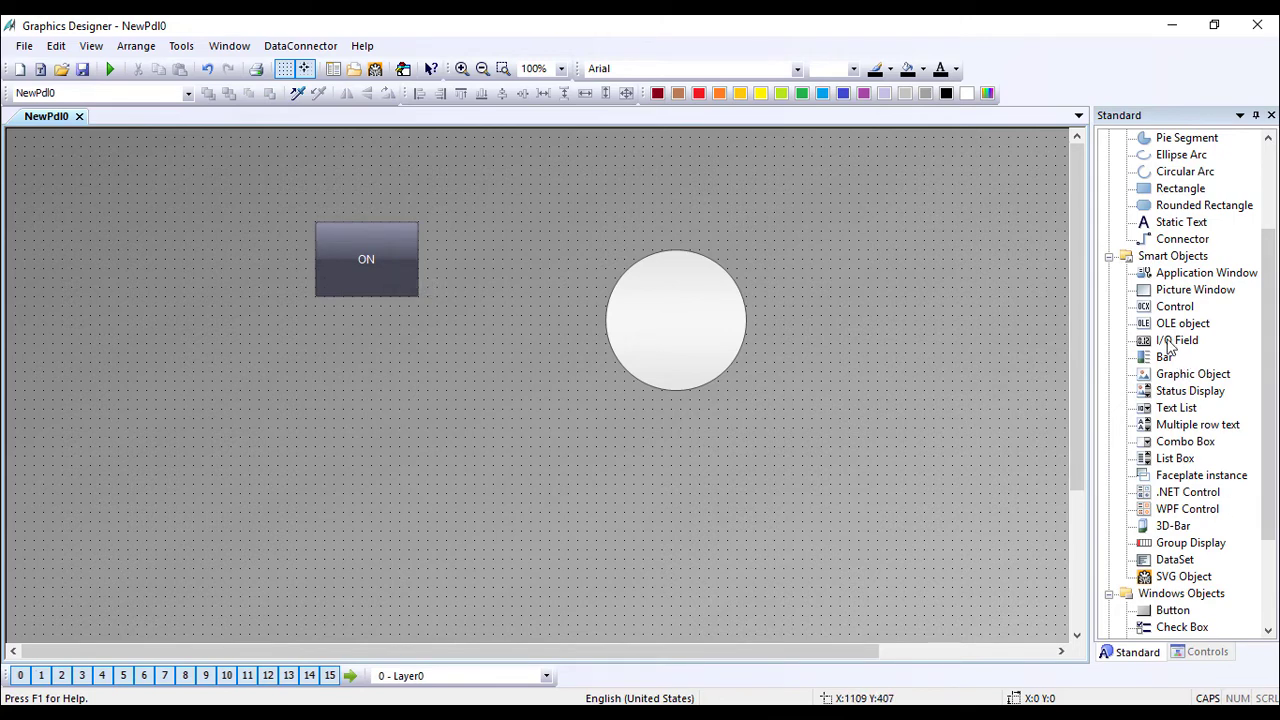
# Add a second button labelled OFF below the ON button and resize it to match.
pyautogui.click(1175, 459)
pyautogui.click(1172, 610)
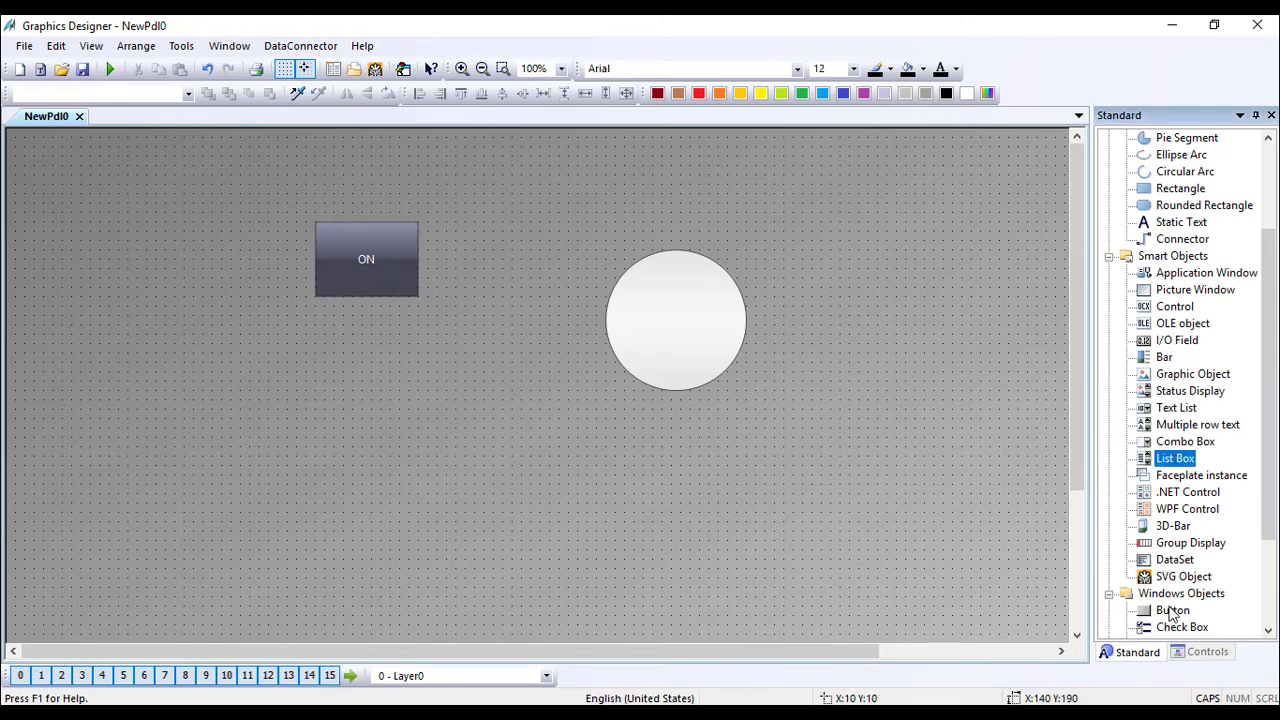
pyautogui.click(370, 398)
pyautogui.hotkey('ctrl', 'a')
pyautogui.write('OFF')
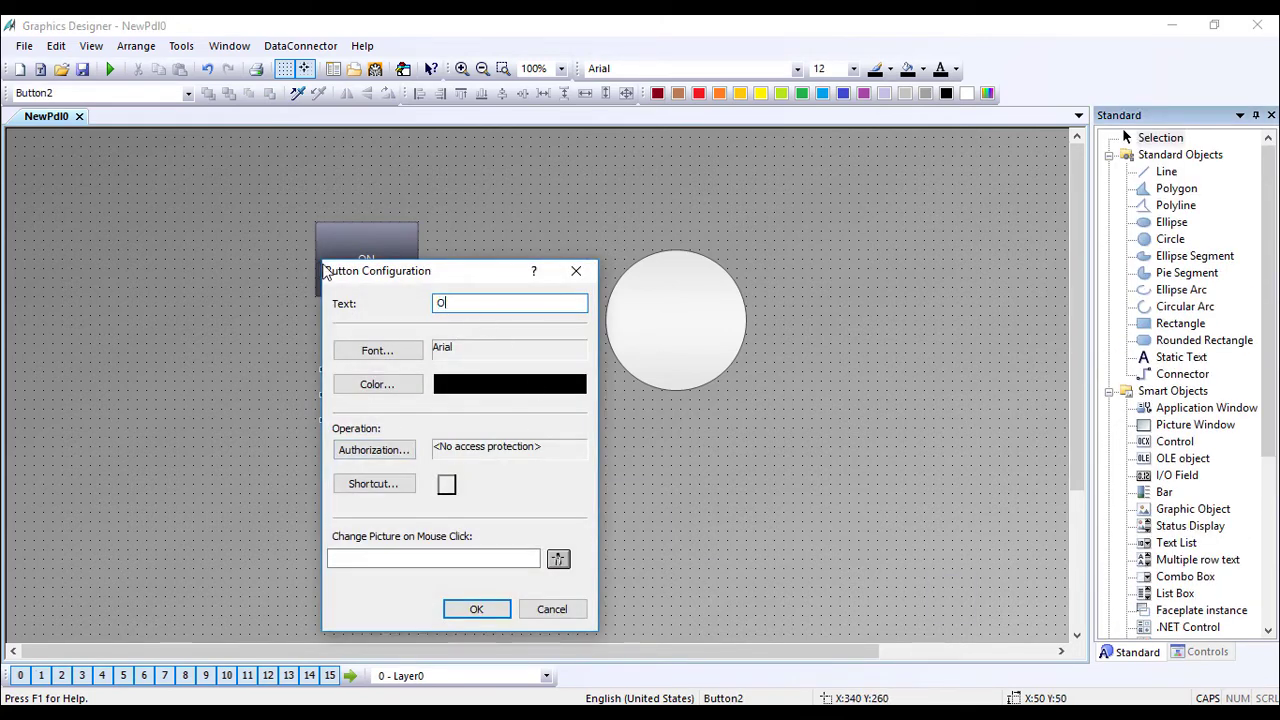
pyautogui.click(476, 609)
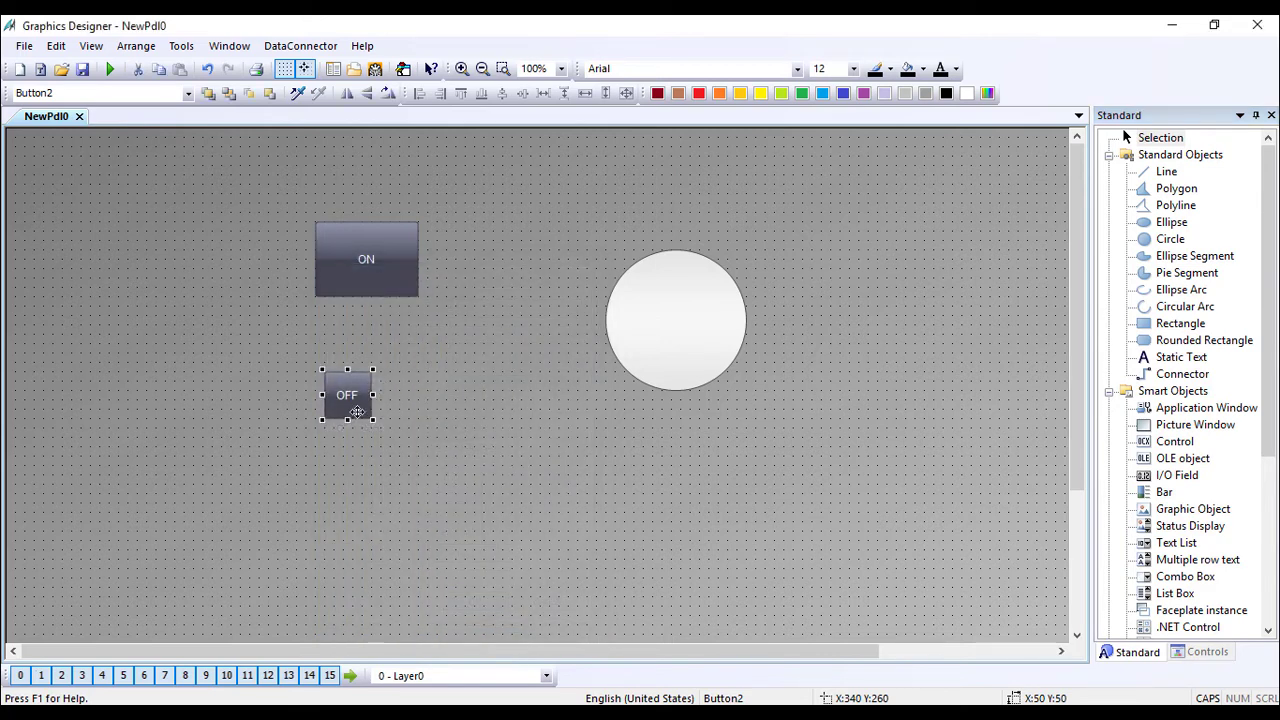
pyautogui.moveTo(371, 421); pyautogui.dragTo(420, 466)
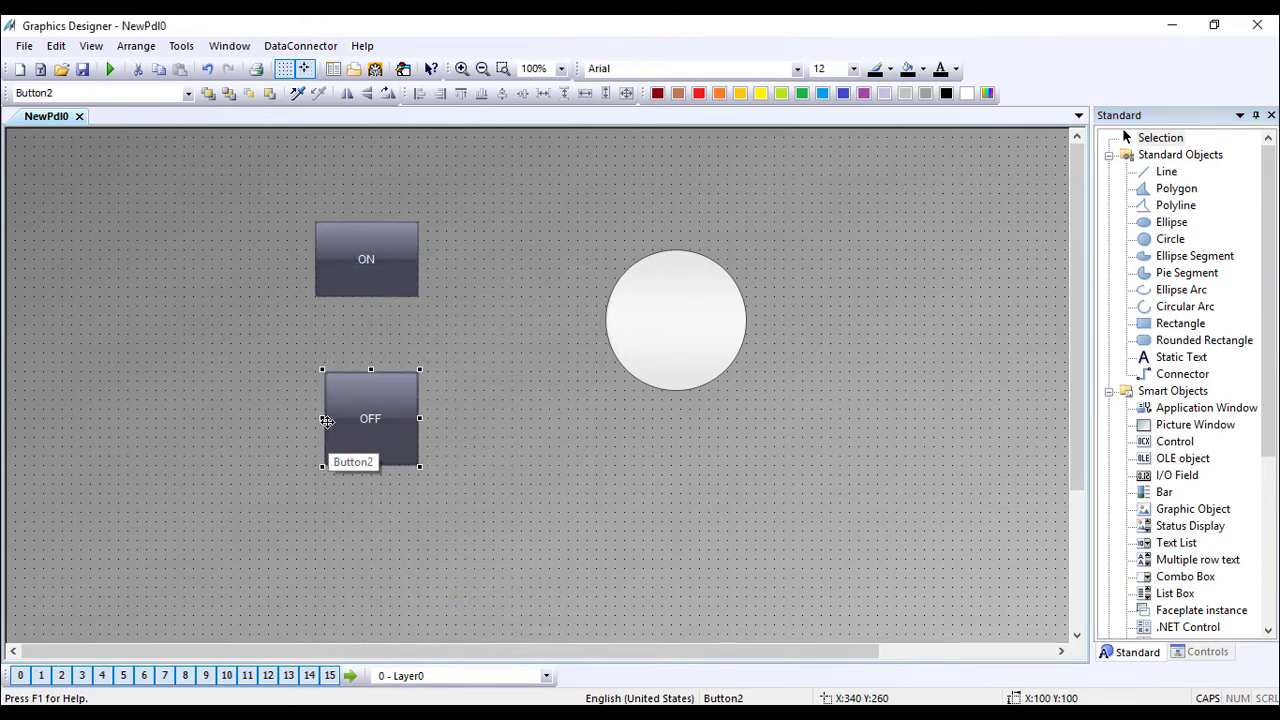
pyautogui.moveTo(320, 418); pyautogui.dragTo(311, 418)
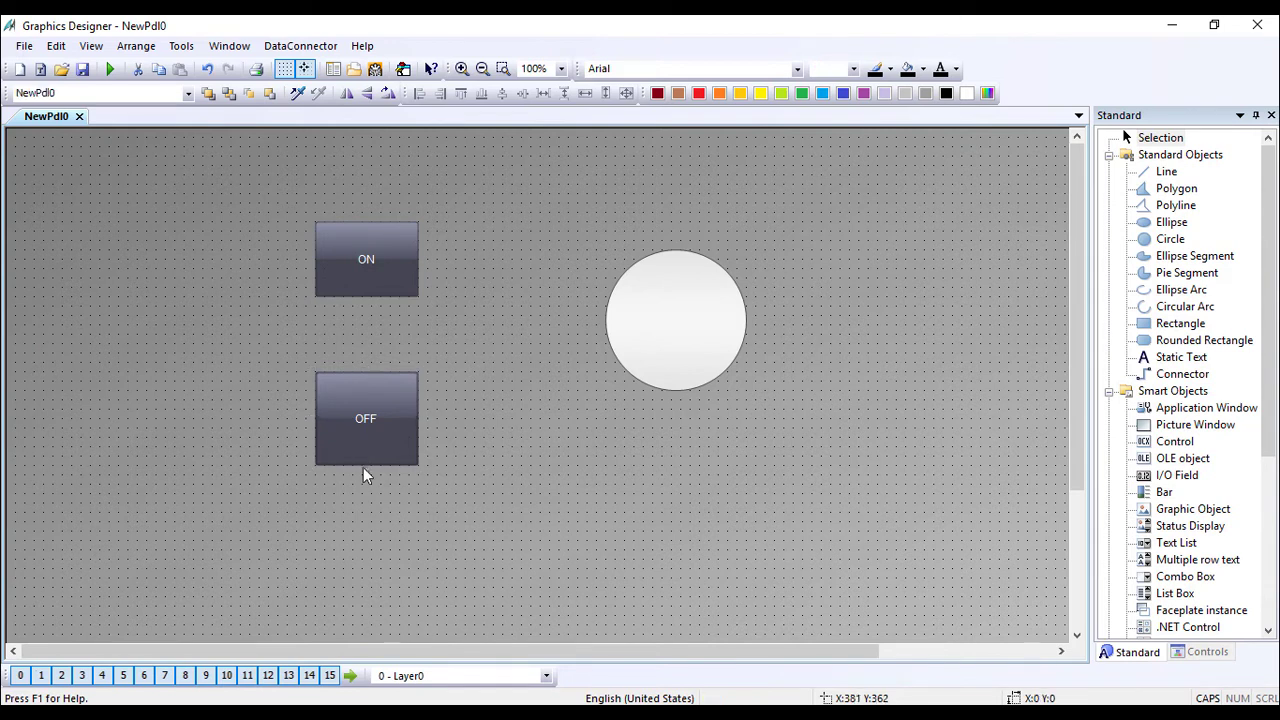
pyautogui.moveTo(365, 465); pyautogui.dragTo(366, 448)
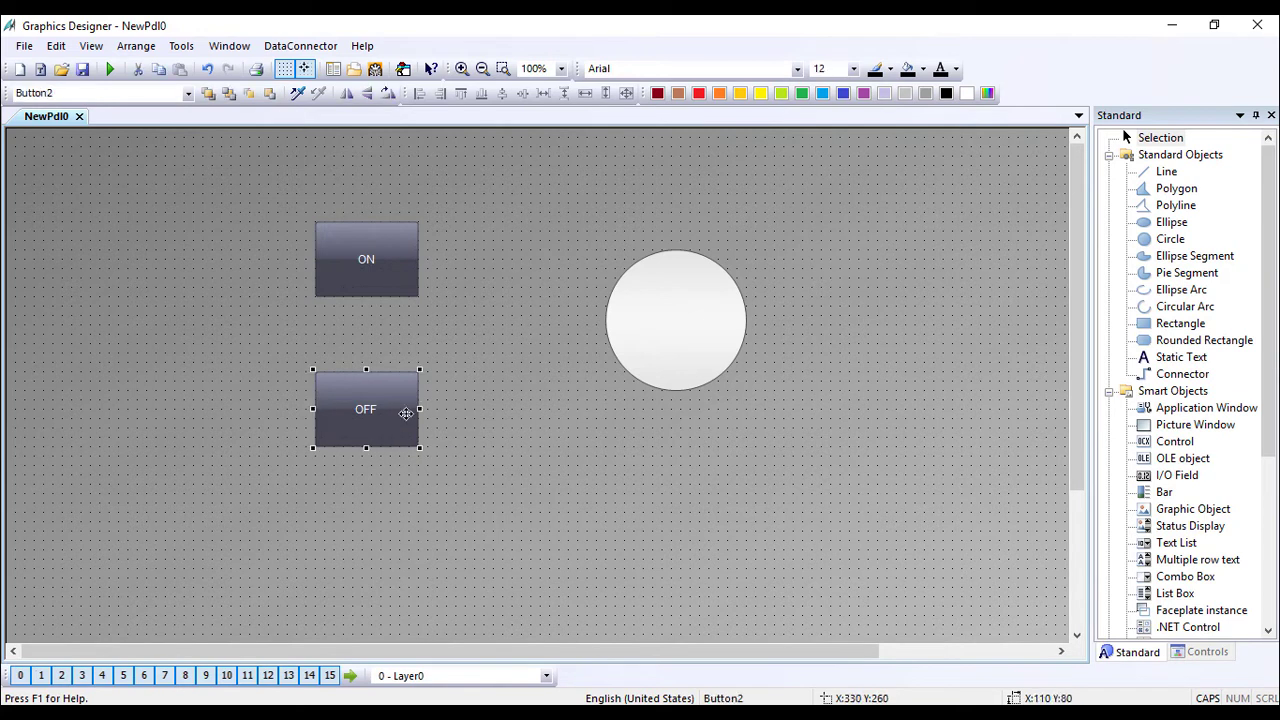
# Open the circle's Object Properties and show its Colors attributes.
pyautogui.click(703, 325)
pyautogui.doubleClick(704, 327)
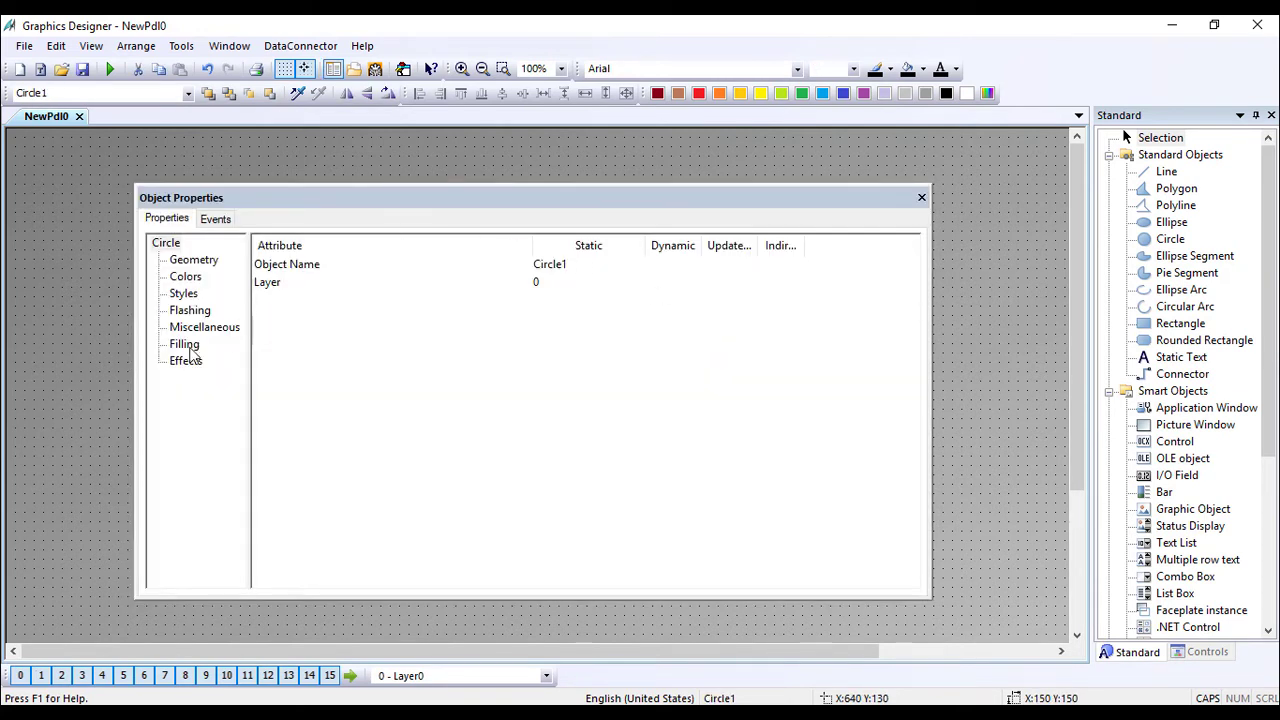
pyautogui.click(186, 360)
pyautogui.click(574, 285)
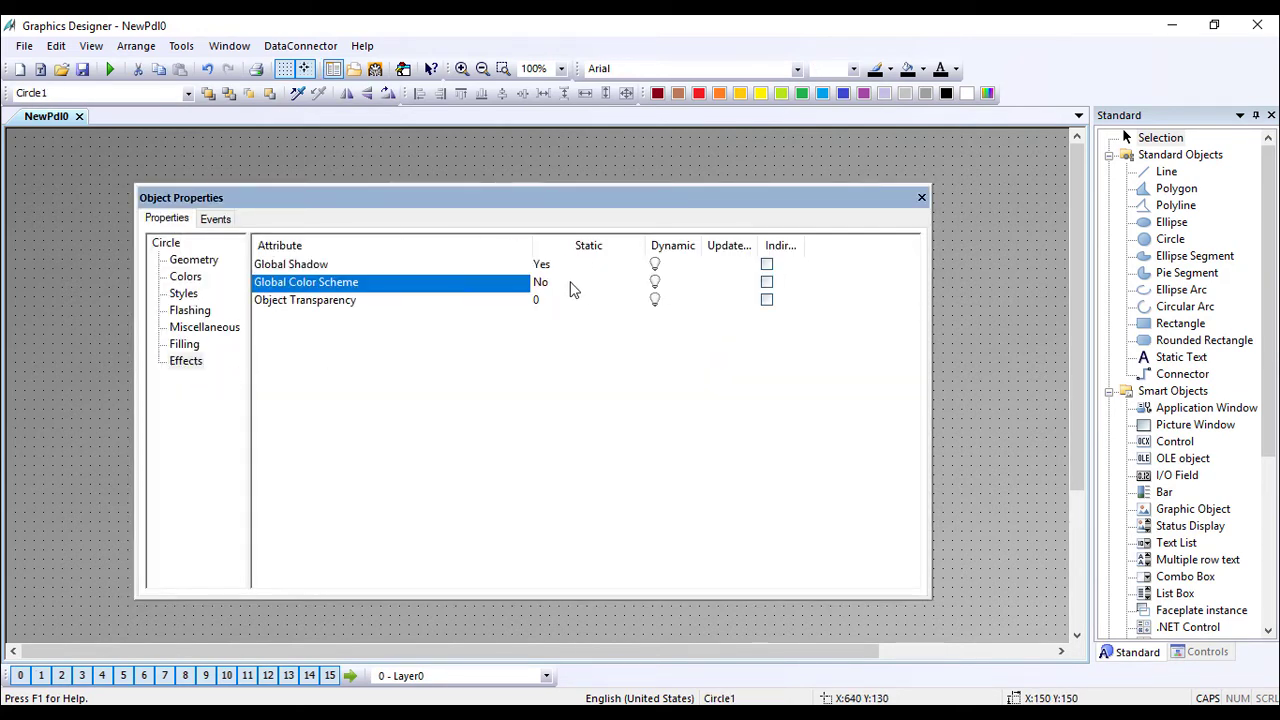
pyautogui.click(206, 222)
pyautogui.click(166, 220)
pyautogui.click(185, 278)
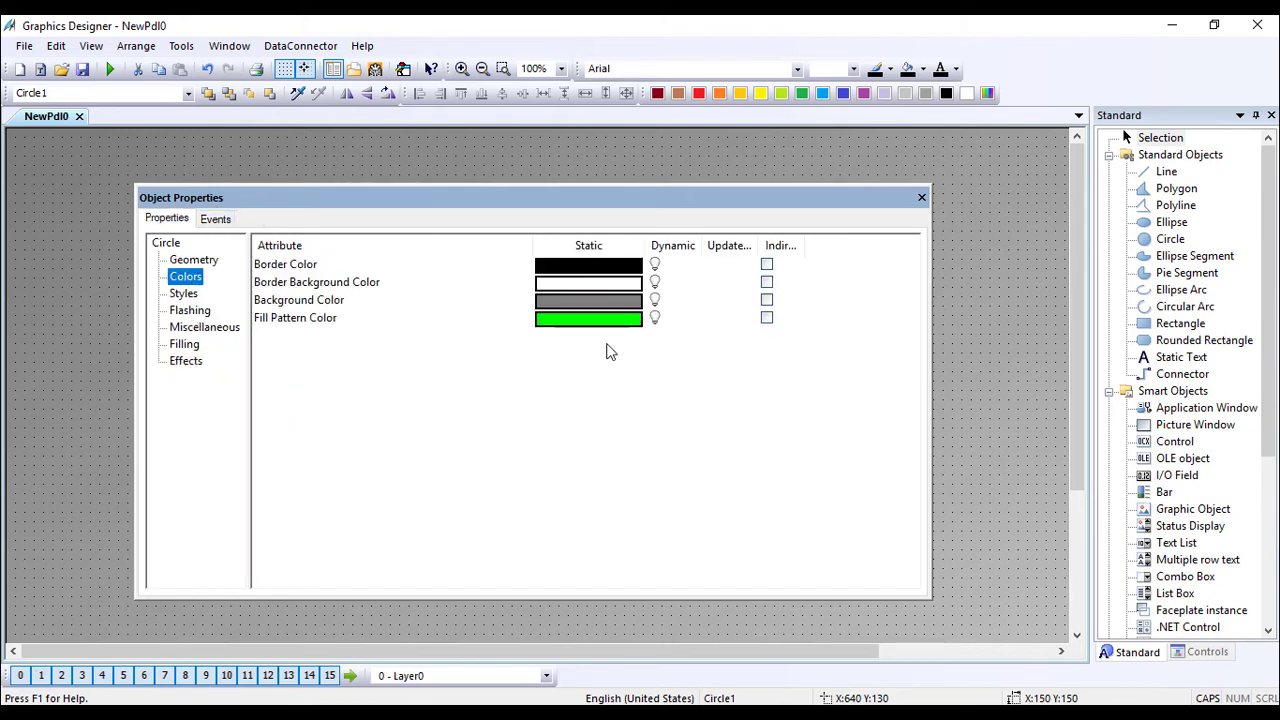
# Make Fill Pattern Color dynamic as a Boolean value range with light grey for FALSE.
pyautogui.rightClick(673, 317)
pyautogui.click(706, 329)
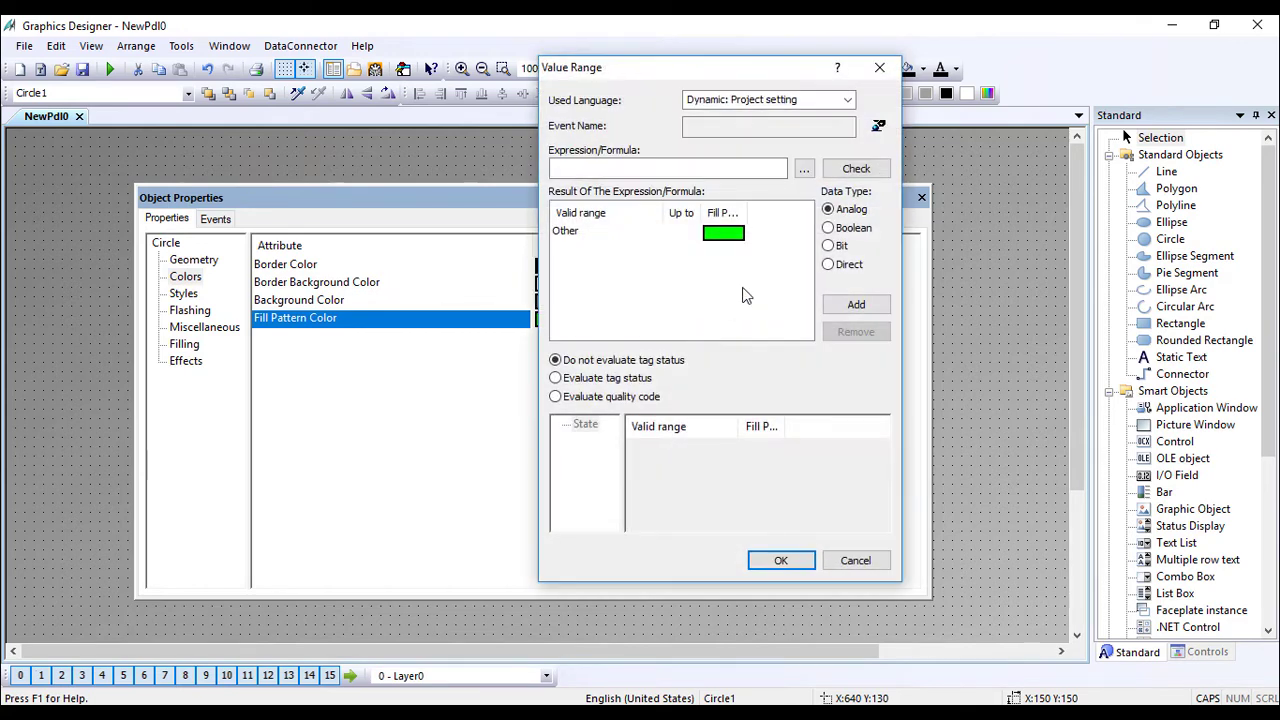
pyautogui.click(836, 230)
pyautogui.click(694, 249)
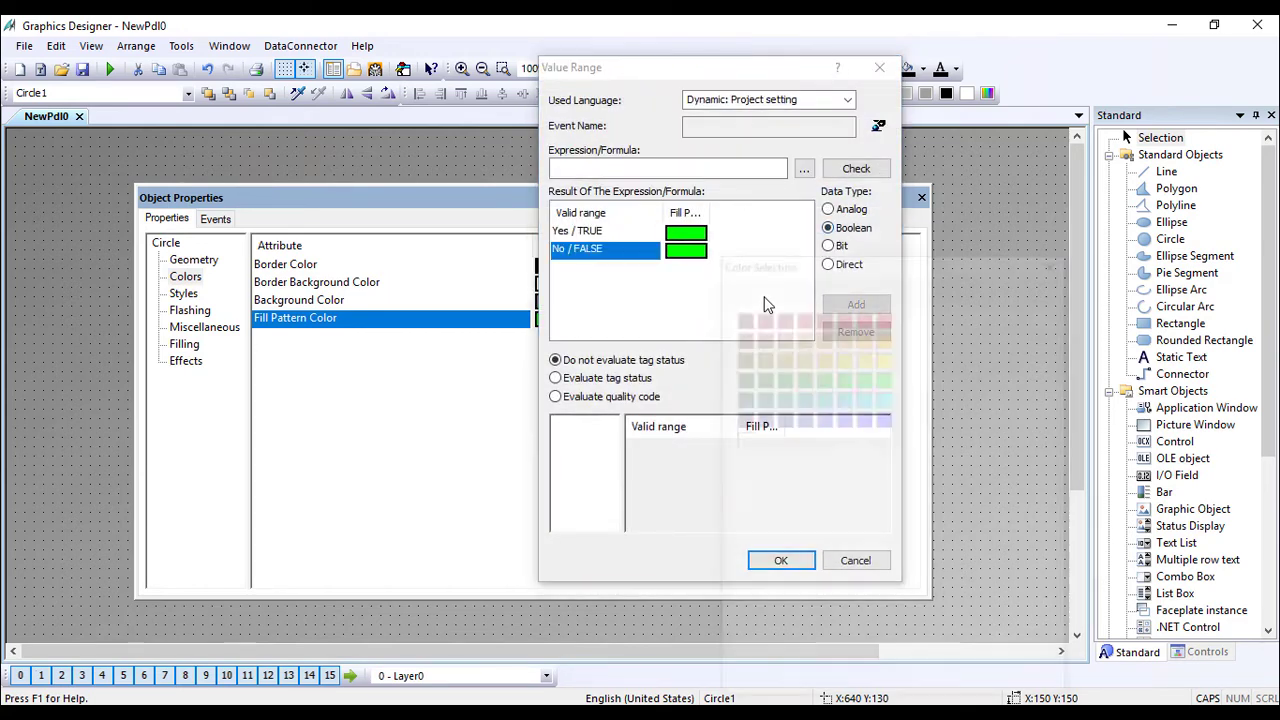
pyautogui.click(844, 460)
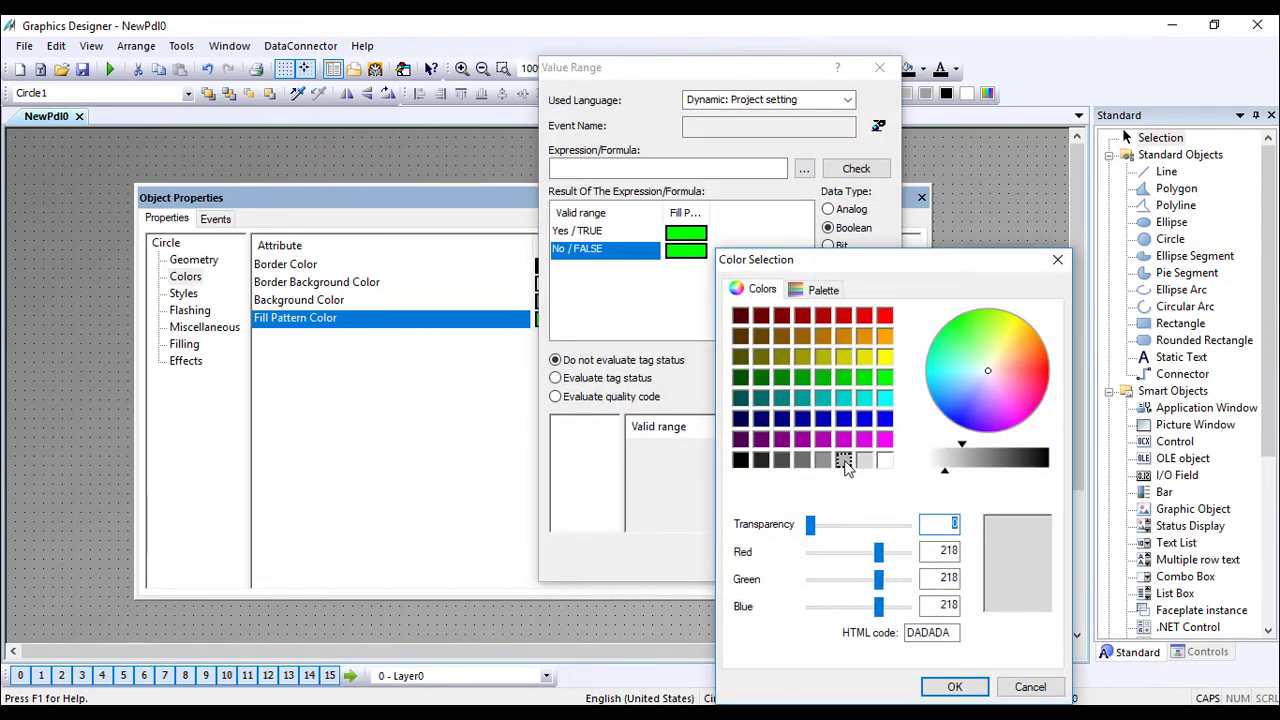
pyautogui.click(954, 687)
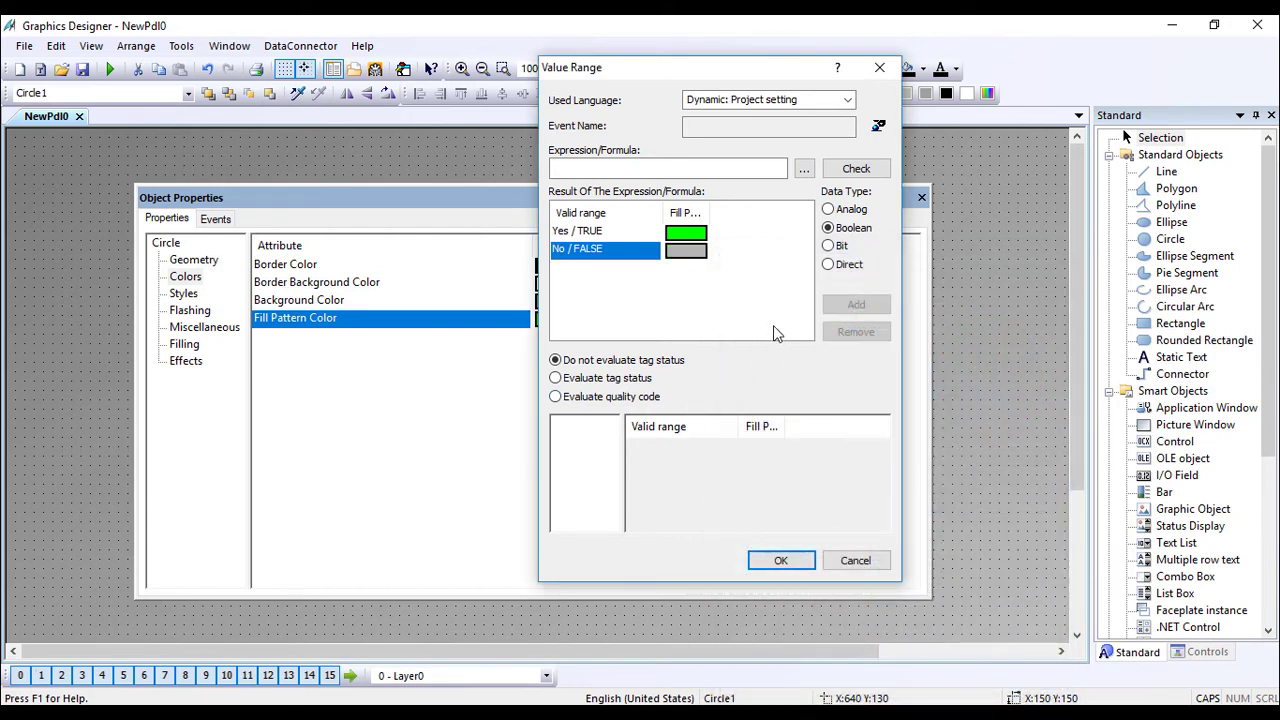
# Link the dynamic expression to tag Y10, set its trigger to Upon change, and apply.
pyautogui.click(804, 168)
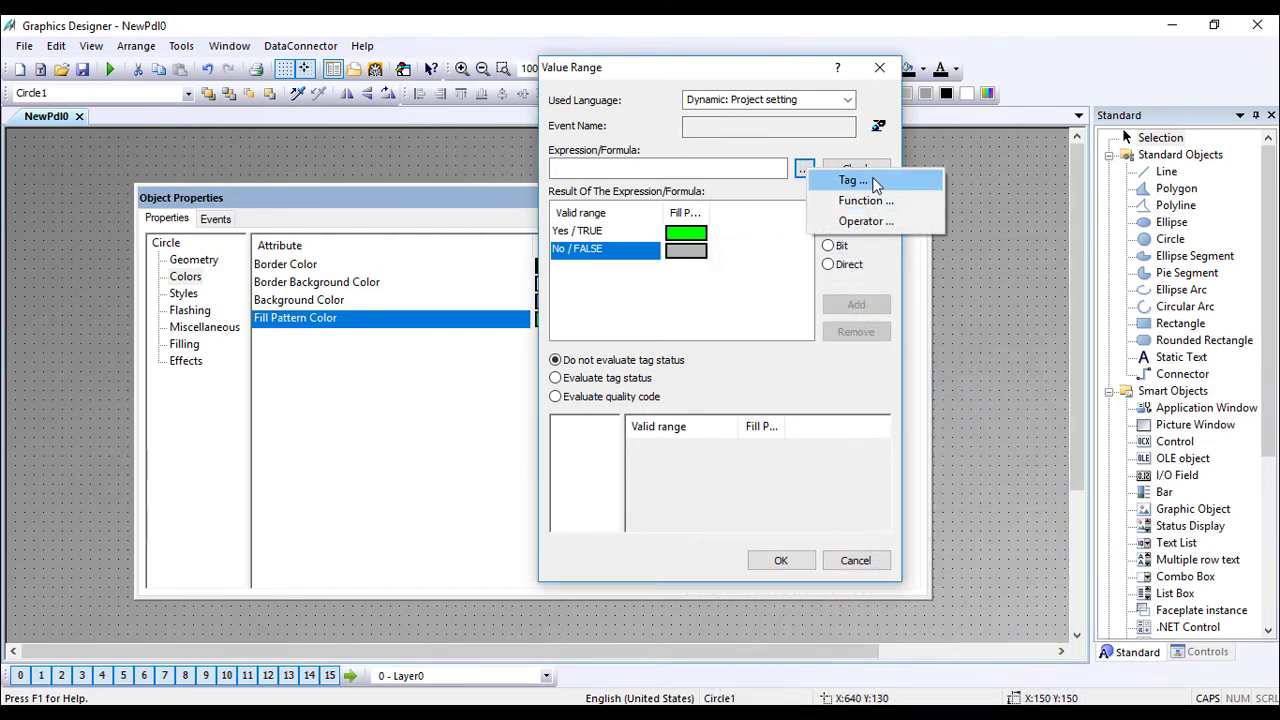
pyautogui.click(852, 180)
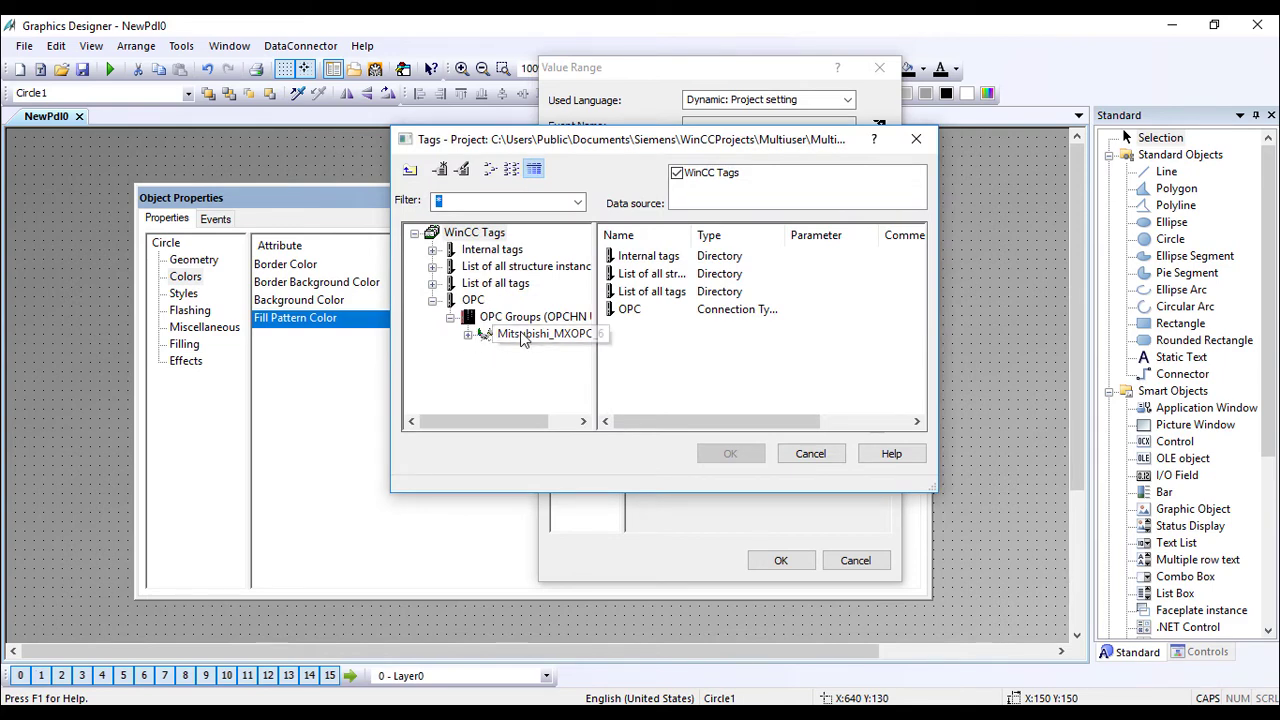
pyautogui.click(521, 337)
pyautogui.click(630, 262)
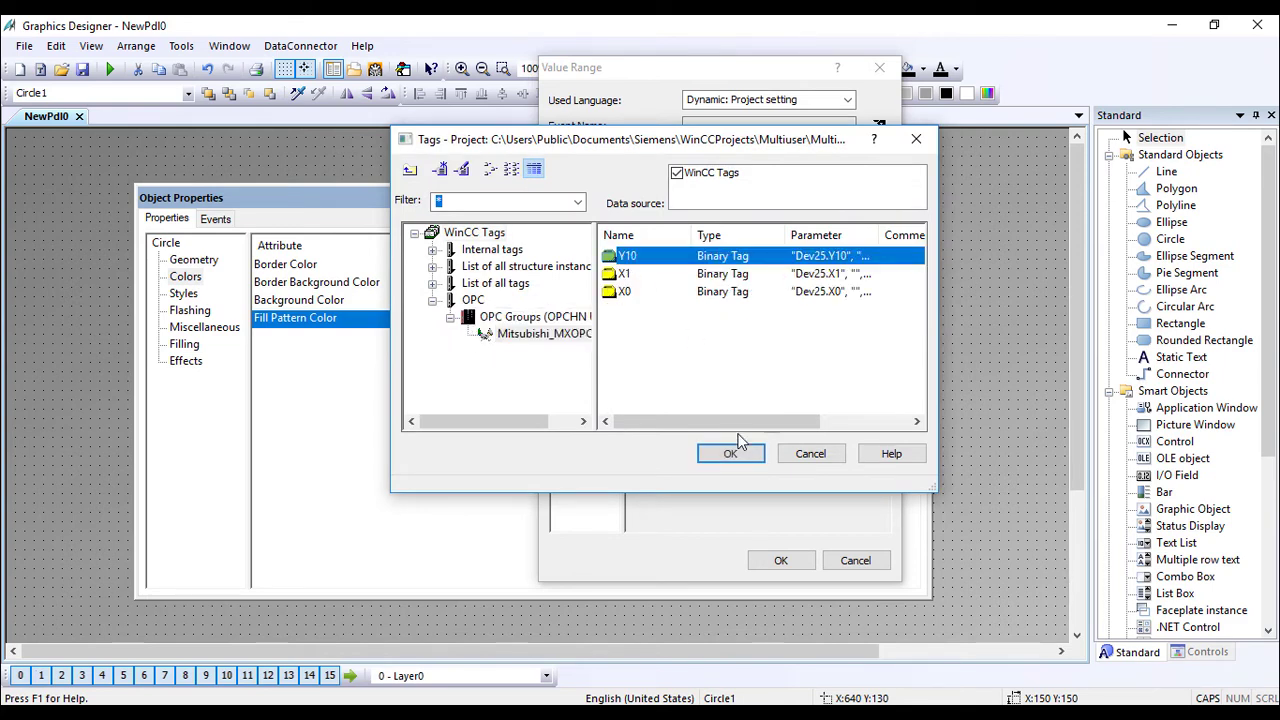
pyautogui.click(731, 452)
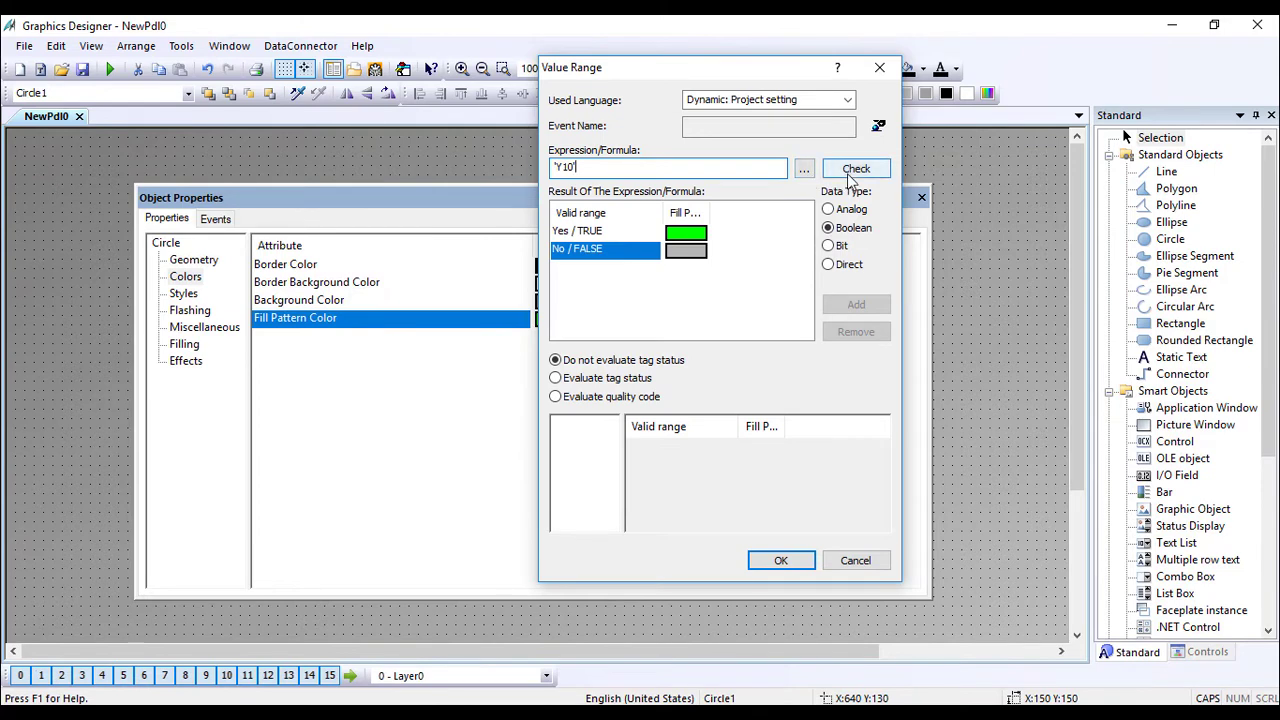
pyautogui.click(878, 125)
pyautogui.click(740, 348)
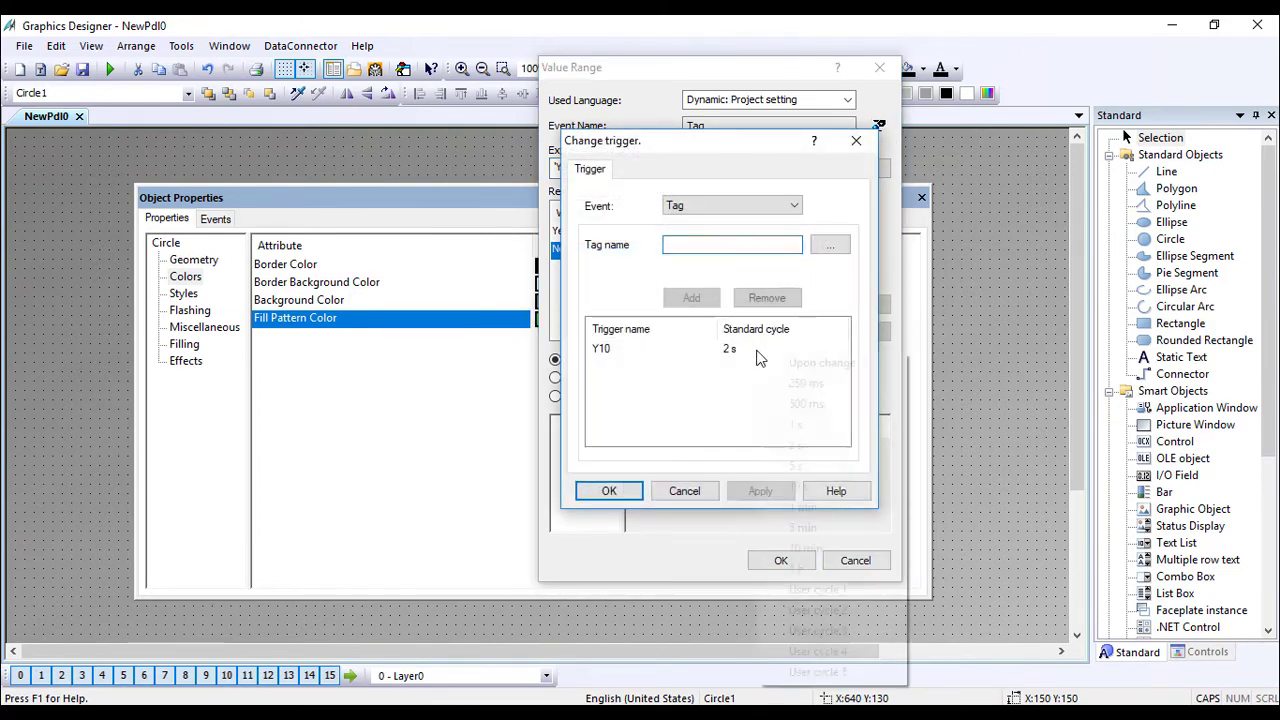
pyautogui.click(840, 348)
pyautogui.click(837, 362)
pyautogui.click(625, 493)
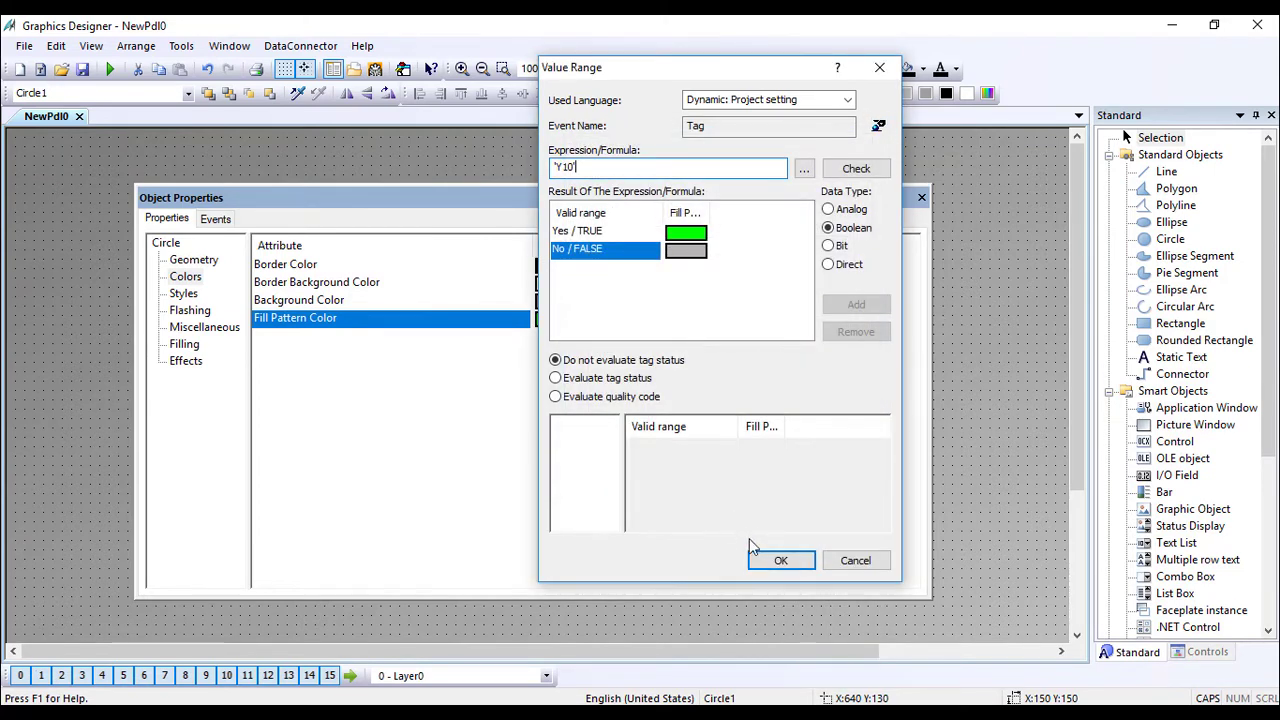
pyautogui.click(776, 560)
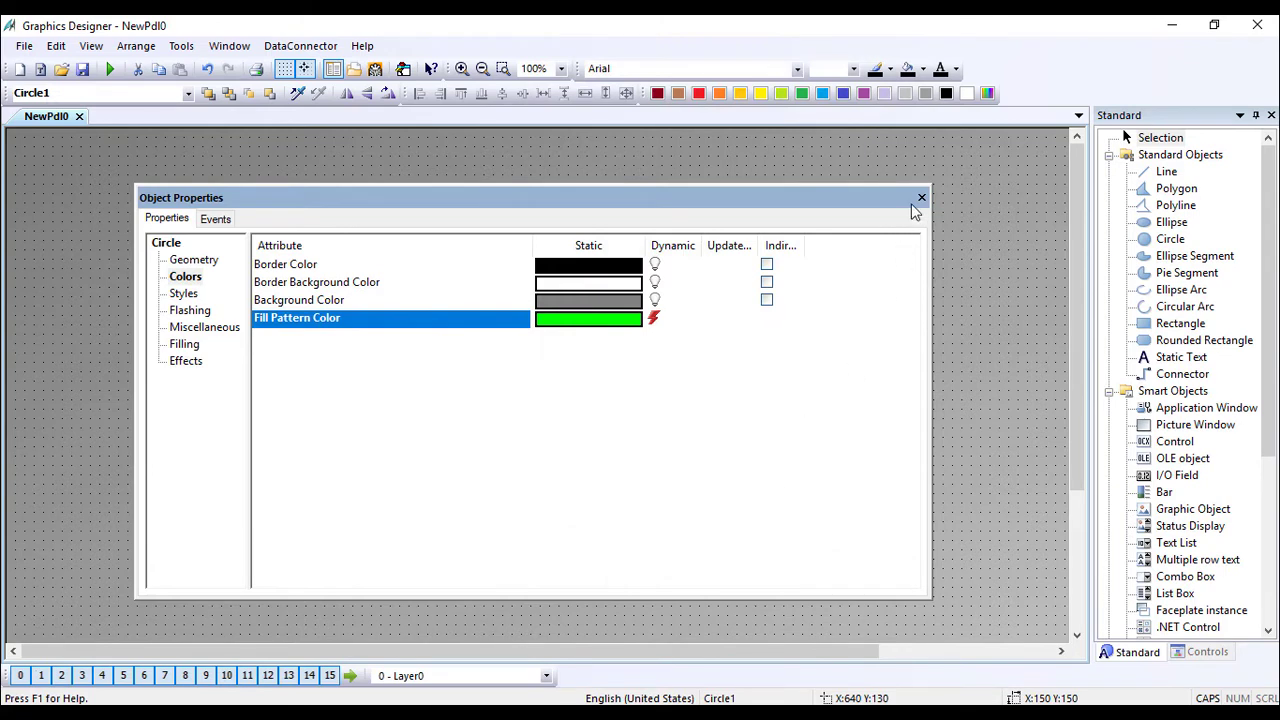
# Make Background Color dynamic as a Boolean value range with green for TRUE.
pyautogui.rightClick(675, 305)
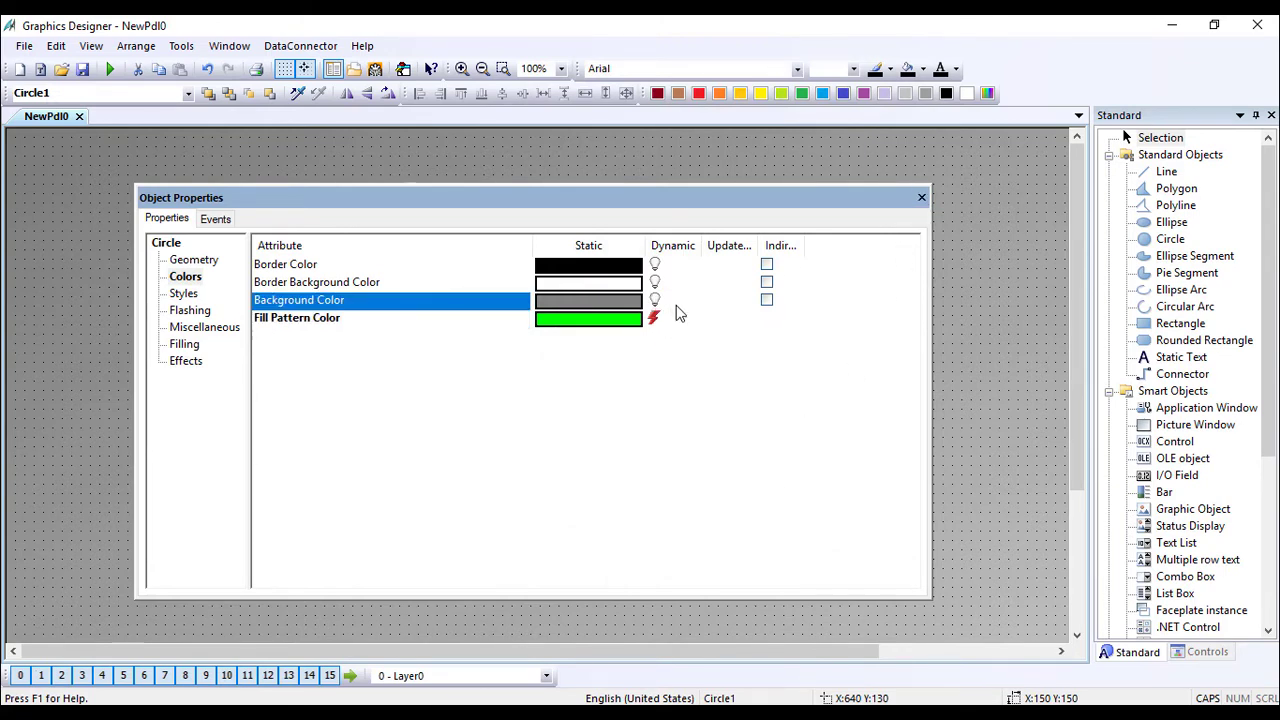
pyautogui.click(712, 318)
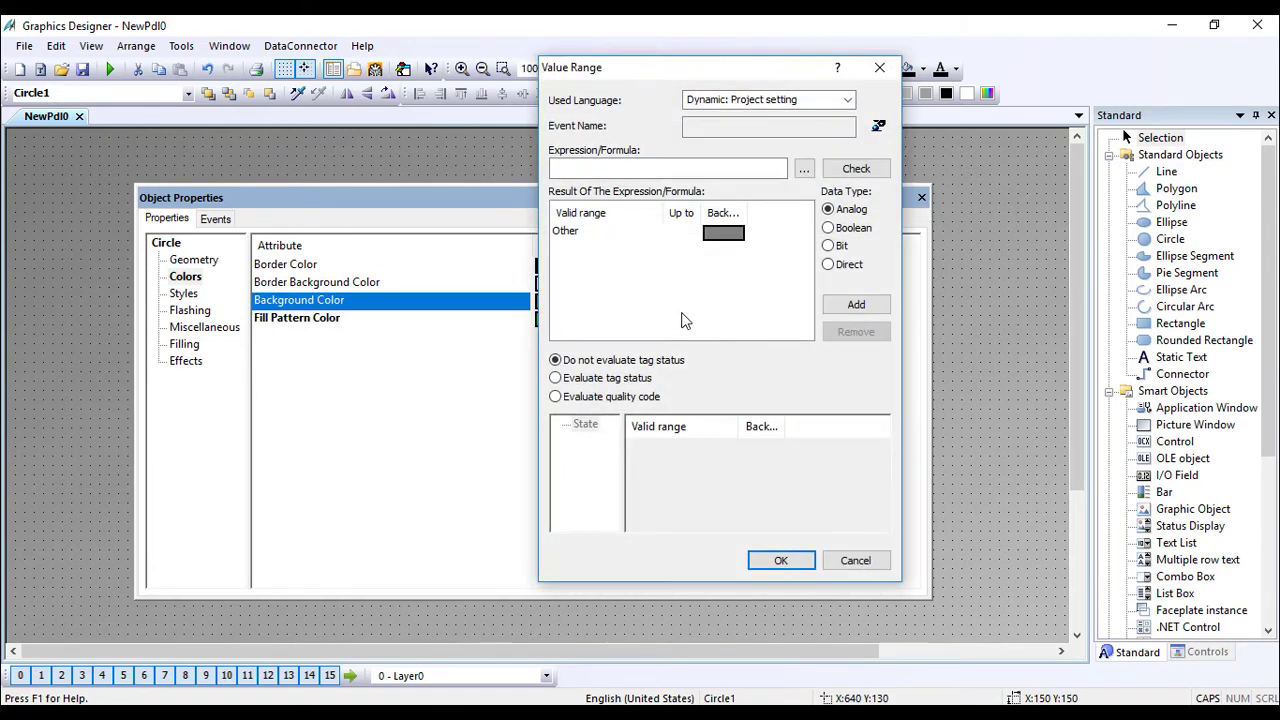
pyautogui.click(829, 228)
pyautogui.click(672, 234)
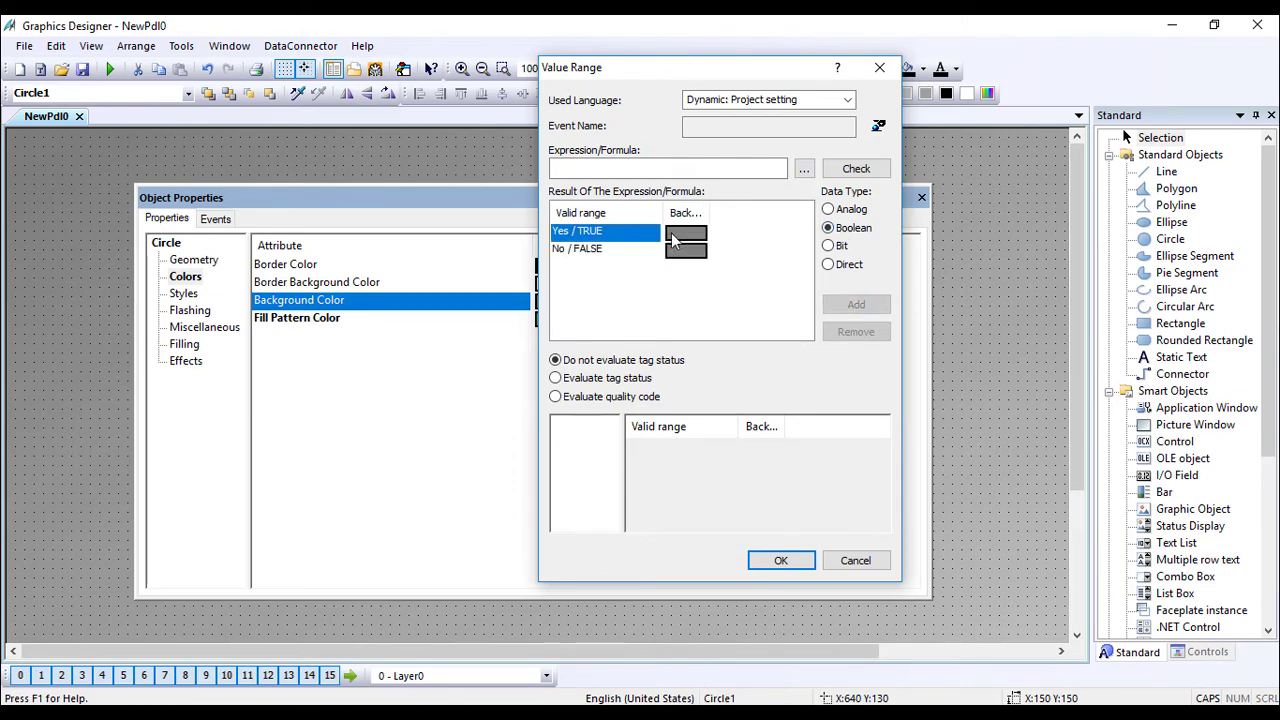
pyautogui.doubleClick(675, 238)
pyautogui.click(859, 365)
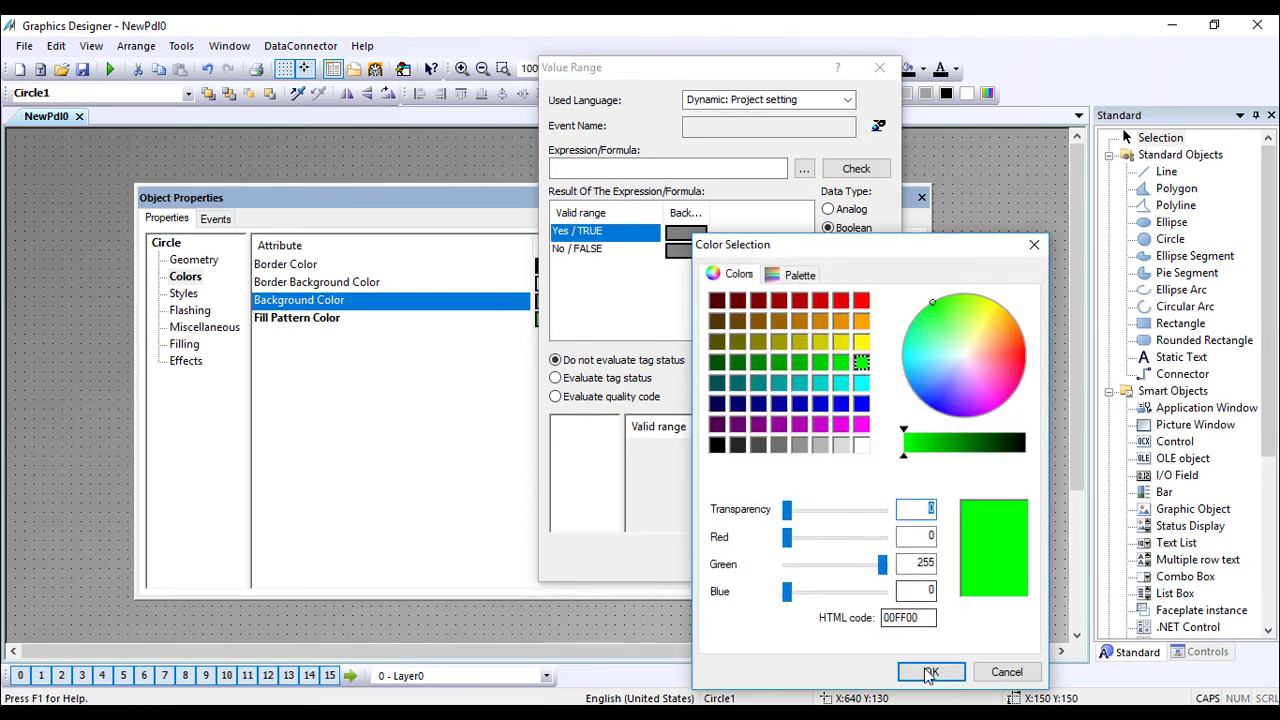
pyautogui.click(933, 671)
# Base the Background Color expression on tag Y10 with an Upon change trigger and apply.
pyautogui.click(804, 169)
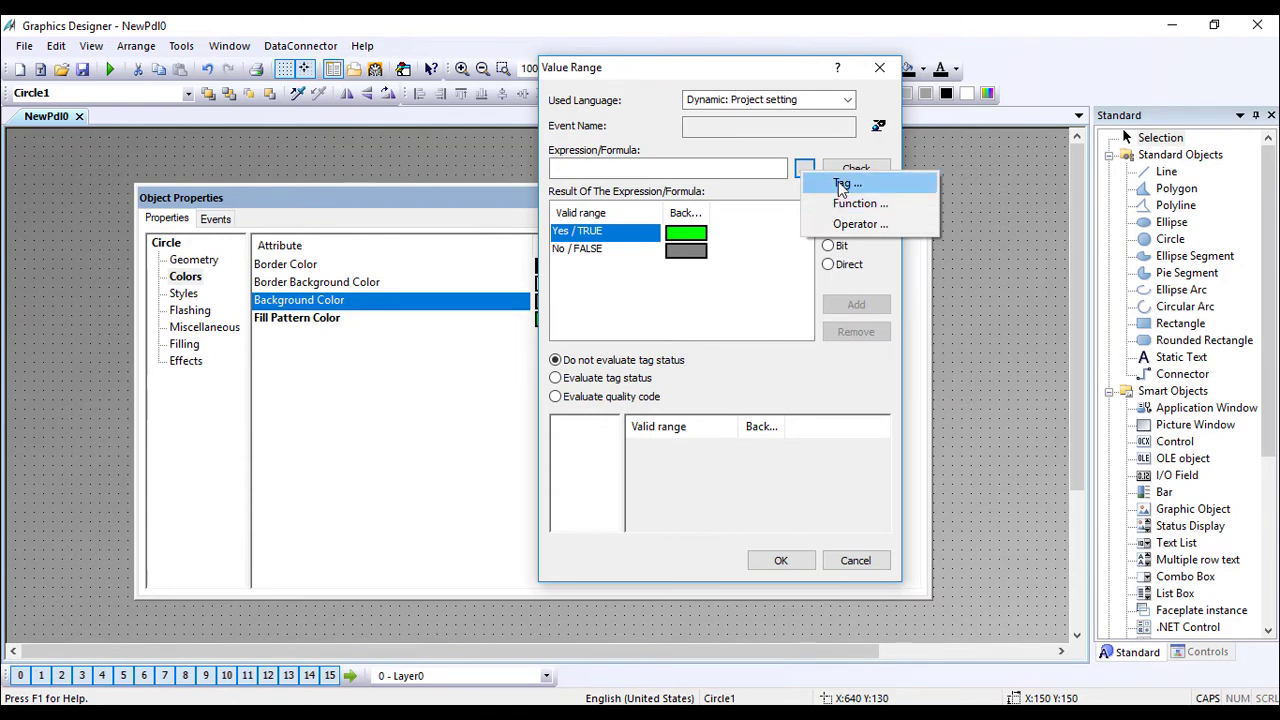
pyautogui.click(843, 180)
pyautogui.click(626, 256)
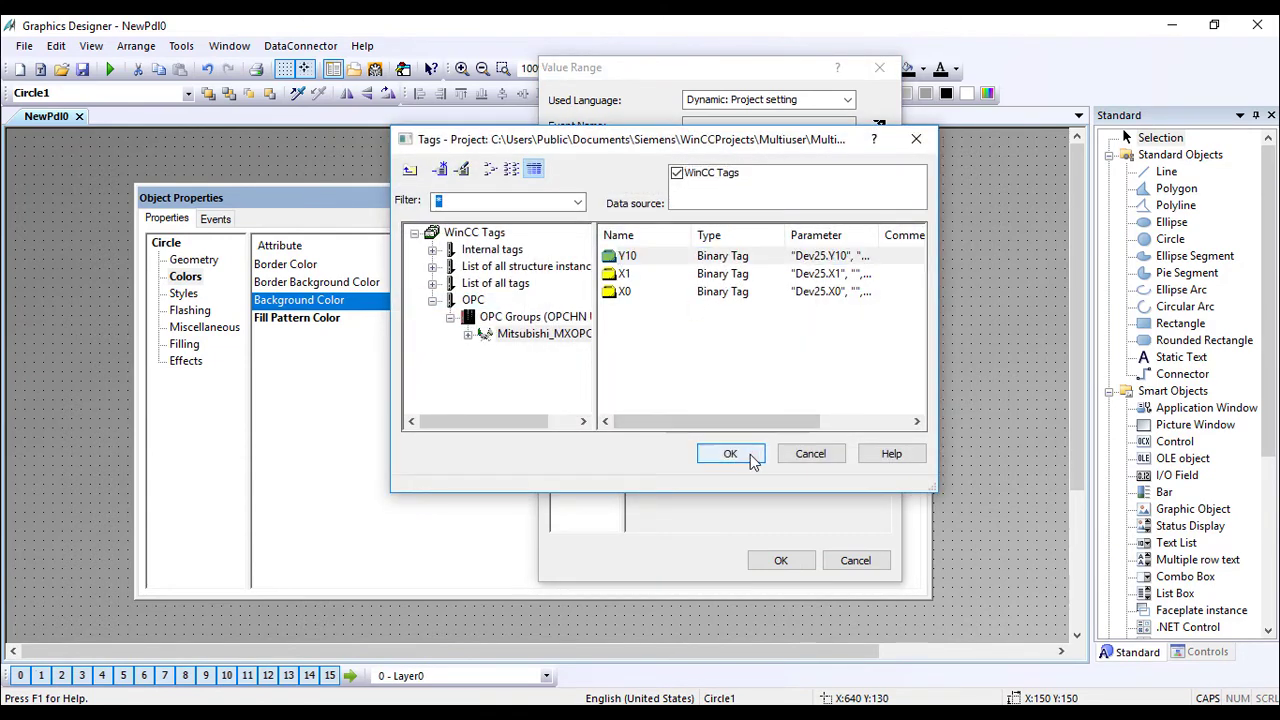
pyautogui.click(748, 455)
pyautogui.click(878, 127)
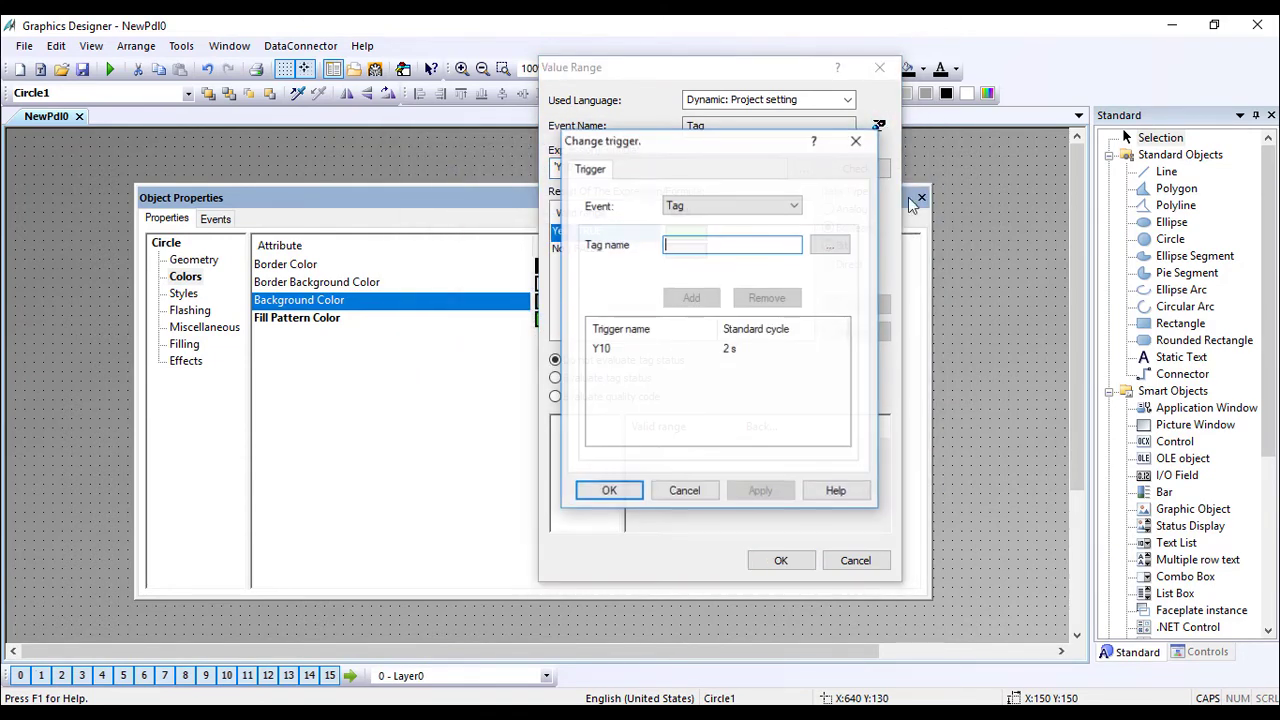
pyautogui.click(745, 350)
pyautogui.click(800, 358)
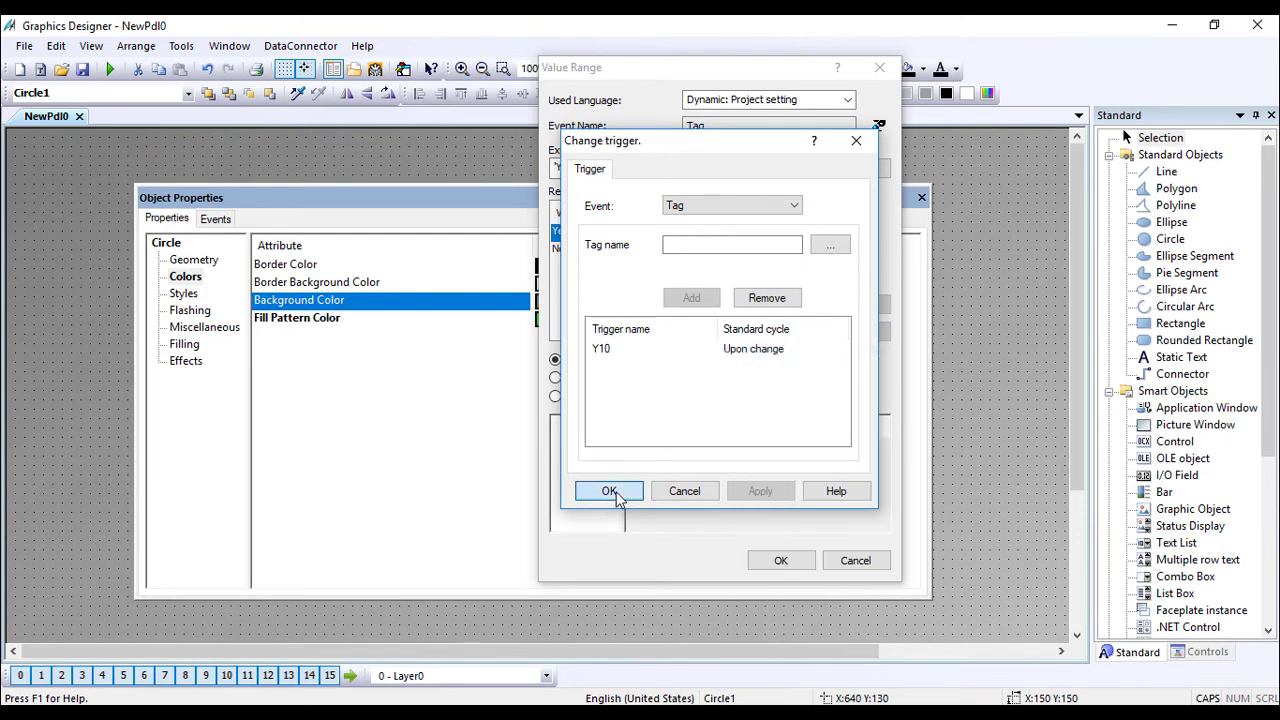
pyautogui.click(609, 491)
pyautogui.click(778, 561)
# Delete the dynamic action from Fill Pattern Color.
pyautogui.rightClick(676, 322)
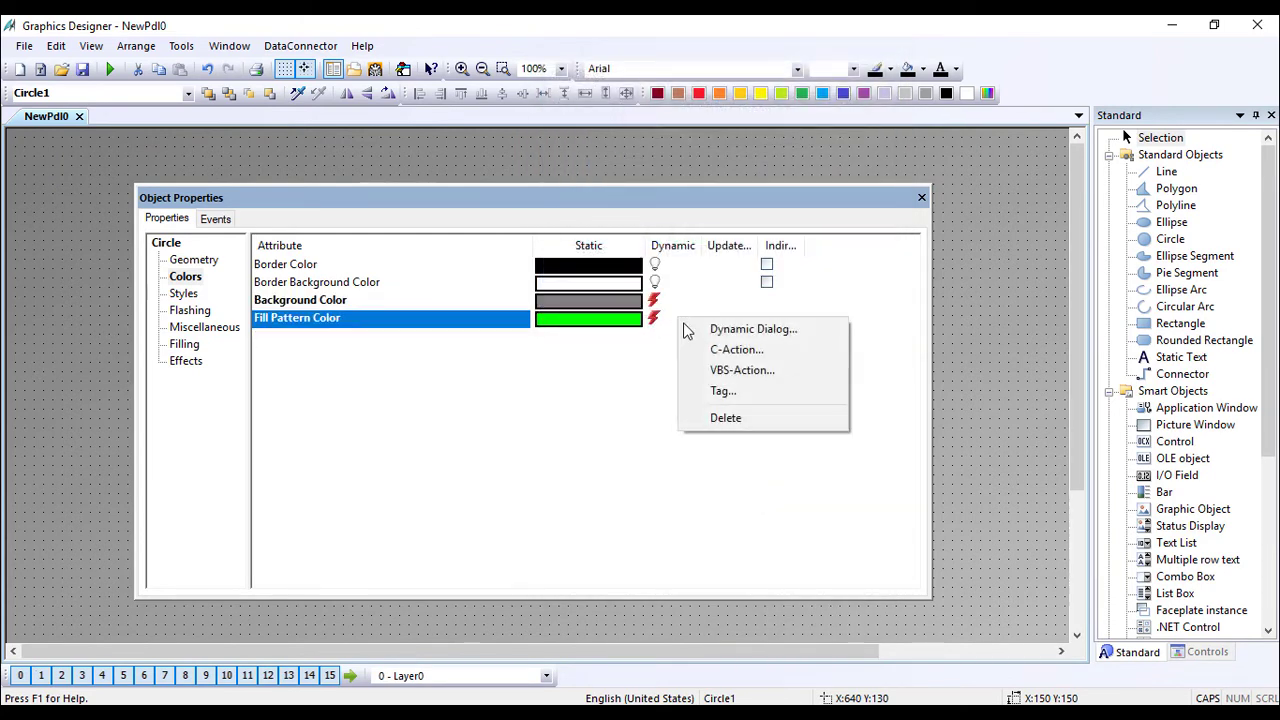
pyautogui.click(722, 420)
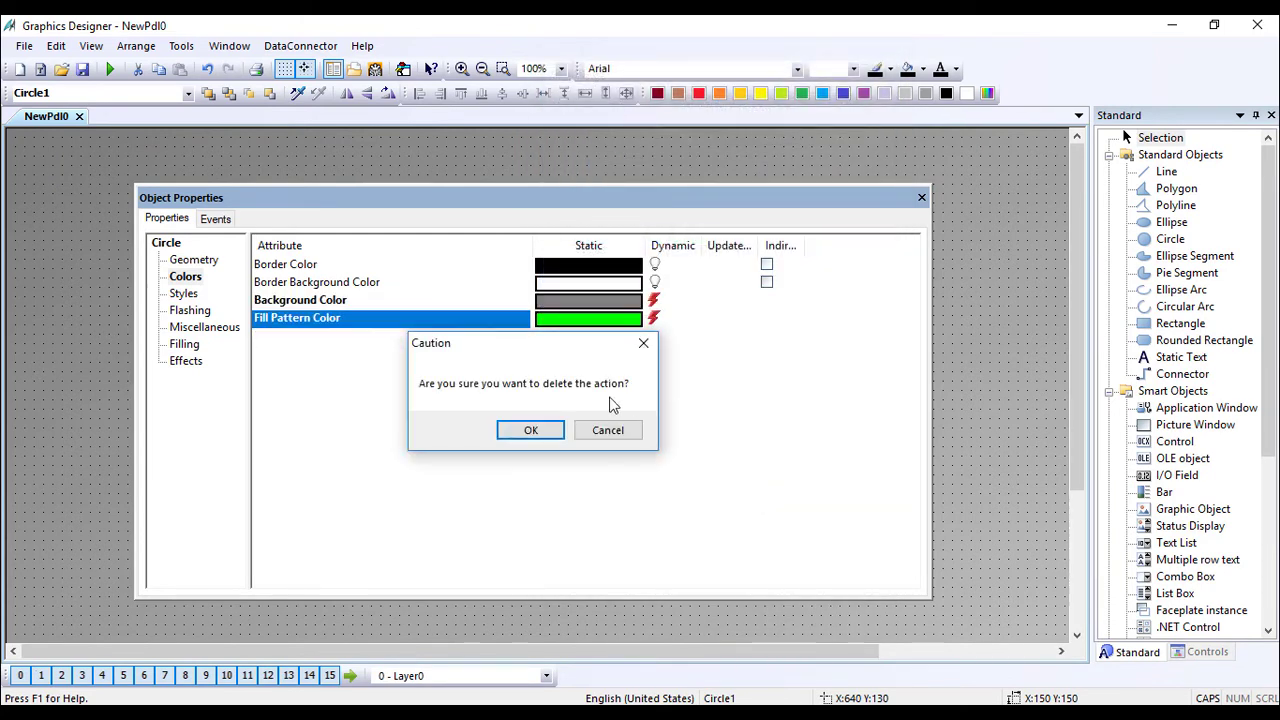
pyautogui.click(530, 430)
# Recheck the Background Color dynamic's Y10 expression and trigger, save it, and close the properties.
pyautogui.rightClick(668, 306)
pyautogui.click(688, 309)
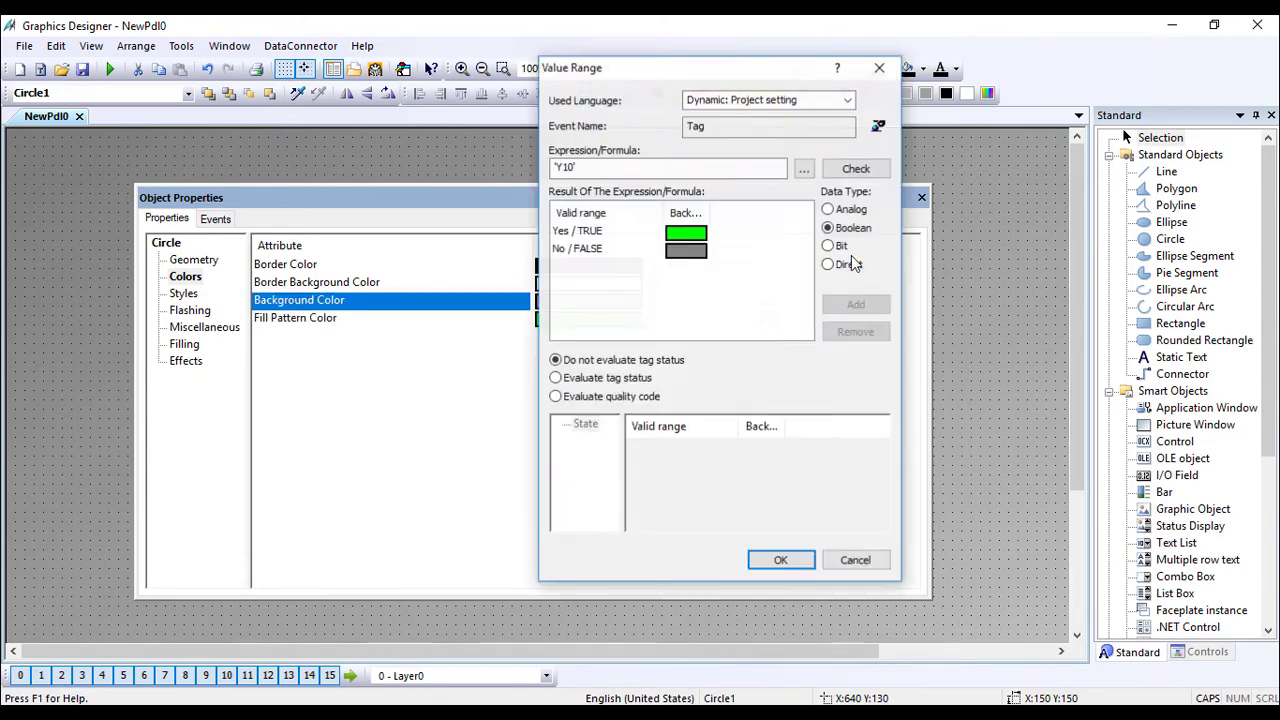
pyautogui.click(851, 172)
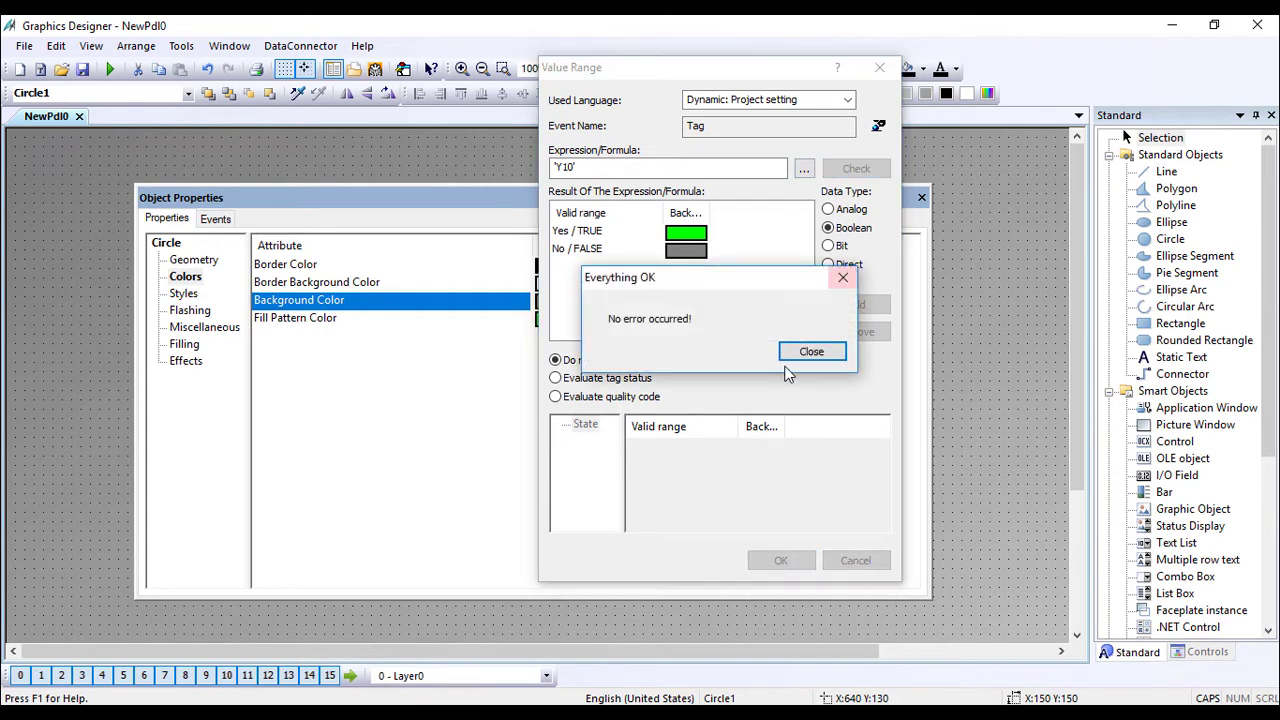
pyautogui.click(806, 352)
pyautogui.click(804, 169)
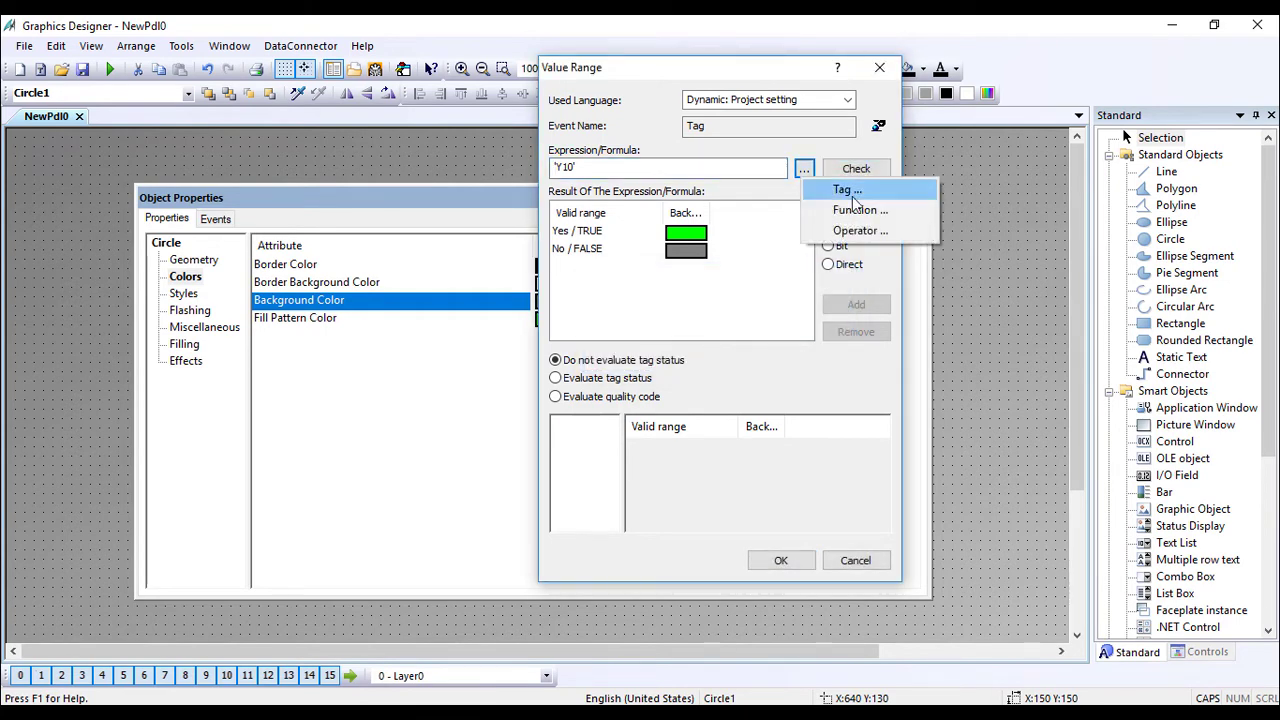
pyautogui.click(845, 185)
pyautogui.doubleClick(627, 256)
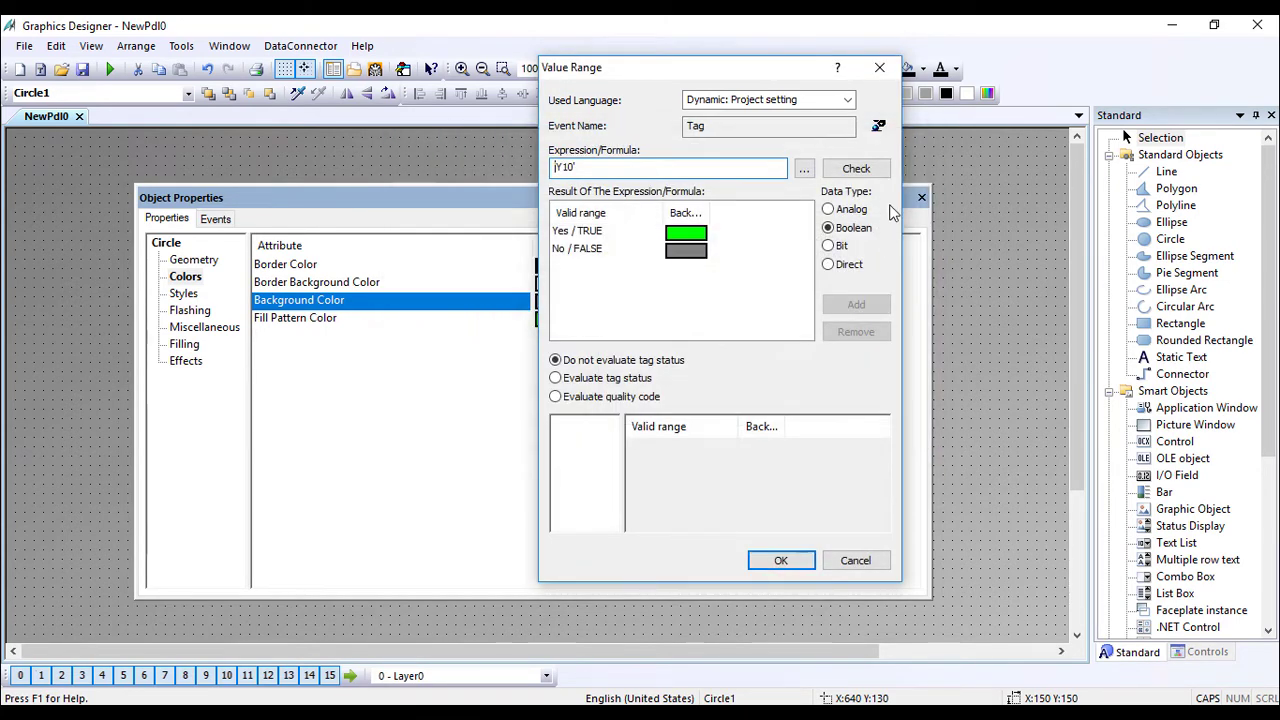
pyautogui.click(879, 126)
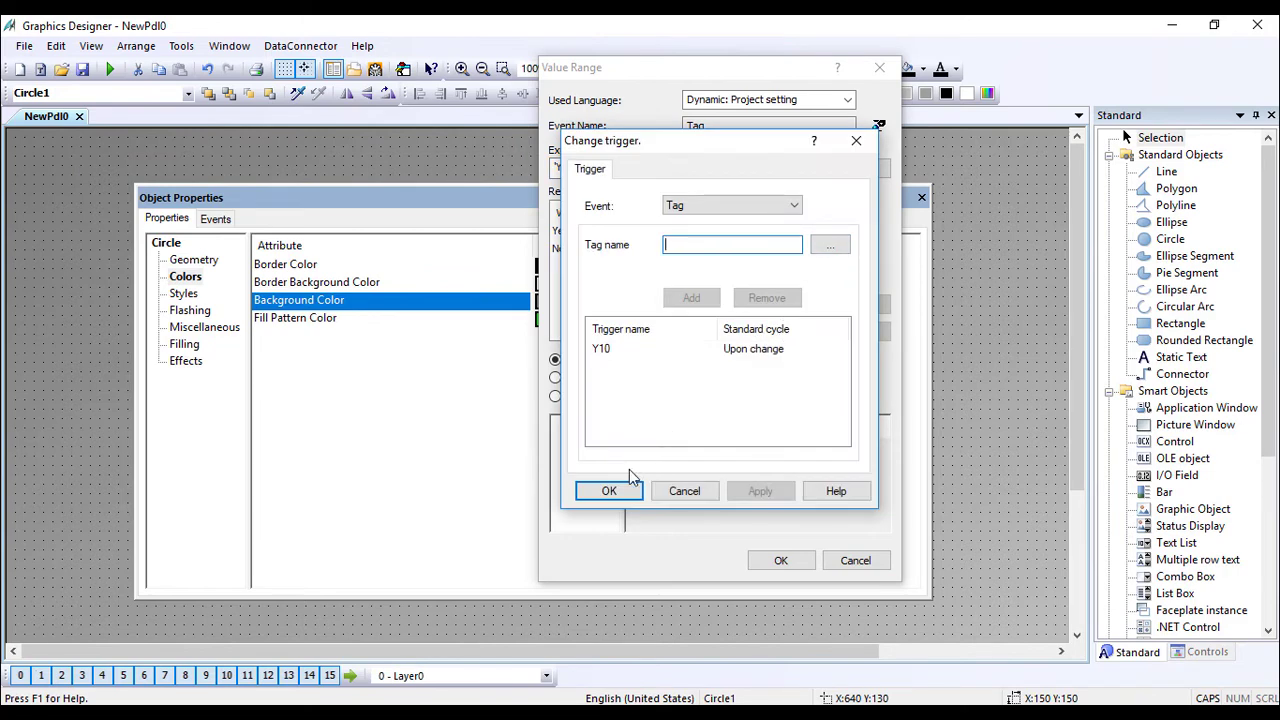
pyautogui.click(605, 491)
pyautogui.click(779, 561)
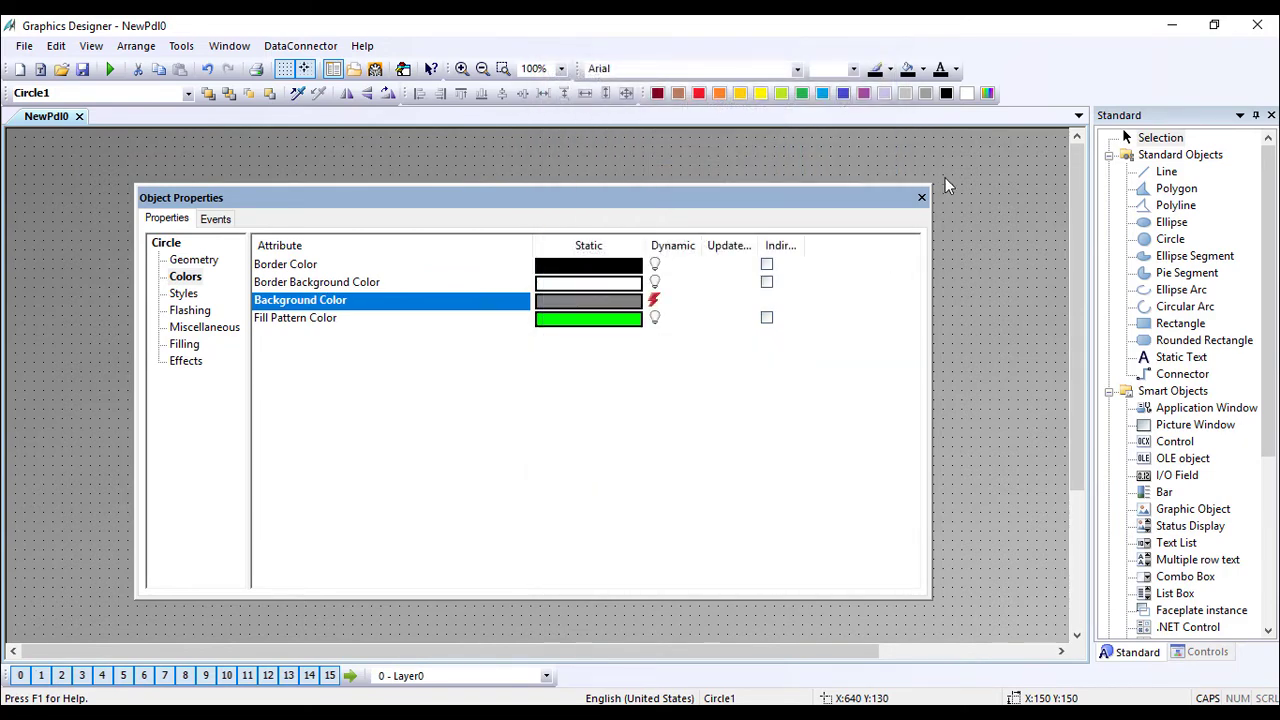
pyautogui.click(921, 197)
# Create a C action for the OFF button's Mouse Click event in Object Properties.
pyautogui.click(395, 405)
pyautogui.rightClick(390, 409)
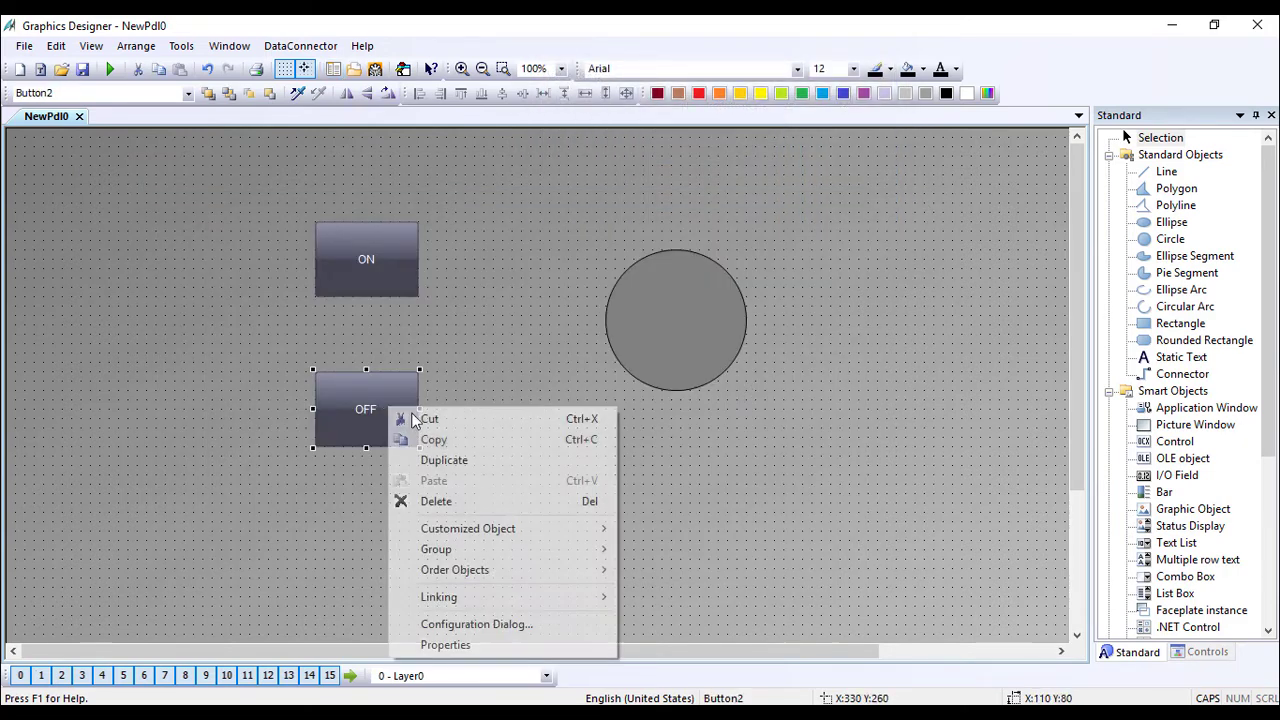
pyautogui.click(484, 646)
pyautogui.click(213, 219)
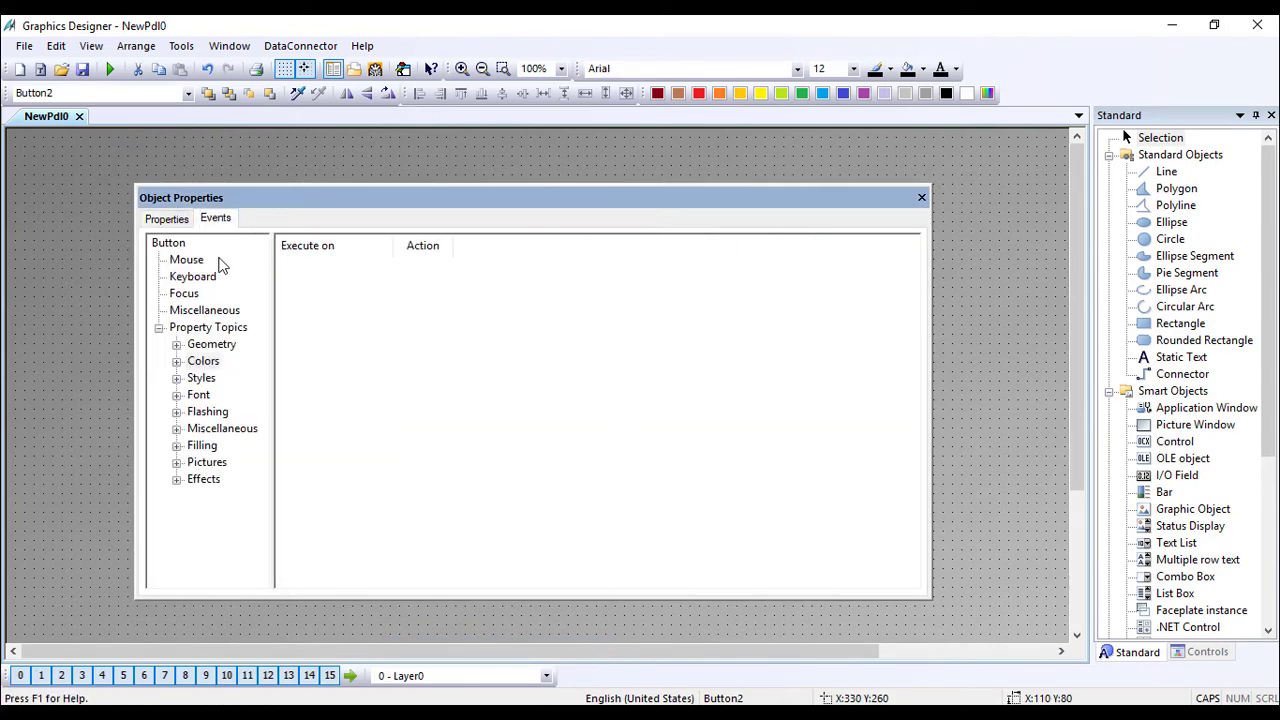
pyautogui.click(186, 259)
pyautogui.doubleClick(435, 266)
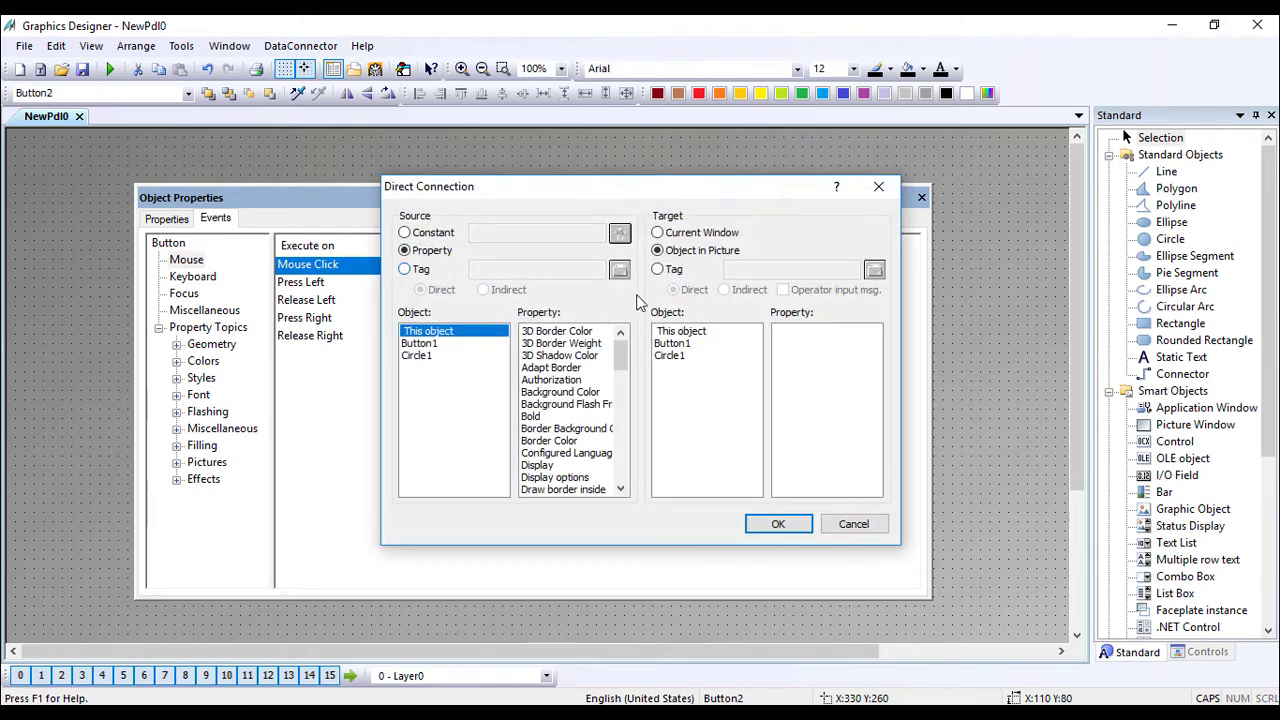
pyautogui.click(878, 186)
pyautogui.rightClick(431, 264)
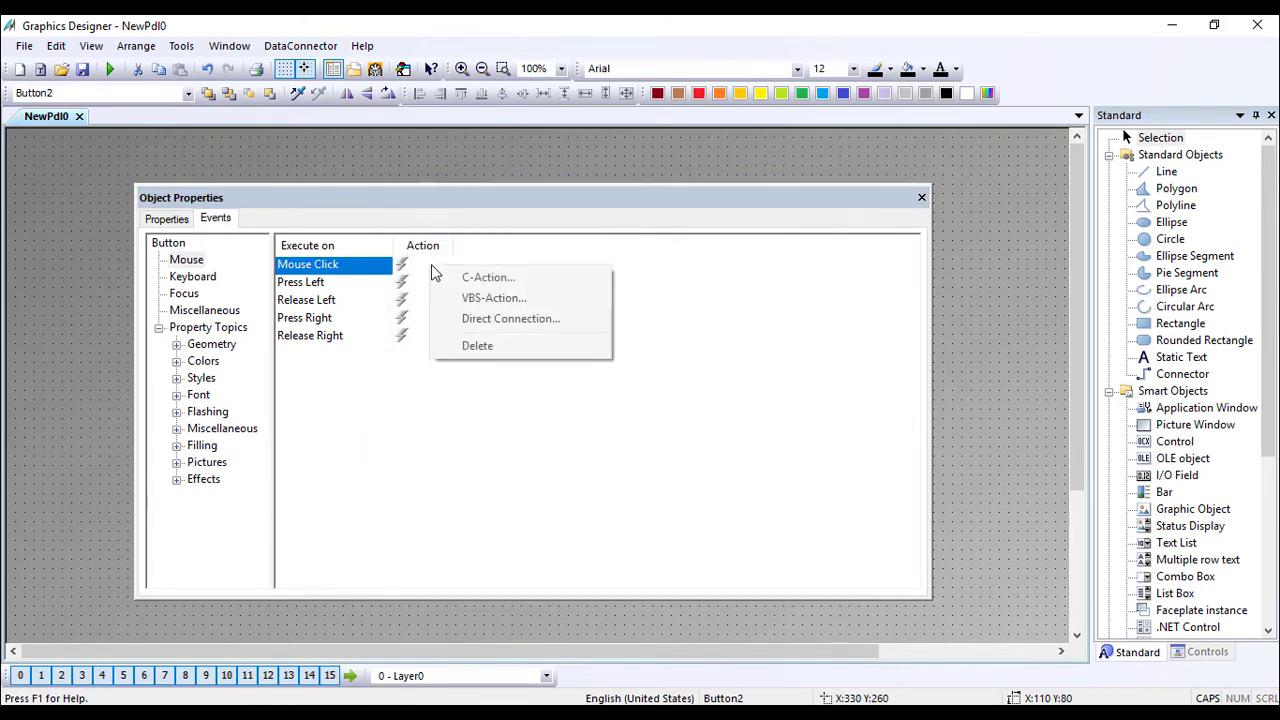
pyautogui.click(486, 277)
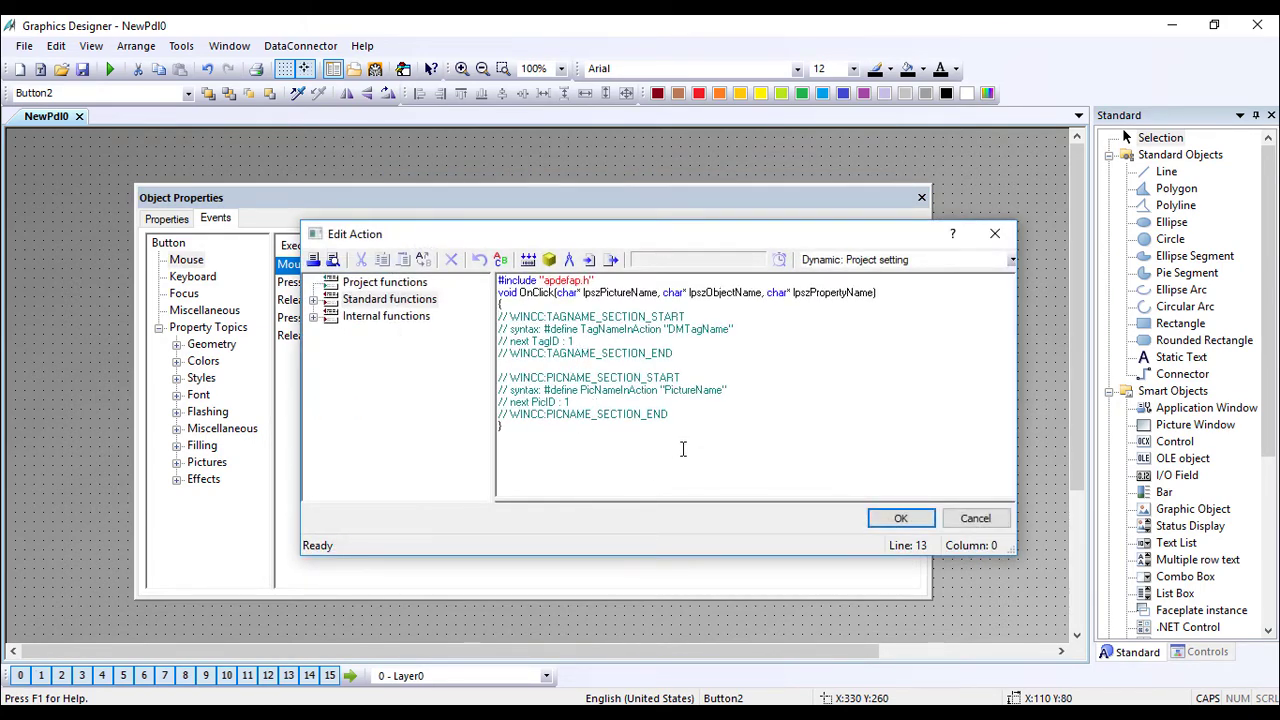
# Clear the template comments and insert the SetTagBit function from the tag set functions.
pyautogui.moveTo(668, 414); pyautogui.dragTo(470, 318)
pyautogui.press('Delete')
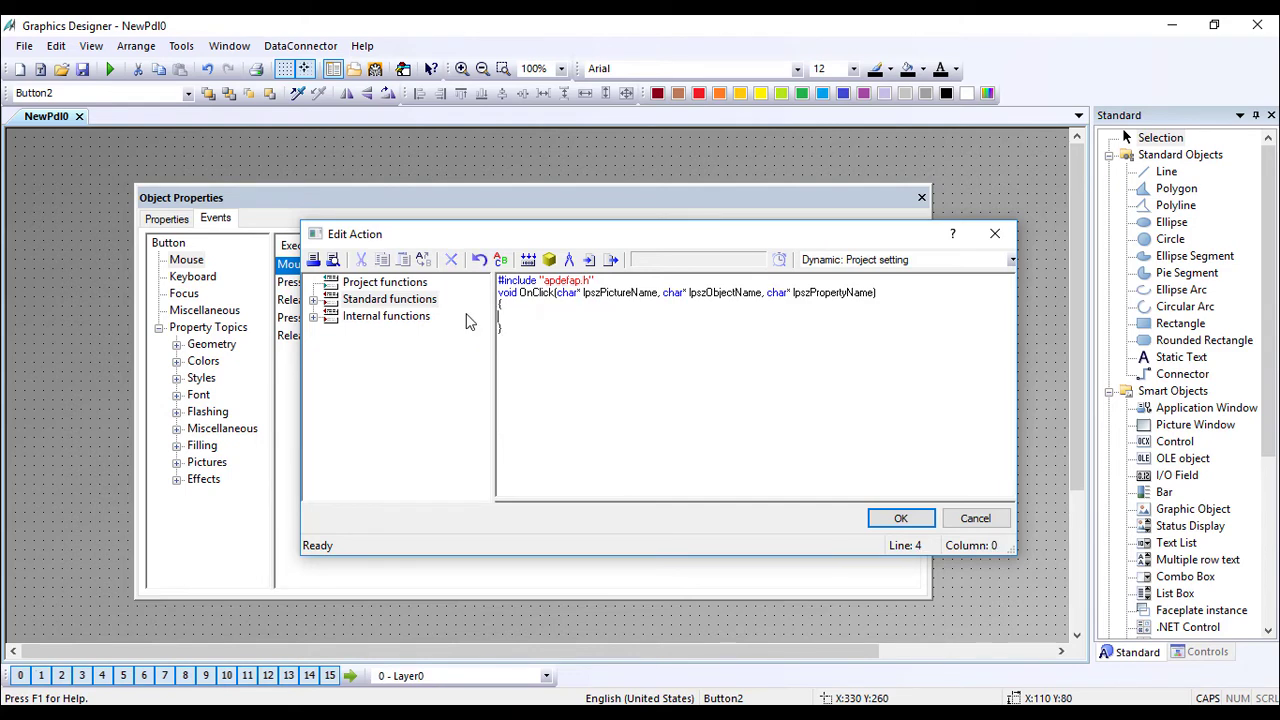
pyautogui.press('Return')
pyautogui.press('Return')
pyautogui.press('Return')
pyautogui.click(314, 317)
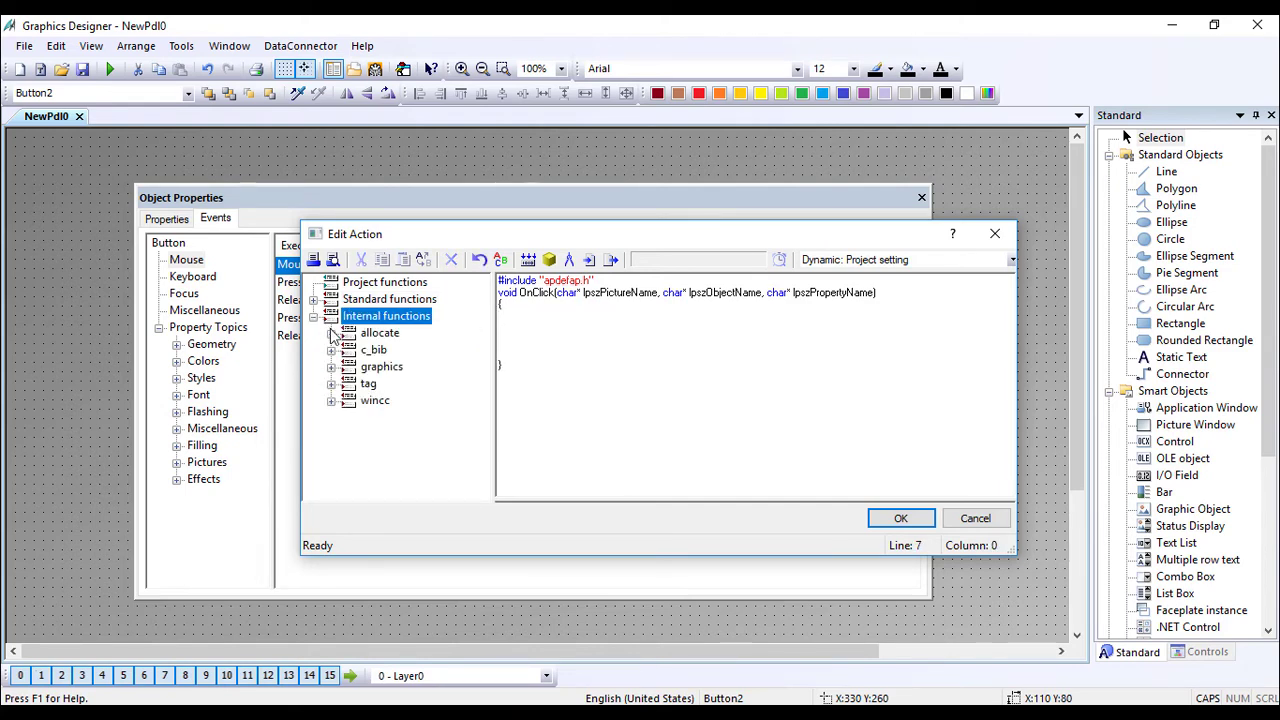
pyautogui.click(331, 401)
pyautogui.click(331, 384)
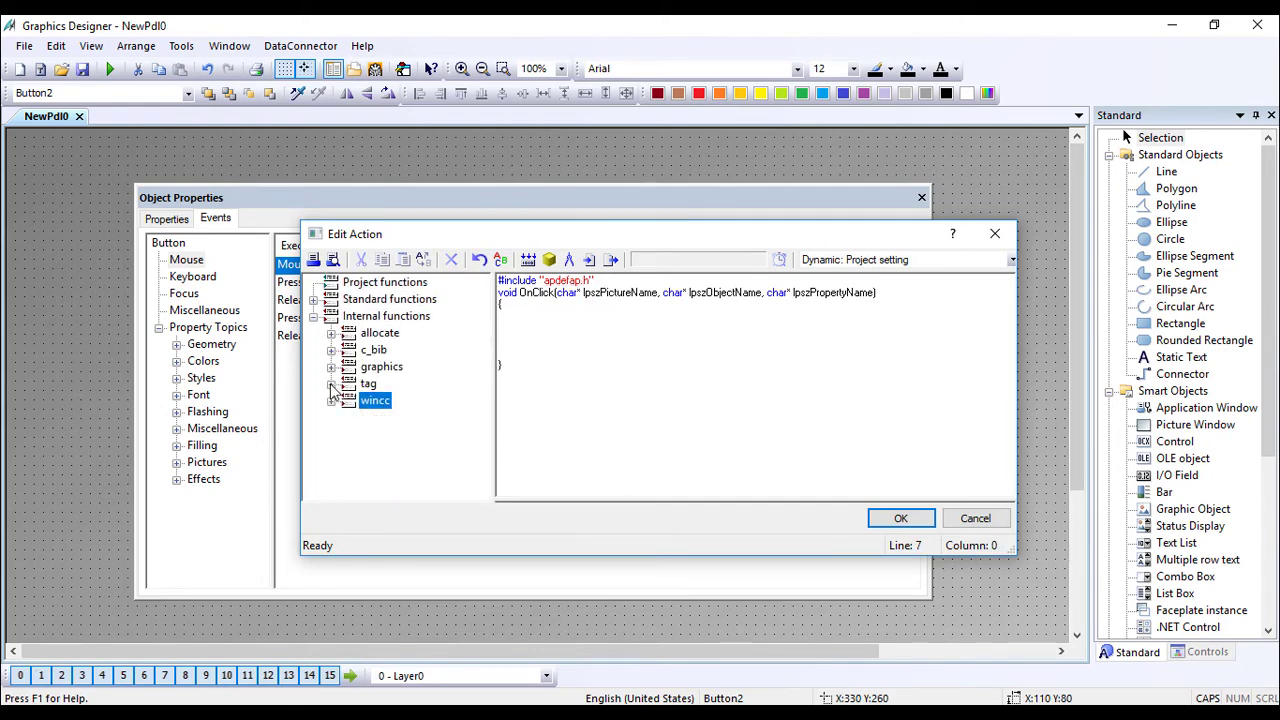
pyautogui.click(332, 385)
pyautogui.click(348, 417)
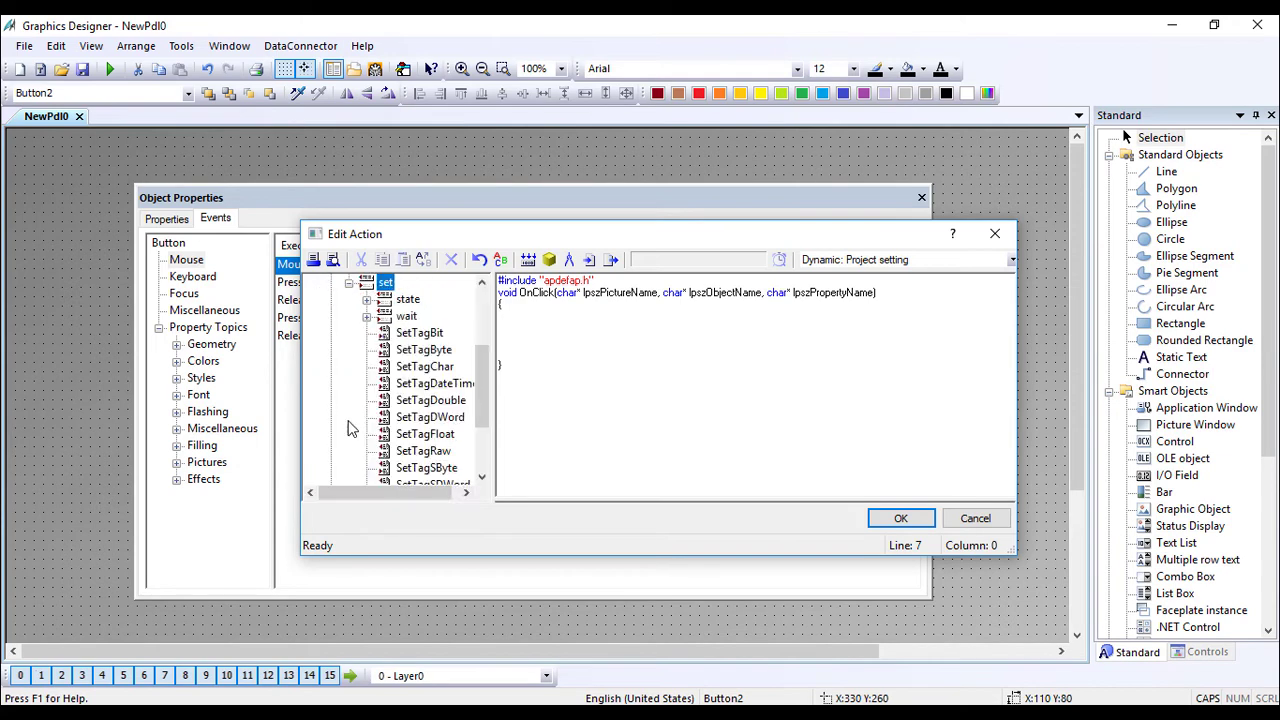
pyautogui.doubleClick(424, 333)
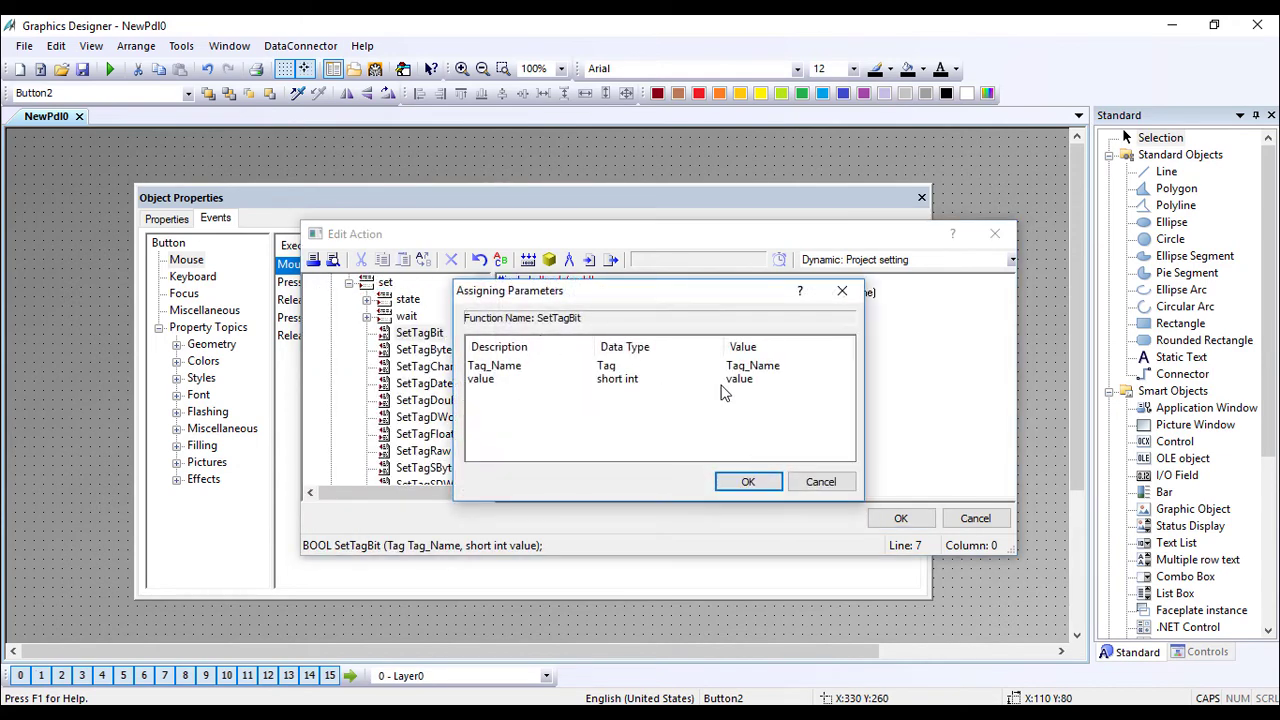
# Set SetTagBit's parameters to tag X0 and value 0.
pyautogui.click(820, 367)
pyautogui.click(846, 368)
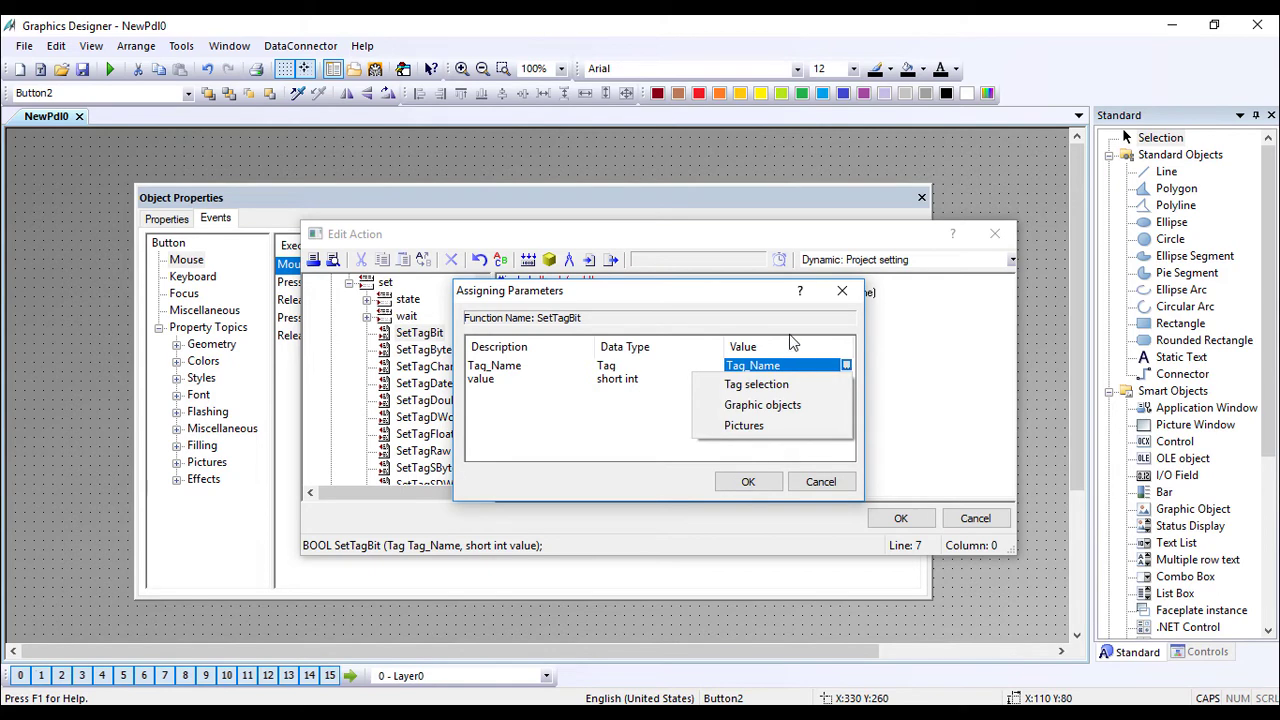
pyautogui.click(767, 389)
pyautogui.click(632, 292)
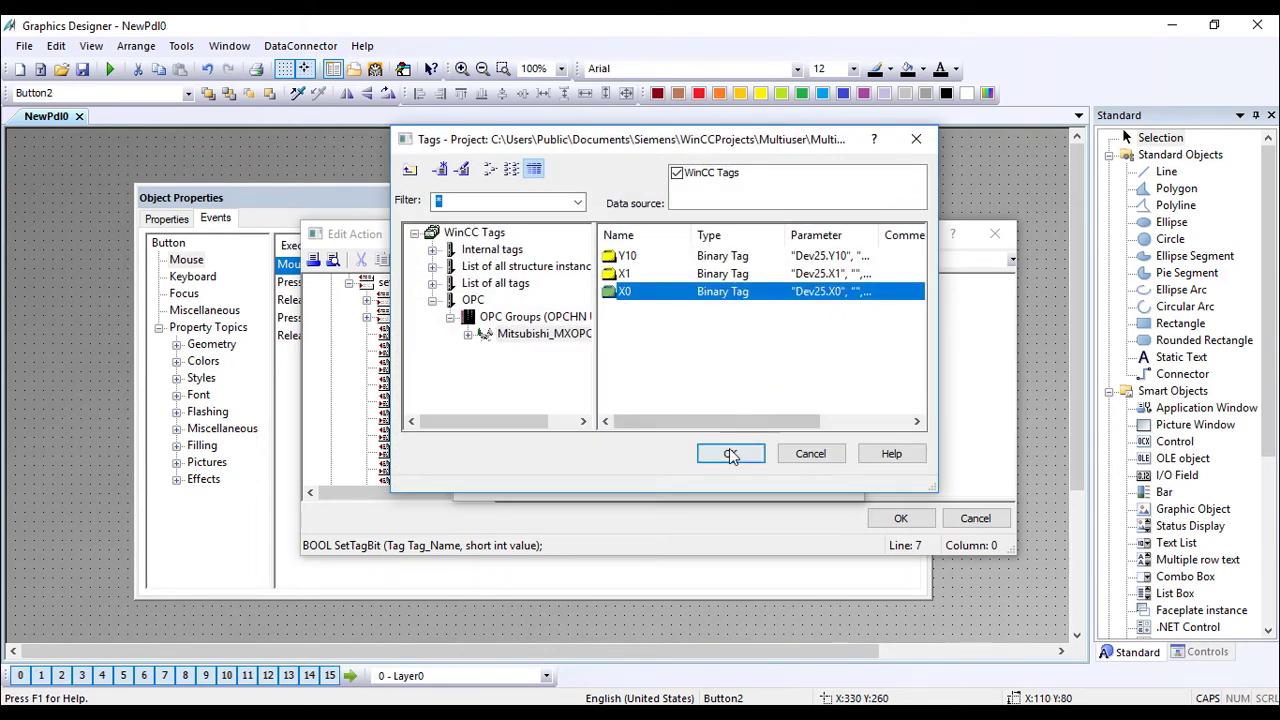
pyautogui.click(731, 455)
pyautogui.click(779, 379)
pyautogui.doubleClick(791, 378)
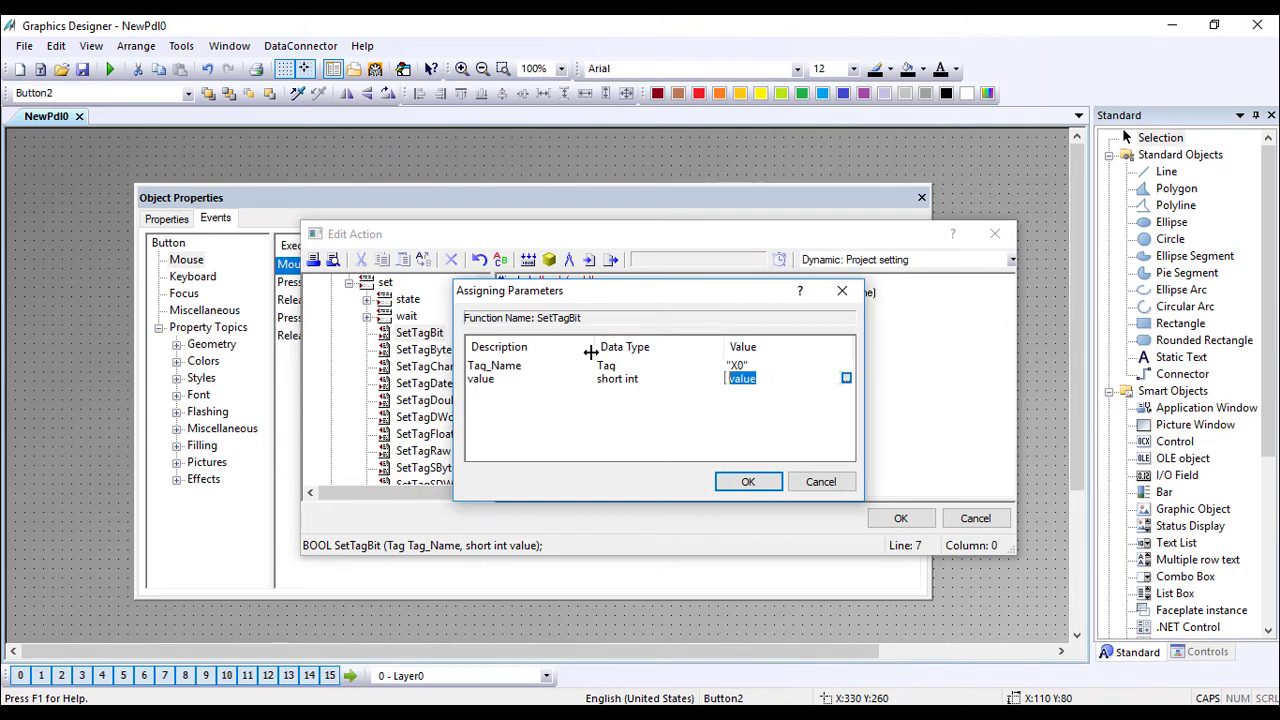
pyautogui.write('0')
pyautogui.click(746, 483)
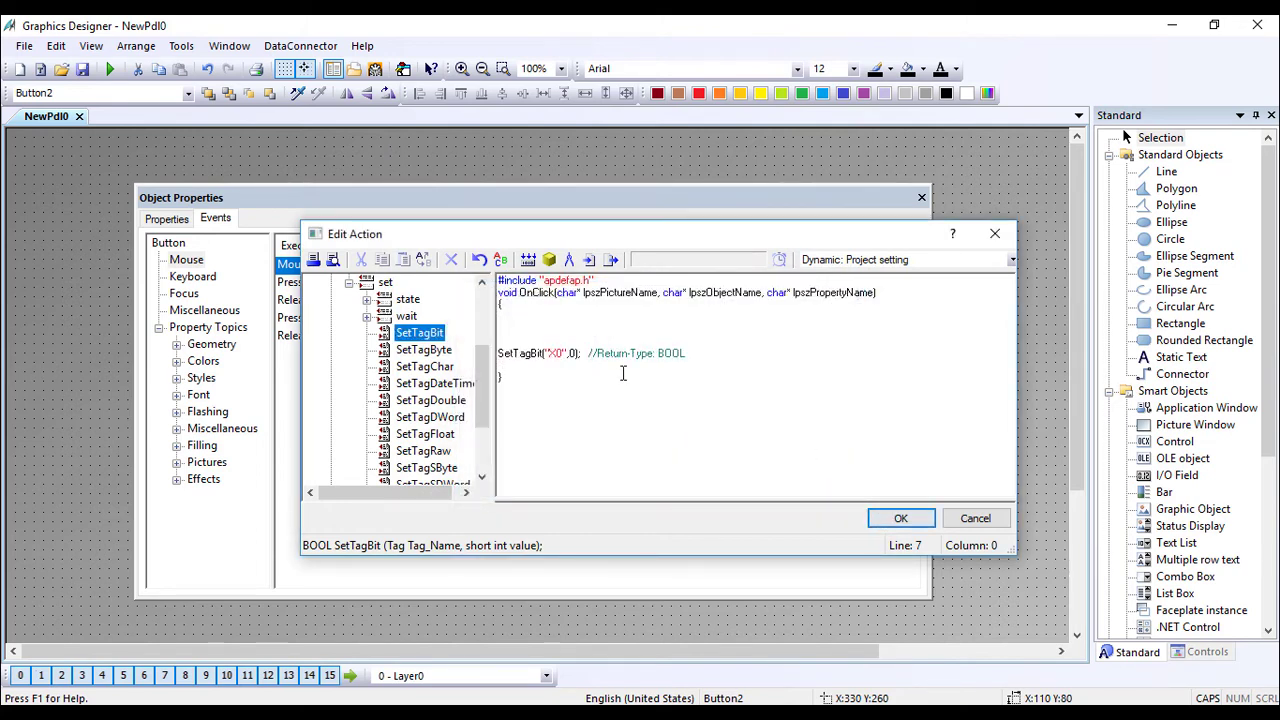
# Duplicate the SetTagBit line for X1, then accept, recompile and close Object Properties.
pyautogui.moveTo(704, 357); pyautogui.dragTo(435, 338)
pyautogui.hotkey('ctrl', 'c')
pyautogui.click(507, 350)
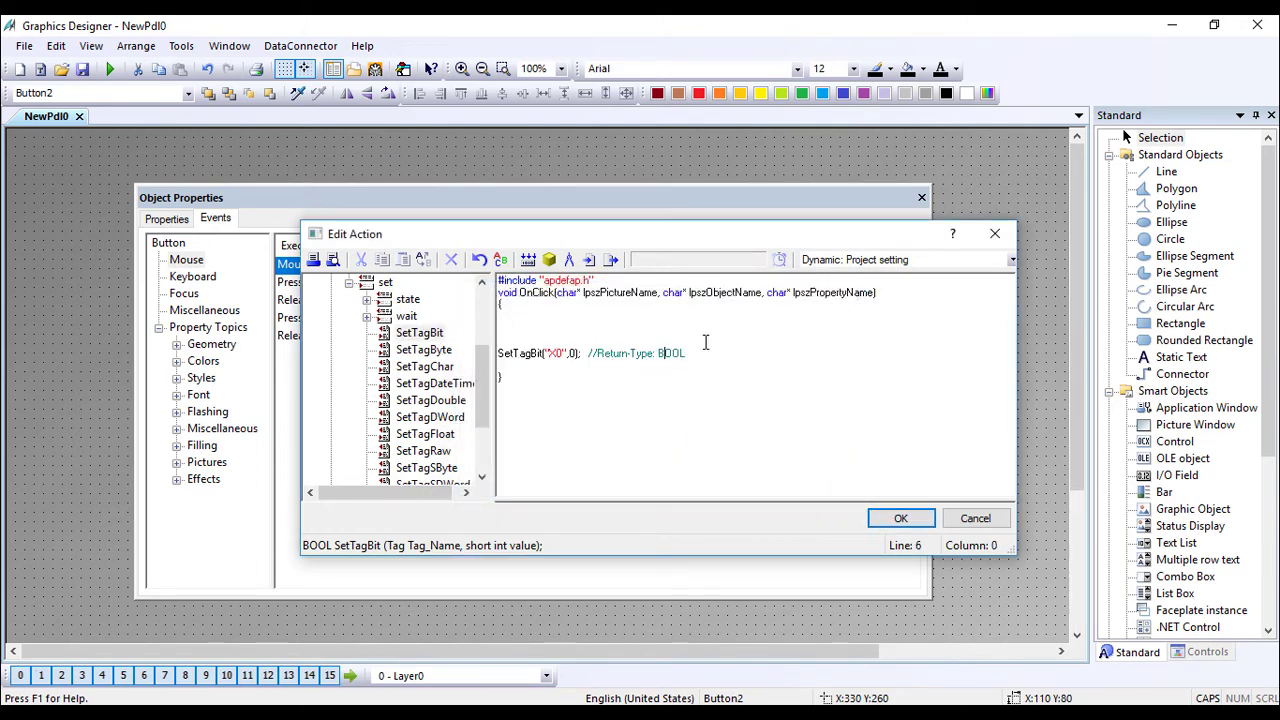
pyautogui.hotkey('shift', 'End')
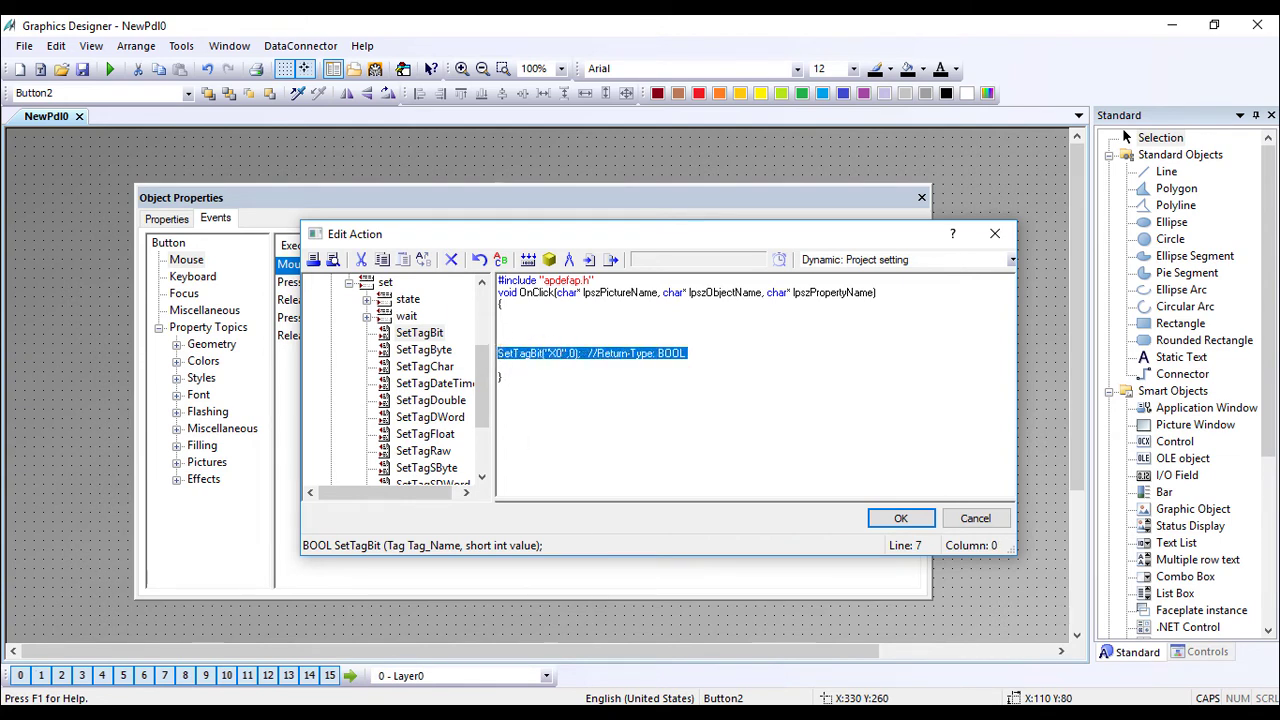
pyautogui.click(560, 374)
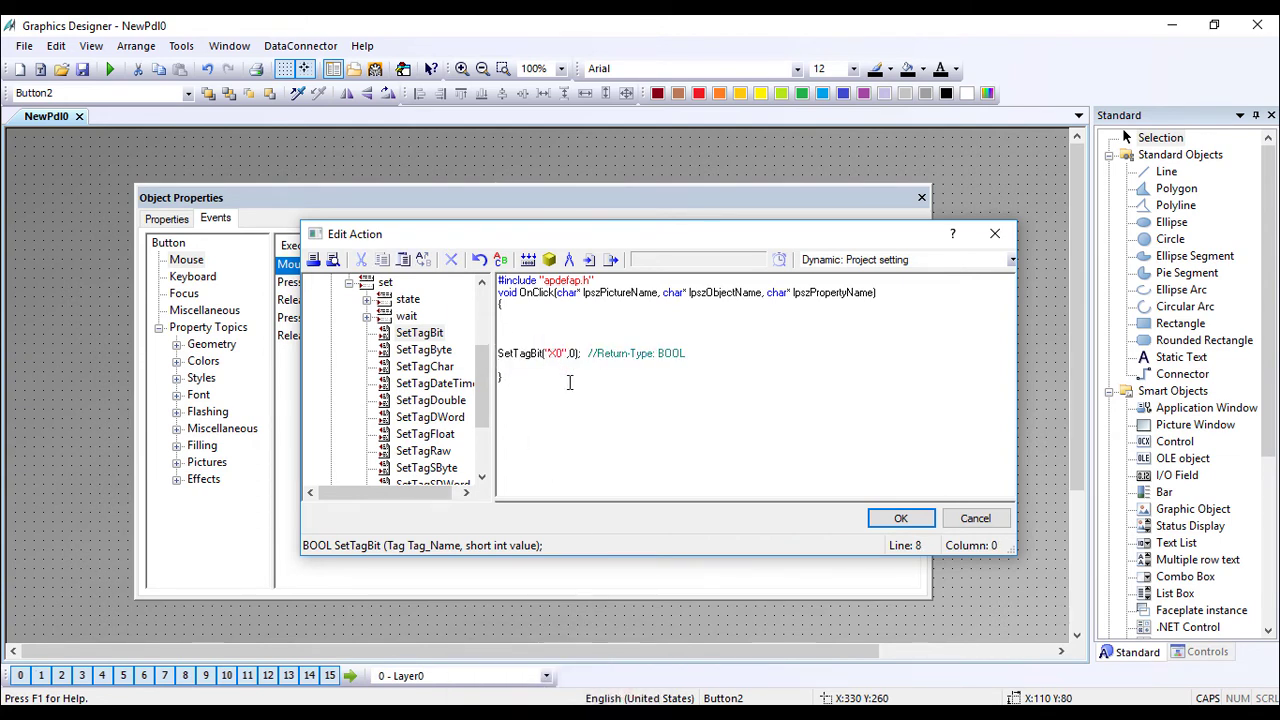
pyautogui.click(510, 366)
pyautogui.hotkey('ctrl', 'v')
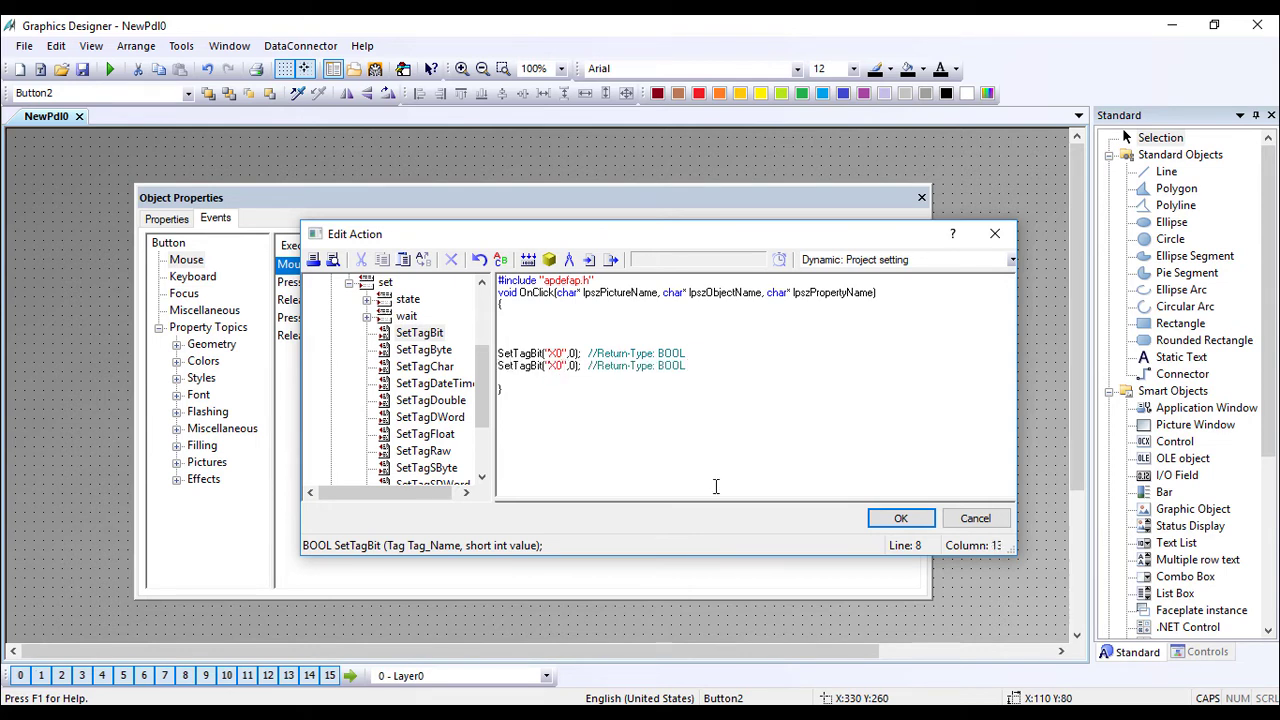
pyautogui.click(890, 521)
pyautogui.click(586, 440)
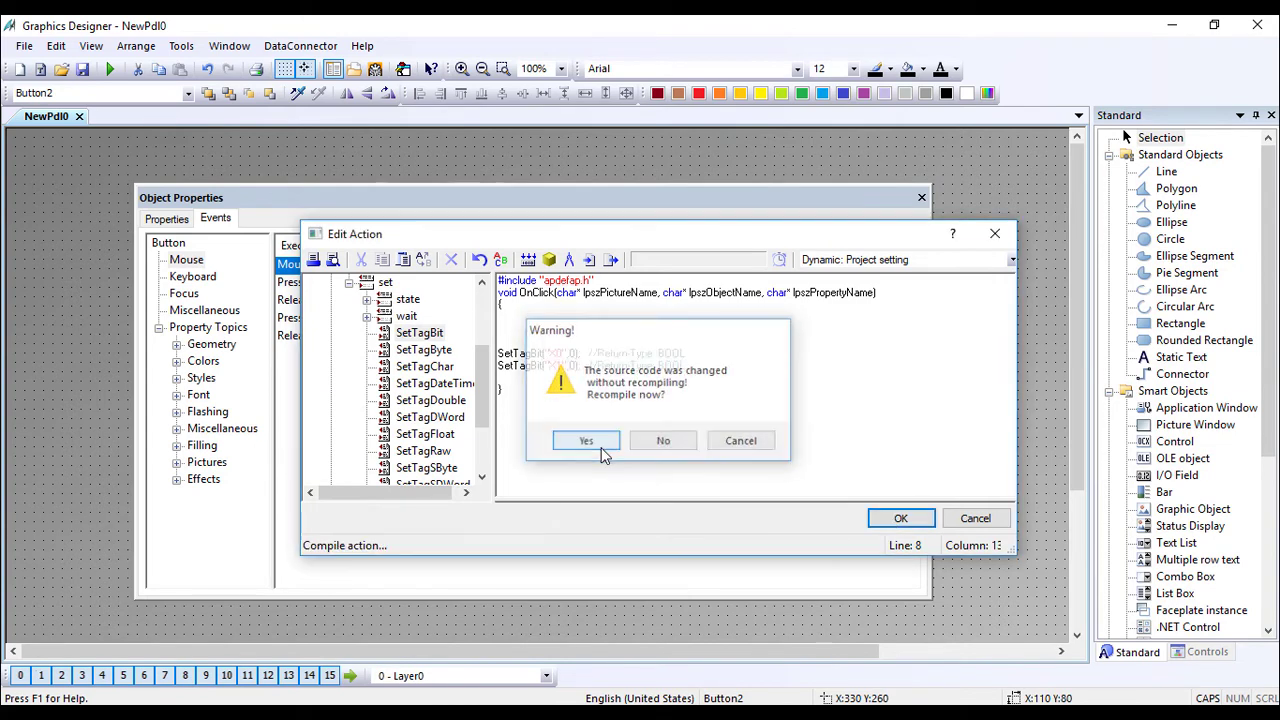
pyautogui.click(922, 197)
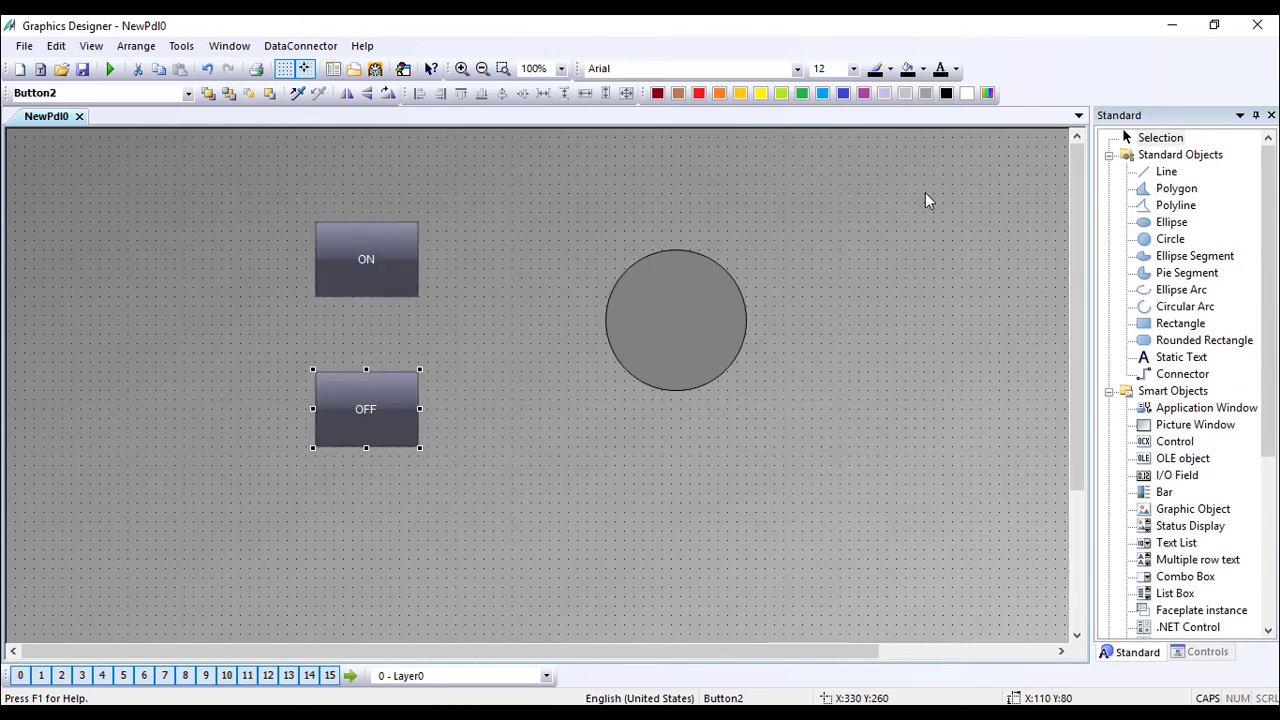
# Reopen the OFF button's Mouse Click C action for editing.
pyautogui.rightClick(400, 246)
pyautogui.click(365, 402)
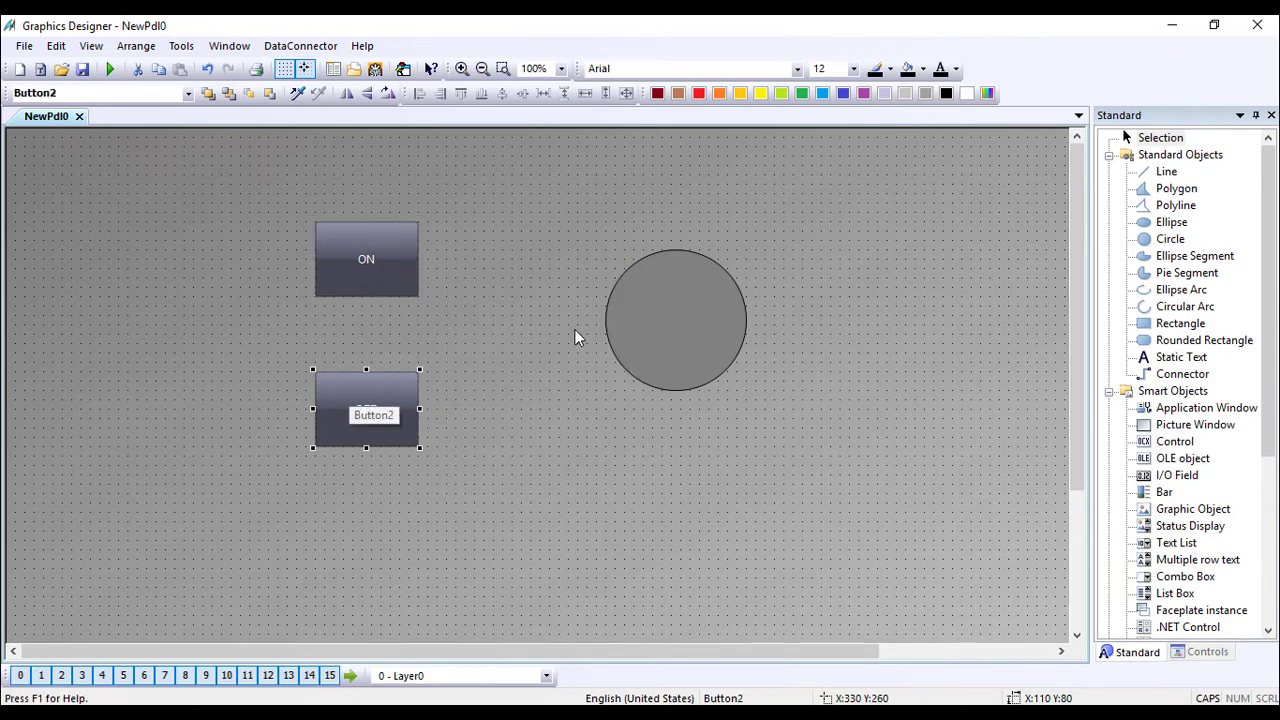
pyautogui.rightClick(408, 404)
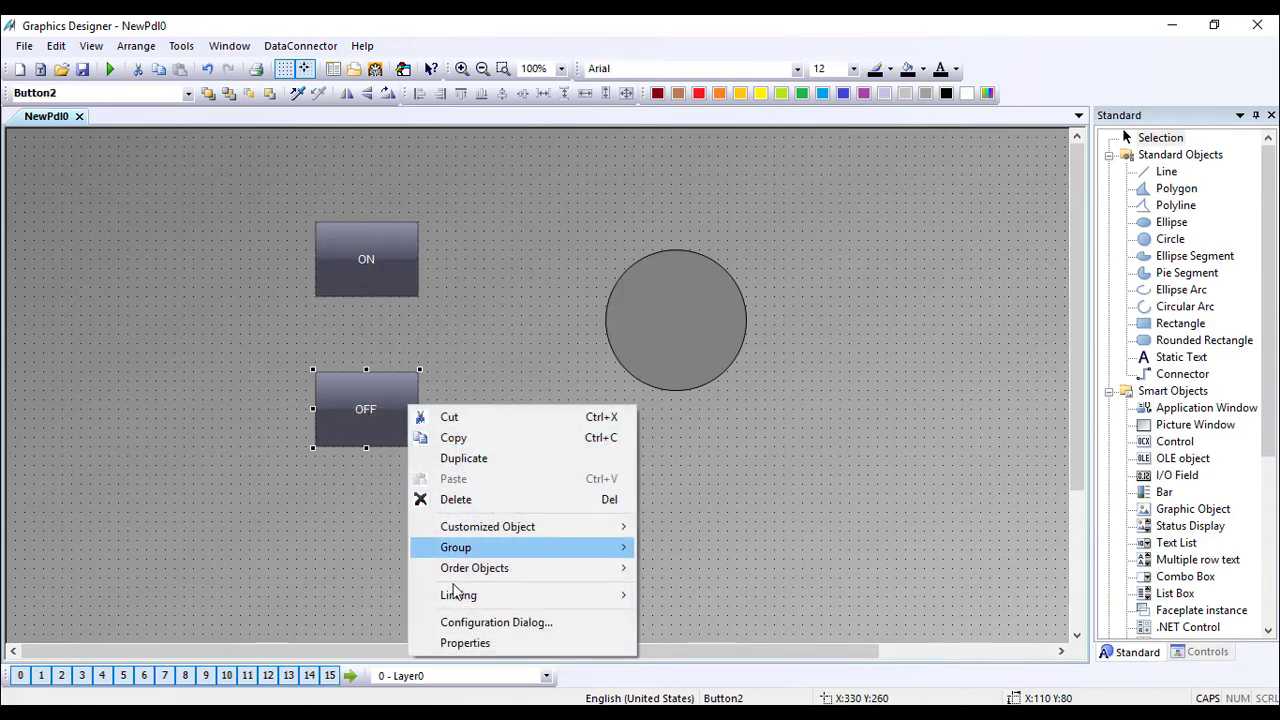
pyautogui.click(460, 644)
pyautogui.rightClick(433, 267)
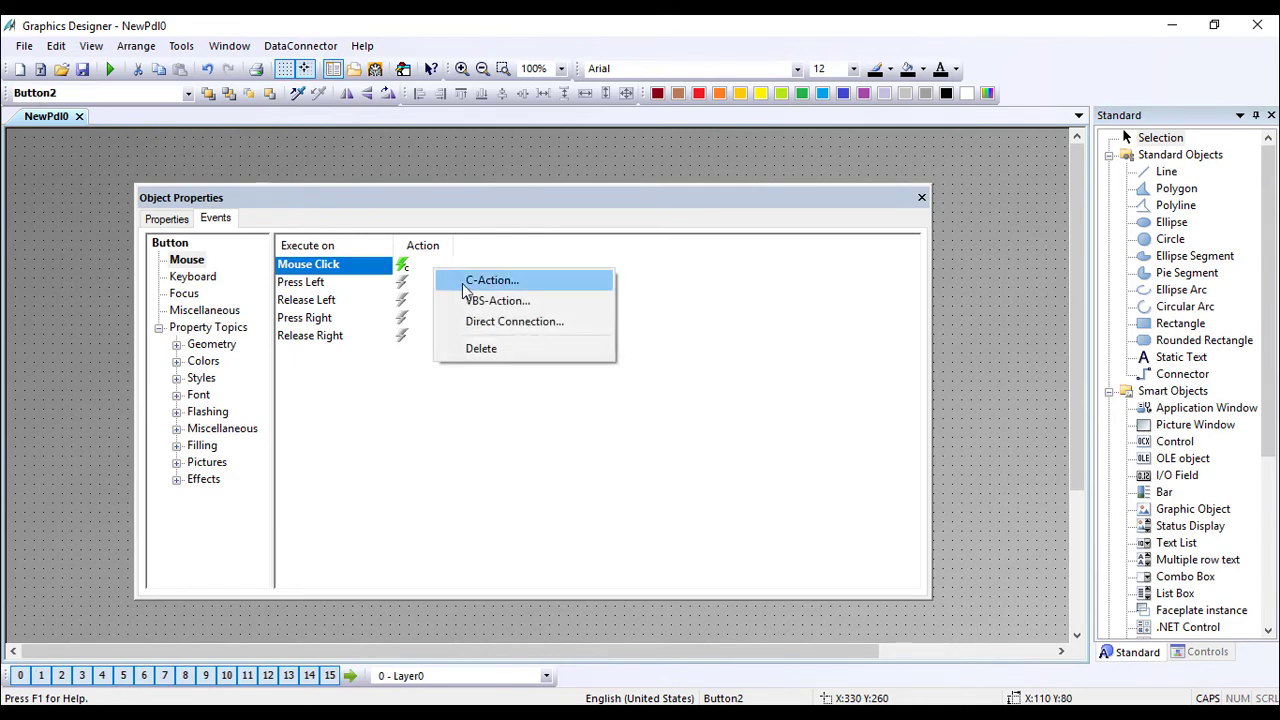
pyautogui.click(479, 282)
# Set the X1 line's value to 1, copy both SetTagBit lines, and recompile the action.
pyautogui.moveTo(690, 368); pyautogui.dragTo(508, 336)
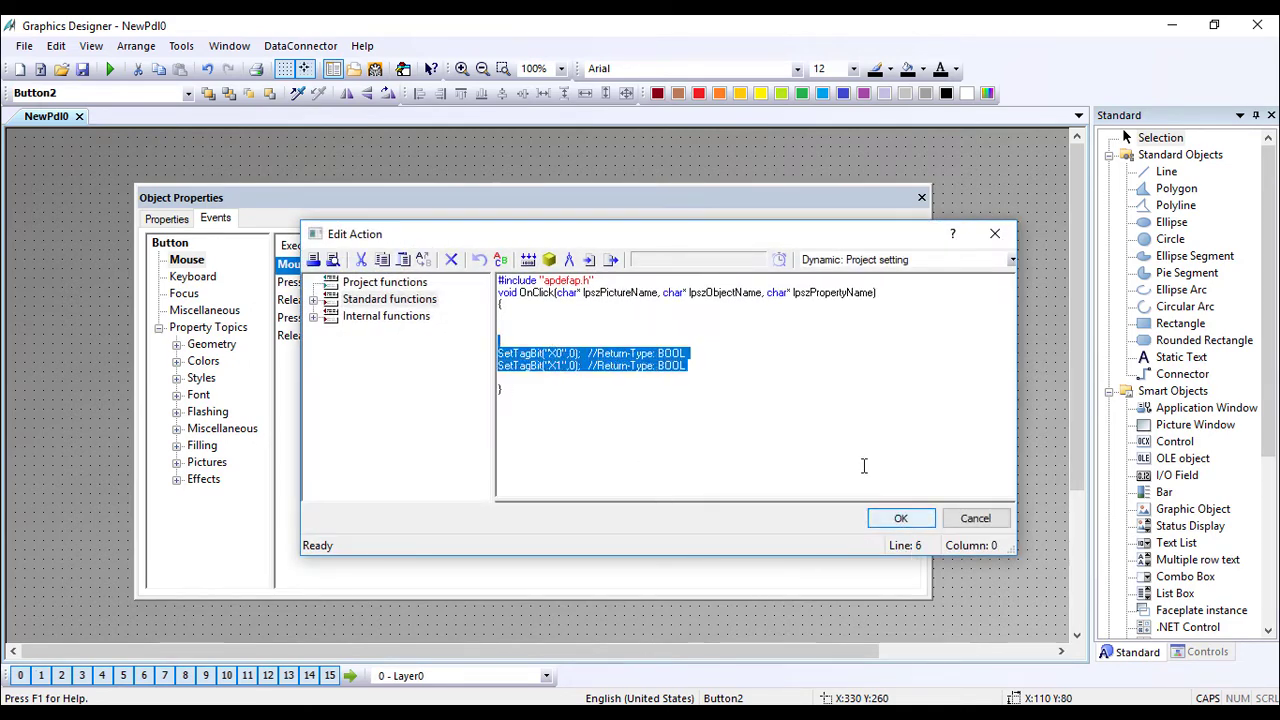
pyautogui.click(572, 366)
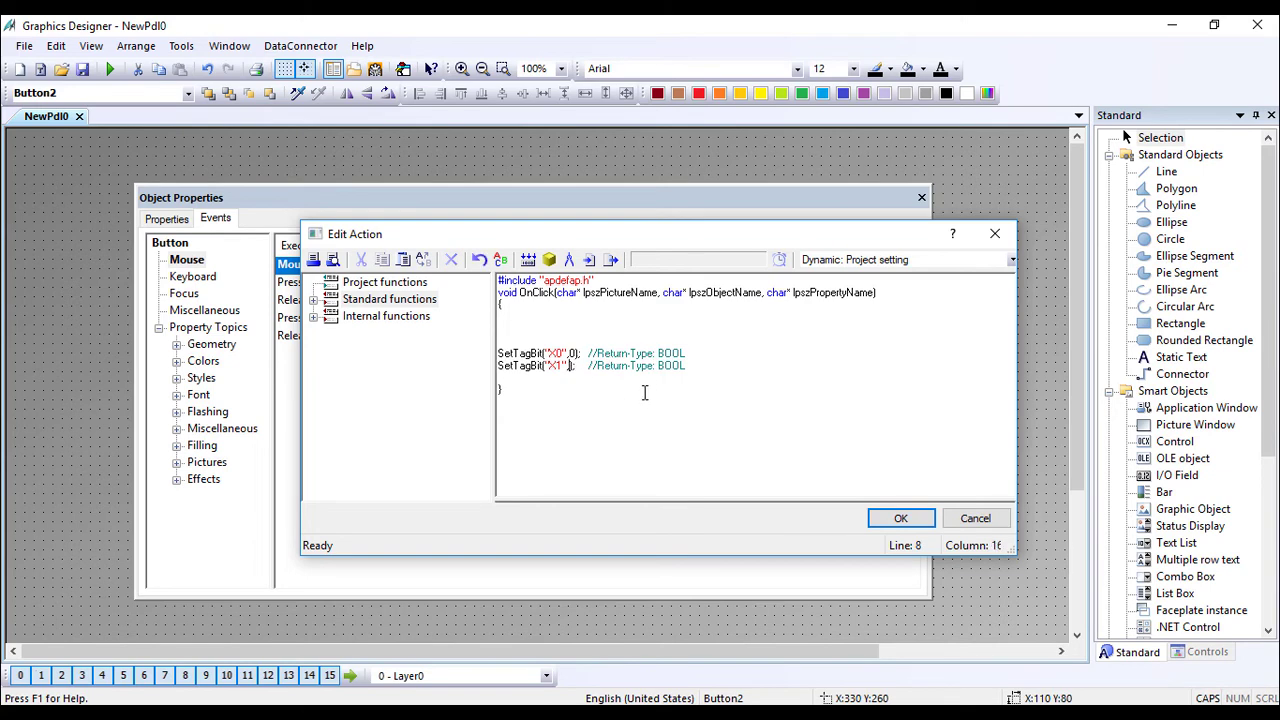
pyautogui.moveTo(701, 370); pyautogui.dragTo(507, 336)
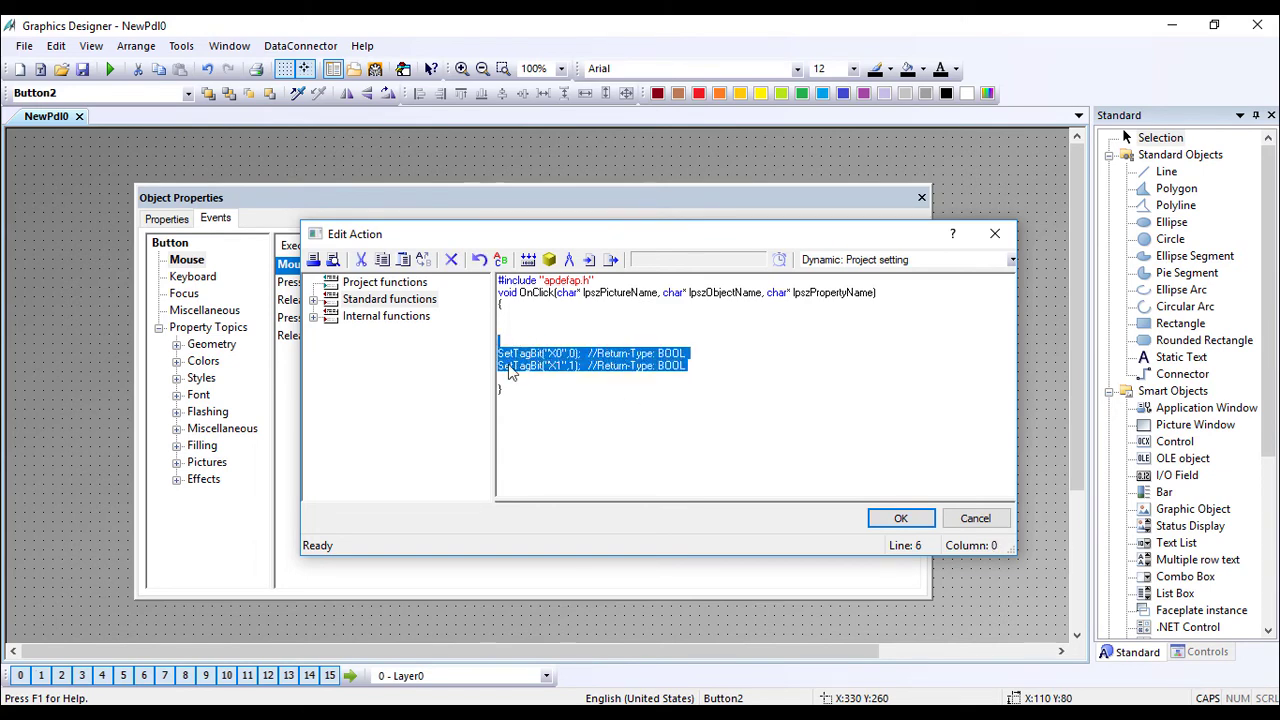
pyautogui.click(900, 518)
pyautogui.click(586, 442)
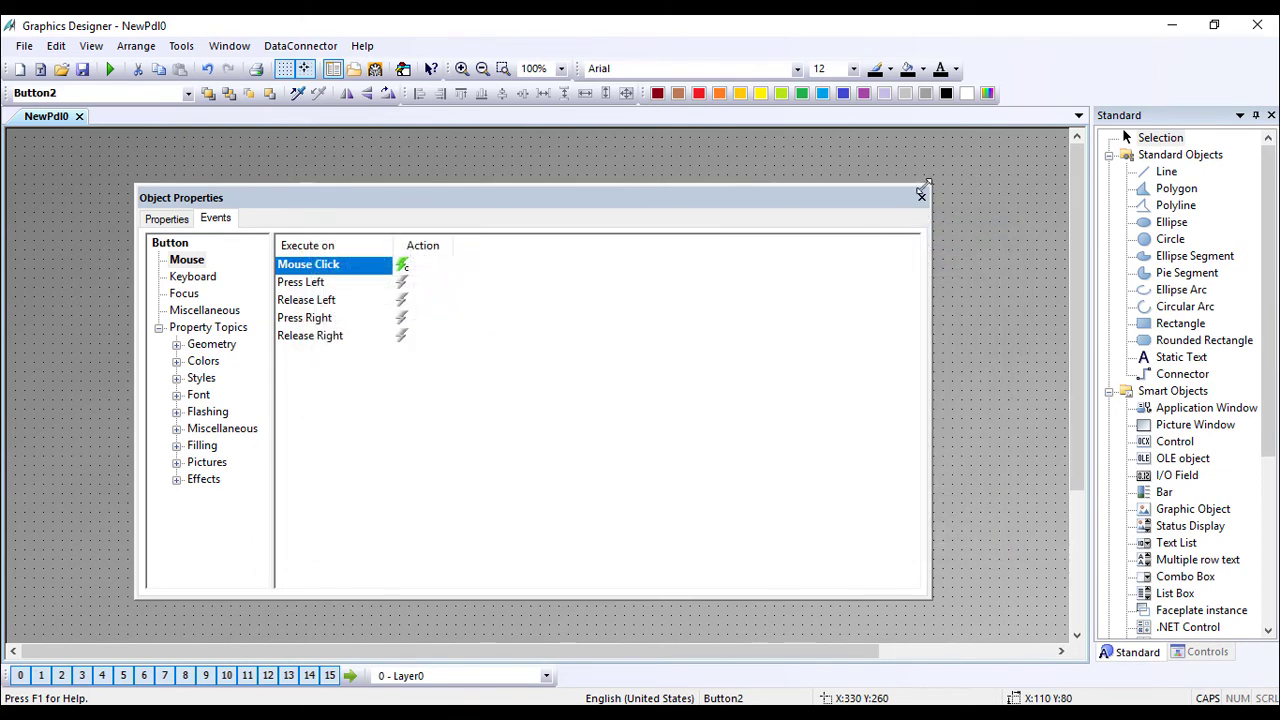
pyautogui.click(921, 201)
# Open a C action for the ON button's Mouse Click event.
pyautogui.click(396, 247)
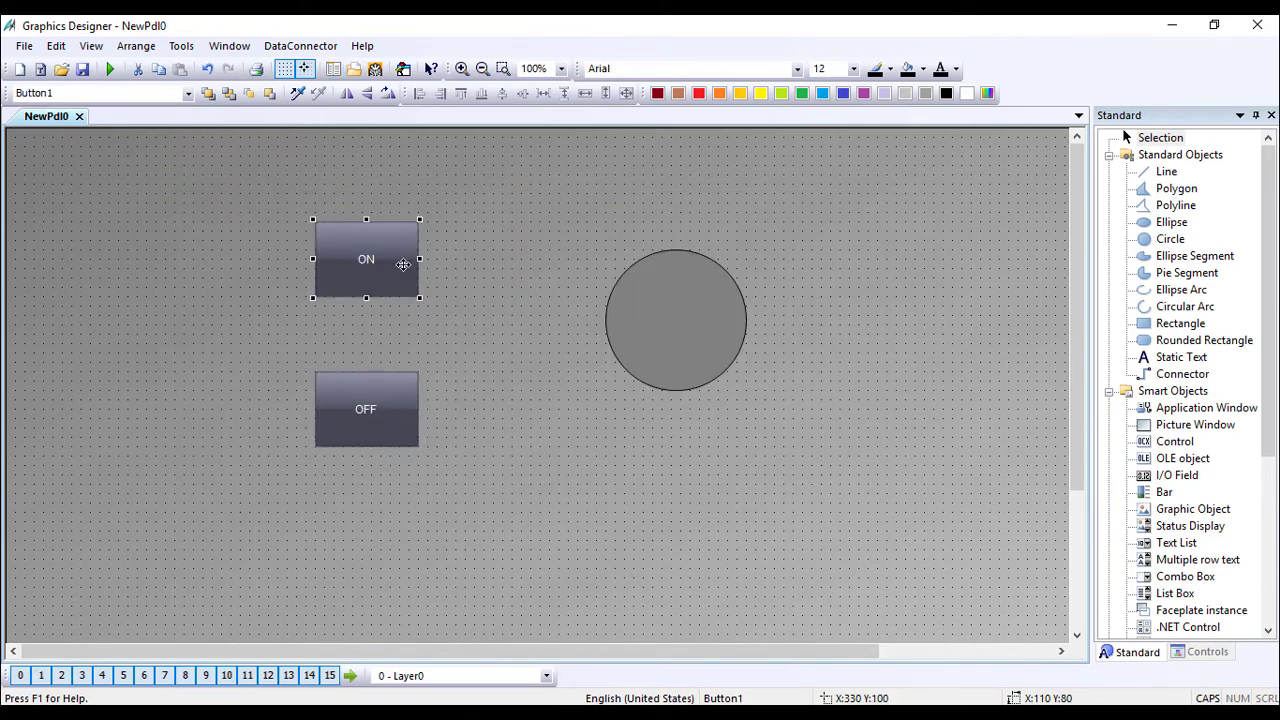
pyautogui.rightClick(399, 249)
pyautogui.click(530, 491)
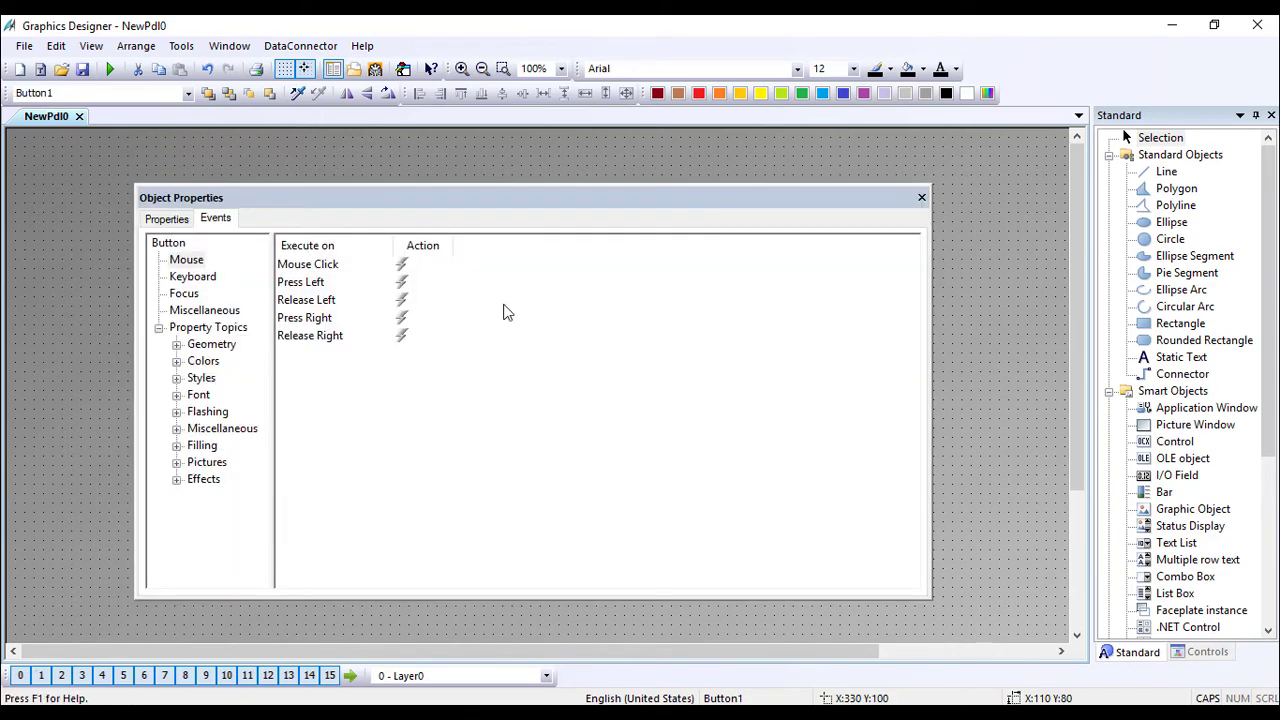
pyautogui.rightClick(425, 268)
pyautogui.click(474, 274)
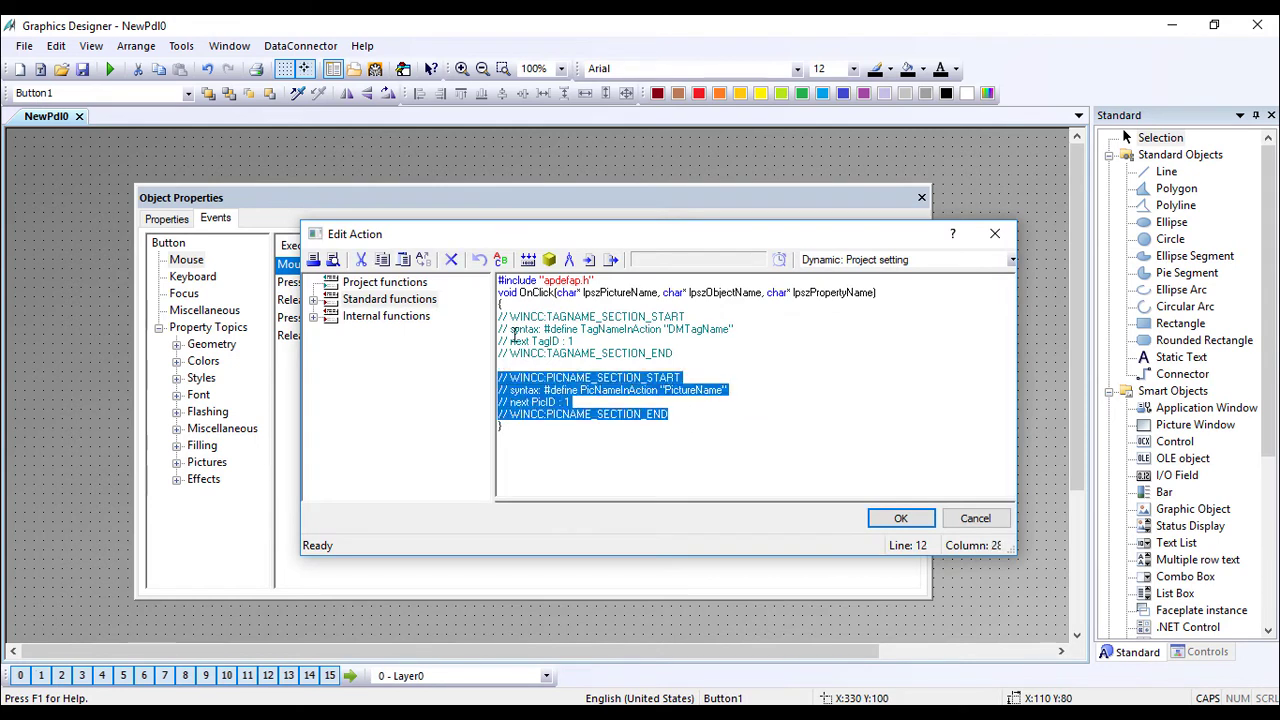
# Paste the SetTagBit lines with X0 set to 1 and X1 to 0, and recompile.
pyautogui.moveTo(513, 333); pyautogui.dragTo(498, 316)
pyautogui.write('SetTagBit("X0",0);  //Return-Type: BOOL SetTagBit("X1",1);  //Return-Type: BOOL')
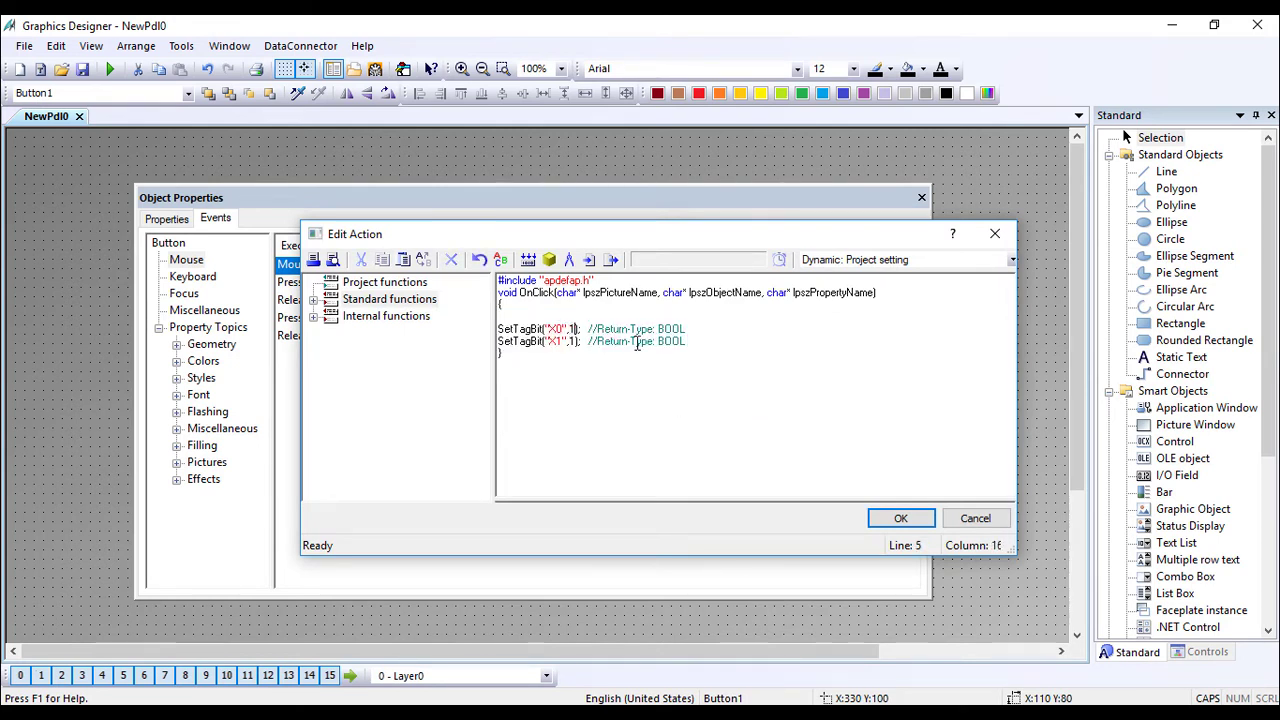
pyautogui.write(',0')
pyautogui.click(869, 516)
pyautogui.click(612, 444)
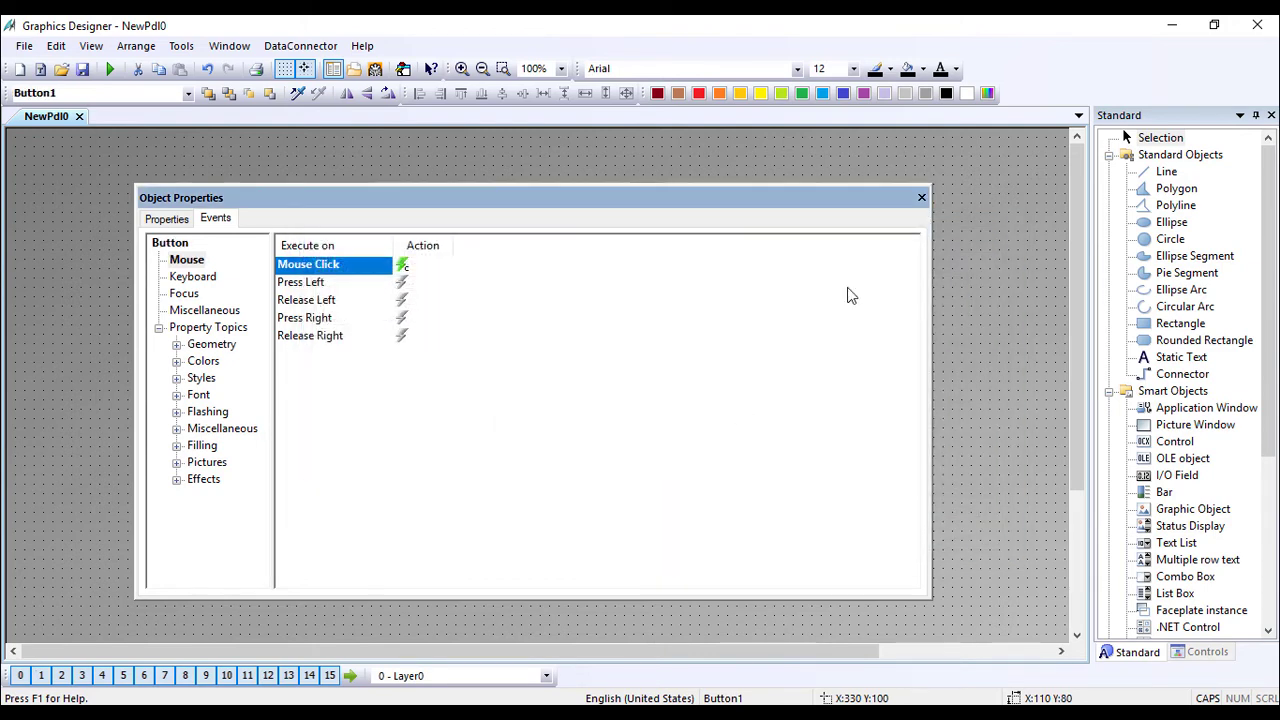
pyautogui.click(921, 197)
# Activate runtime, saving the picture as NewPdl0.PDL.
pyautogui.click(440, 147)
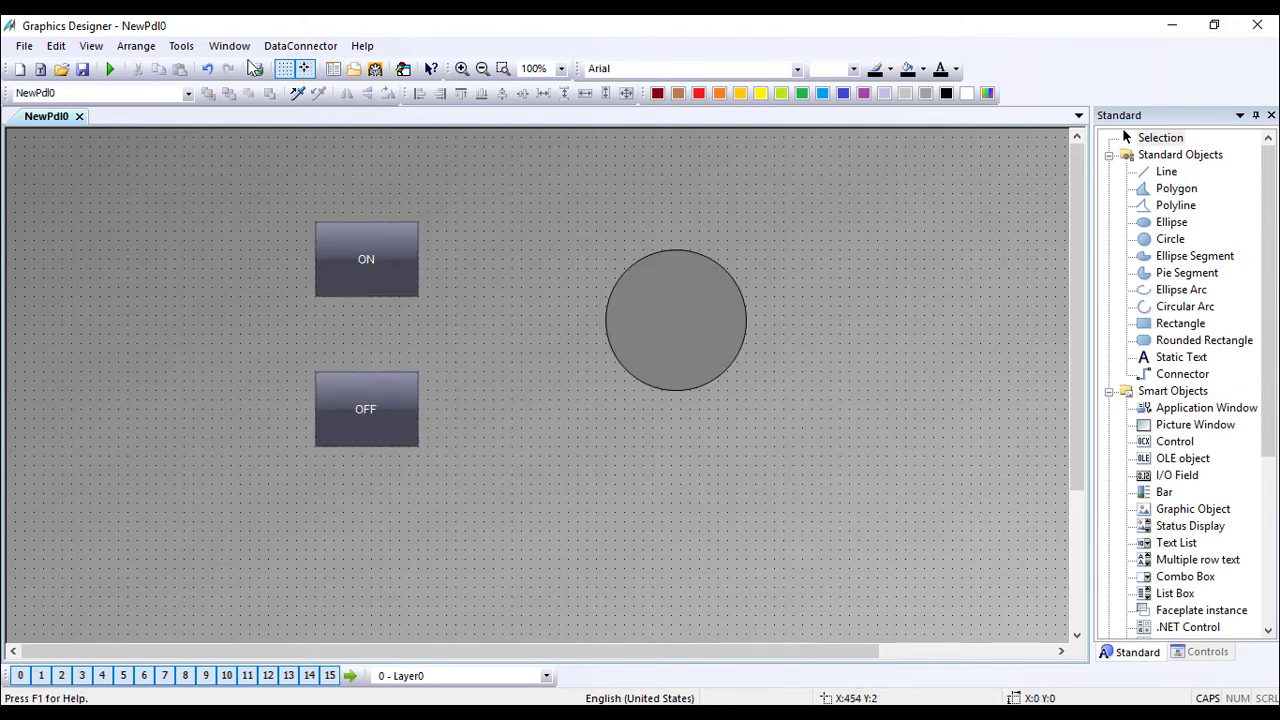
pyautogui.click(111, 69)
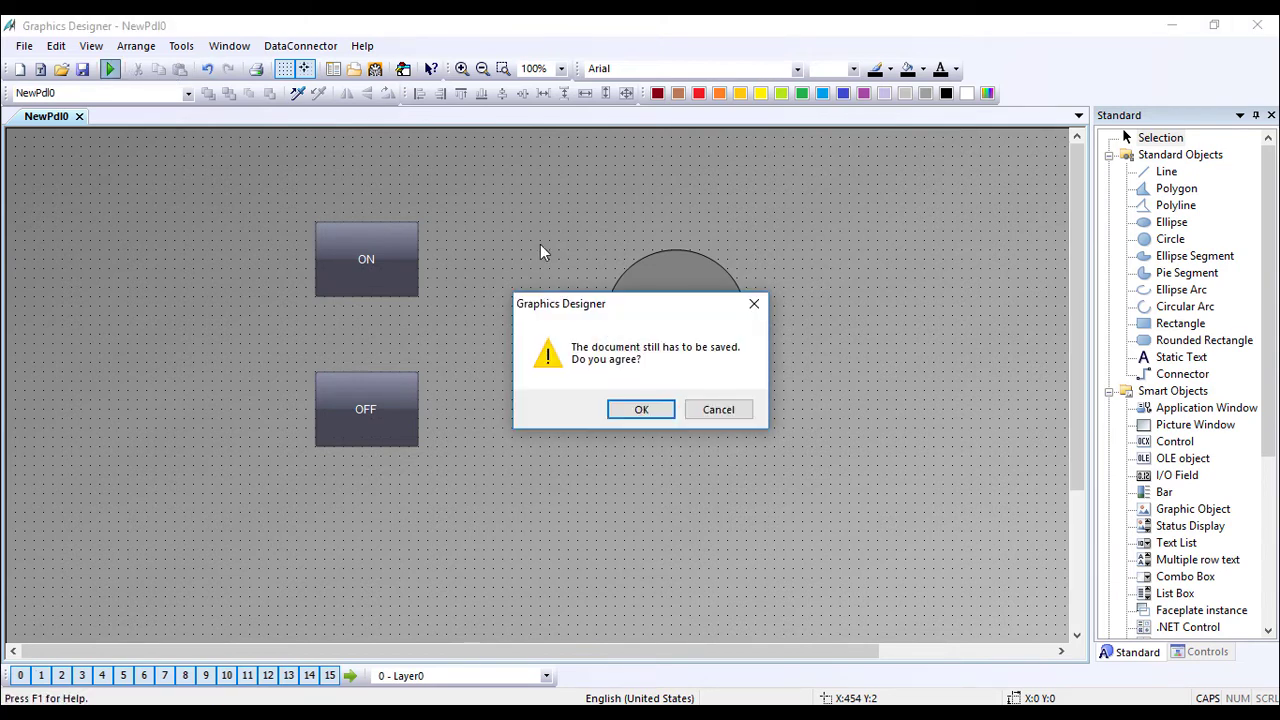
pyautogui.click(630, 413)
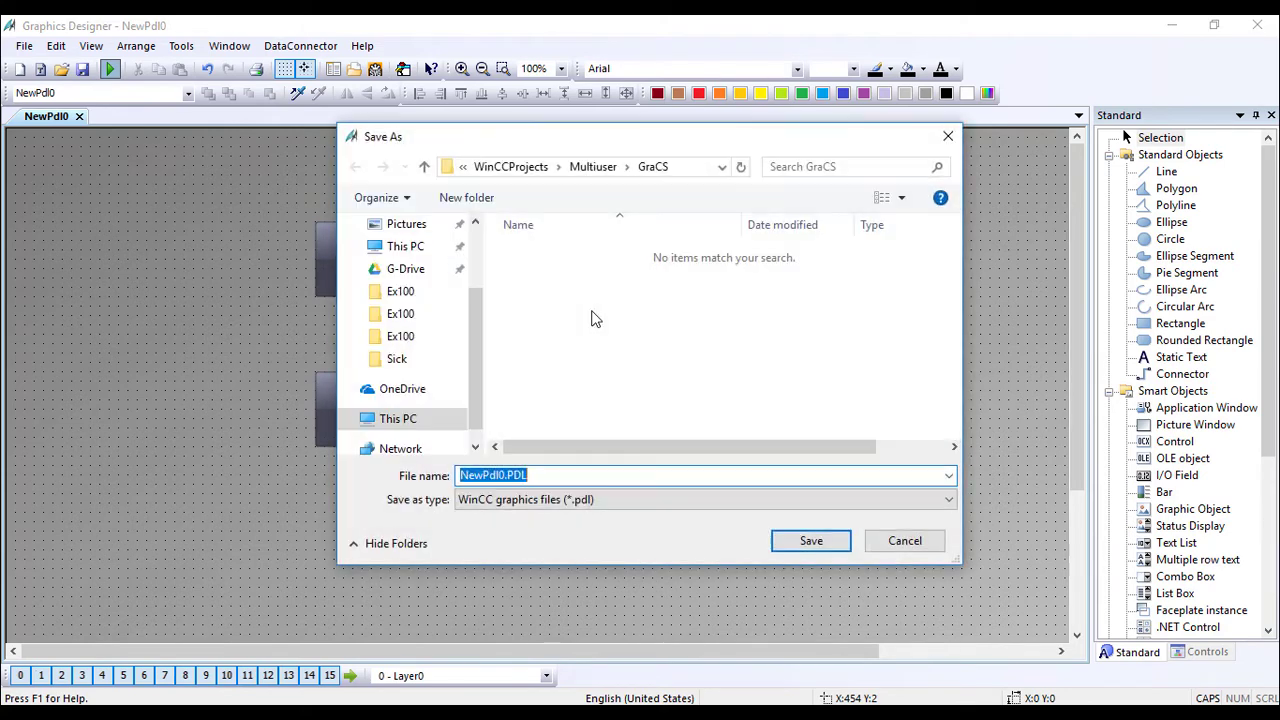
pyautogui.click(809, 540)
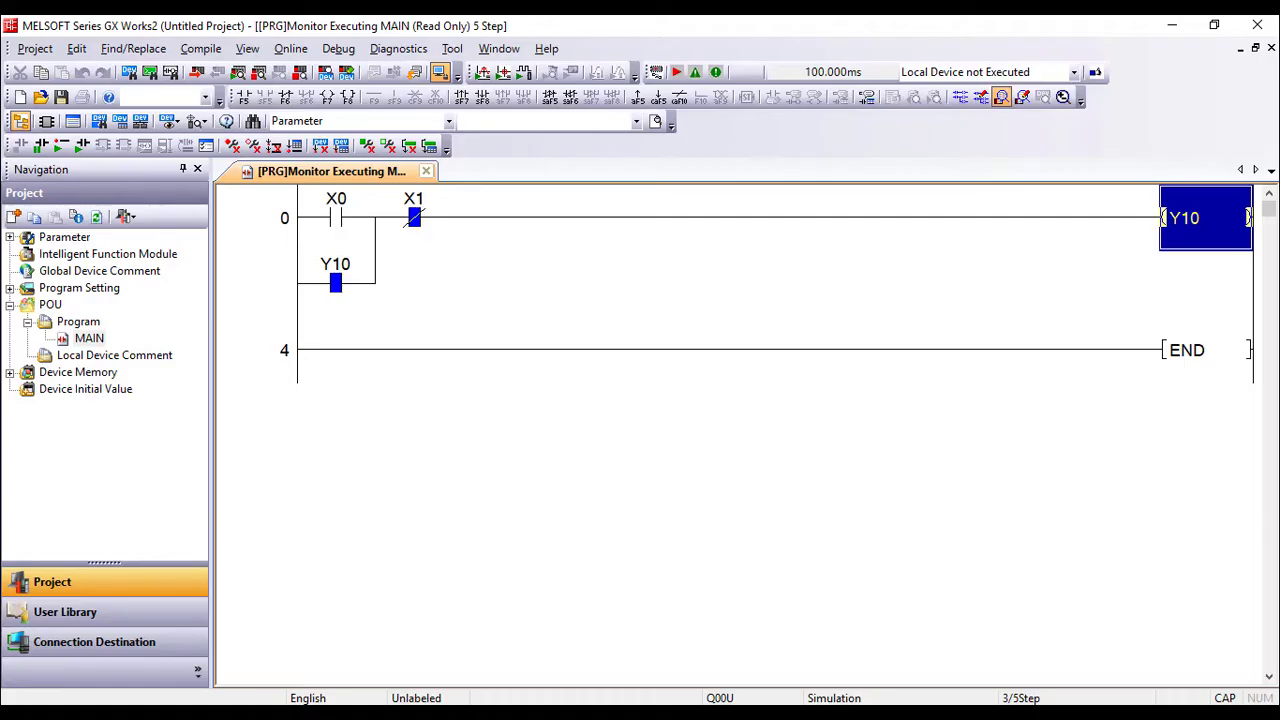
# Restore the GX Works2 window and drag it aside to reveal WinCC Runtime.
pyautogui.moveTo(720, 22); pyautogui.dragTo(808, 50)
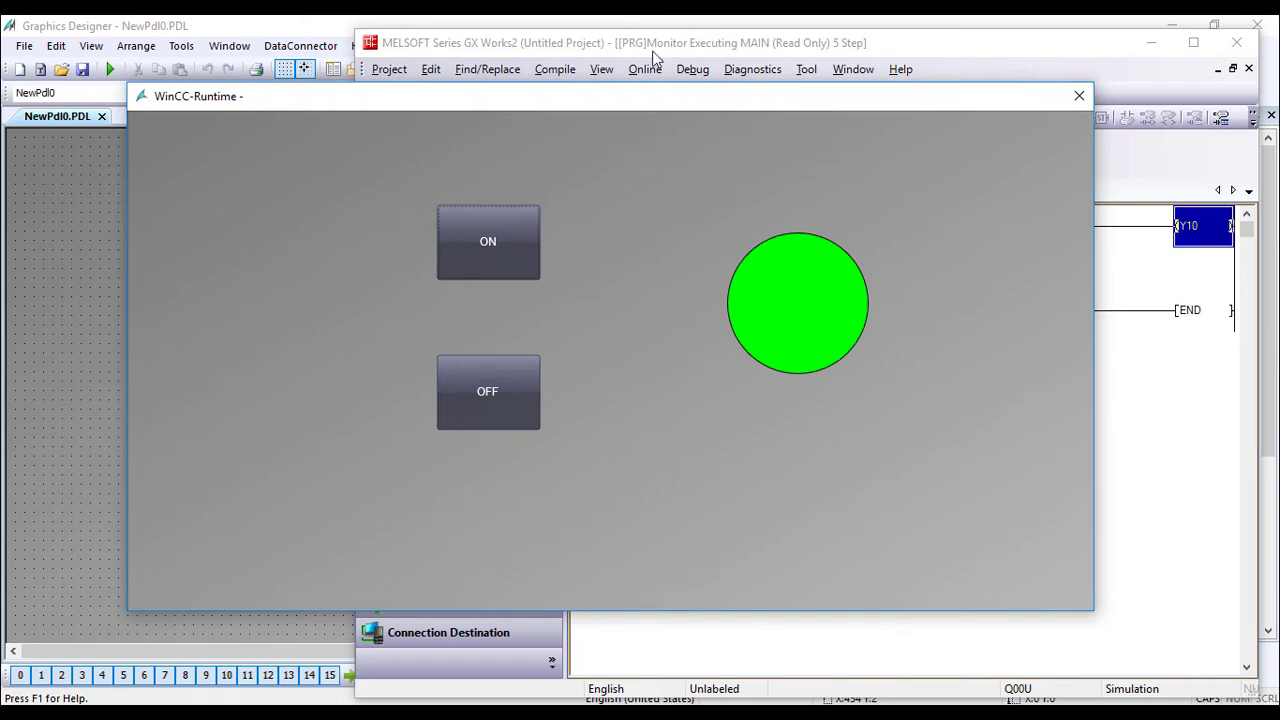
# Alternate ON and OFF in runtime while watching Y10 in the ladder, then close runtime.
pyautogui.moveTo(665, 100); pyautogui.dragTo(790, 362)
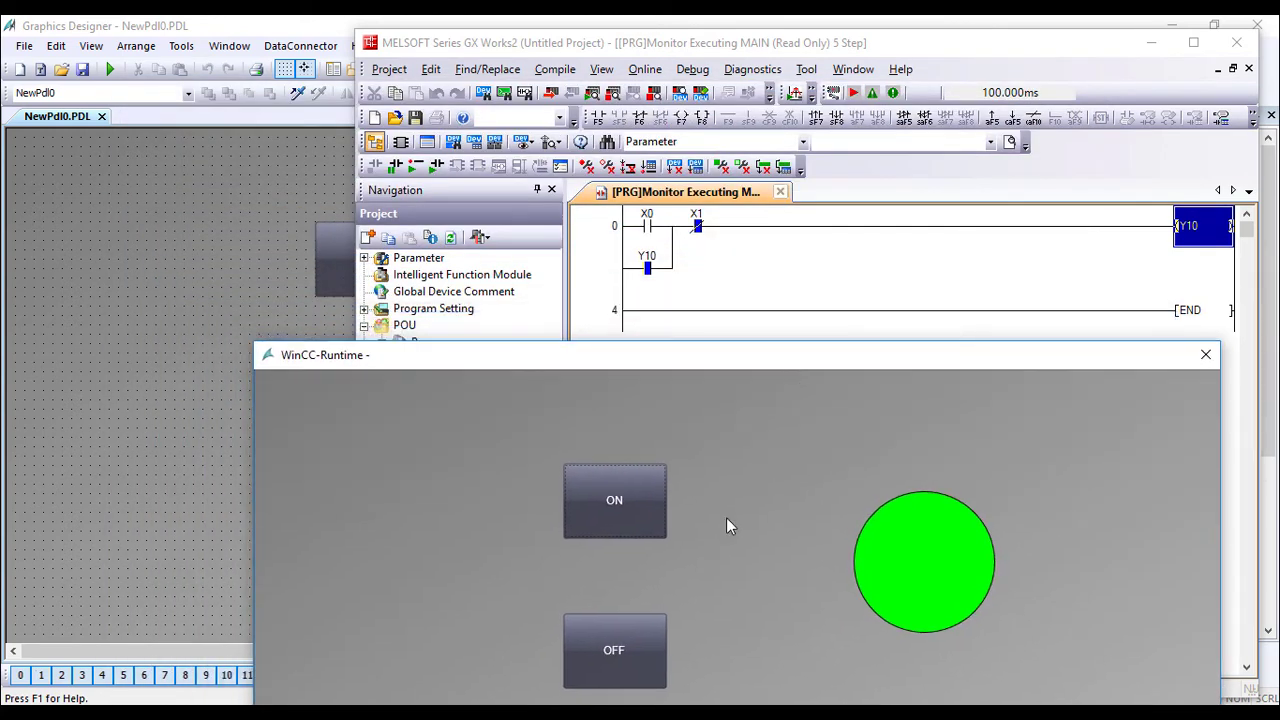
pyautogui.click(636, 648)
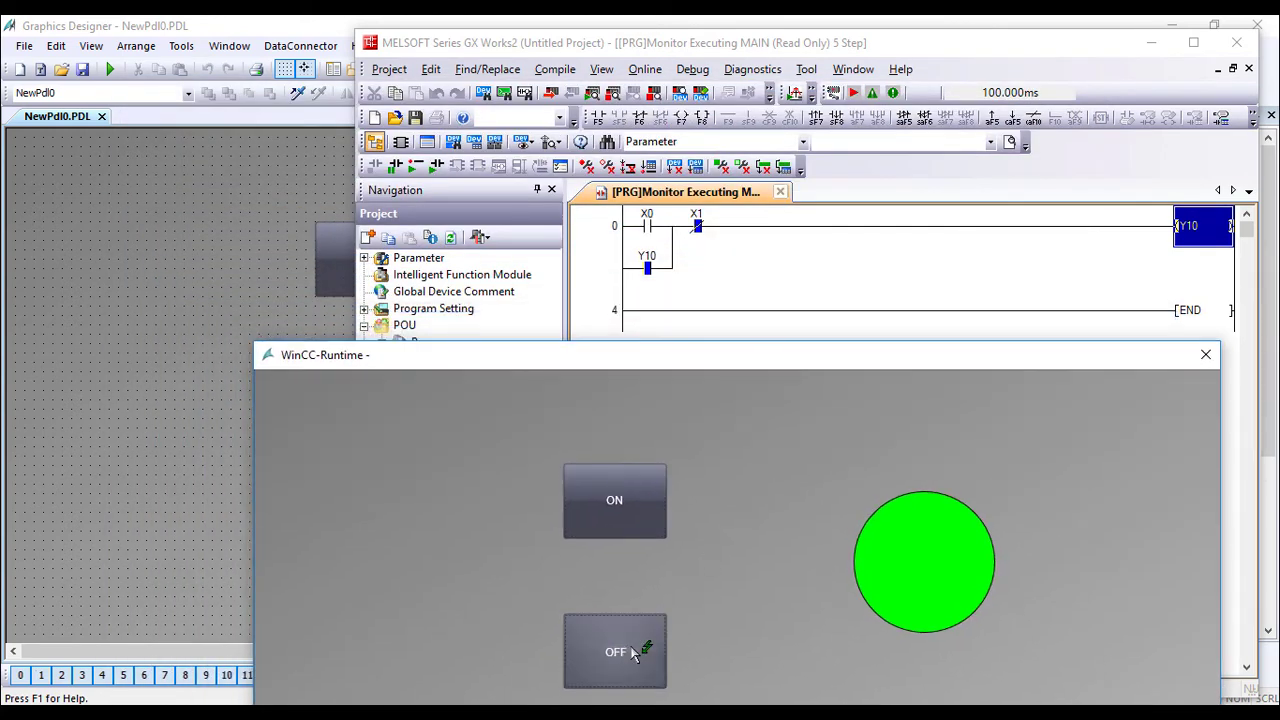
pyautogui.click(622, 515)
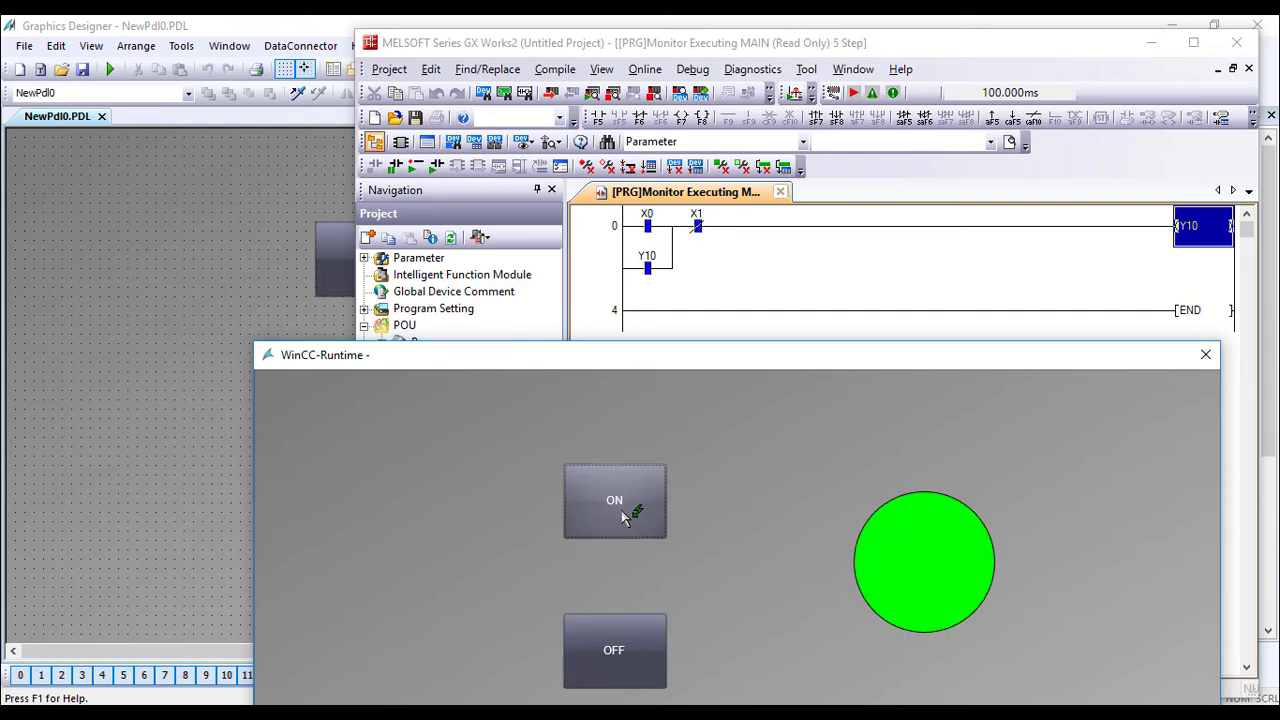
pyautogui.click(622, 665)
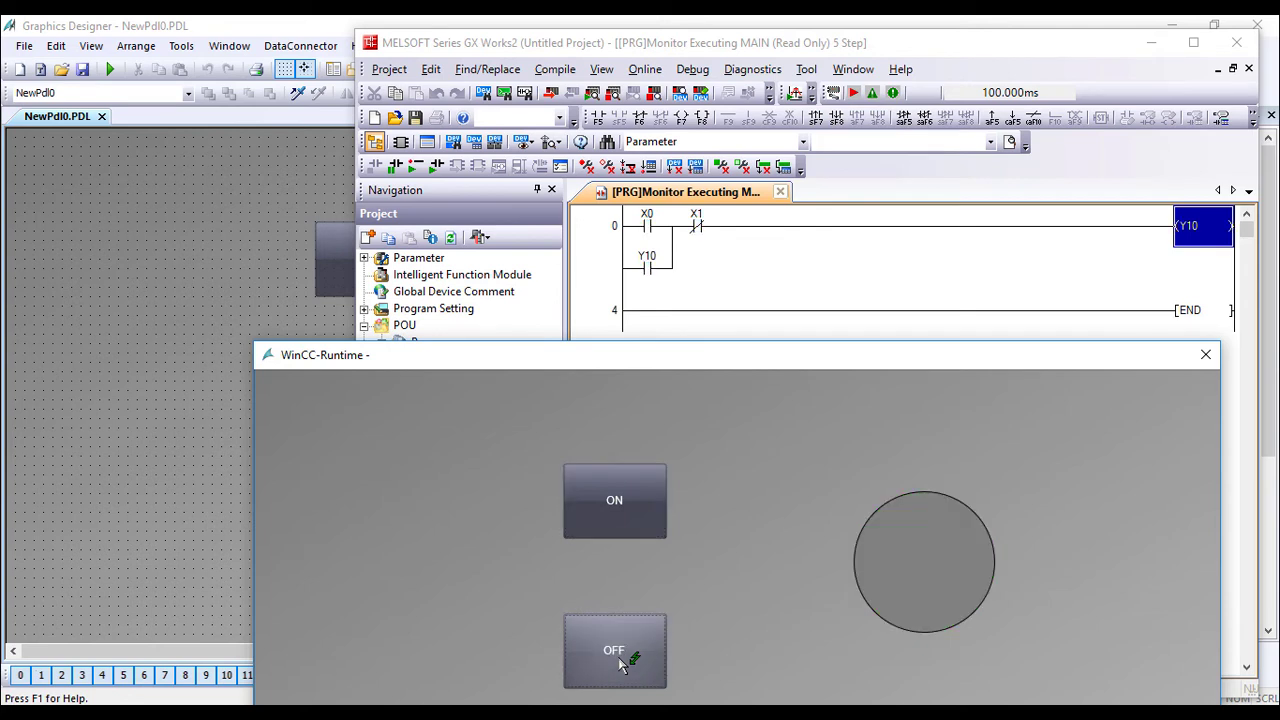
pyautogui.click(647, 498)
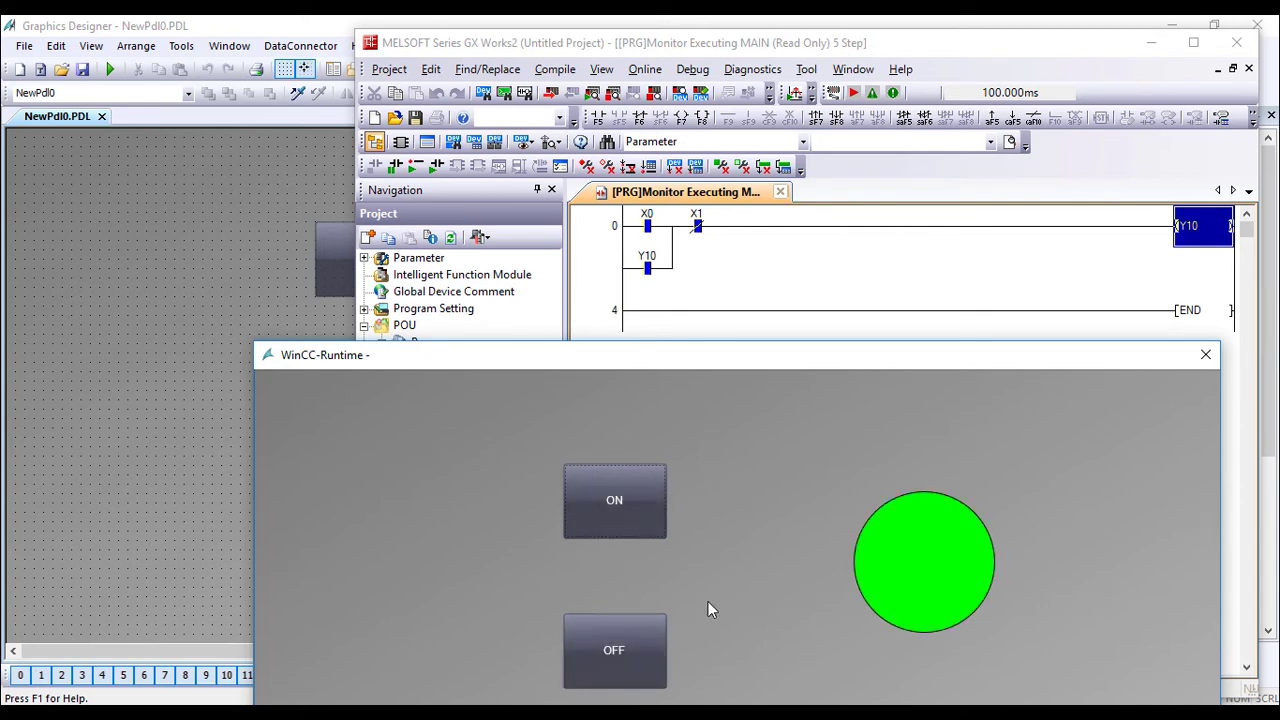
pyautogui.click(637, 666)
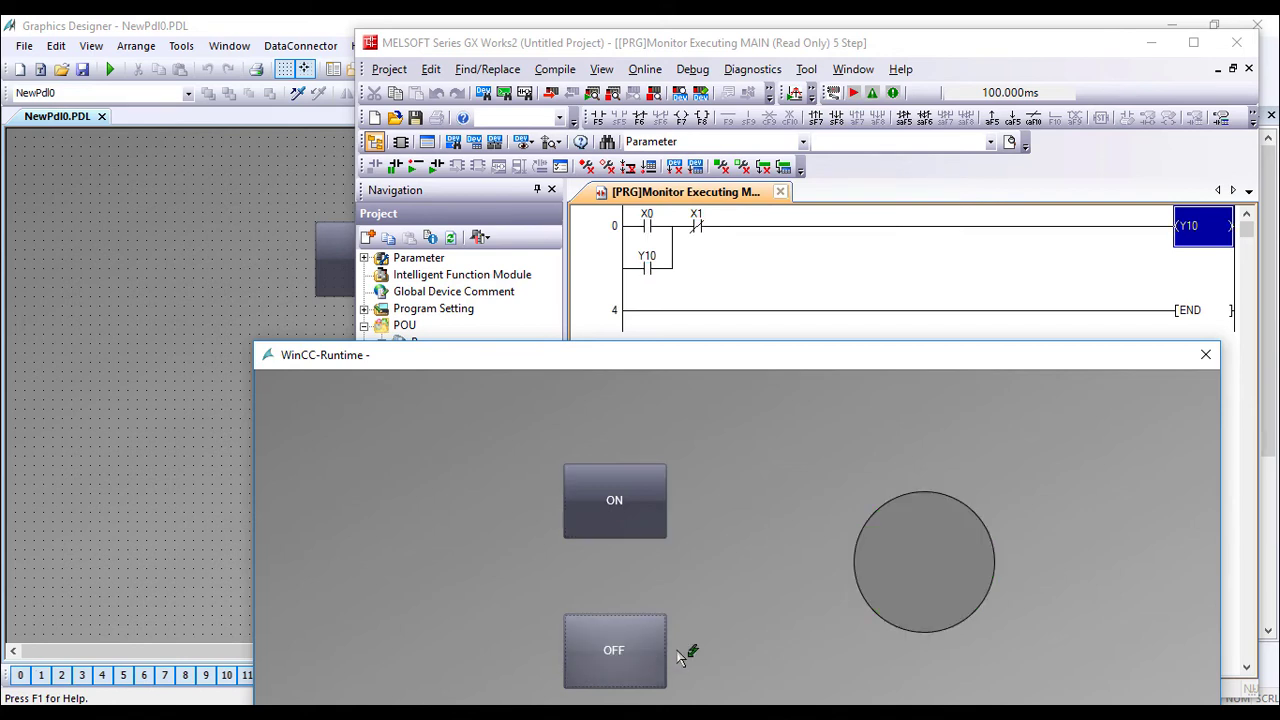
pyautogui.click(1205, 355)
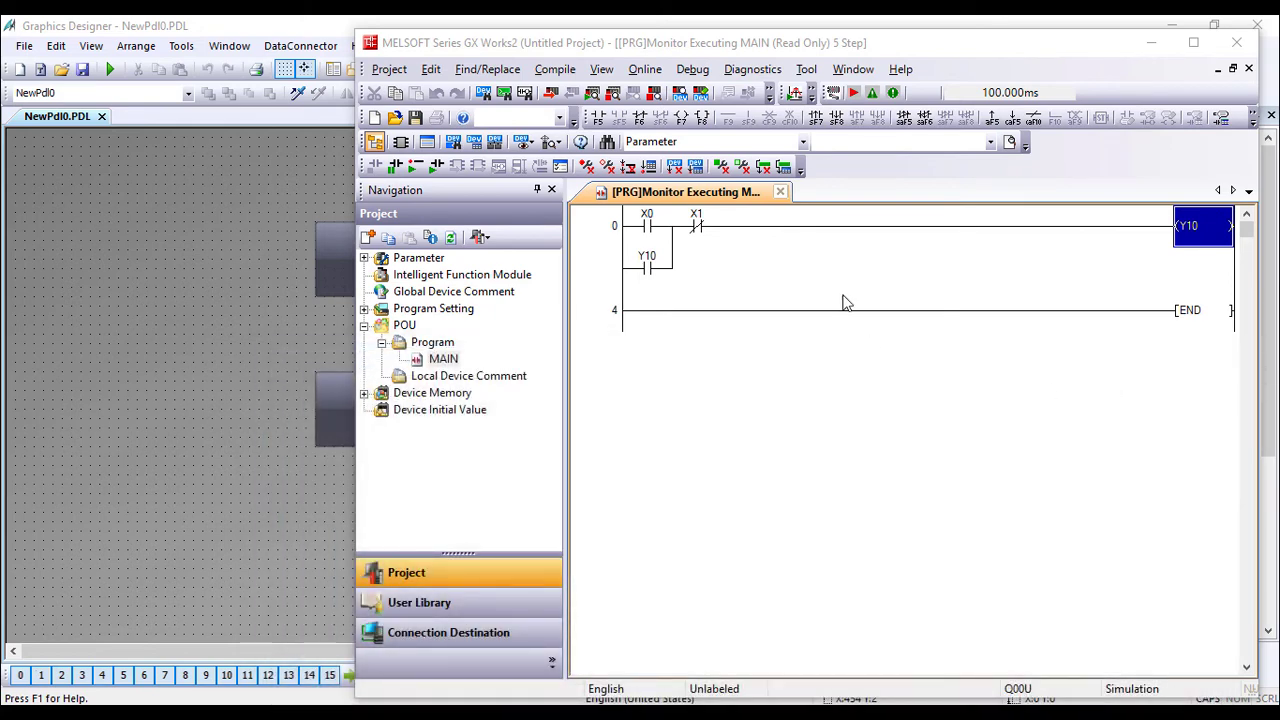
pyautogui.click(872, 45)
# Minimize GX Works2 and Graphics Designer to show the project's Computer list.
pyautogui.click(1155, 43)
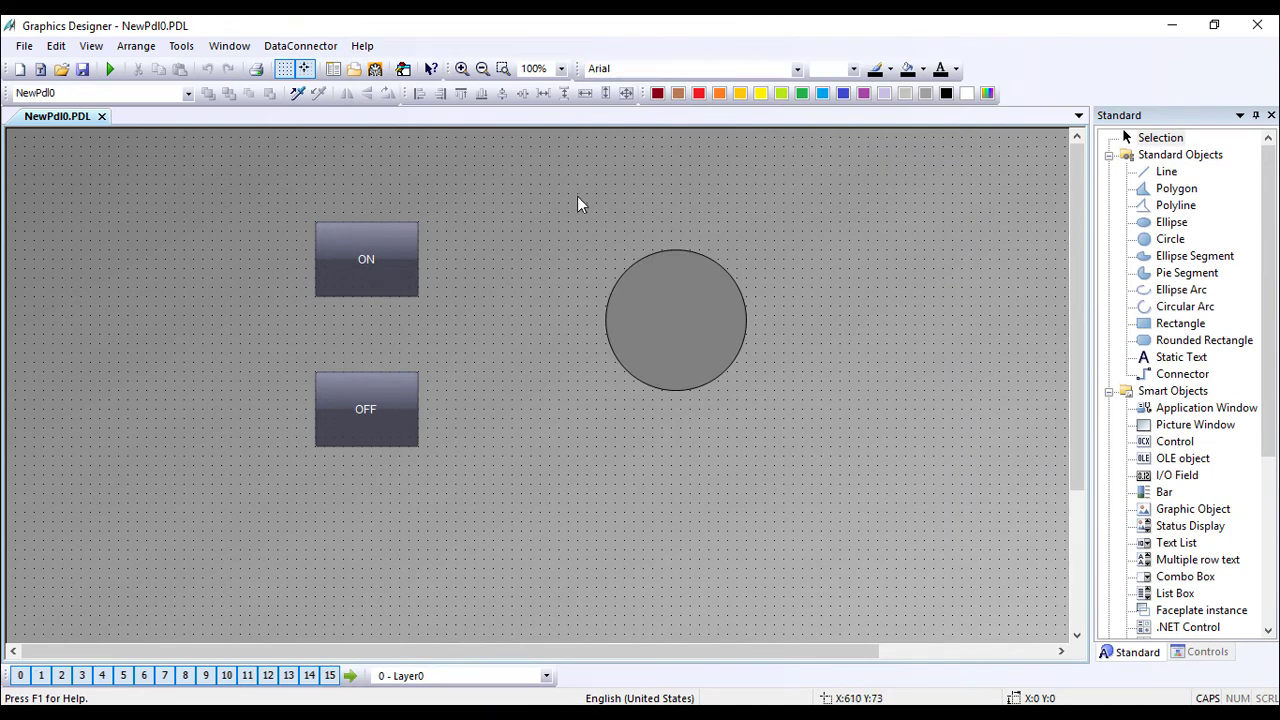
pyautogui.click(1176, 28)
pyautogui.click(479, 260)
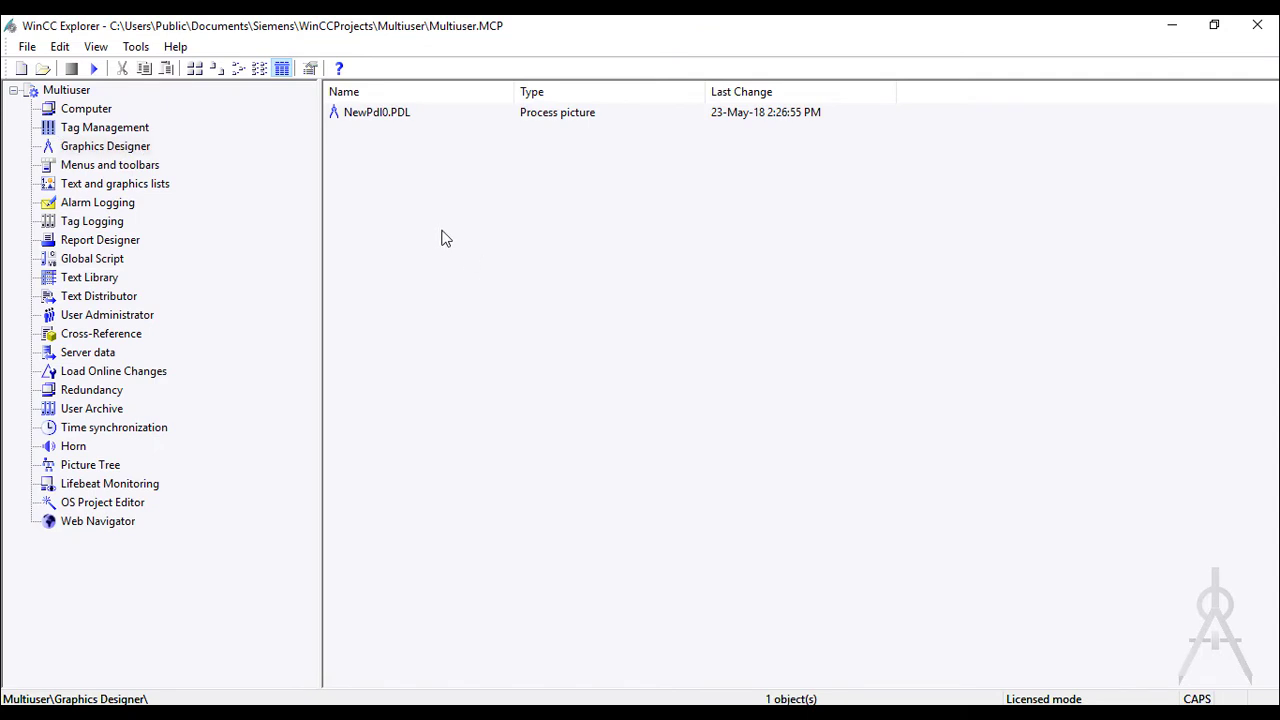
pyautogui.click(105, 110)
pyautogui.rightClick(103, 114)
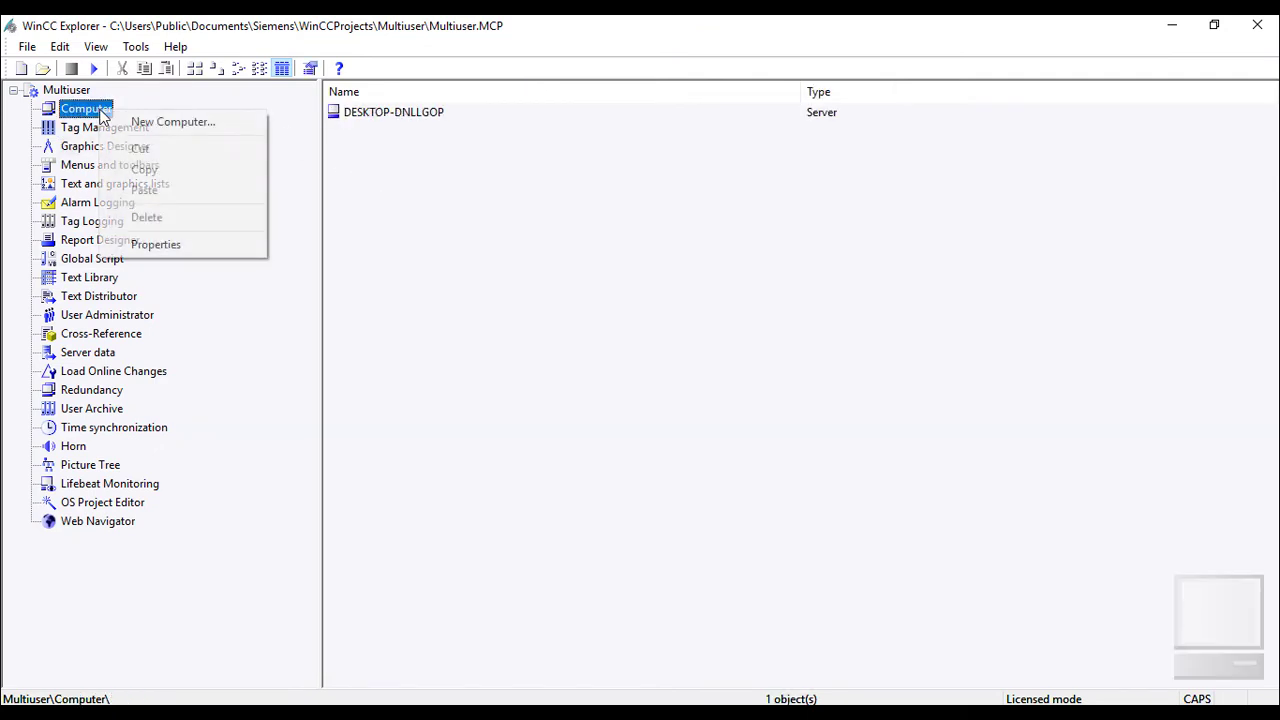
# Start a new computer entry, then abandon it at the startup-settings warning.
pyautogui.click(172, 122)
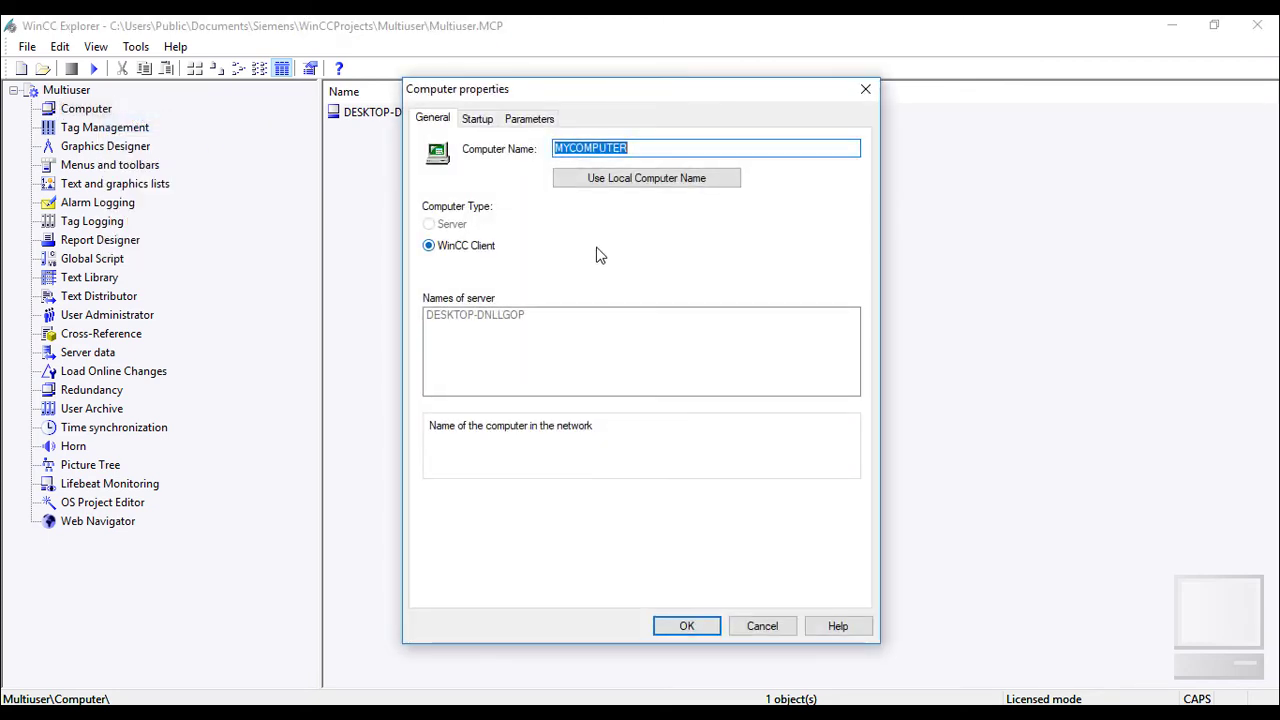
pyautogui.write('DESKTOP-9MKLN9E')
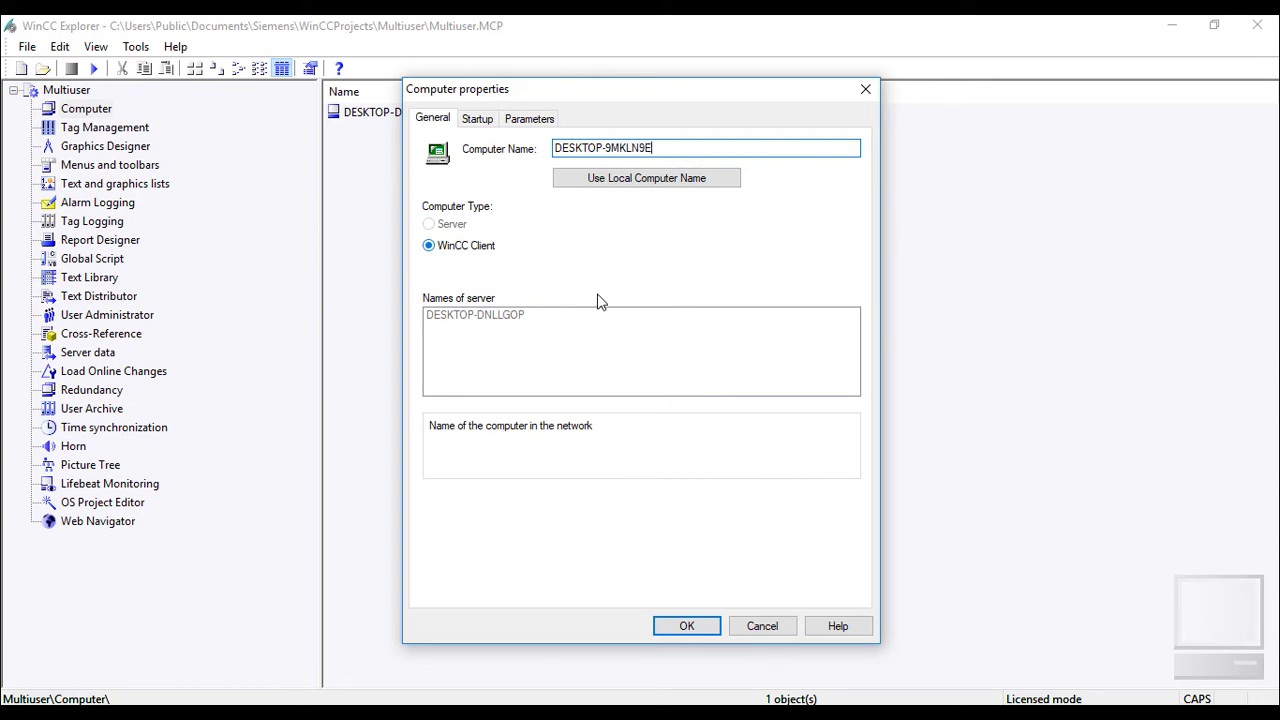
pyautogui.click(484, 120)
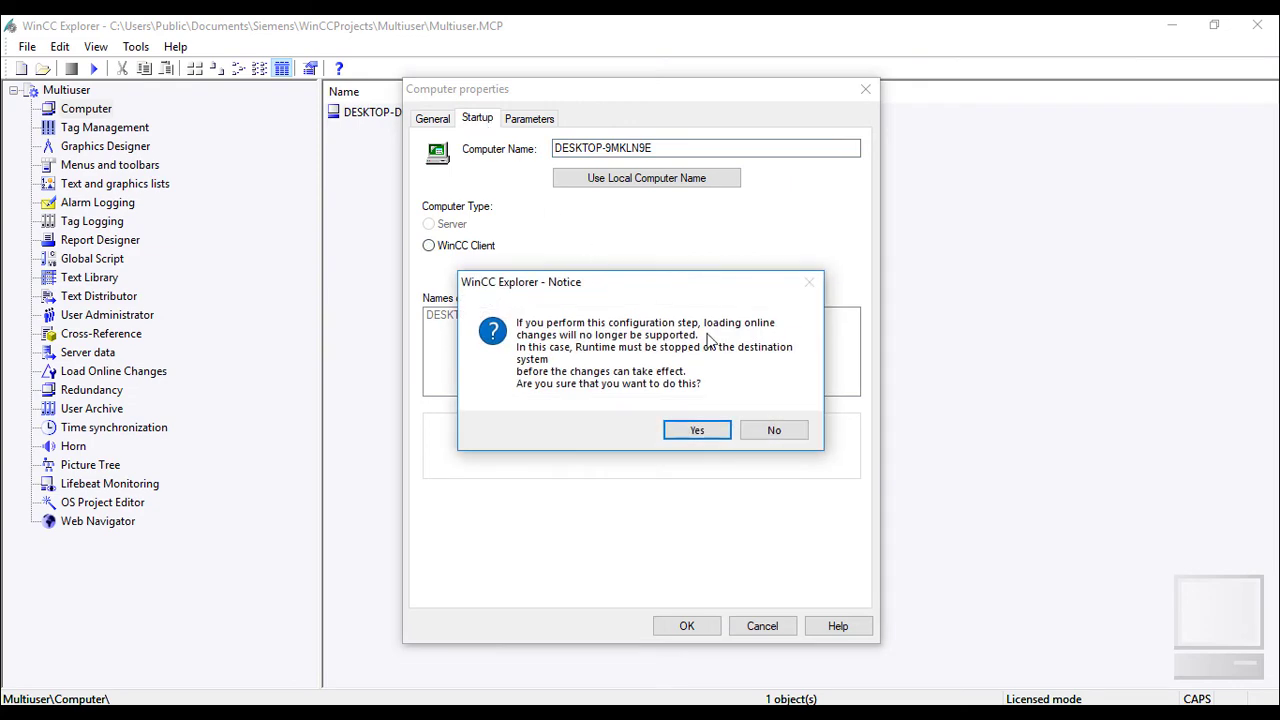
pyautogui.click(772, 429)
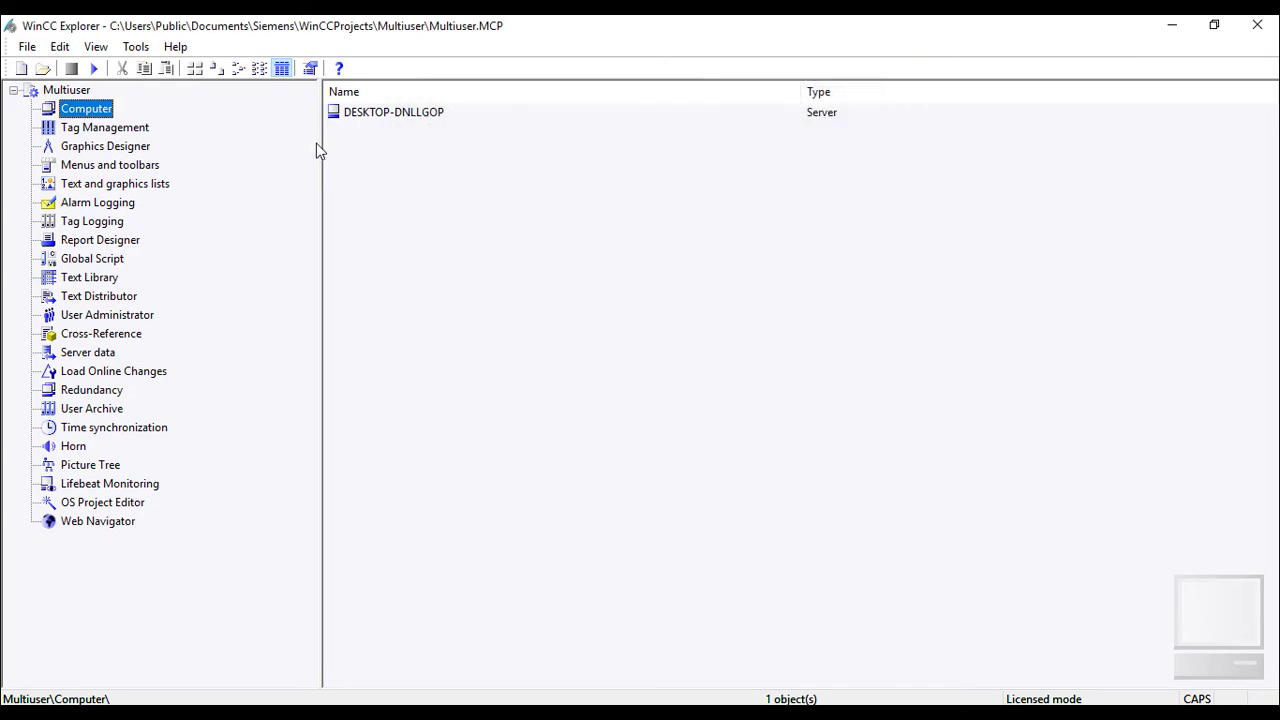
# Add the client computer DESKTOP-9MKLN9E through New Computer.
pyautogui.rightClick(100, 109)
pyautogui.click(128, 125)
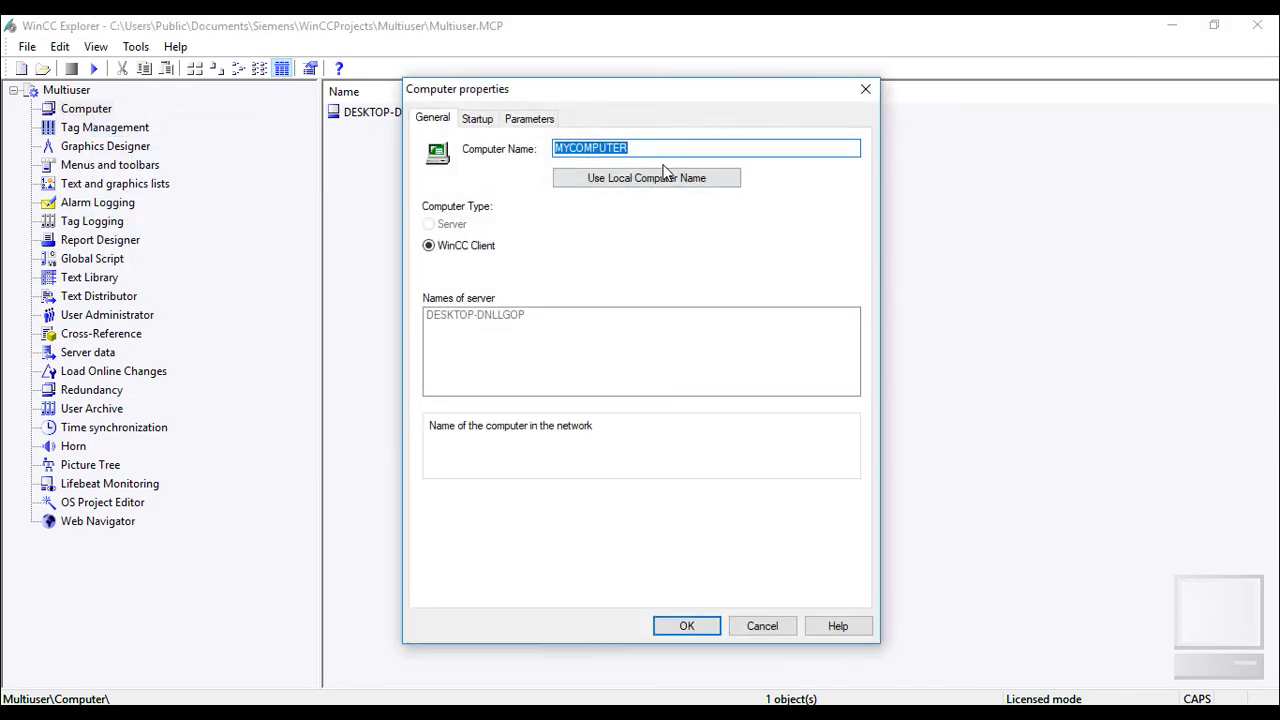
pyautogui.write('DESKTOP-9MKLN9E')
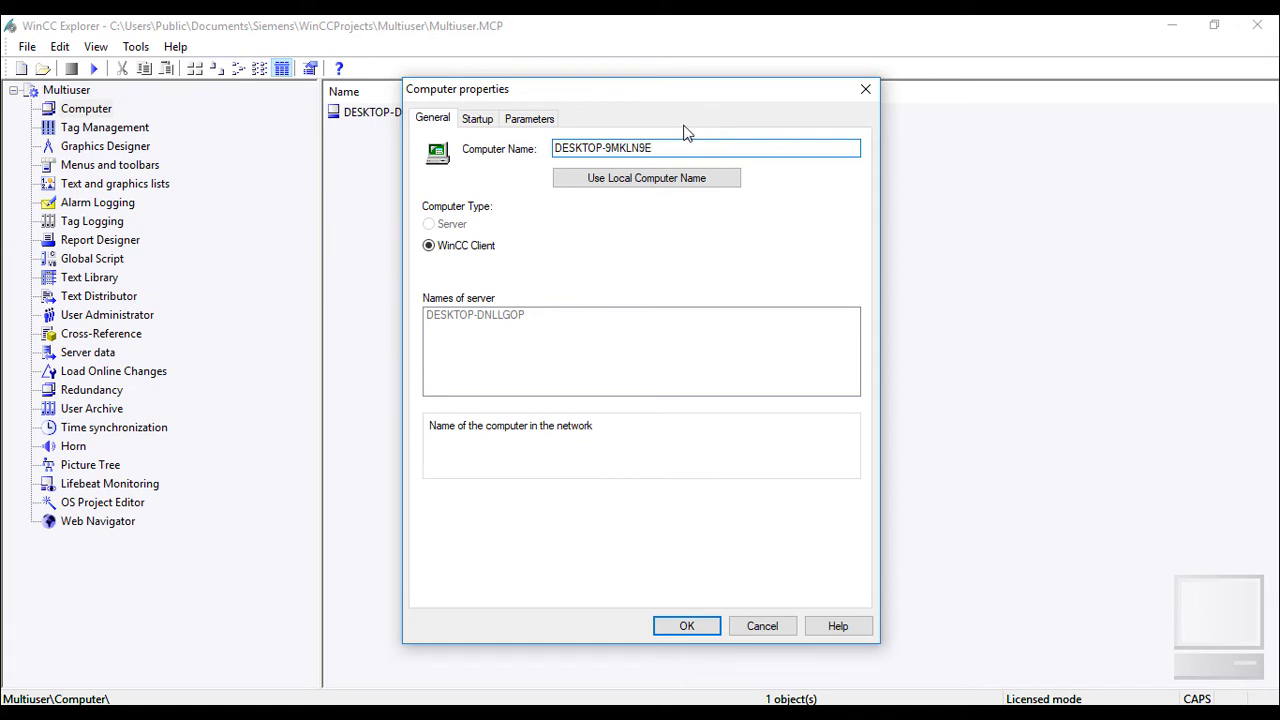
pyautogui.click(695, 630)
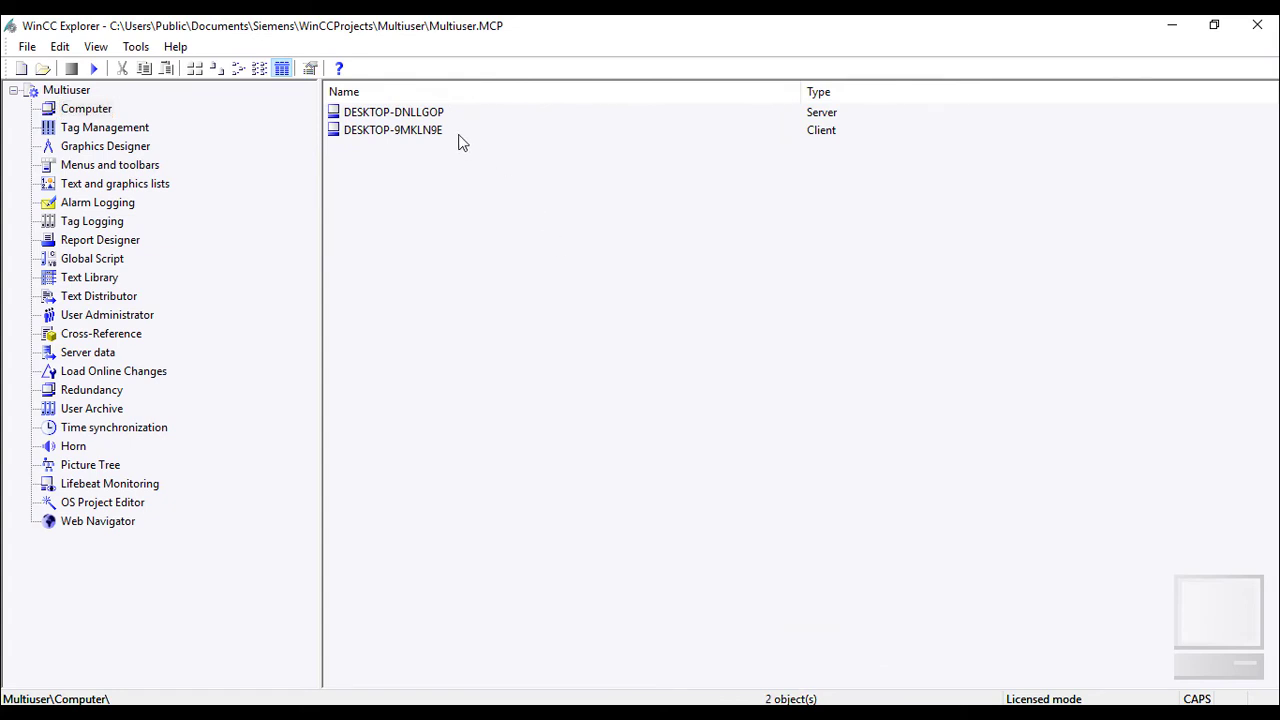
# Open DESKTOP-9MKLN9E's properties, accepting the online-changes notices on the Startup and Parameters tabs.
pyautogui.doubleClick(400, 130)
pyautogui.click(478, 101)
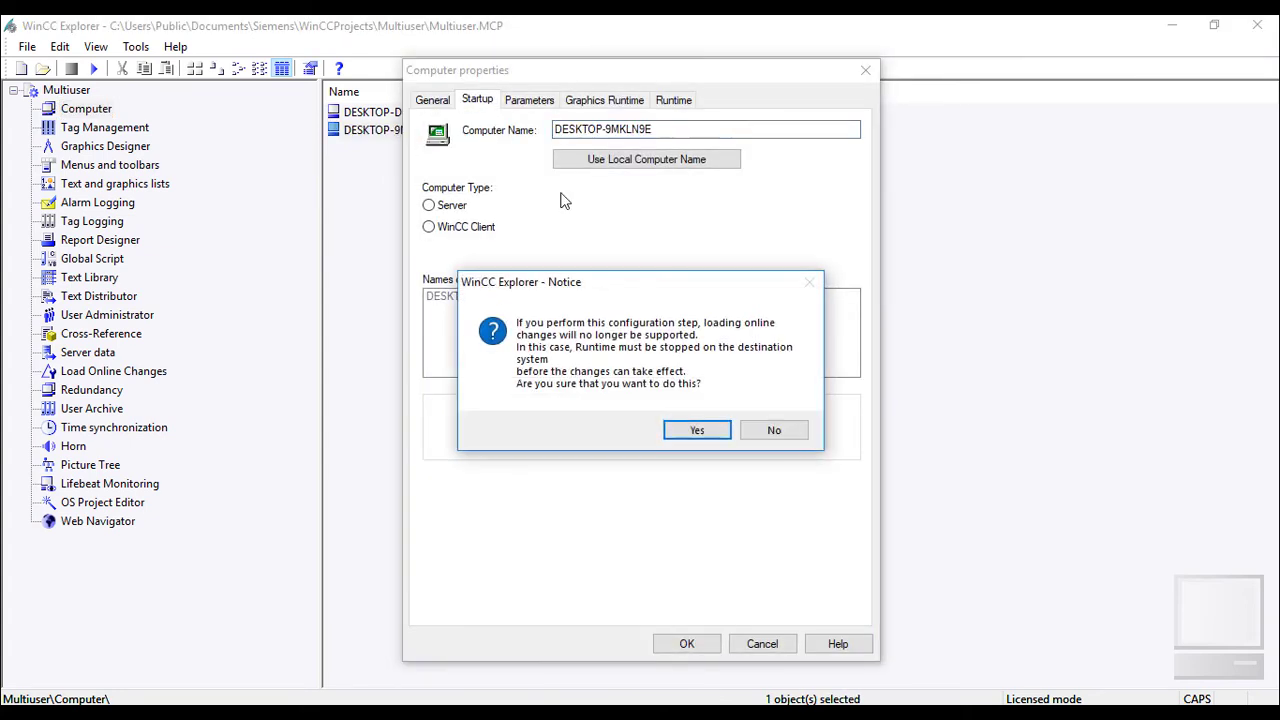
pyautogui.click(700, 430)
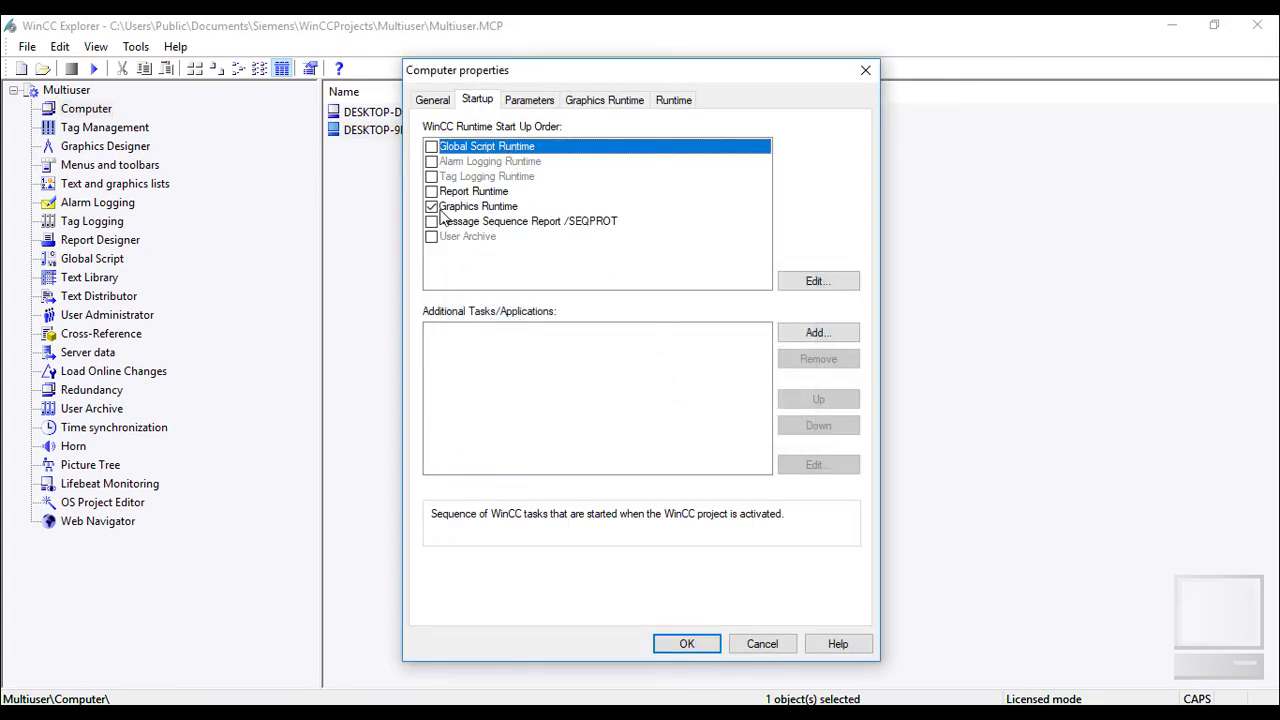
pyautogui.click(526, 107)
pyautogui.click(668, 435)
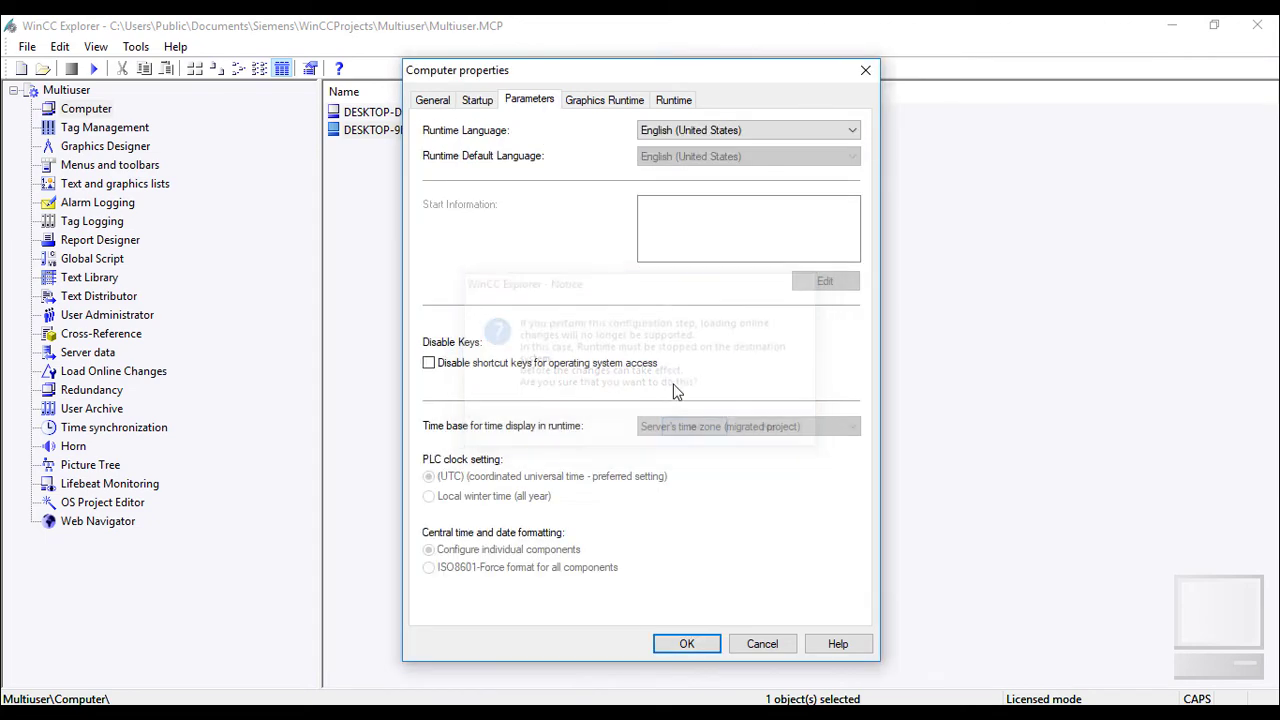
# Choose NewPdl0.PDL as the Graphics Runtime start picture and save the client properties.
pyautogui.click(570, 106)
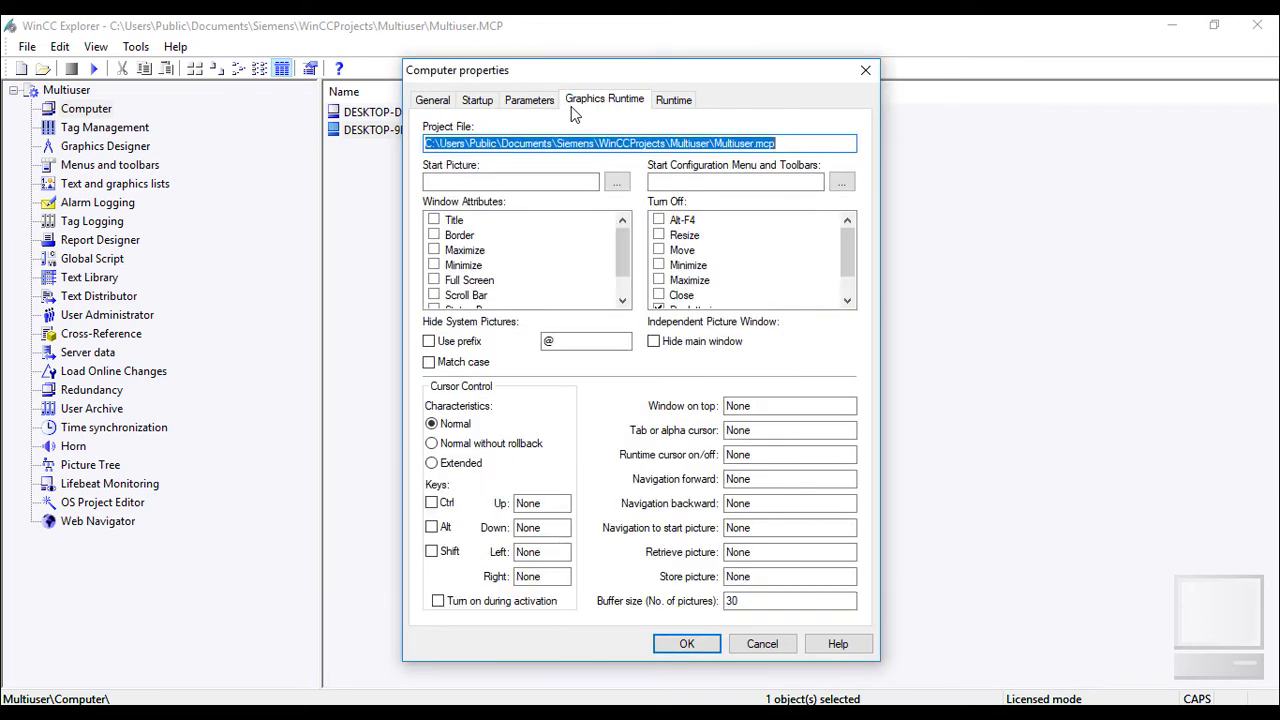
pyautogui.click(618, 183)
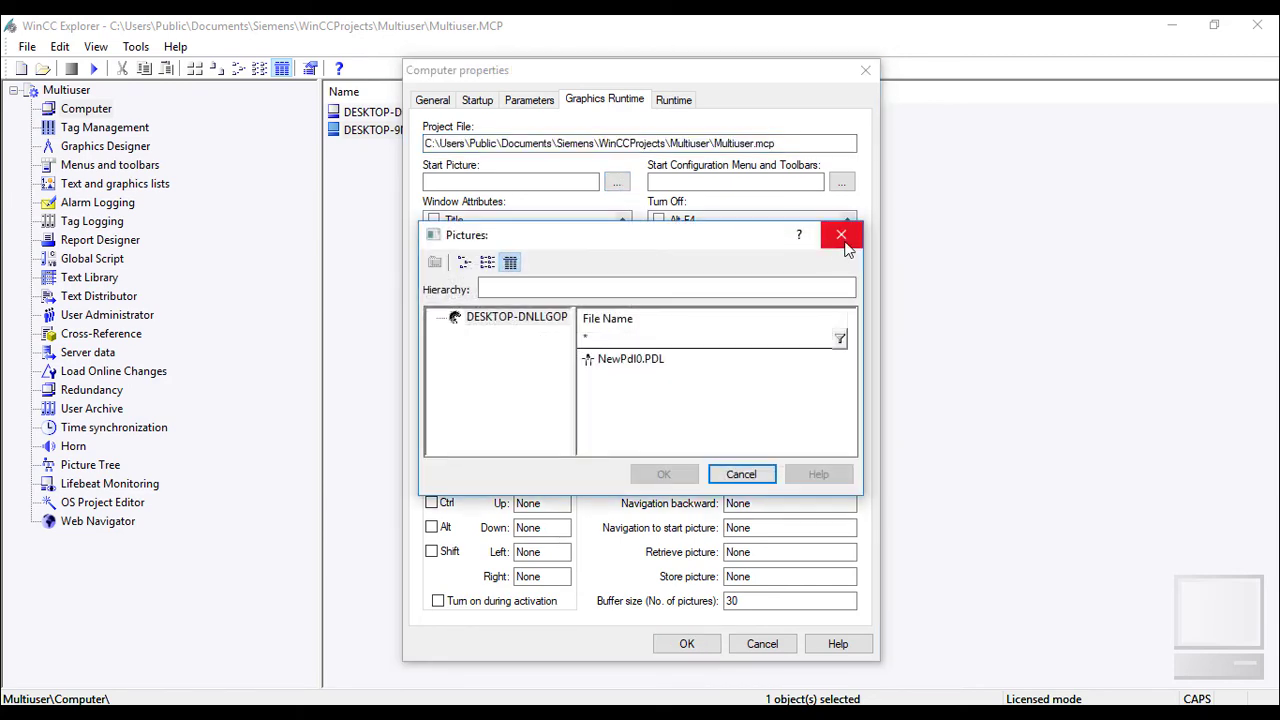
pyautogui.click(600, 359)
pyautogui.click(664, 475)
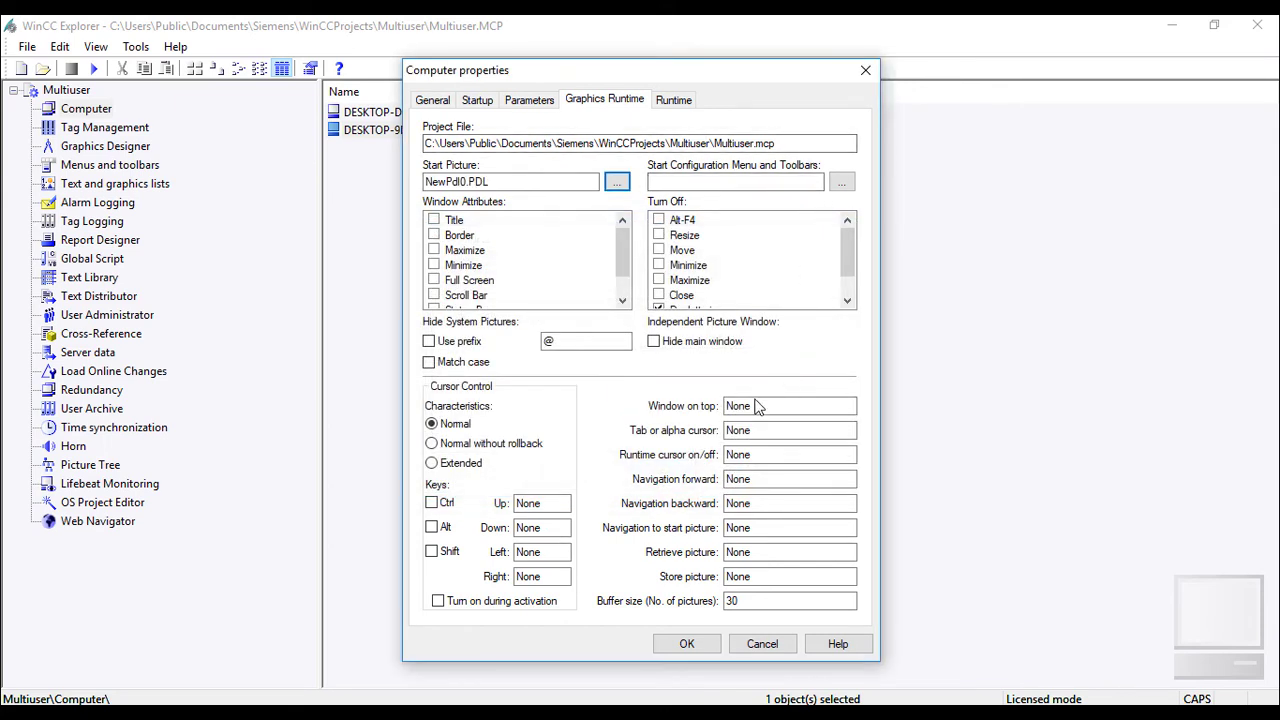
pyautogui.click(703, 648)
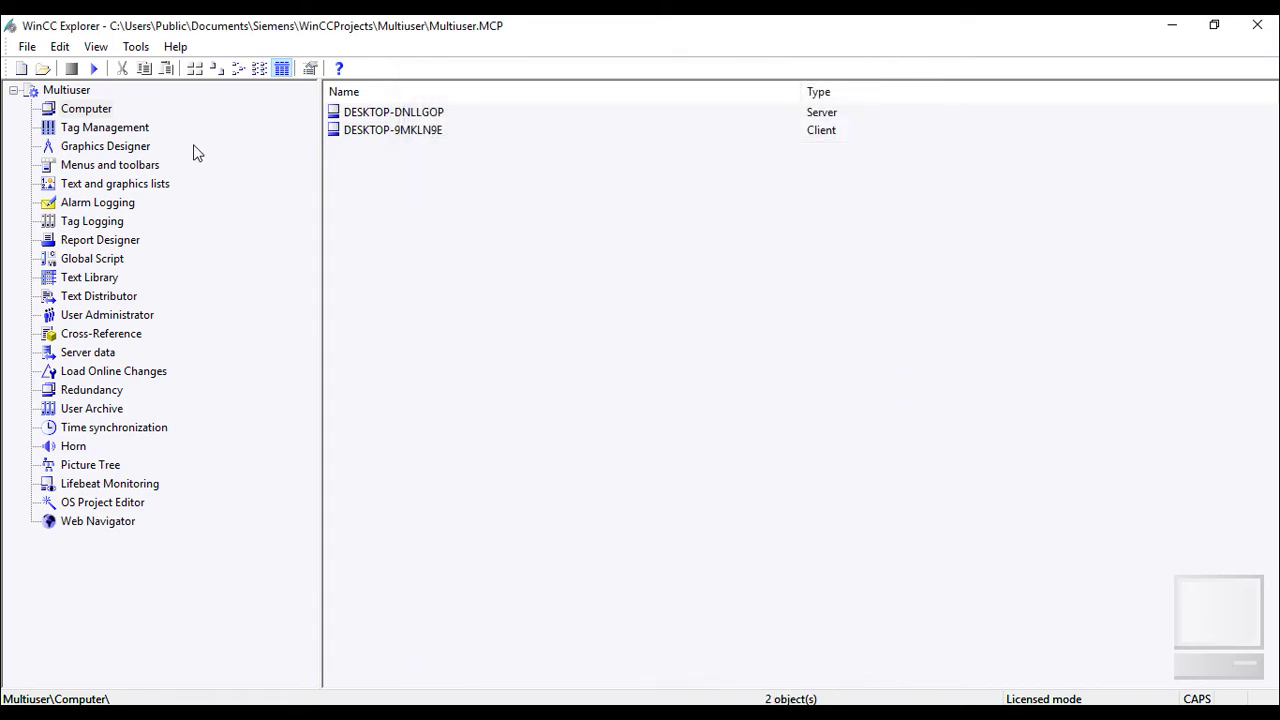
pyautogui.click(138, 148)
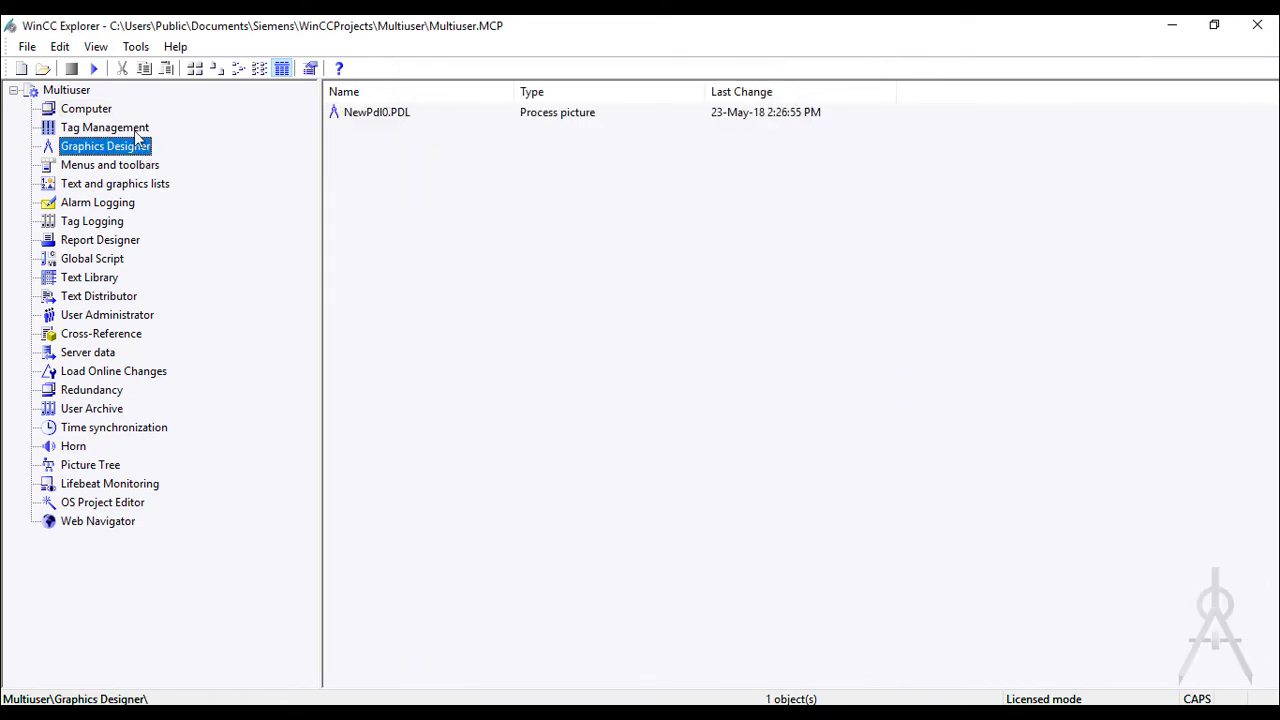
# Open the User Administrator editor from the project tree.
pyautogui.click(137, 130)
pyautogui.click(137, 150)
pyautogui.click(136, 131)
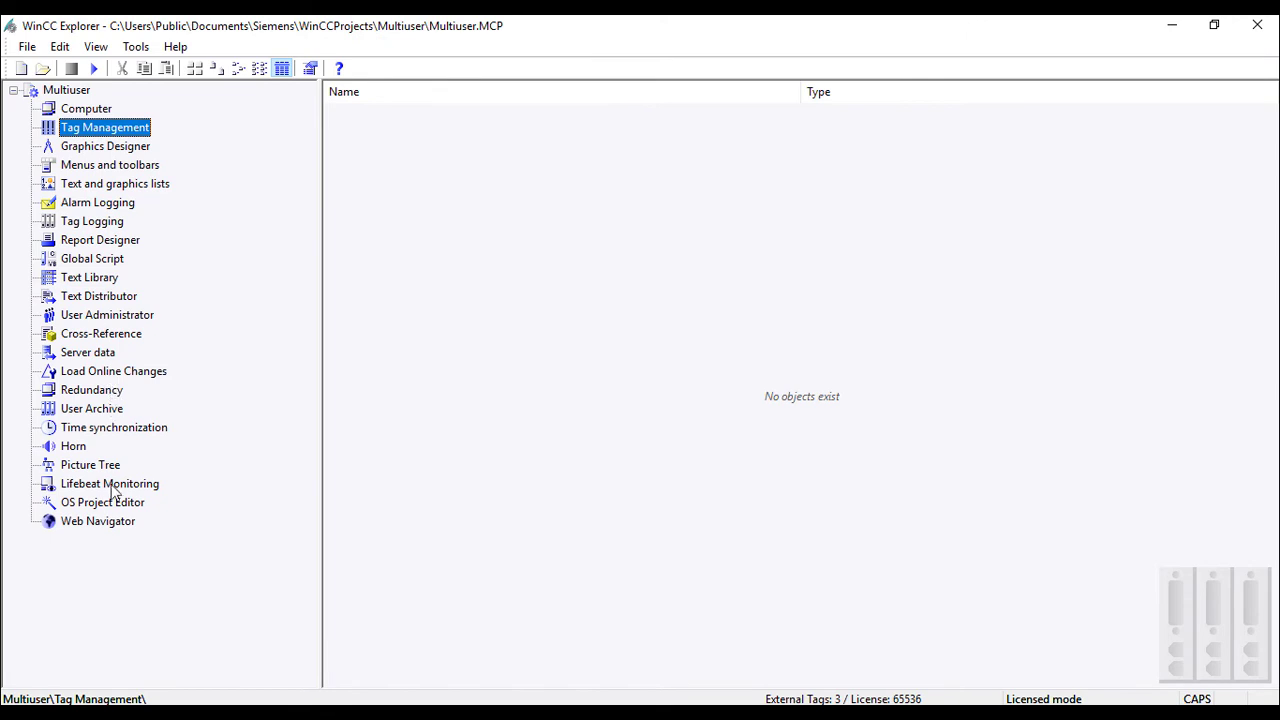
pyautogui.click(105, 318)
pyautogui.rightClick(105, 318)
pyautogui.click(145, 329)
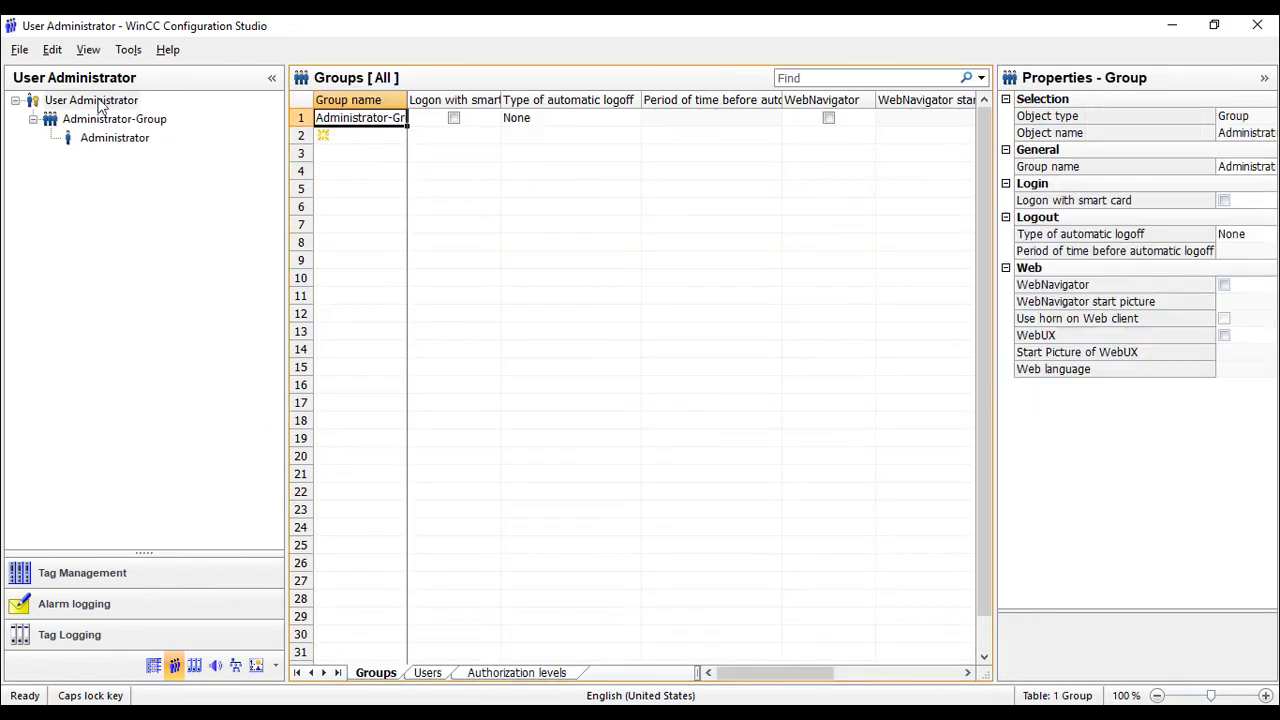
# Add a new user named User_1 to Administrator-Group.
pyautogui.click(96, 138)
pyautogui.rightClick(96, 138)
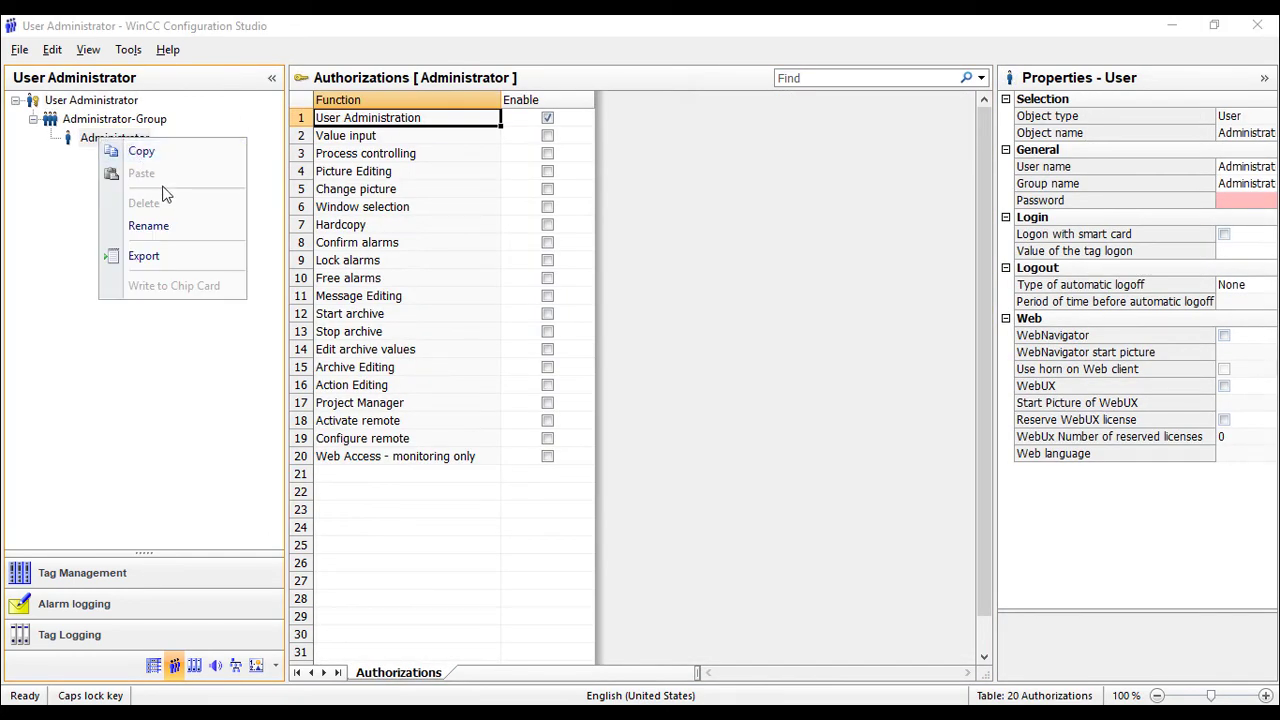
pyautogui.press('Escape')
pyautogui.click(98, 120)
pyautogui.rightClick(98, 120)
pyautogui.press('Escape')
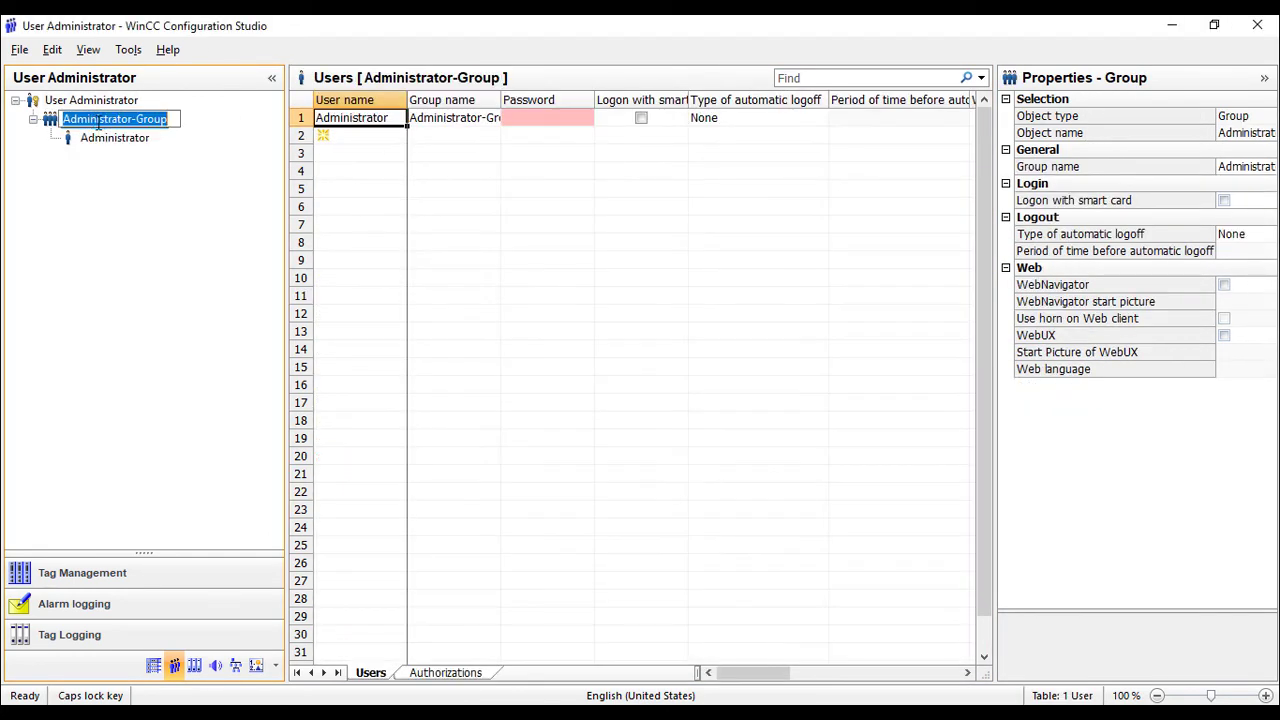
pyautogui.rightClick(49, 120)
pyautogui.click(100, 132)
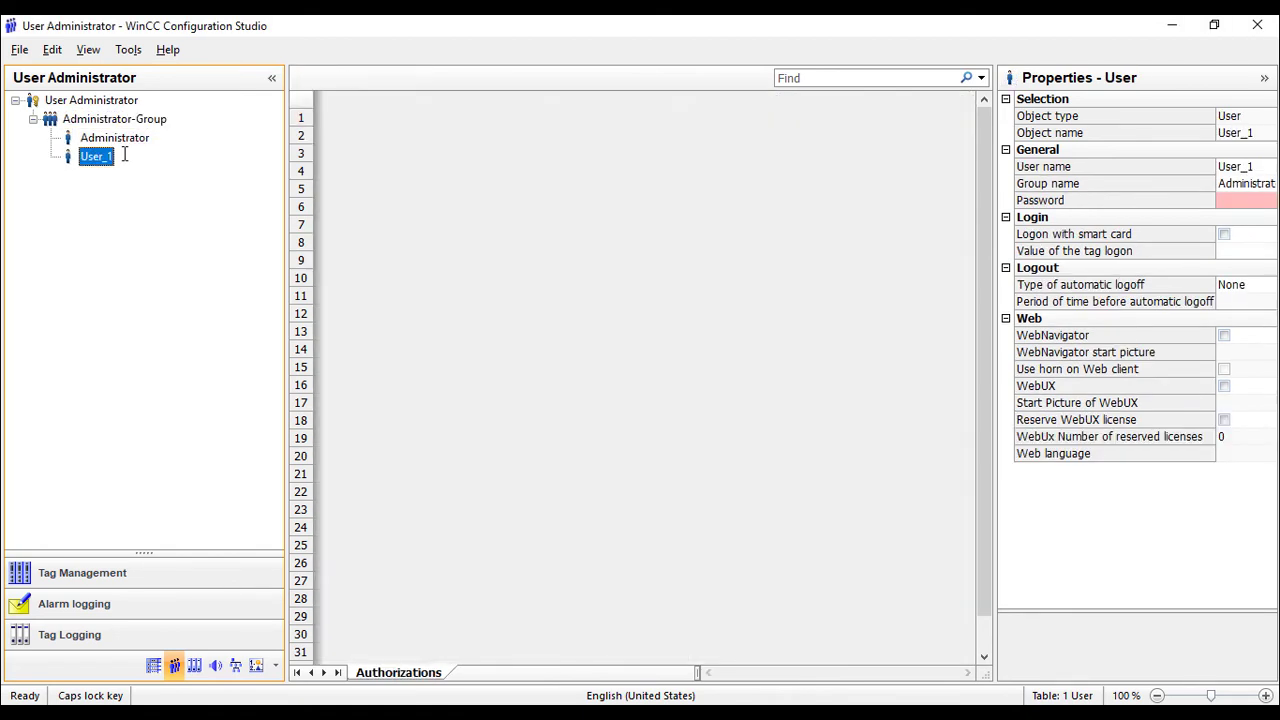
pyautogui.click(120, 156)
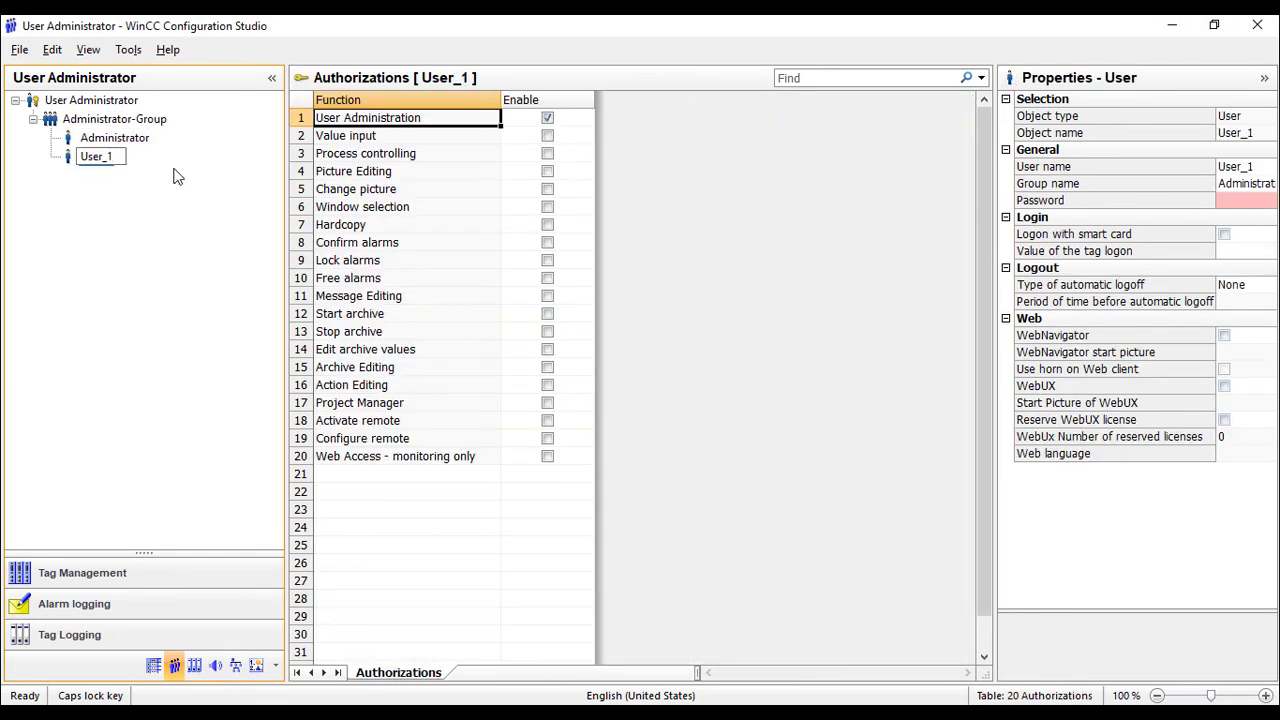
pyautogui.press('Return')
pyautogui.click(98, 158)
# Give User_1 a password, entering it and then verifying it.
pyautogui.click(1246, 200)
pyautogui.click(1268, 201)
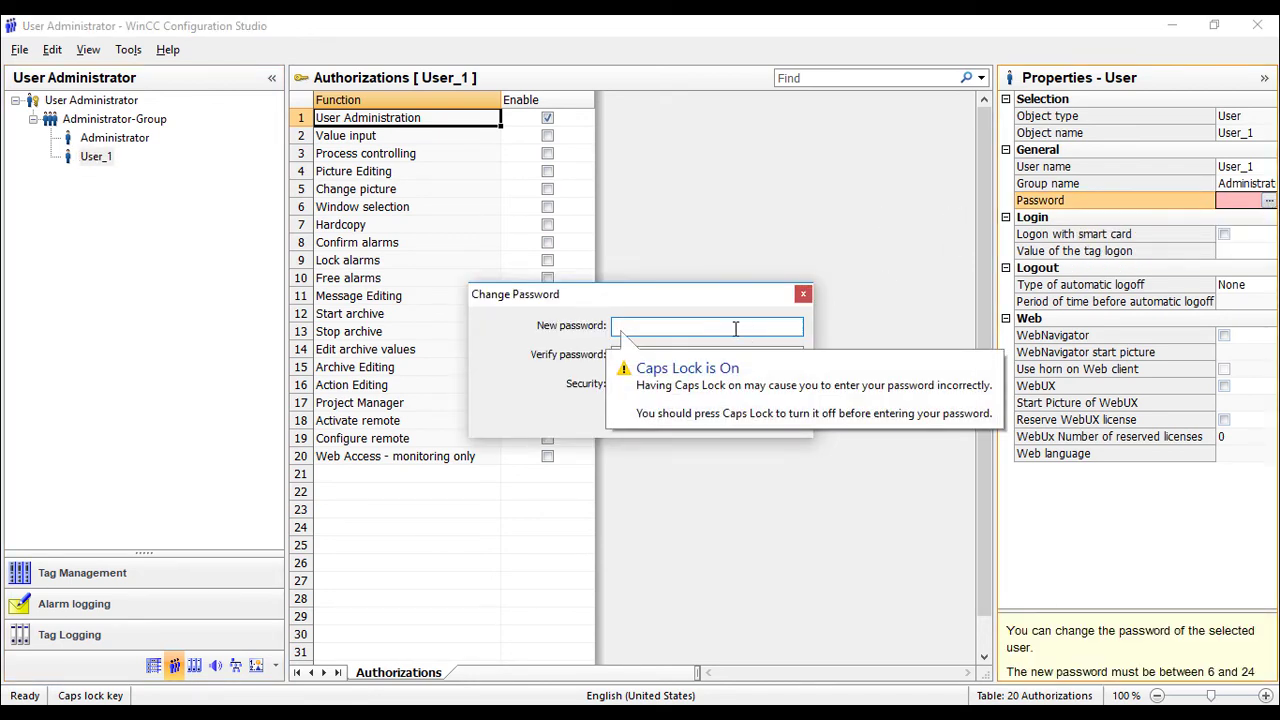
pyautogui.press('capslock')
pyautogui.write('1234')
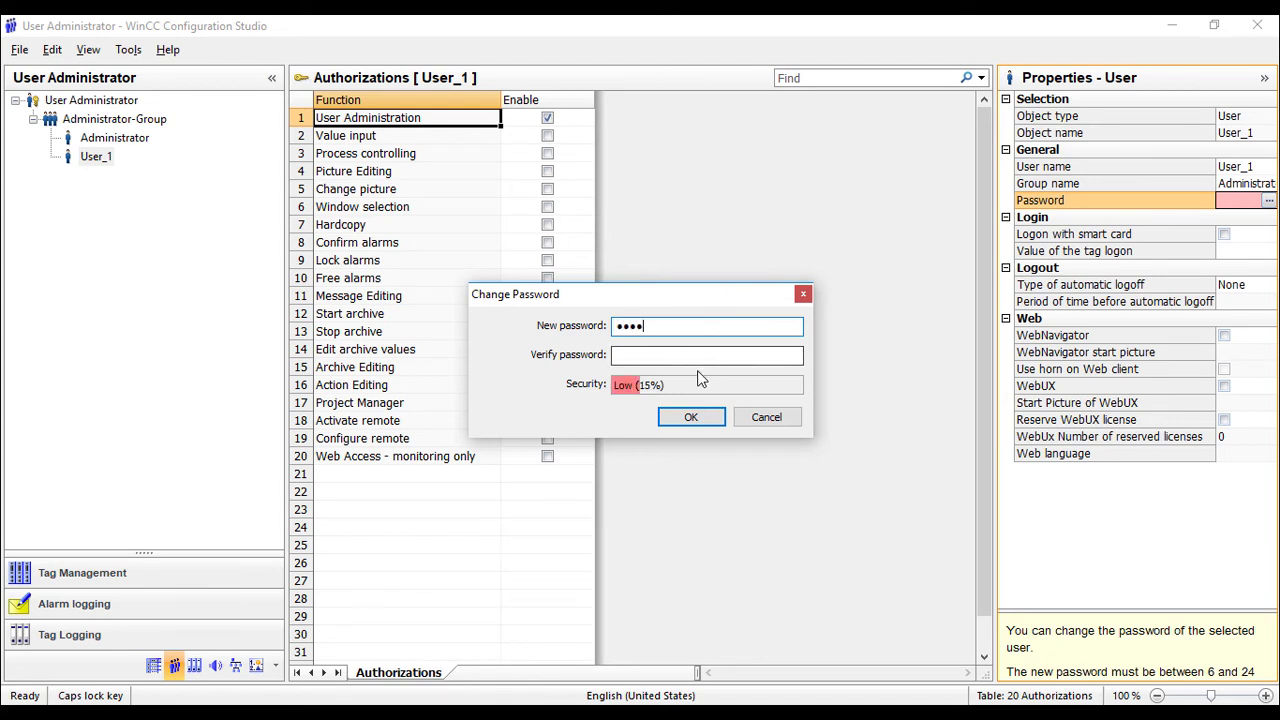
pyautogui.write('56')
pyautogui.click(702, 356)
pyautogui.write('1234')
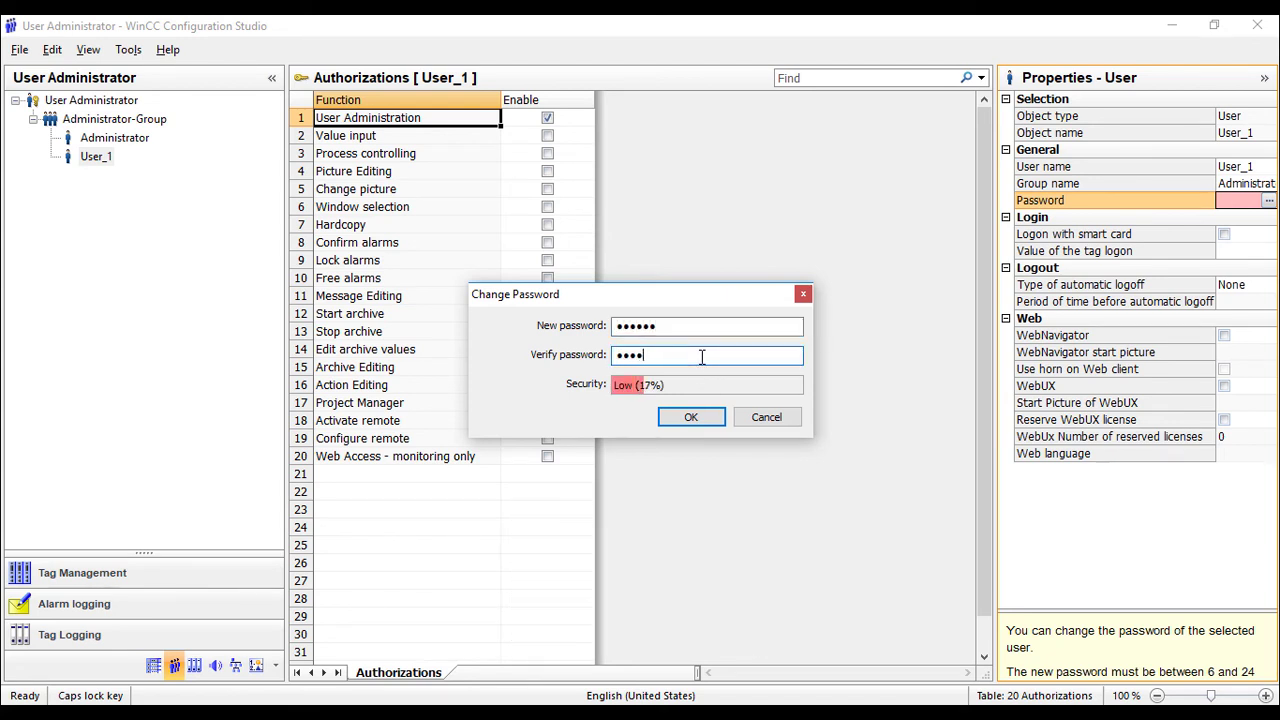
pyautogui.write('56')
pyautogui.click(691, 417)
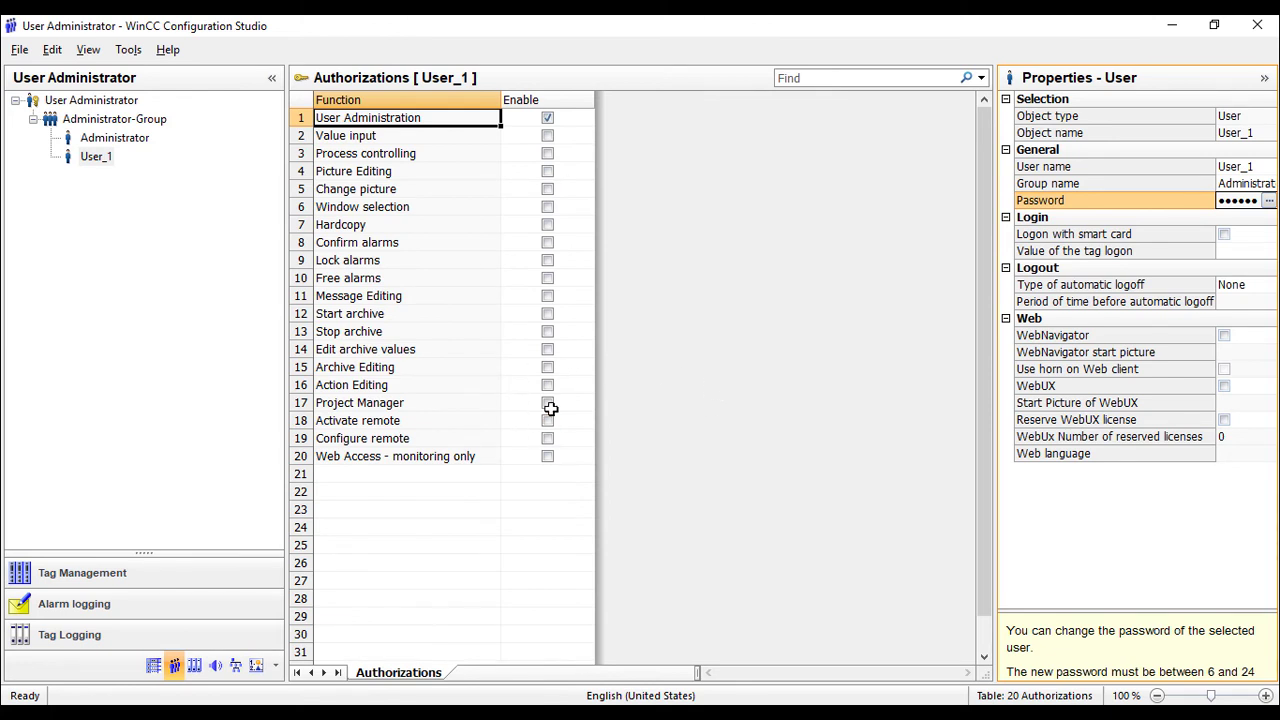
# Enable User_1's Activate remote and Configure remote authorizations.
pyautogui.click(548, 421)
pyautogui.click(548, 439)
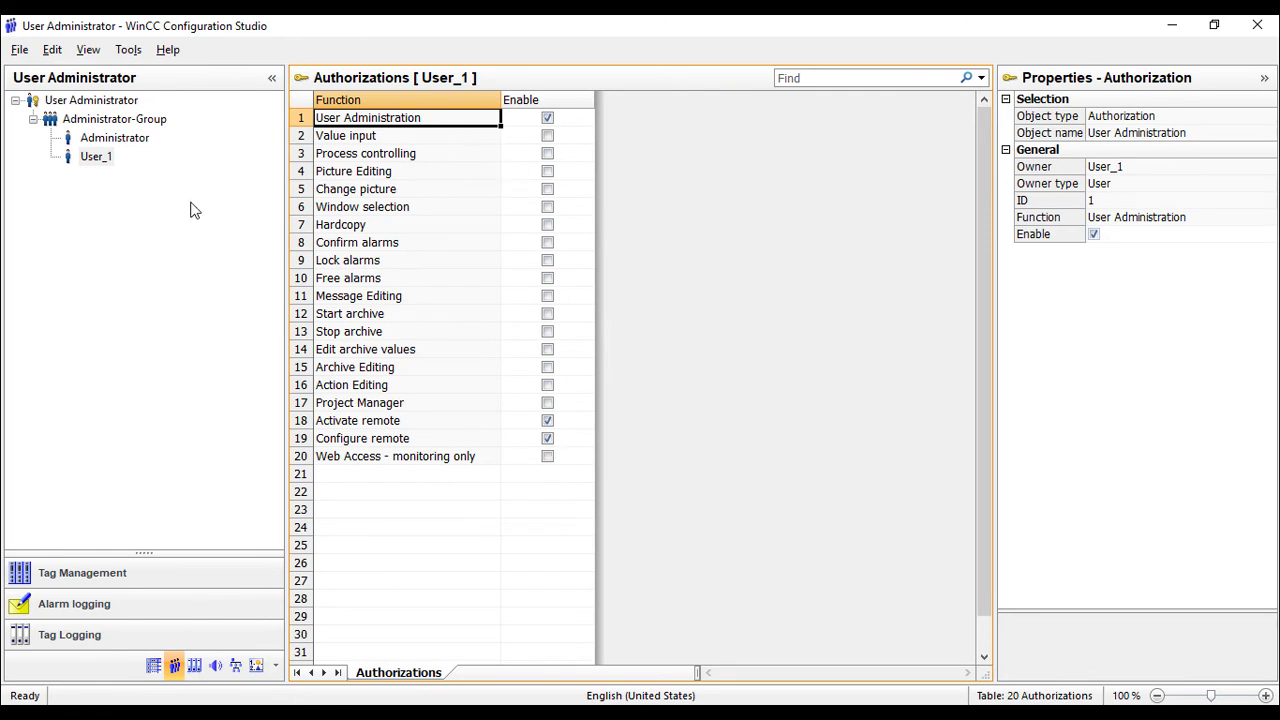
pyautogui.click(220, 230)
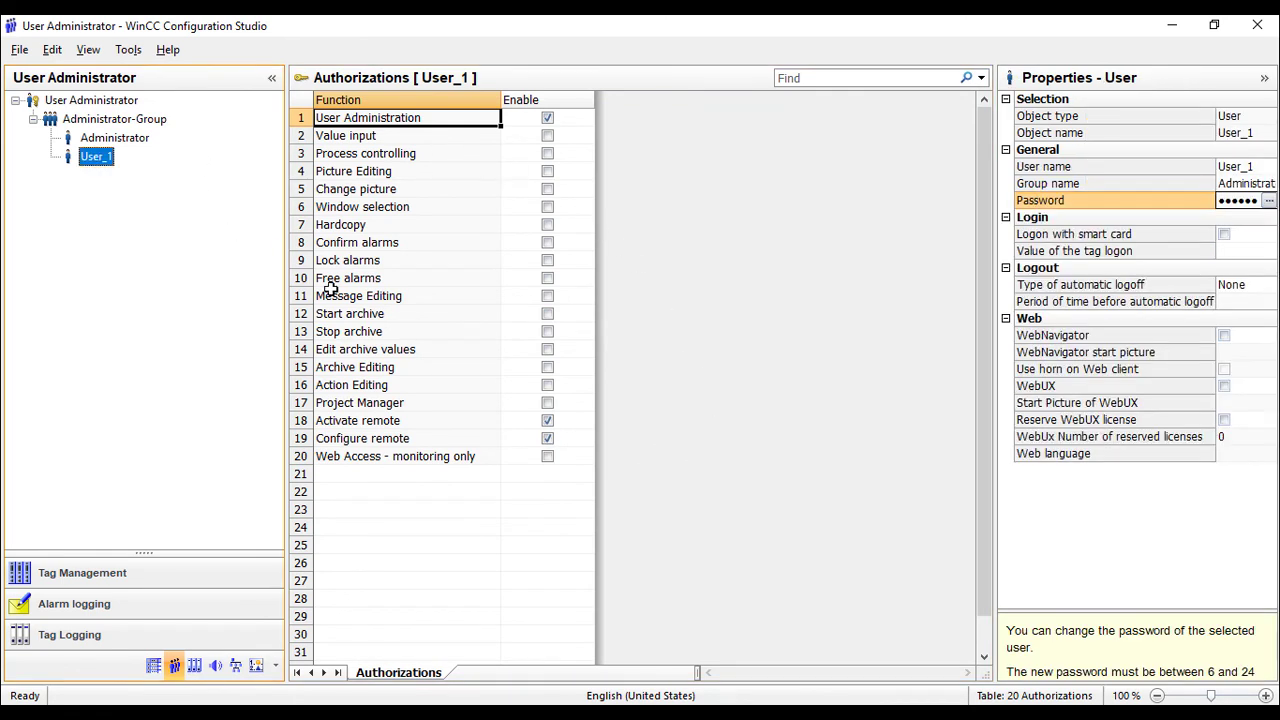
# Close User Administrator and create the Multiuser_DESKTOP-DNLLGOP server data package with default names.
pyautogui.click(1255, 35)
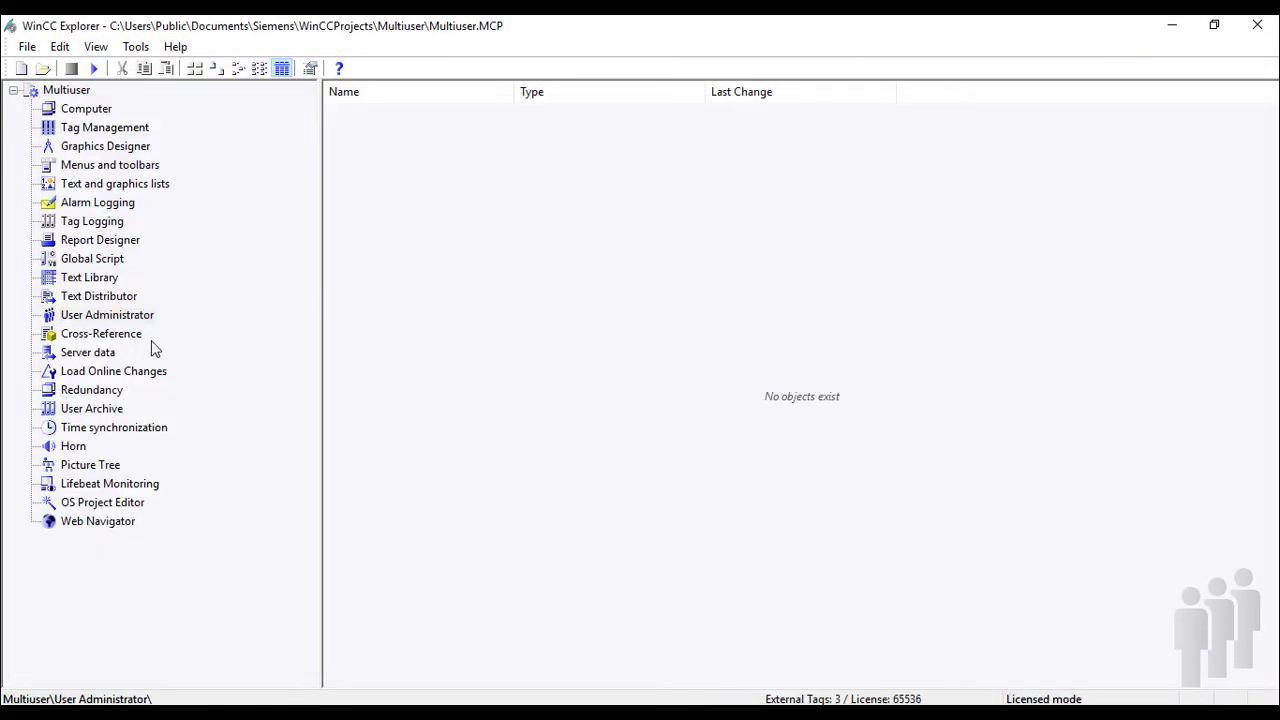
pyautogui.click(98, 354)
pyautogui.rightClick(98, 355)
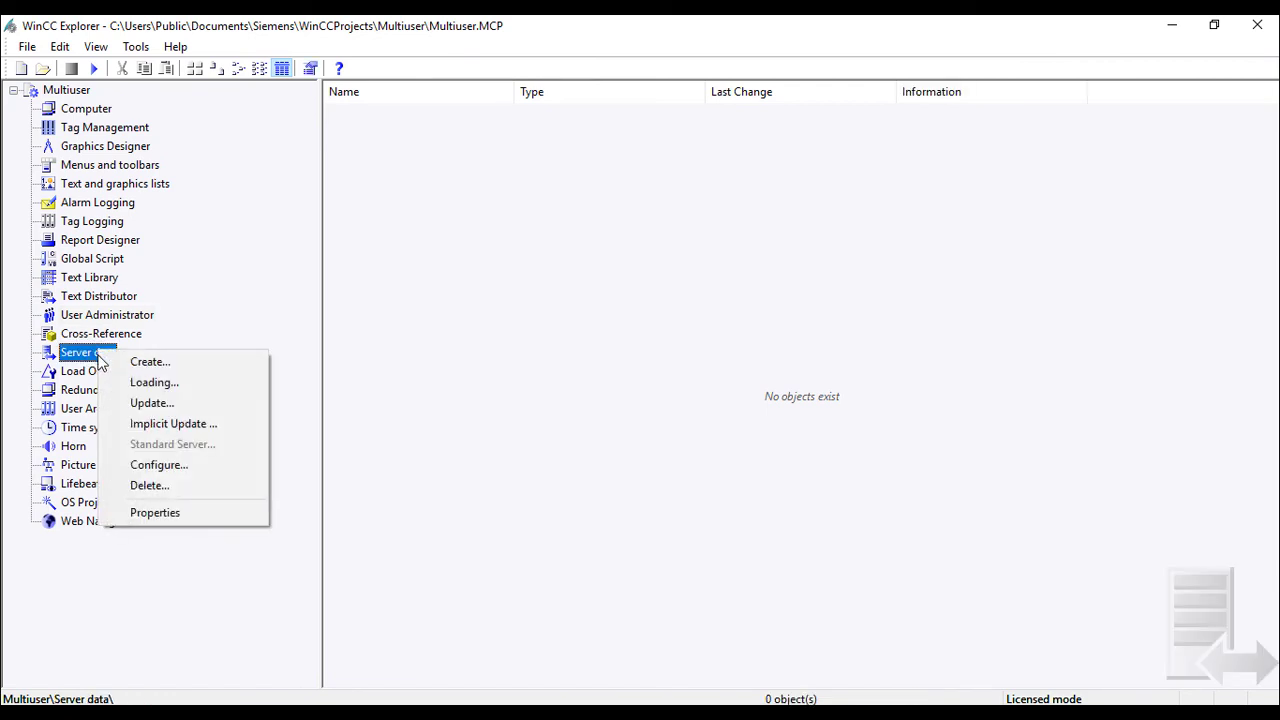
pyautogui.click(150, 362)
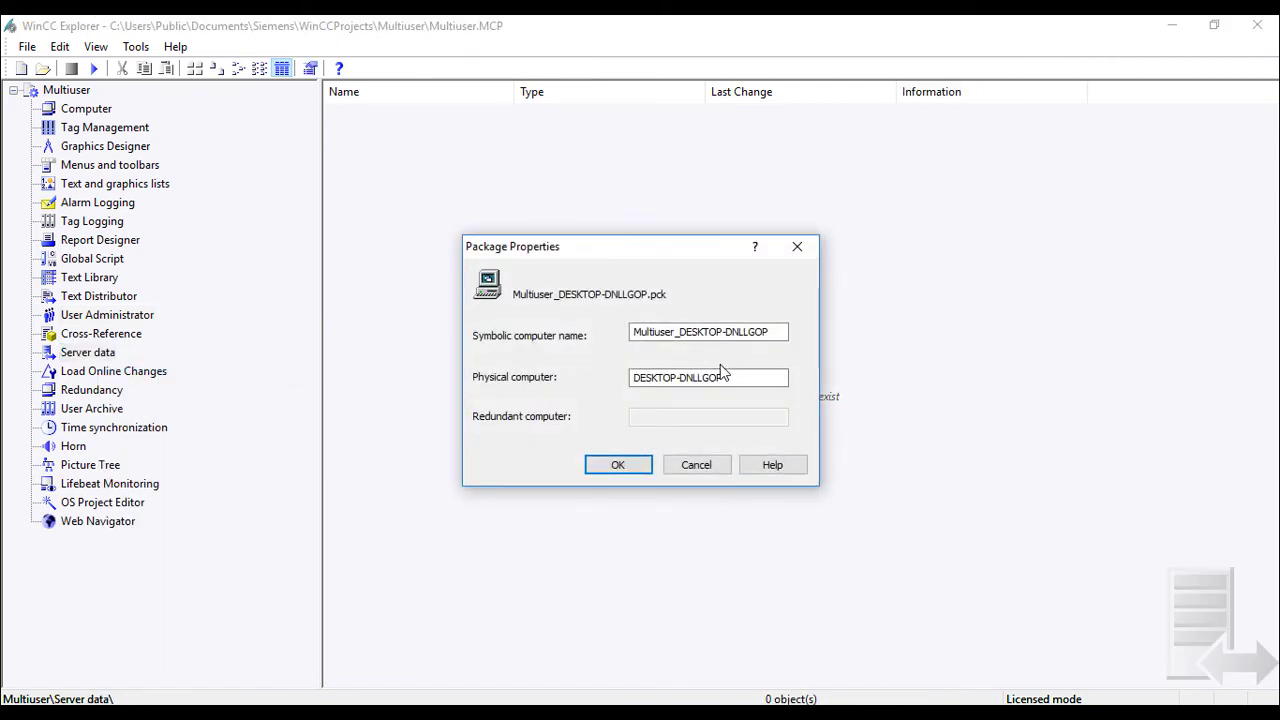
pyautogui.click(640, 470)
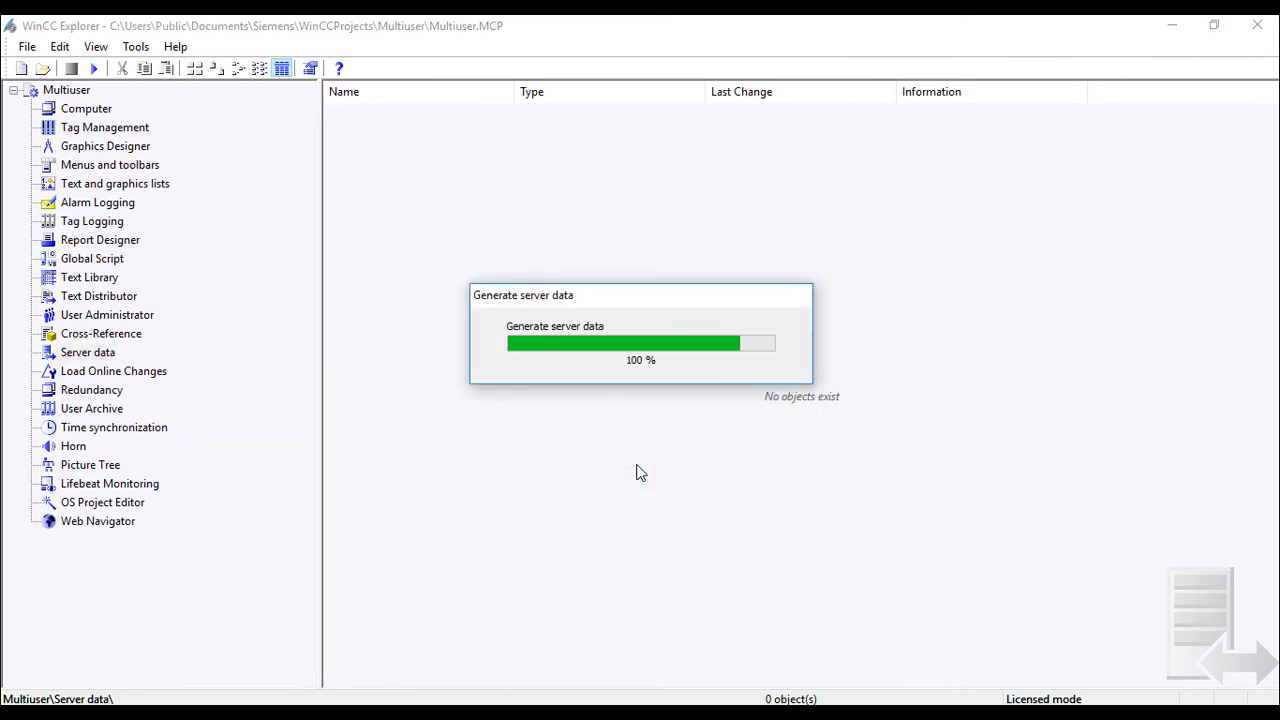
pyautogui.click(737, 410)
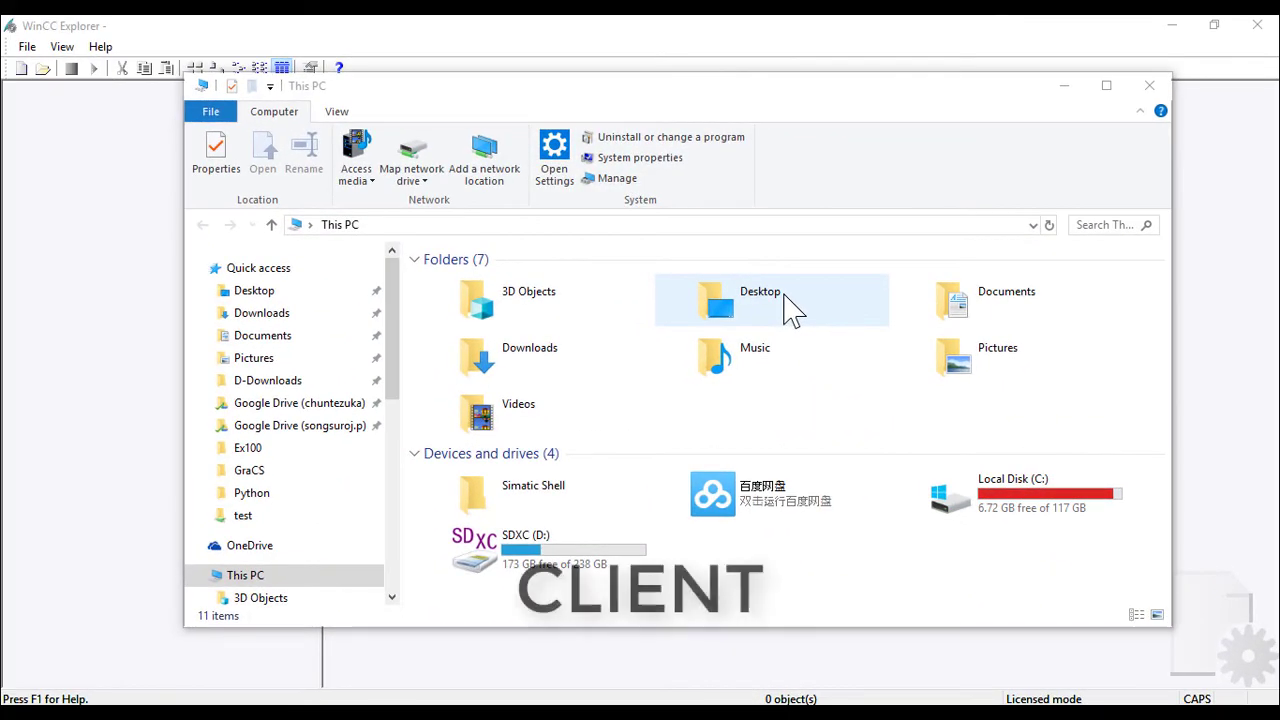
# List DESKTOP-DNLLGOP's projects in Simatic Shell, then close the window.
pyautogui.doubleClick(588, 503)
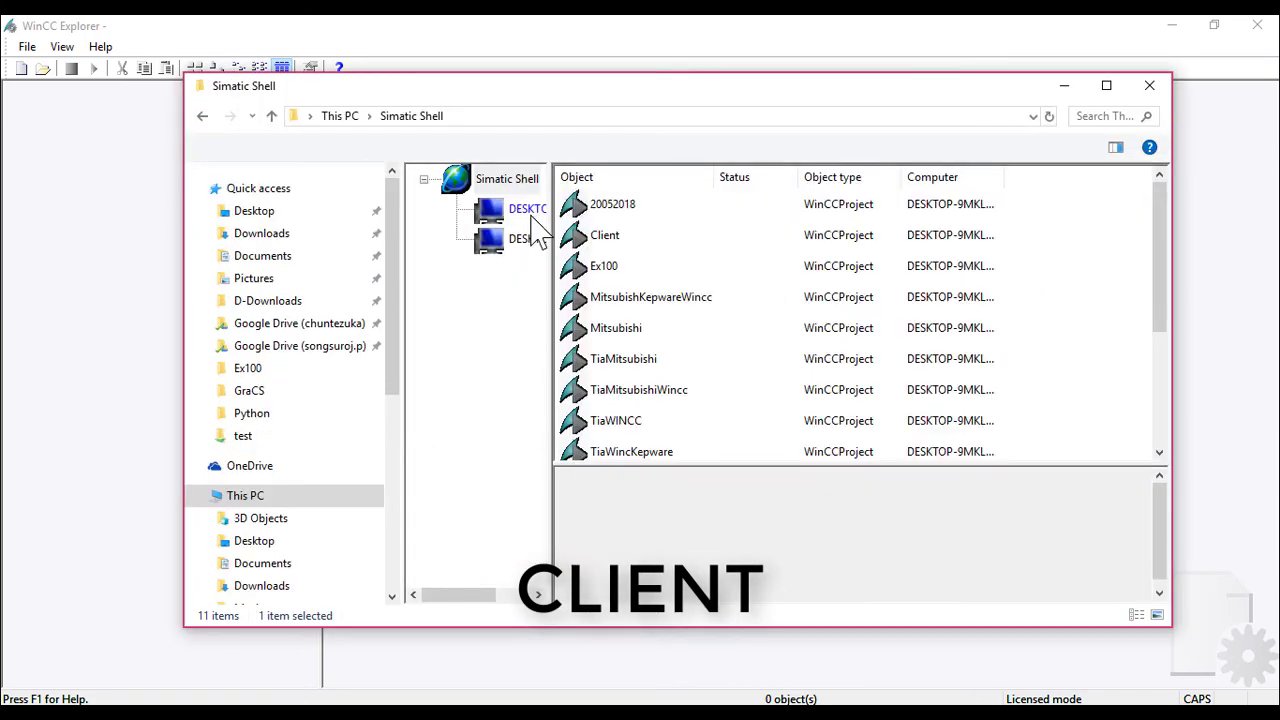
pyautogui.moveTo(709, 224); pyautogui.dragTo(710, 224)
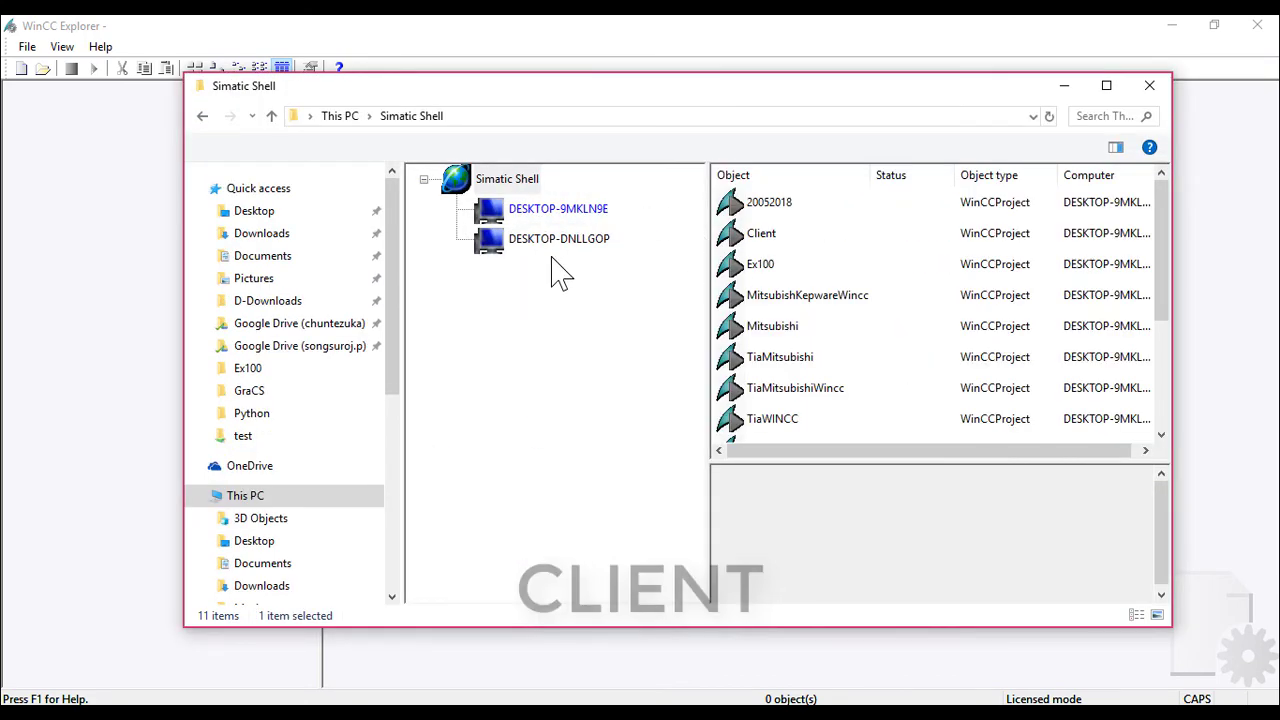
pyautogui.click(560, 250)
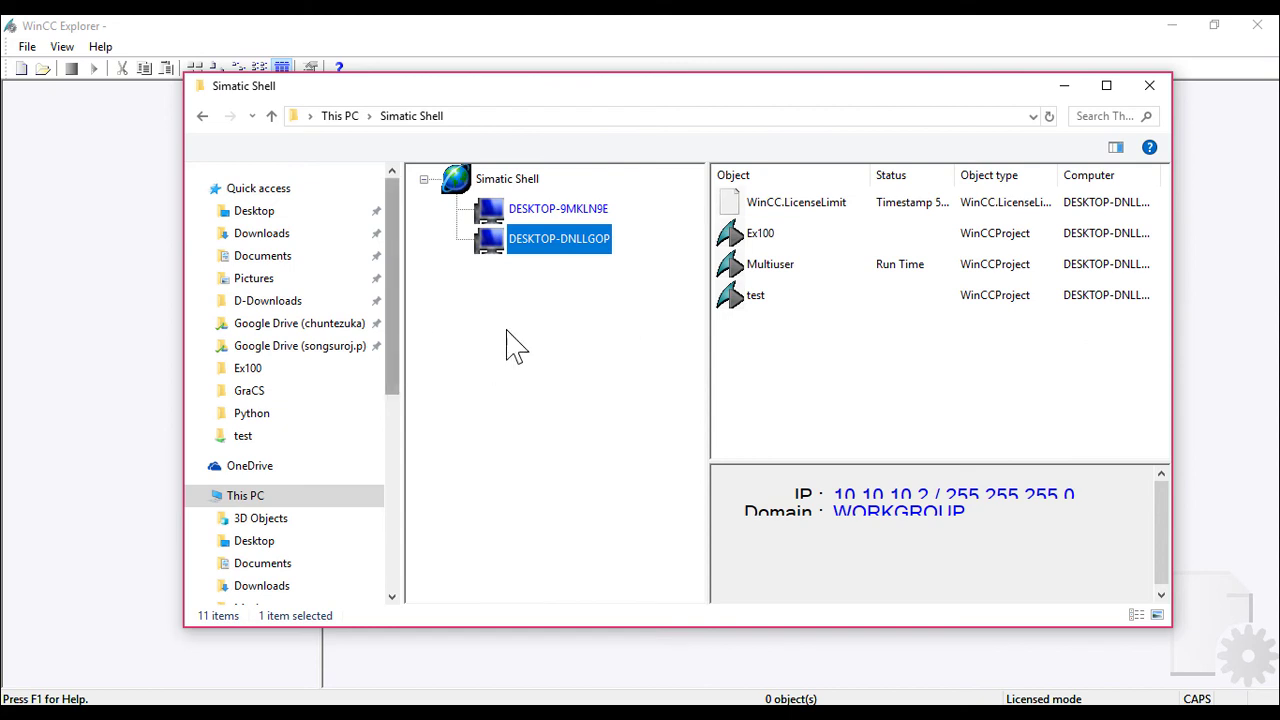
pyautogui.click(1150, 88)
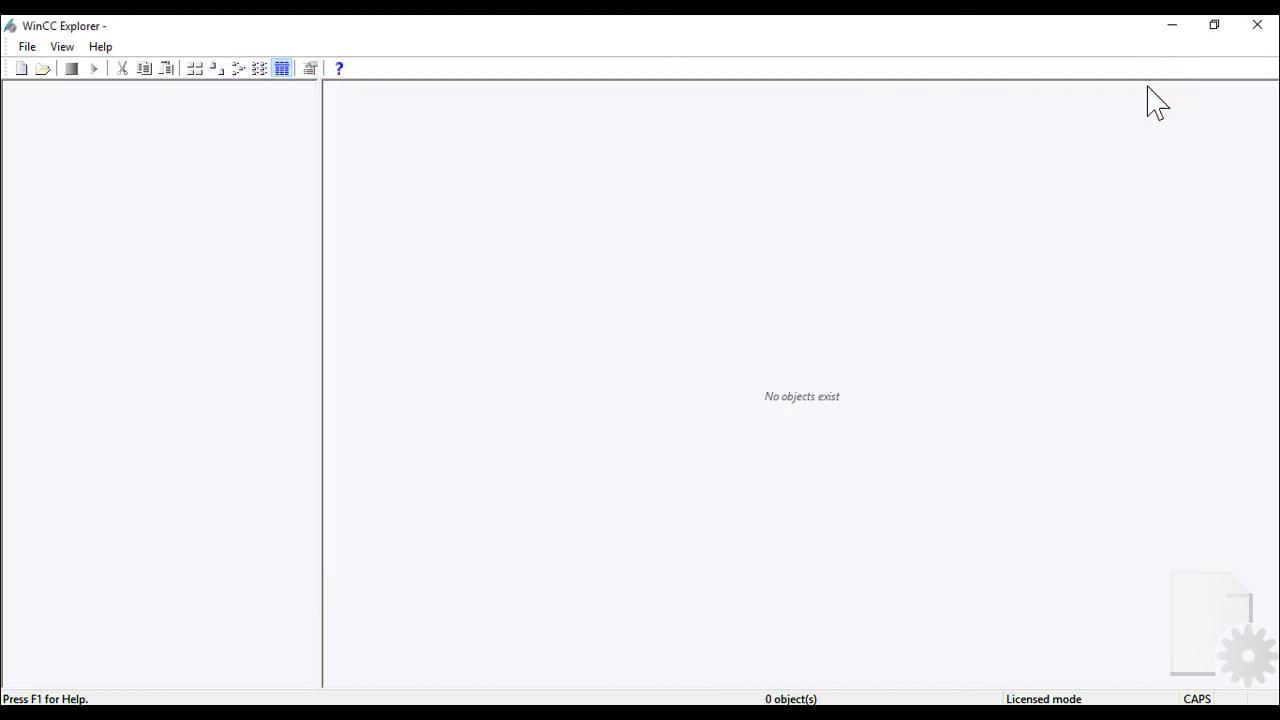
# Open Multiuser.MCP from the WinCC_Project_Multiuser share on \\DESKTOP-DNLLGOP.
pyautogui.click(40, 70)
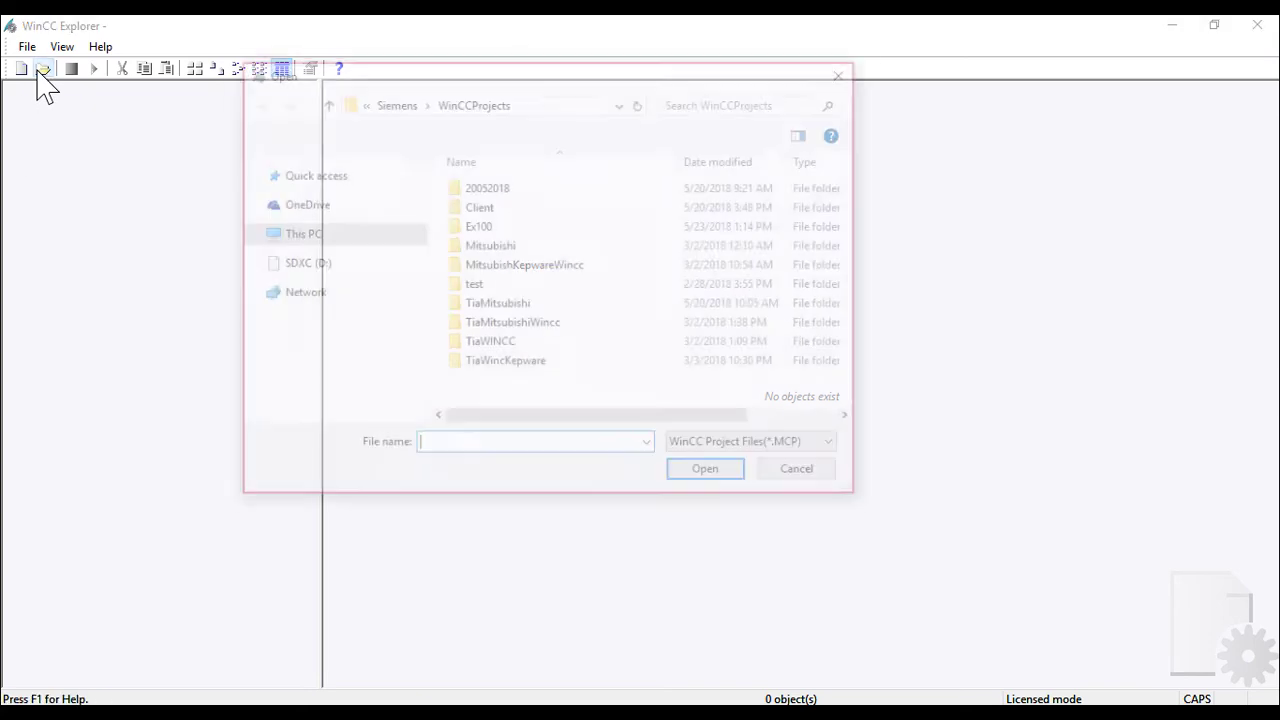
pyautogui.click(575, 110)
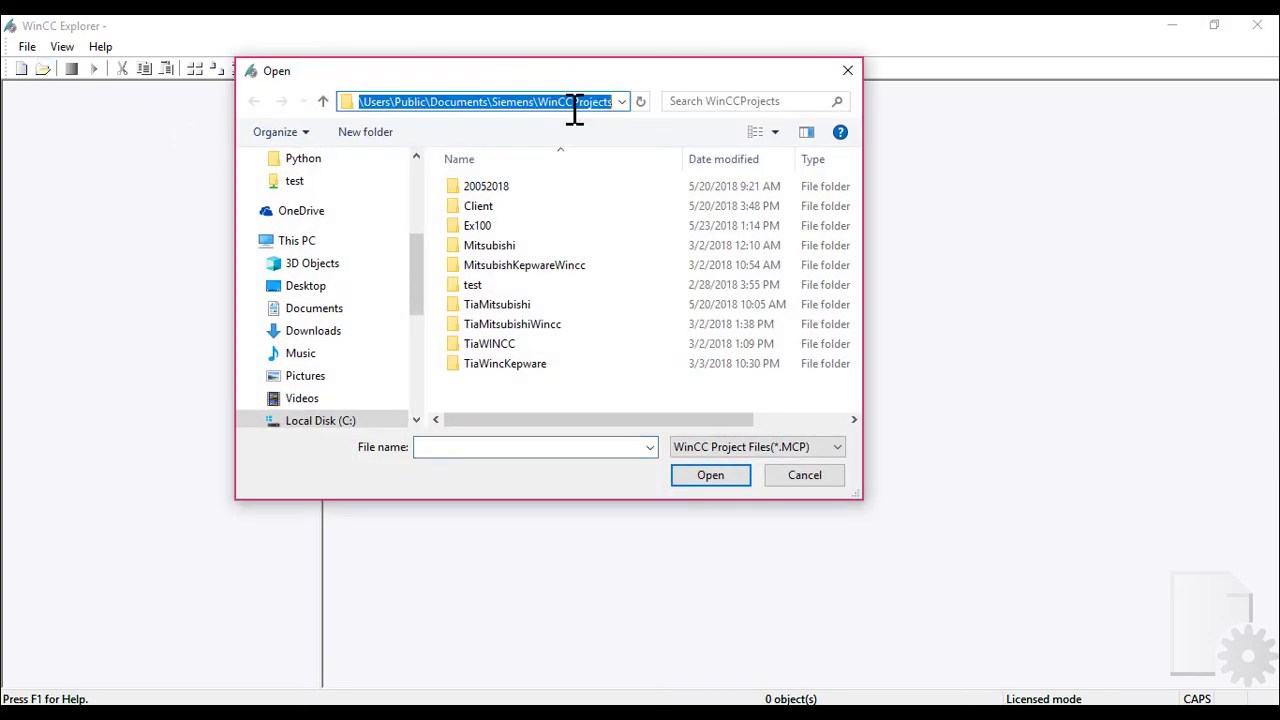
pyautogui.write('\\\\')
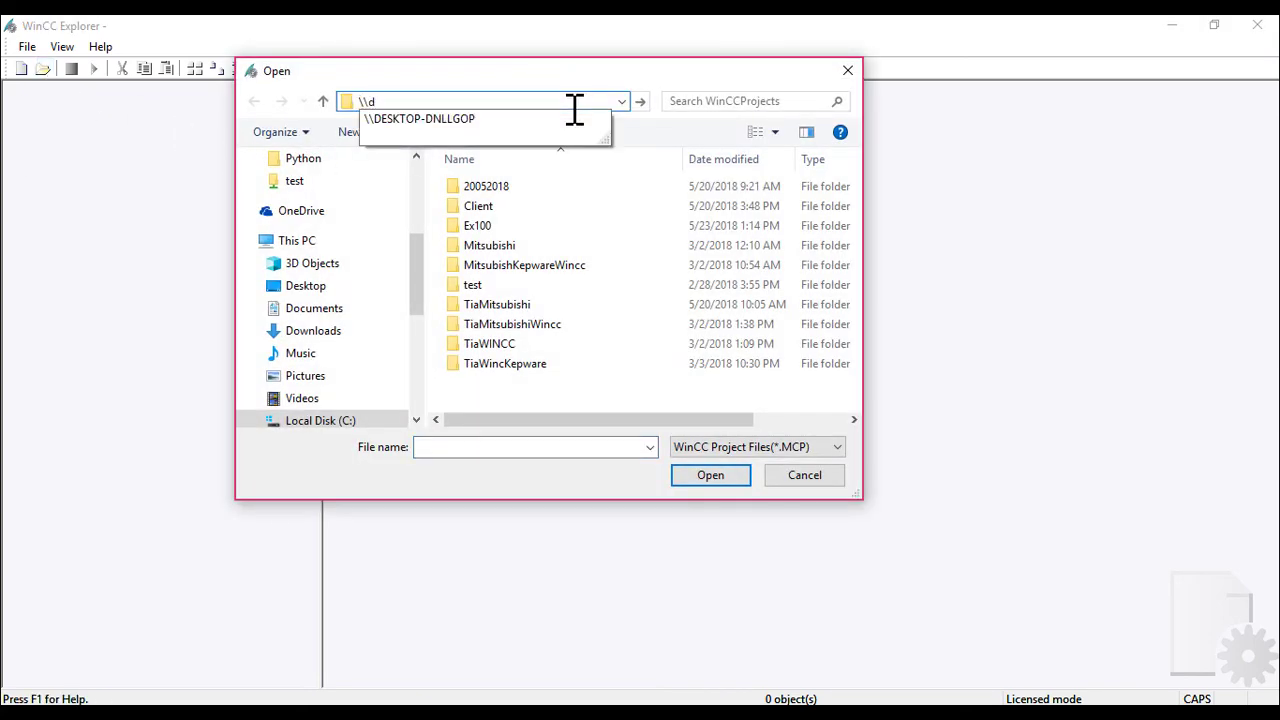
pyautogui.press('Down')
pyautogui.press('Return')
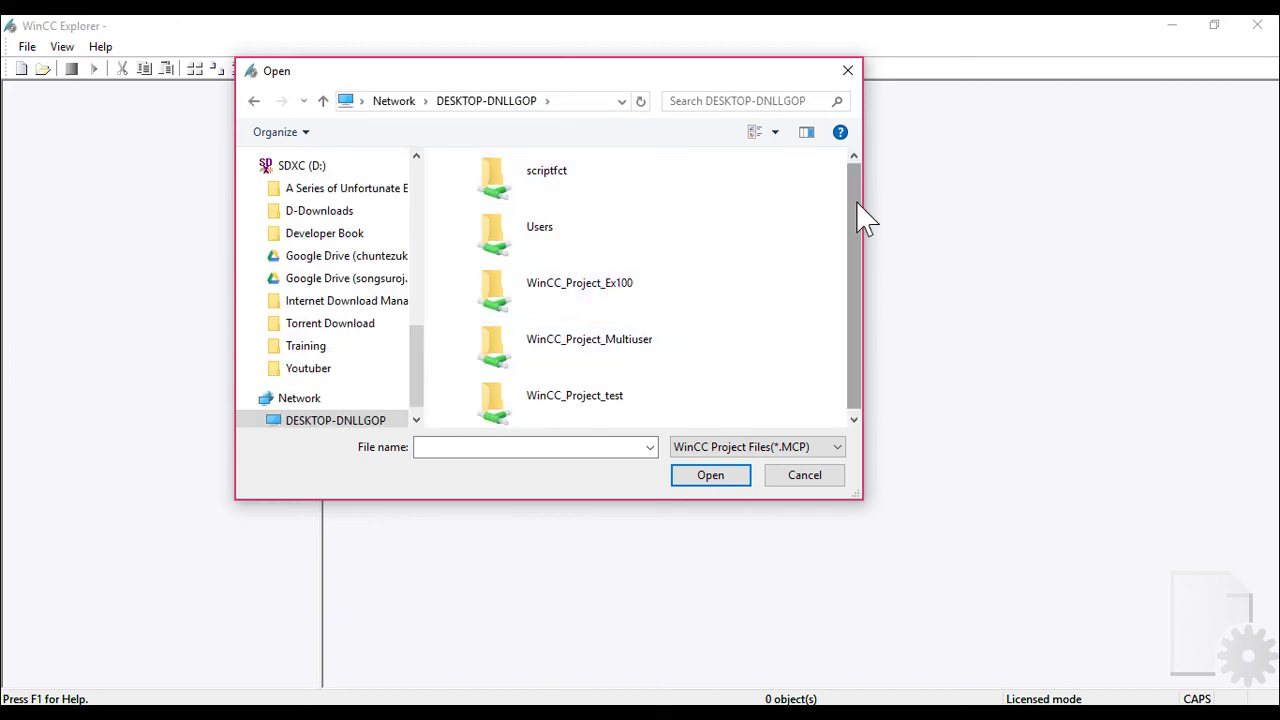
pyautogui.doubleClick(600, 350)
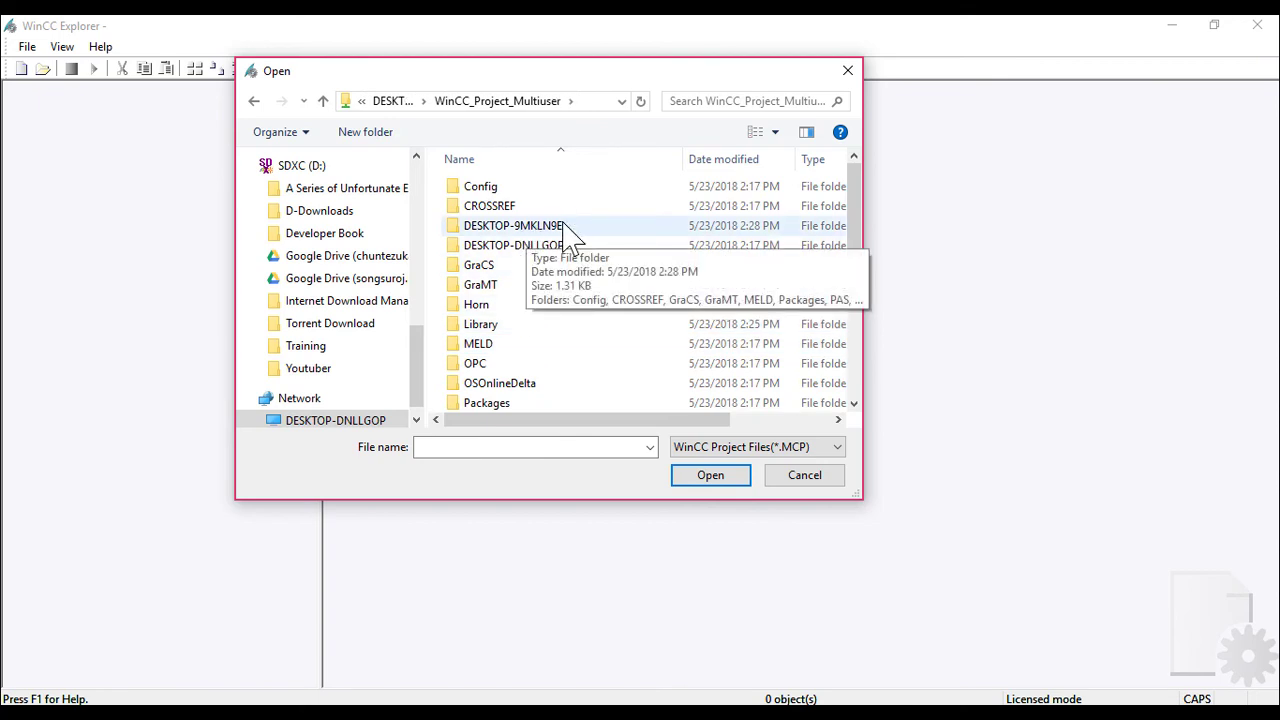
pyautogui.moveTo(857, 200); pyautogui.dragTo(775, 385)
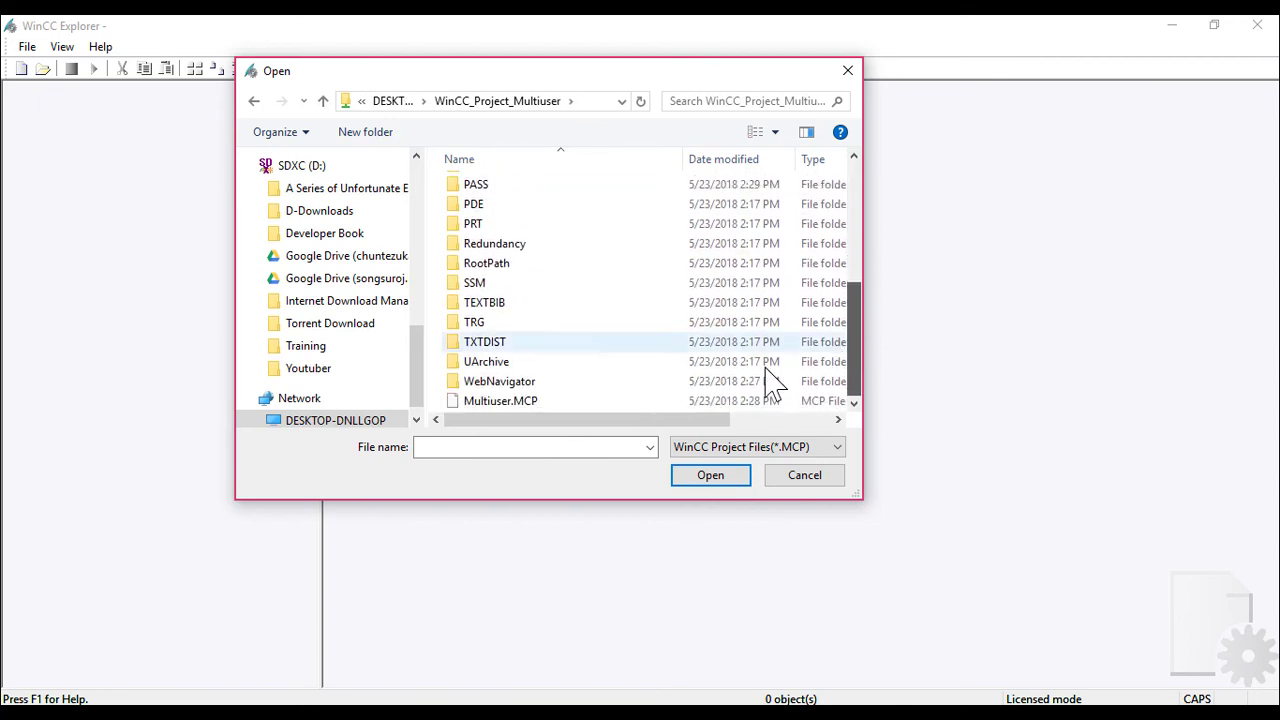
pyautogui.click(490, 402)
pyautogui.click(709, 476)
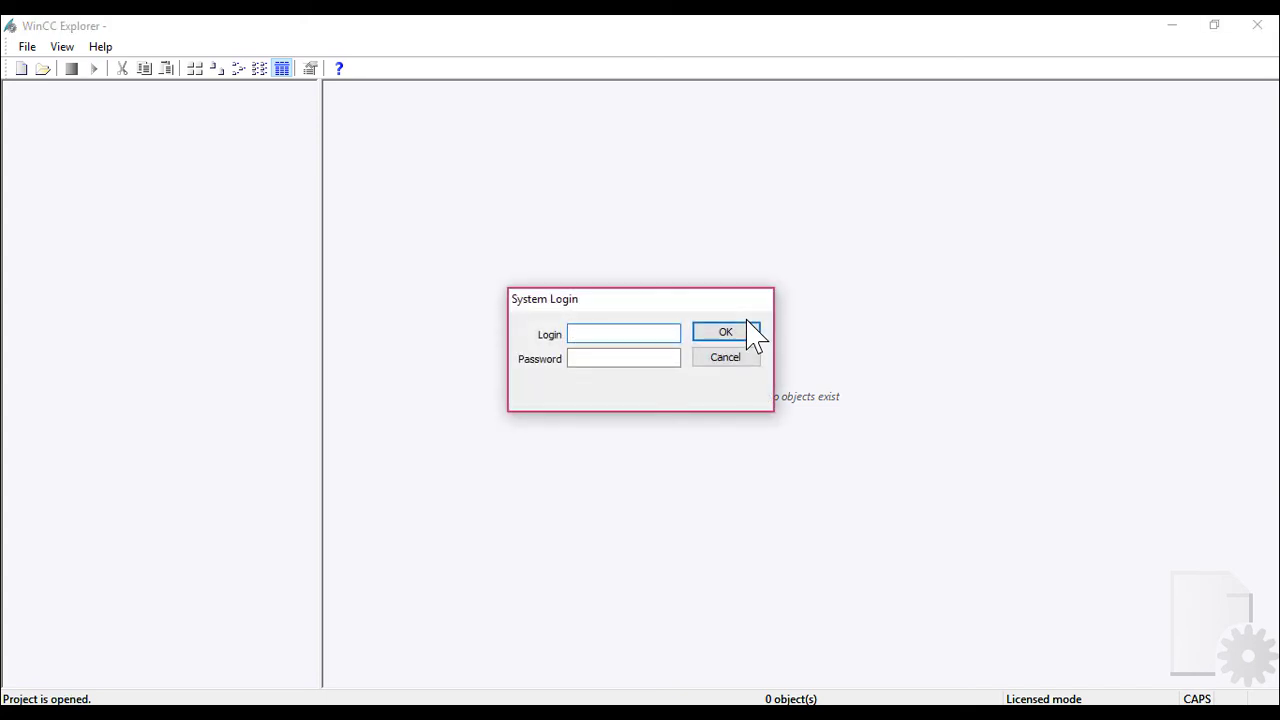
# Log in with the new user's name and password so the Multiuser project opens in runtime.
pyautogui.write('U')
pyautogui.press('capslock')
pyautogui.write('ser_1')
pyautogui.press('Tab')
pyautogui.write('123456')
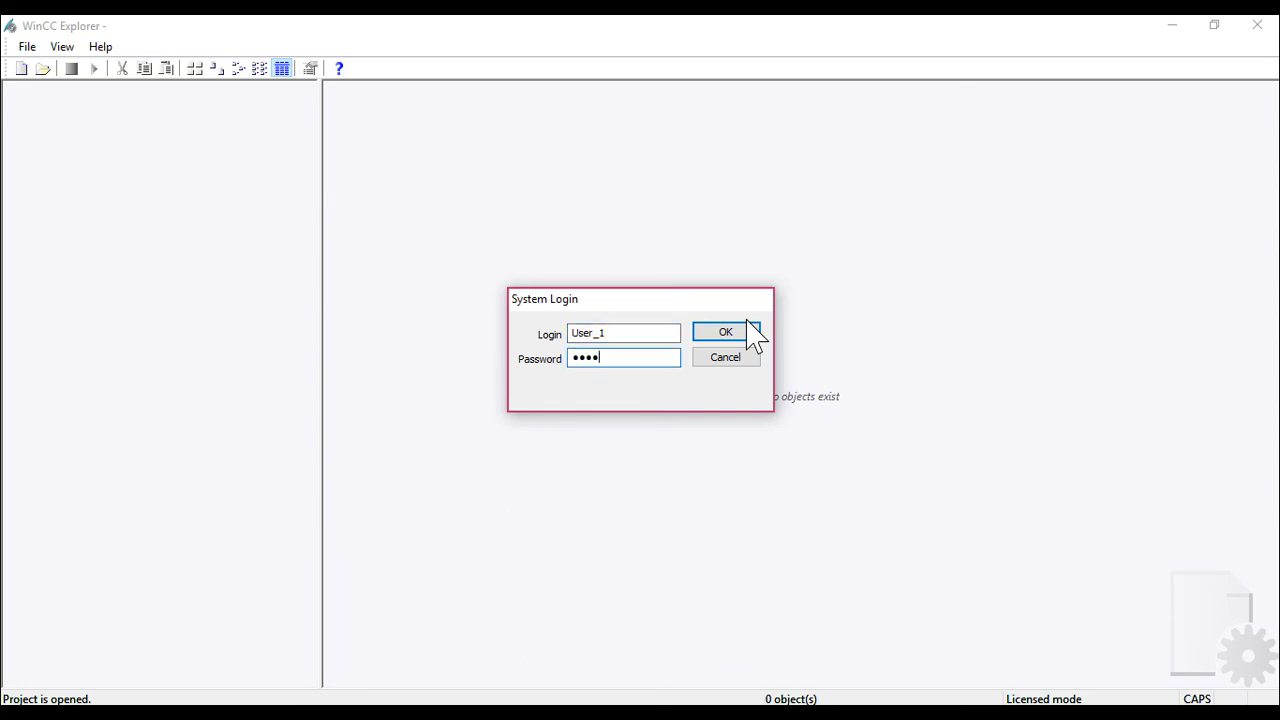
pyautogui.click(744, 333)
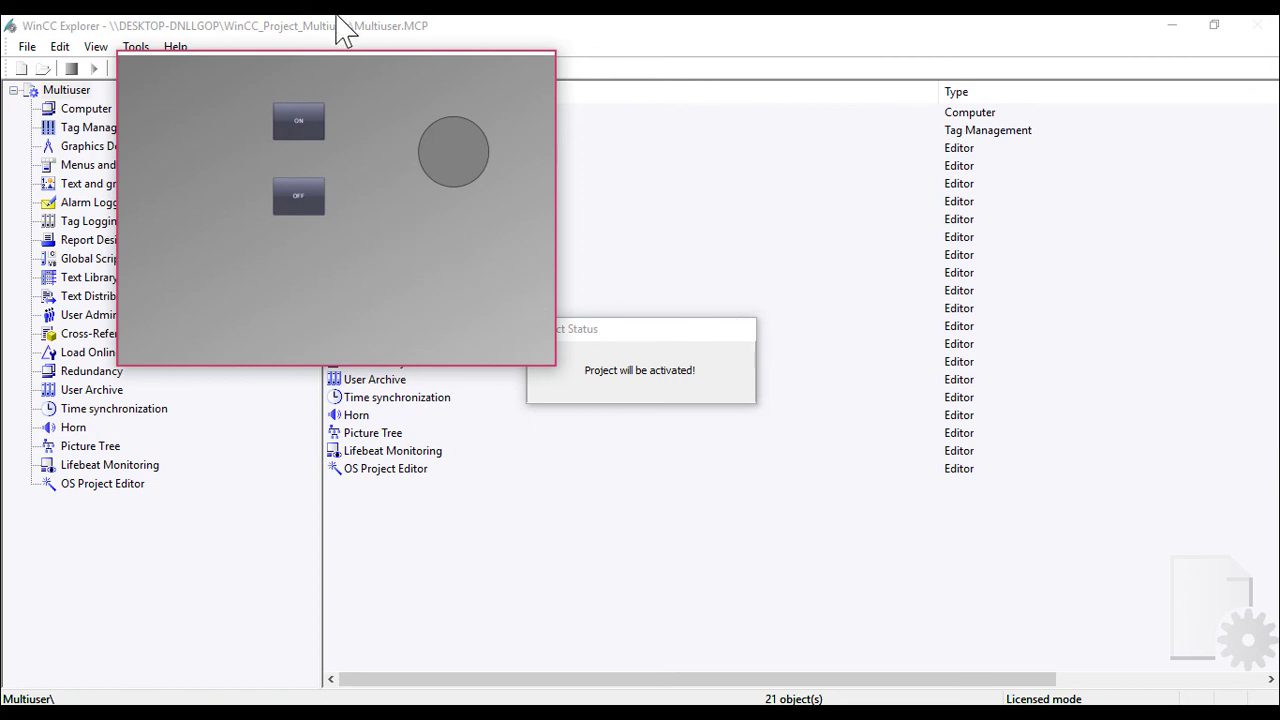
# With runtime and ladder windows side by side, switch the lamp and Y10 on, then off.
pyautogui.moveTo(358, 55); pyautogui.dragTo(497, 174)
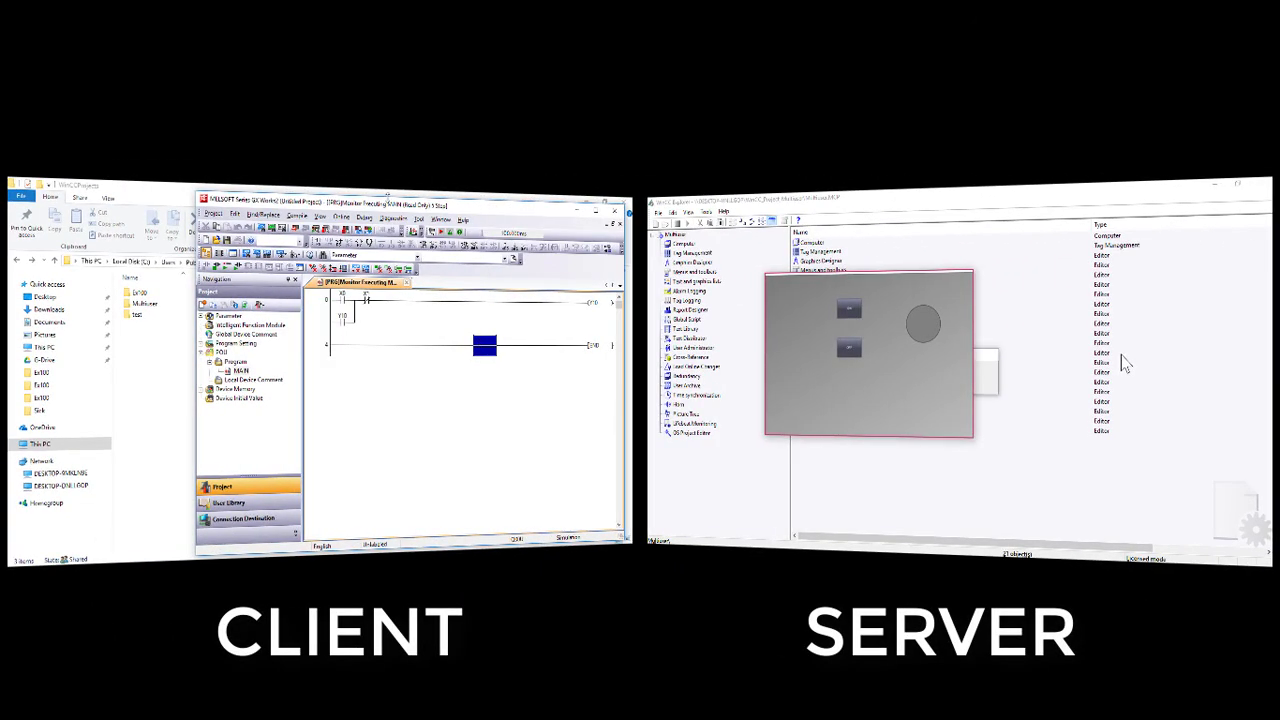
pyautogui.doubleClick(386, 202)
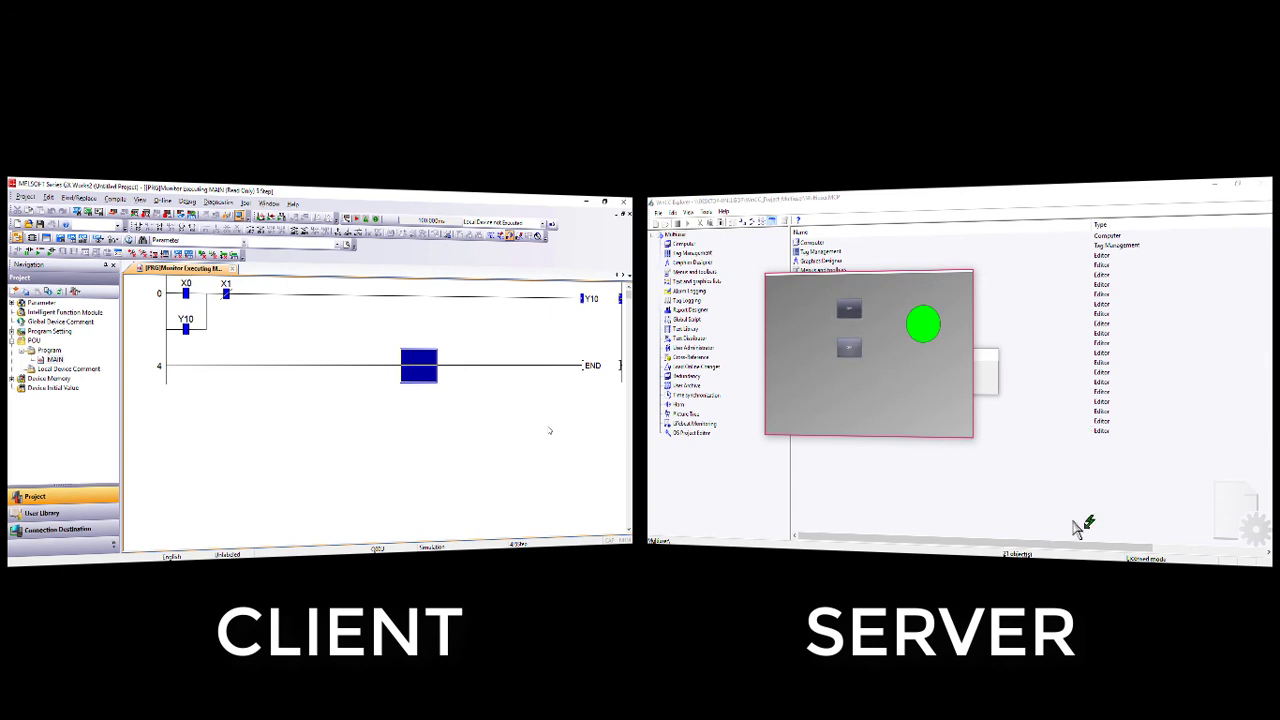
pyautogui.click(845, 306)
pyautogui.click(855, 350)
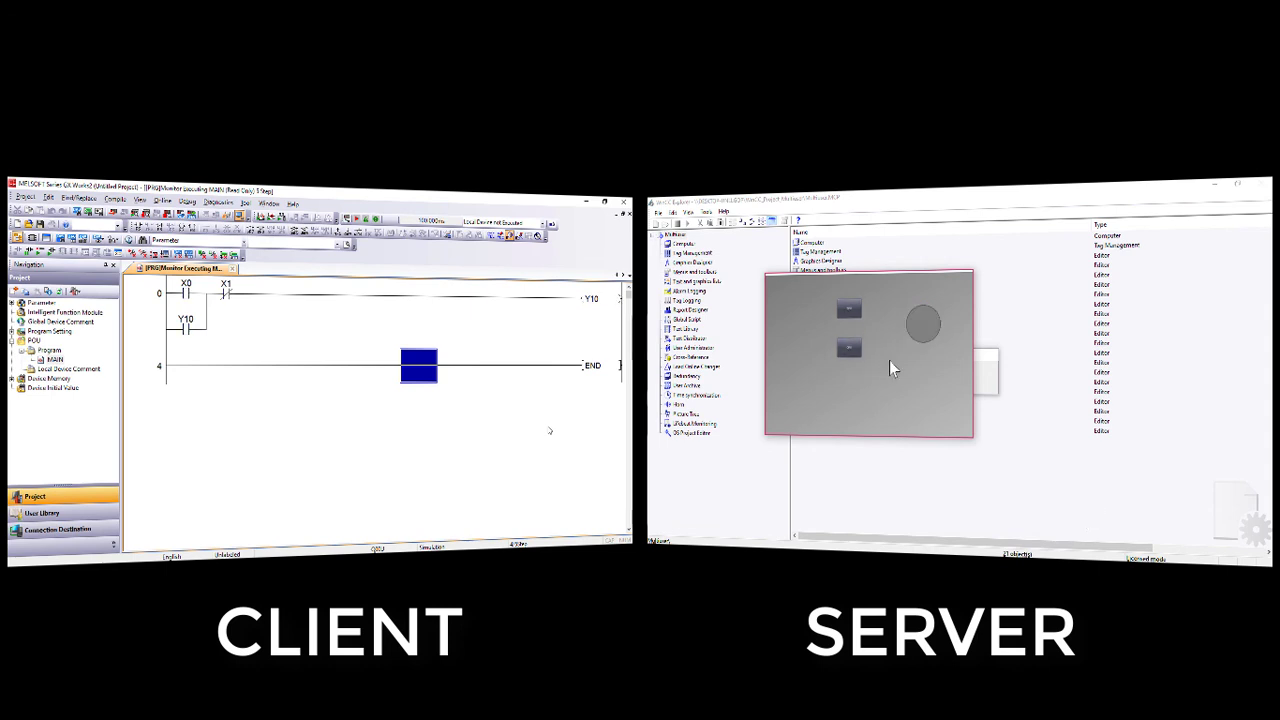